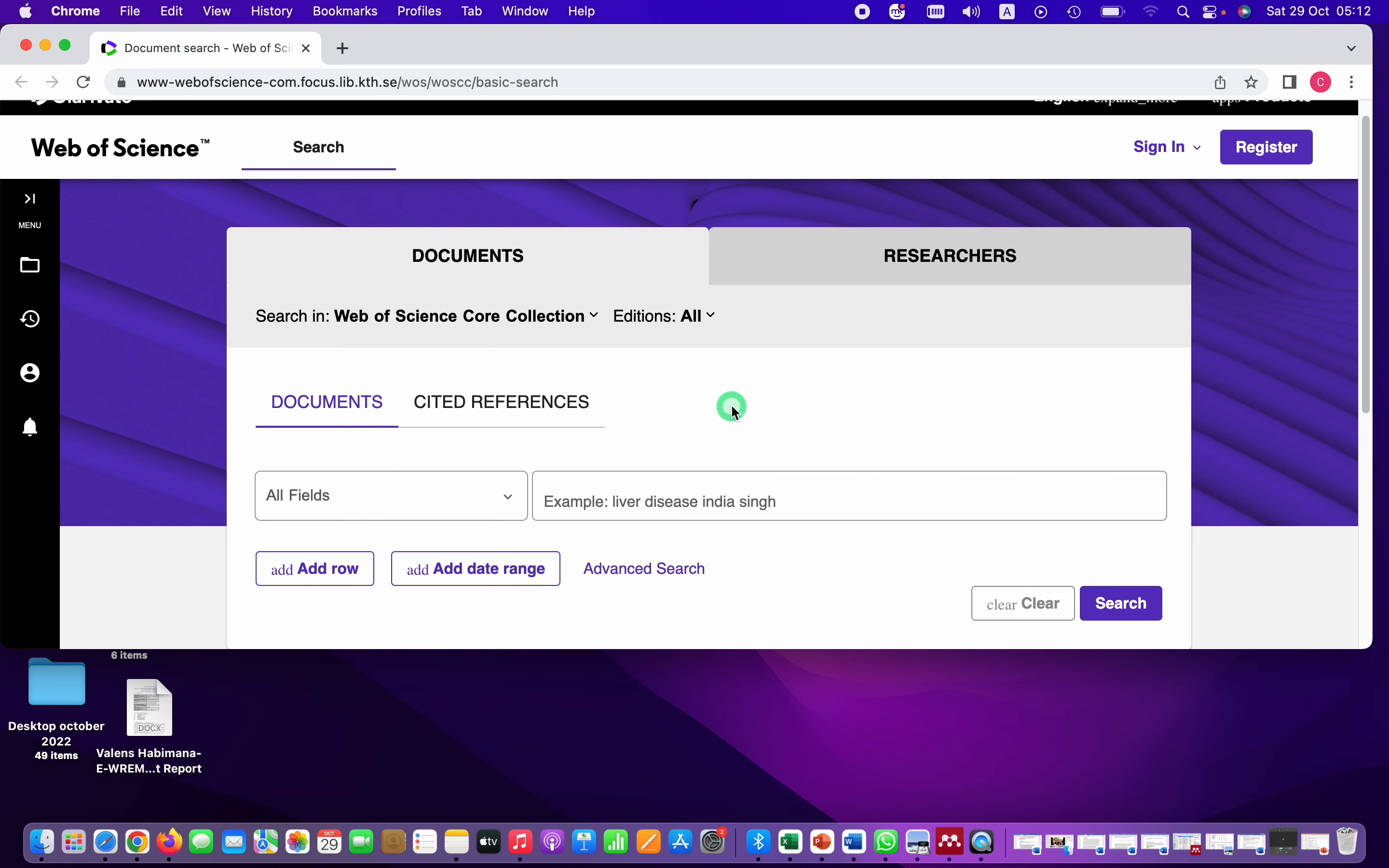
Run an advanced document search with the query TS=("wastewater" AND "treatment")
scroll(472, 336, down, 5)
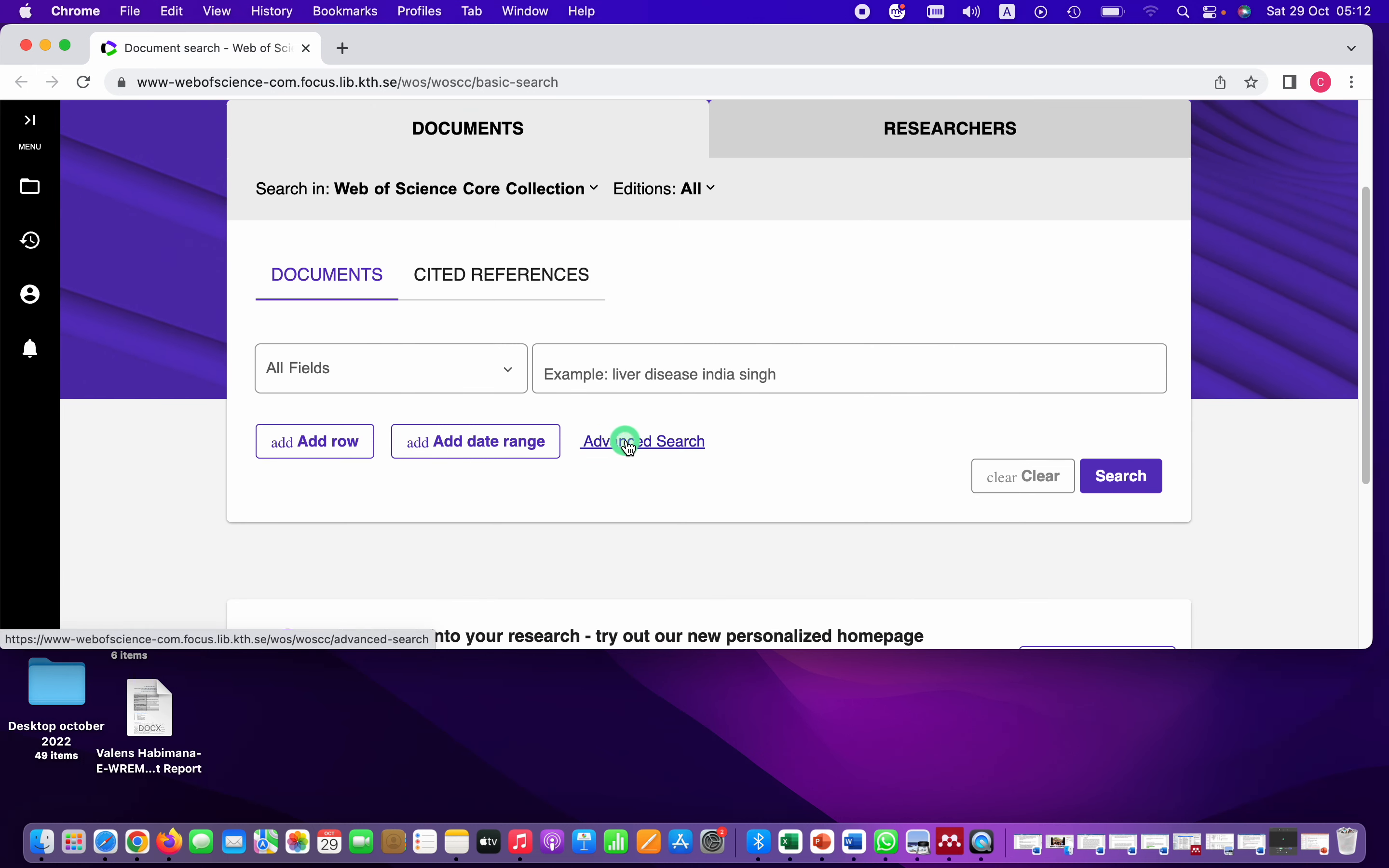
click(628, 443)
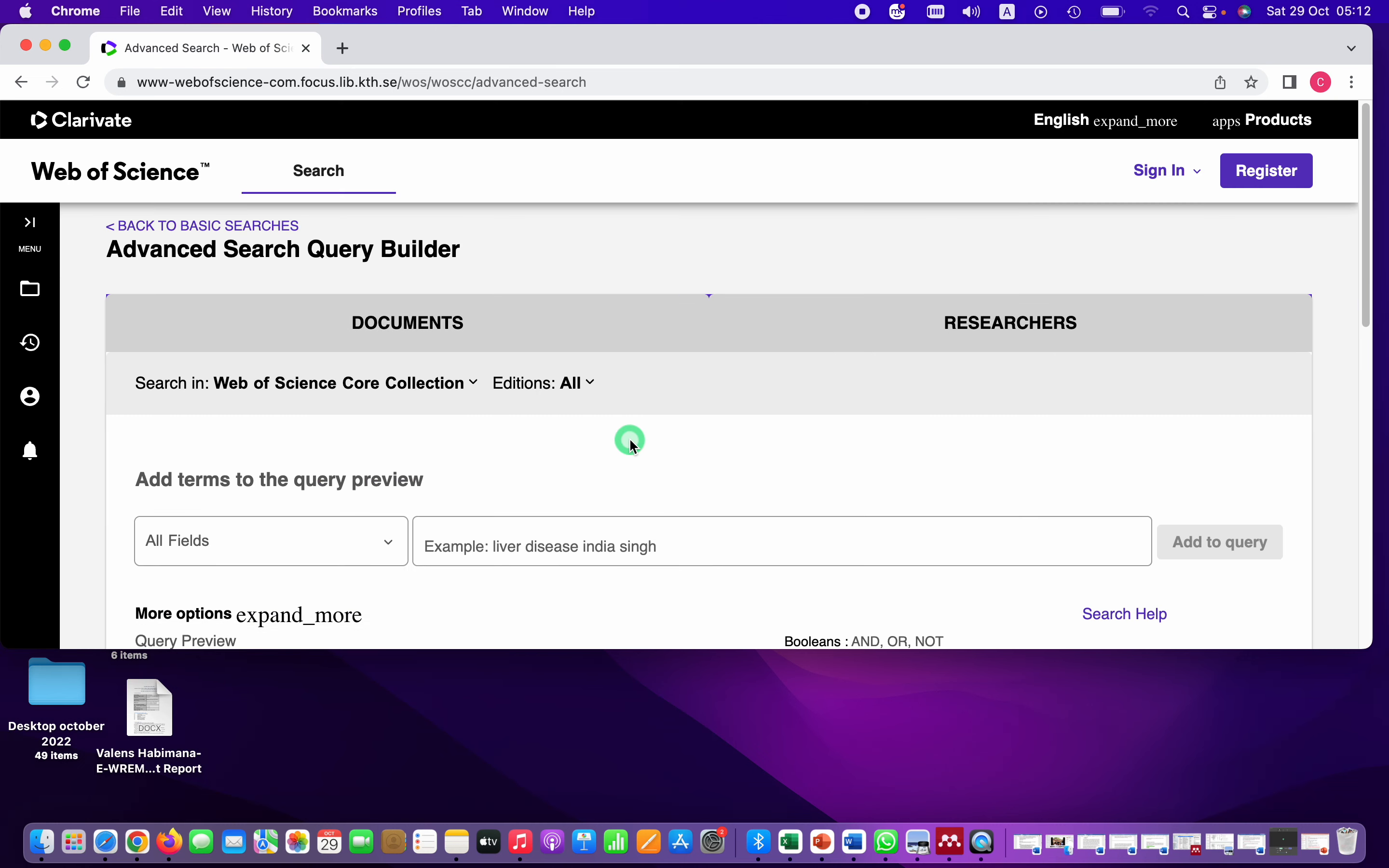
scroll(630, 437, down, 6)
scroll(288, 482, down, 2)
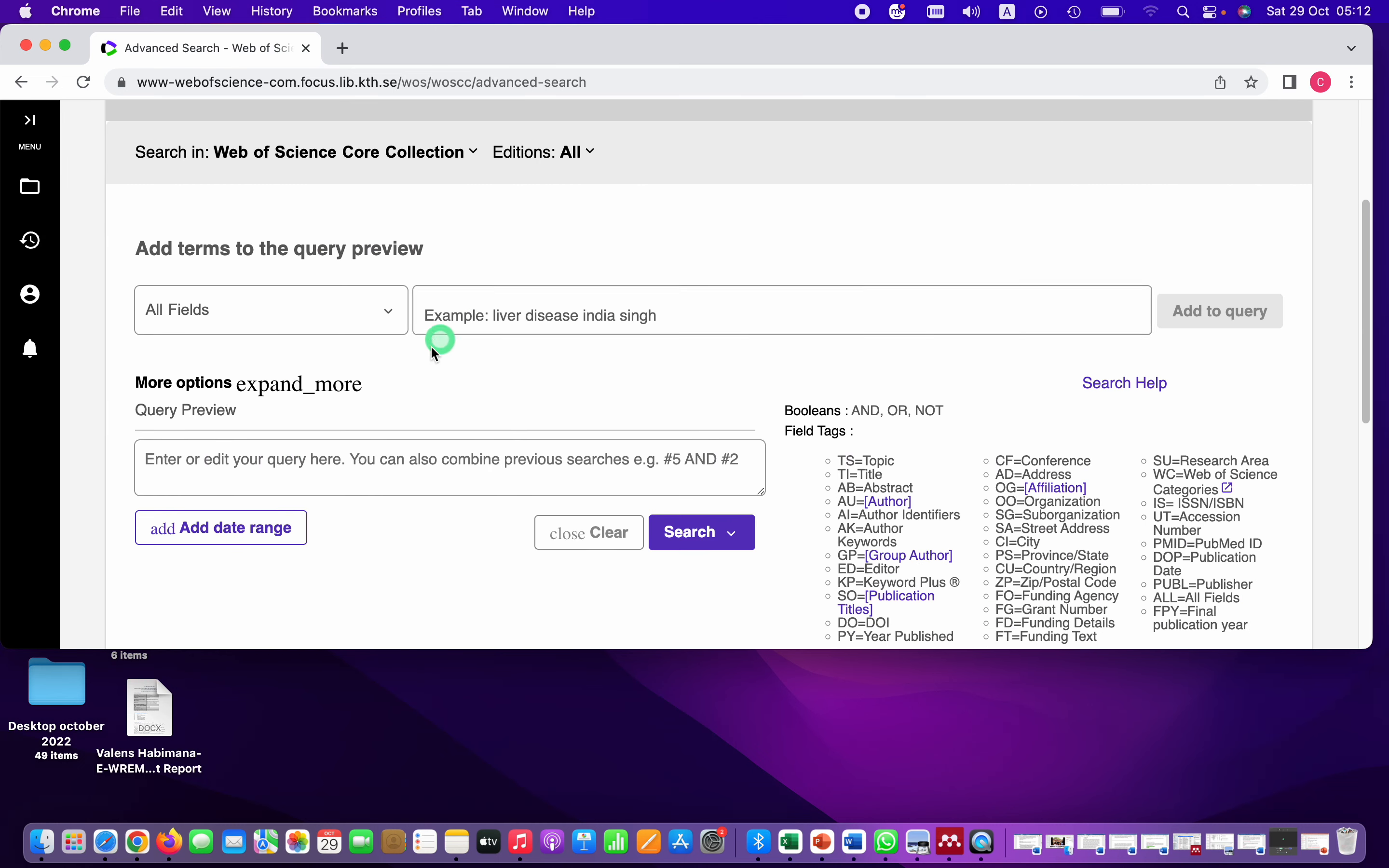
click(255, 461)
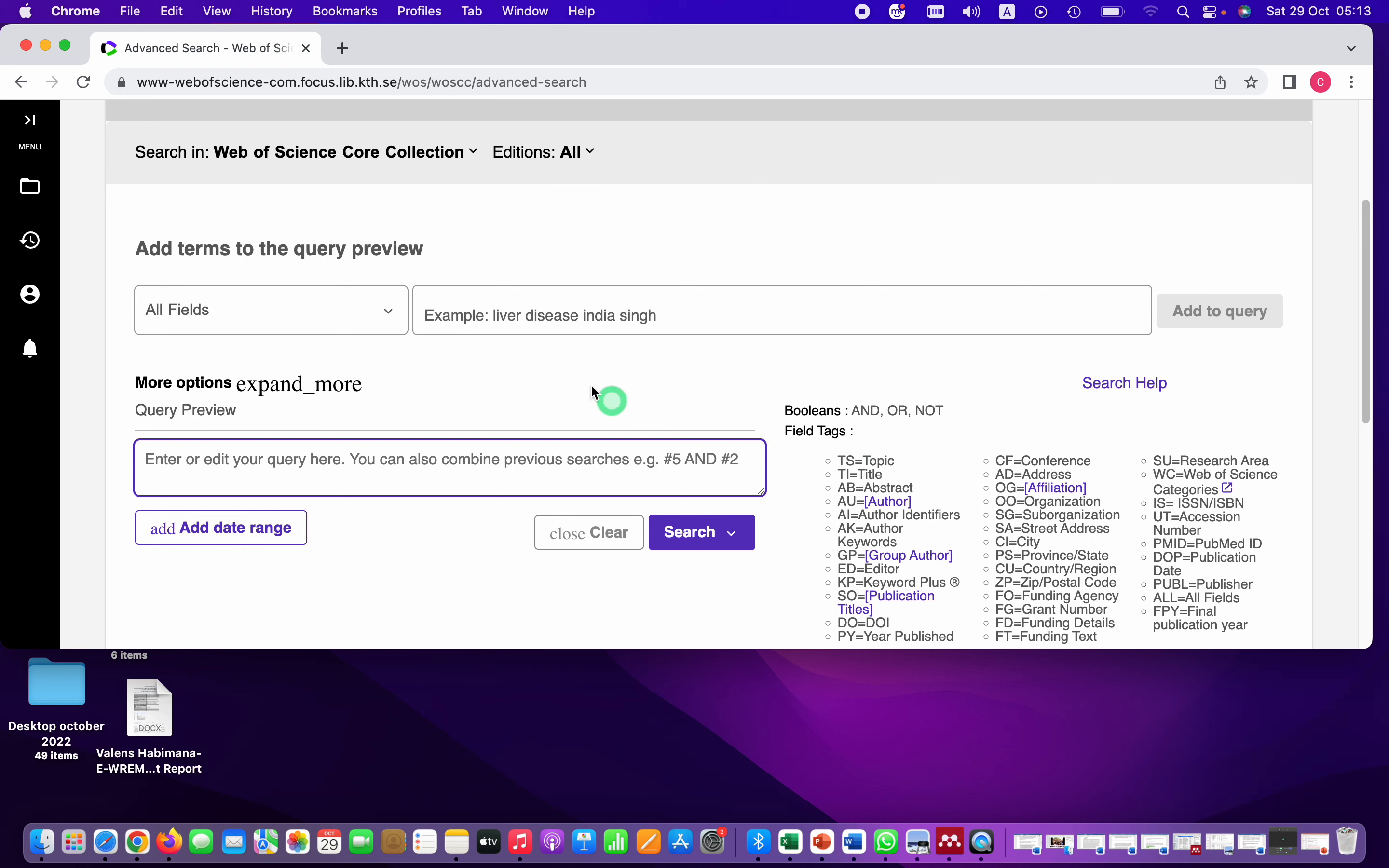
text(TS=("W)
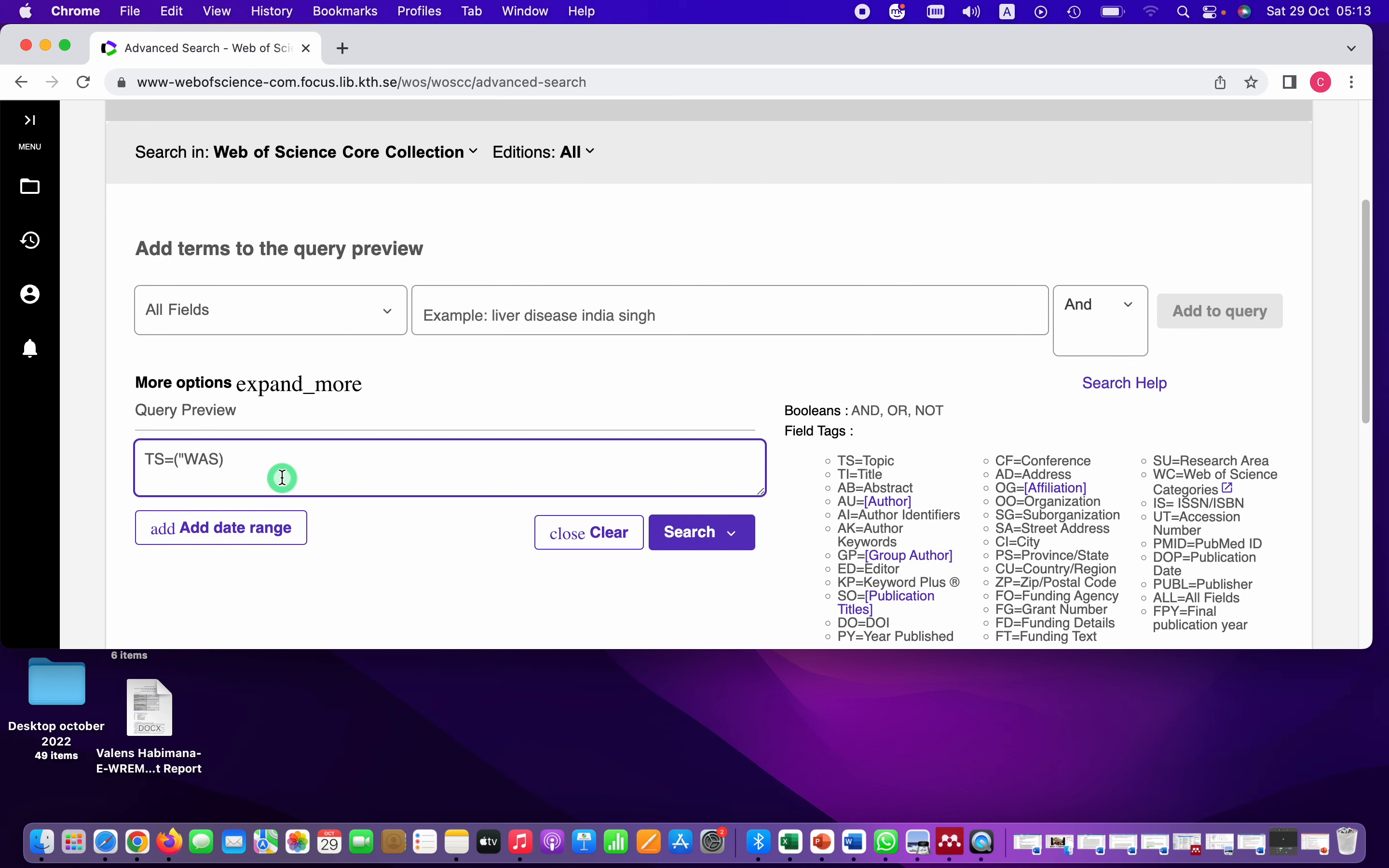
key(BackSpace)
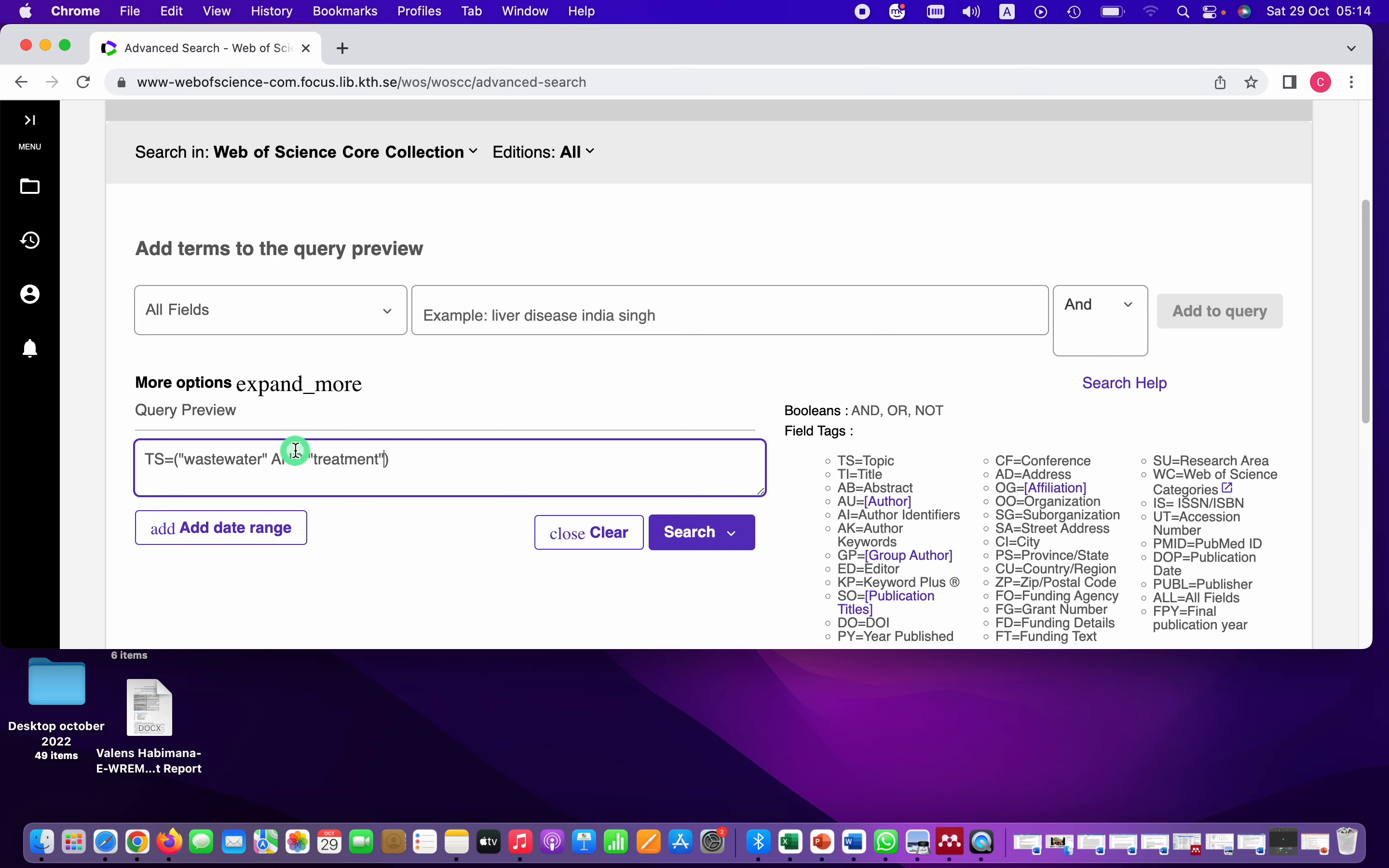
click(687, 533)
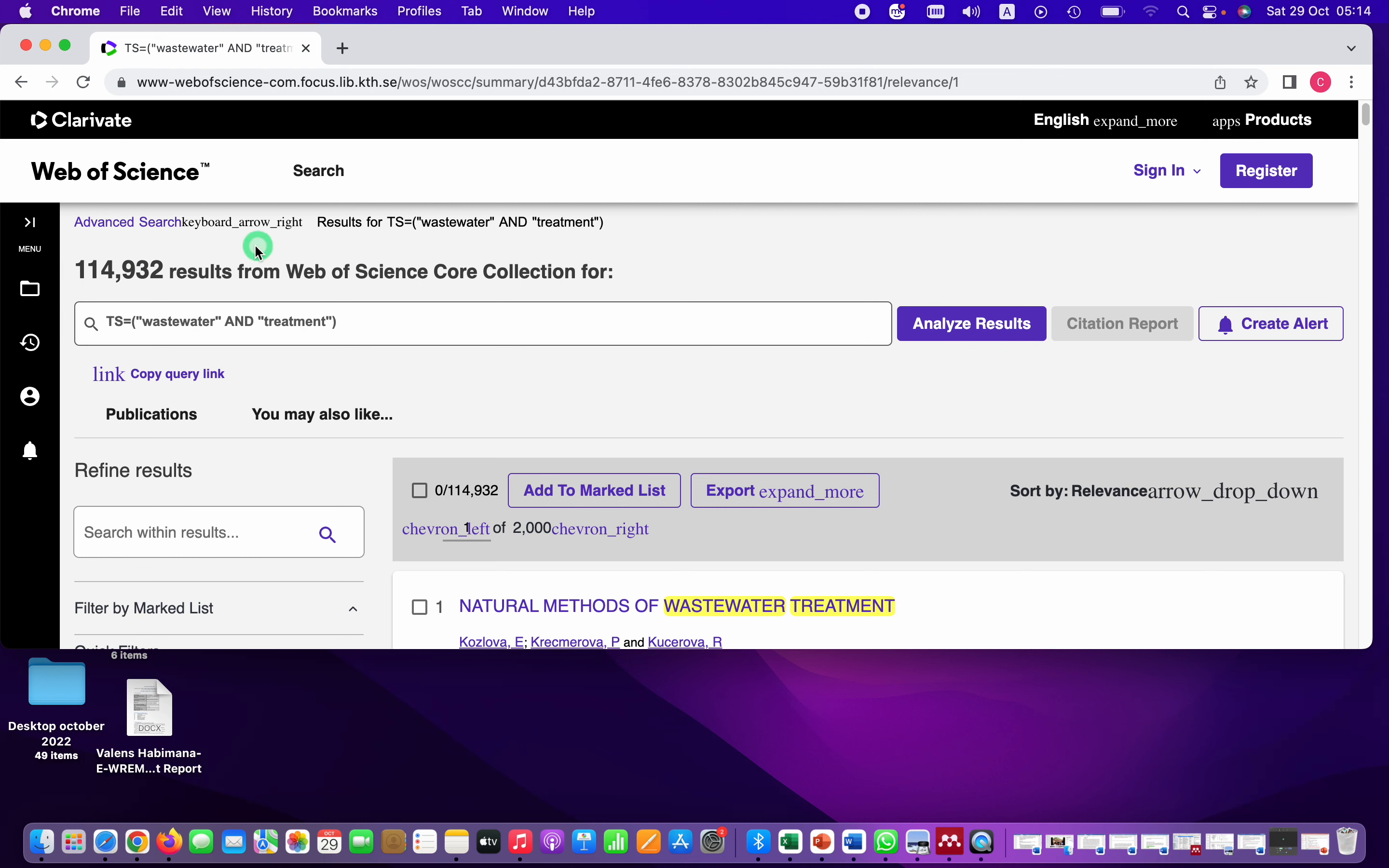
Refine the search results to Open Access publications
scroll(301, 317, down, 10)
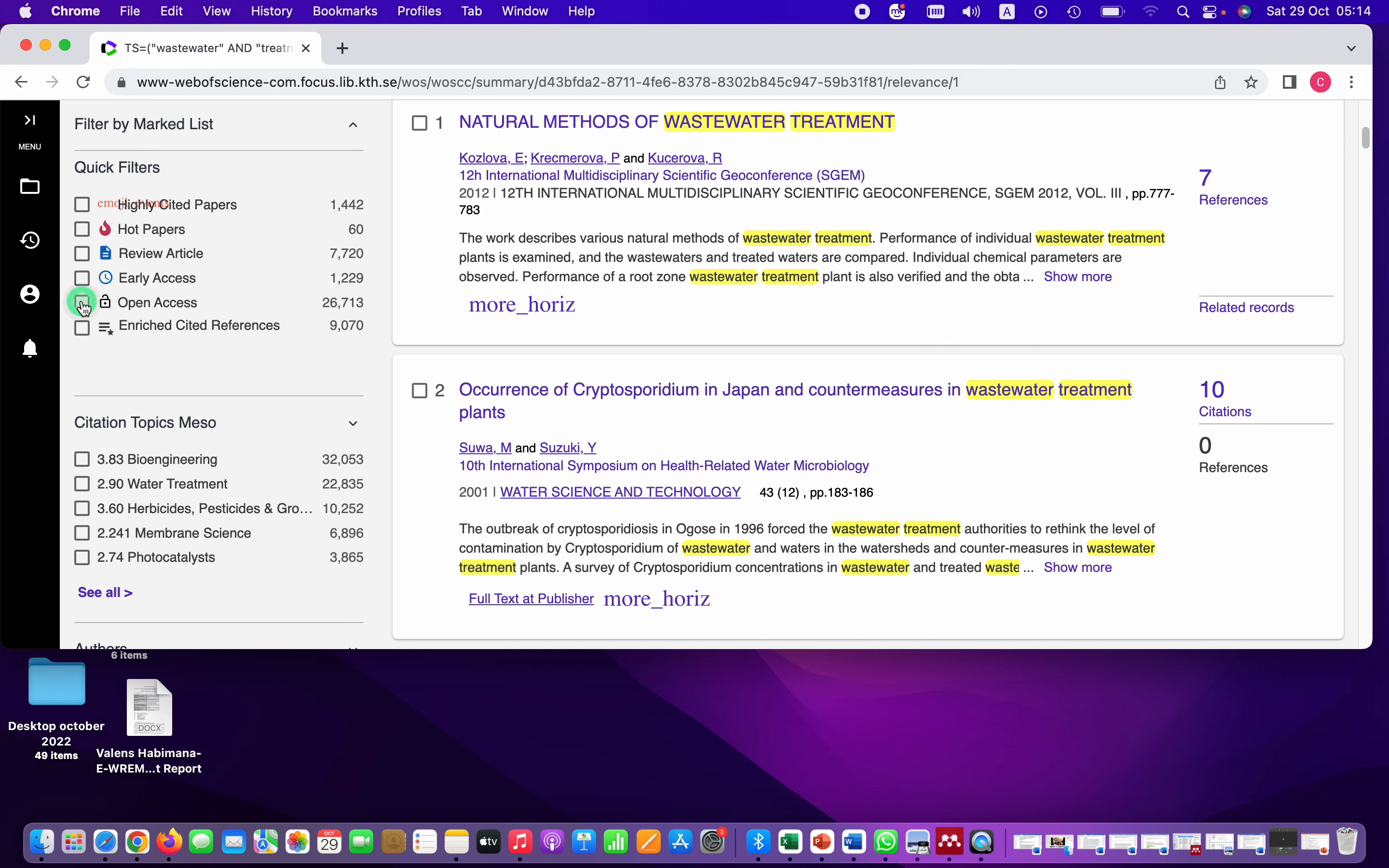
click(83, 305)
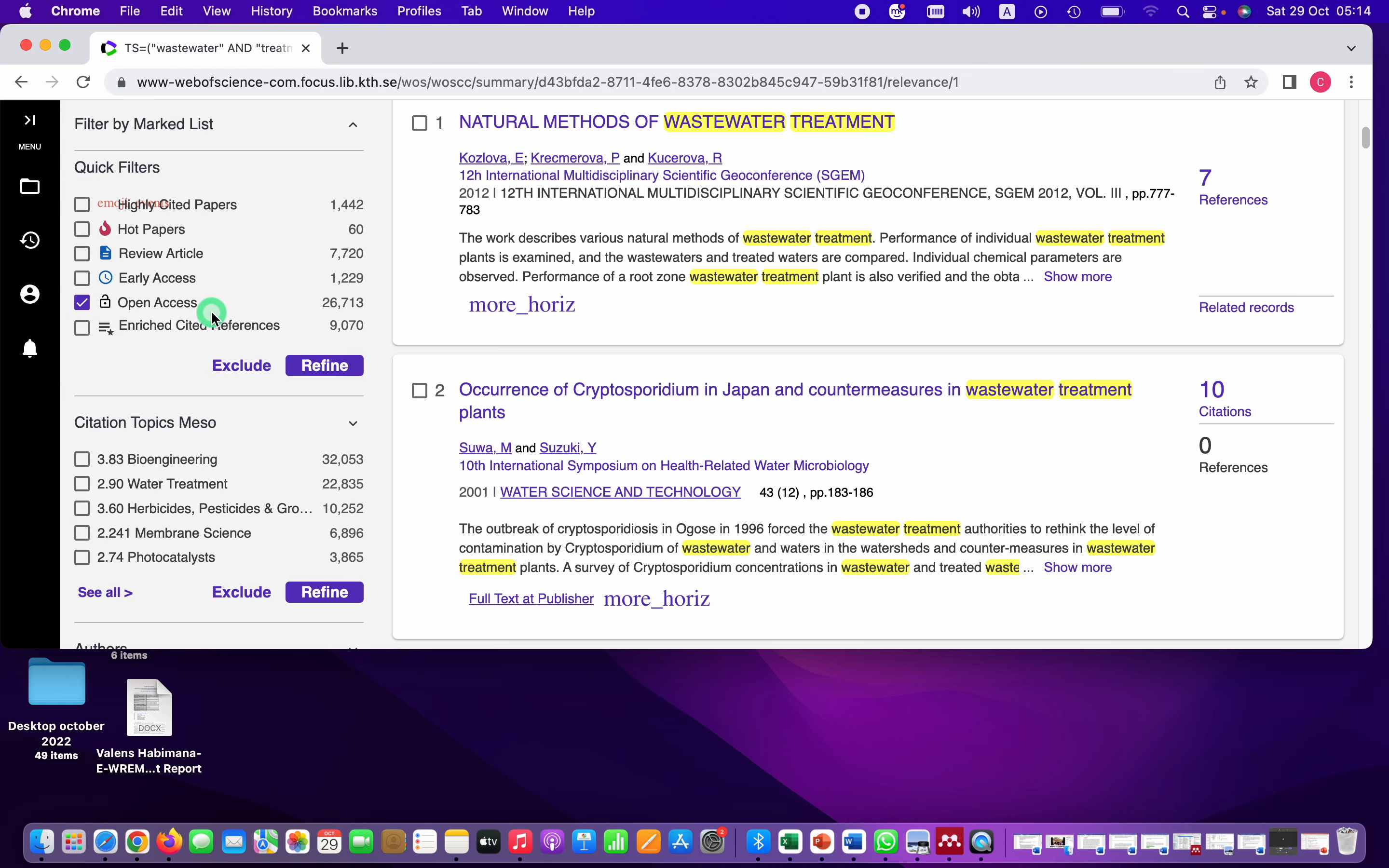
click(313, 367)
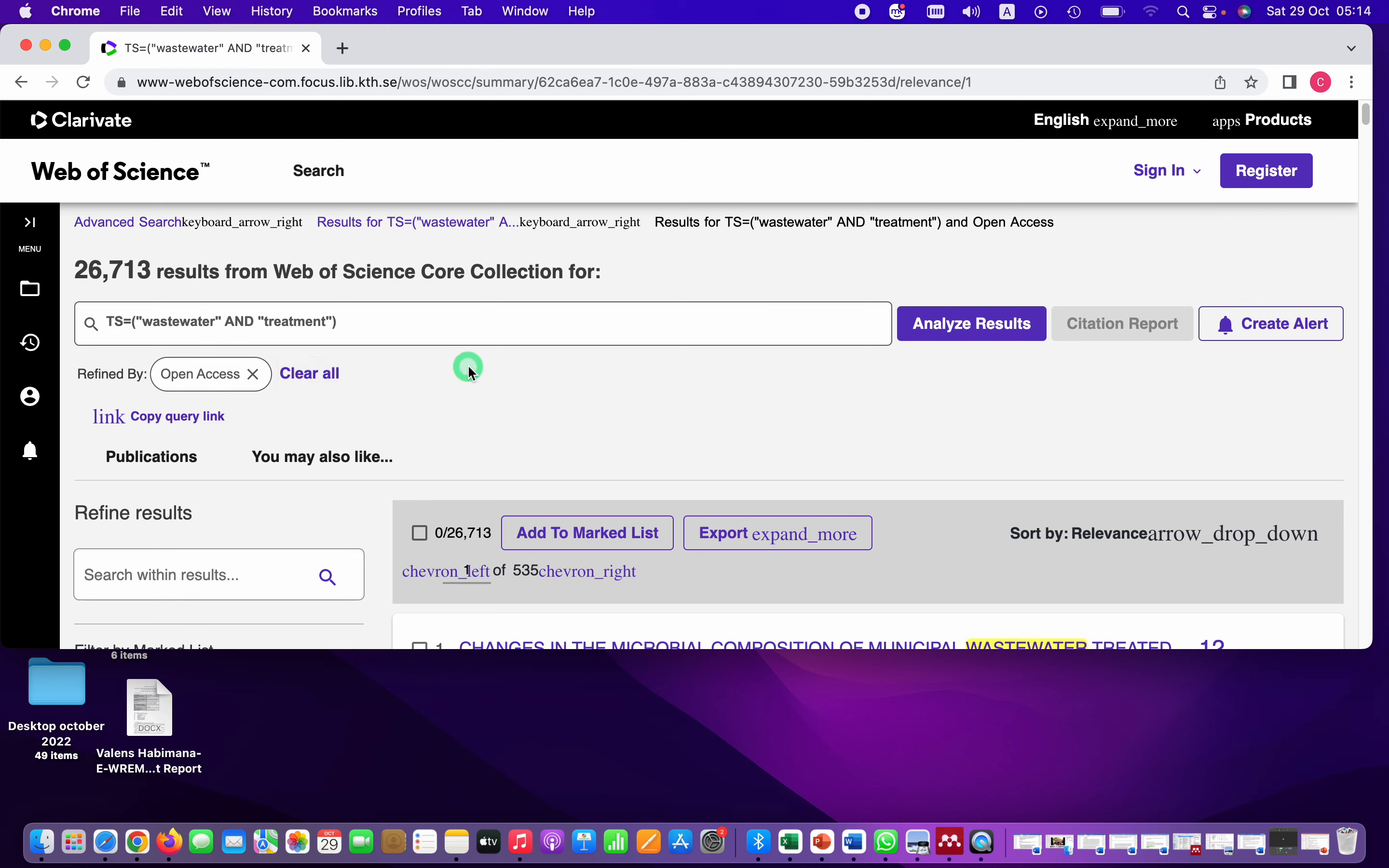
Refine the results to the meso citation topics 3.83 Bioengineering and 2.90 Water Treatment
scroll(344, 368, down, 10)
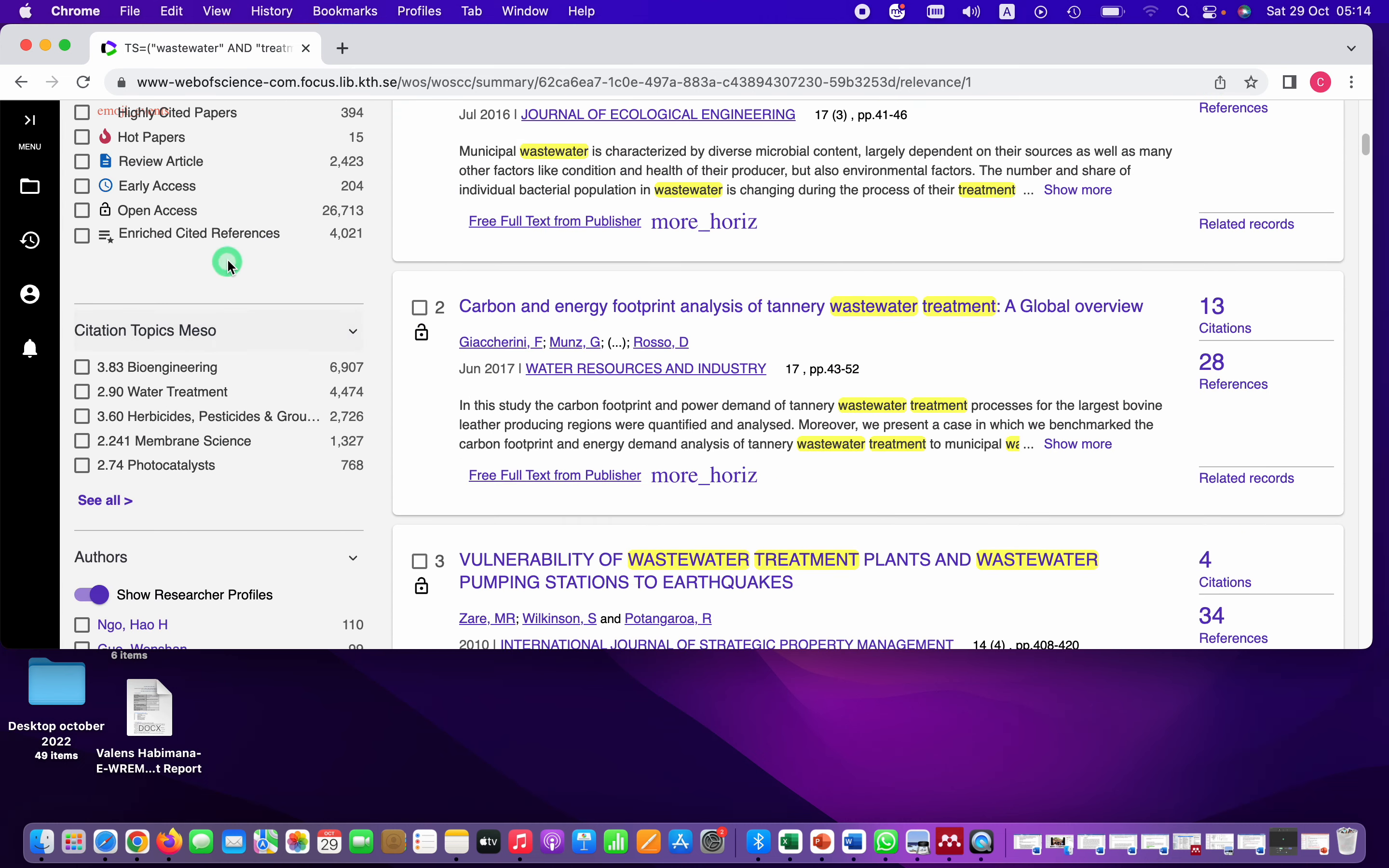
scroll(225, 267, up, 1)
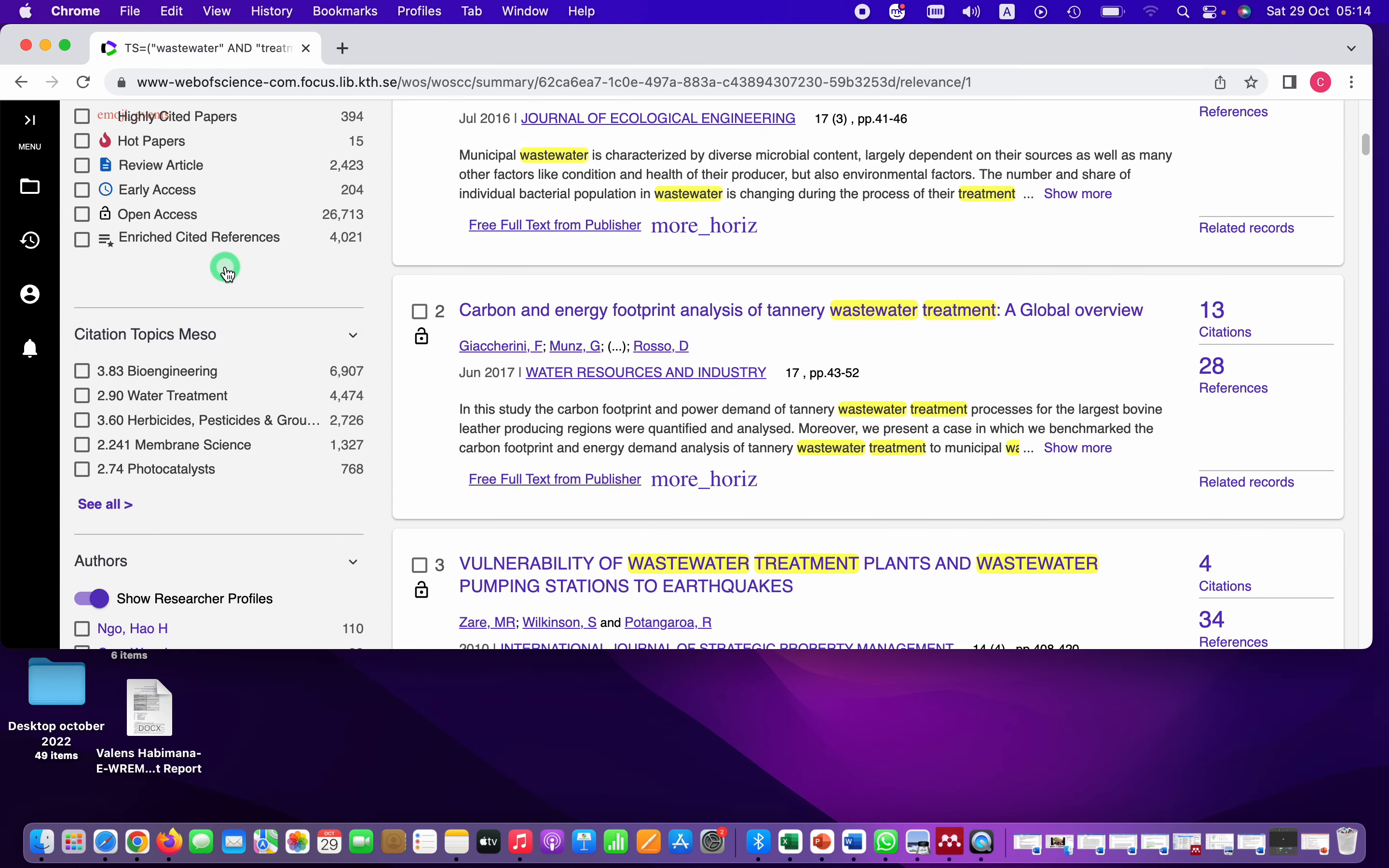
click(84, 370)
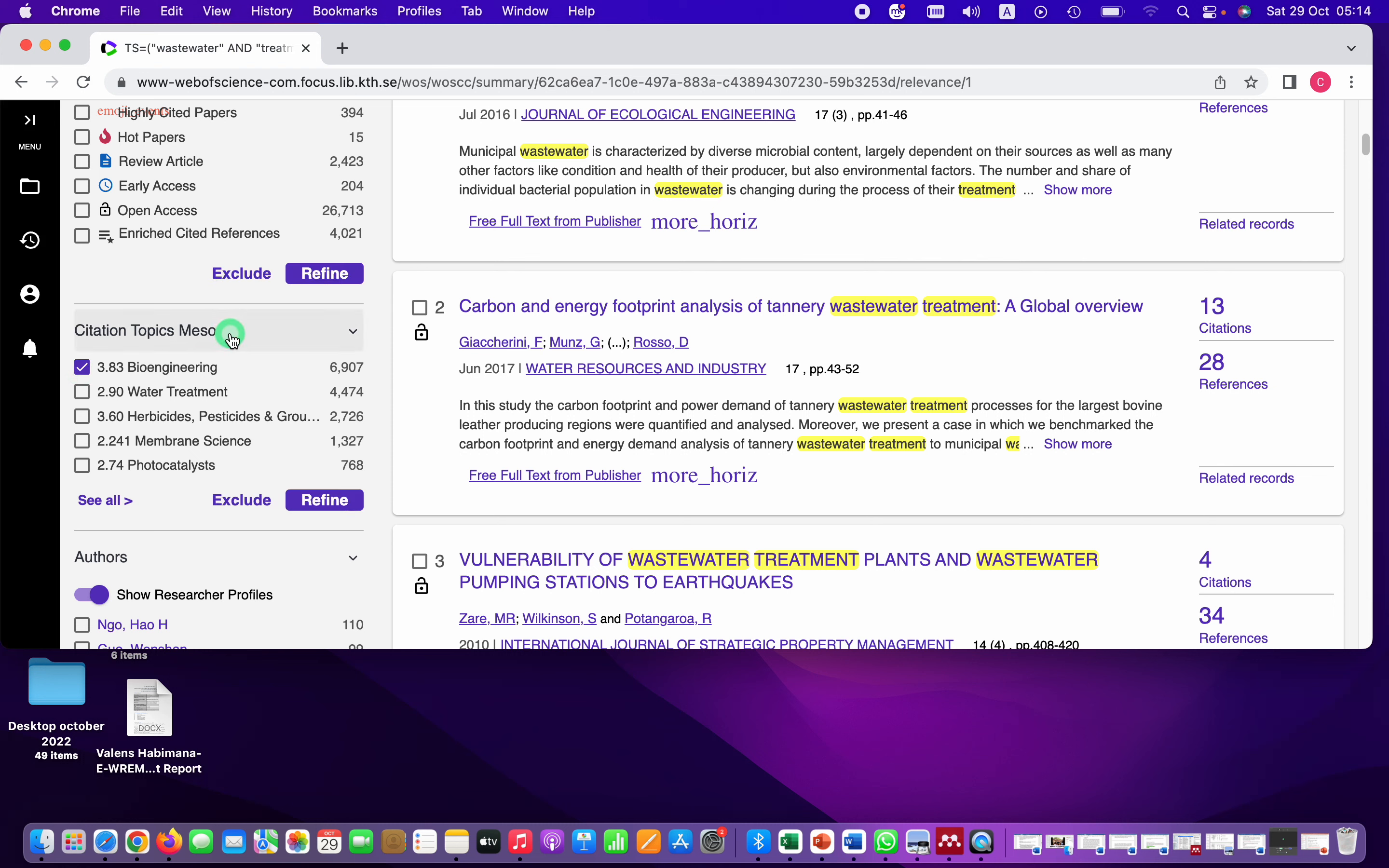
click(83, 394)
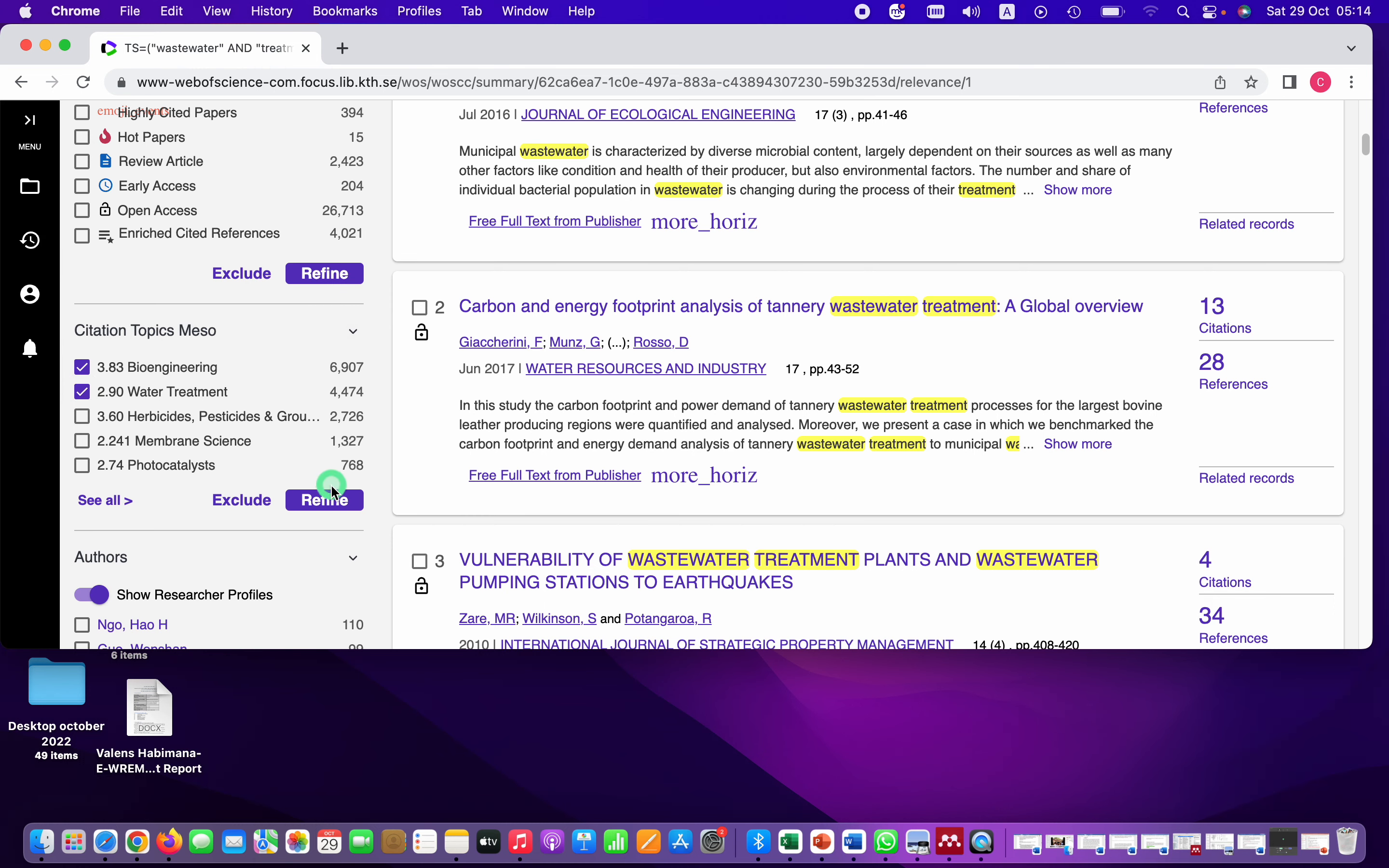
click(328, 501)
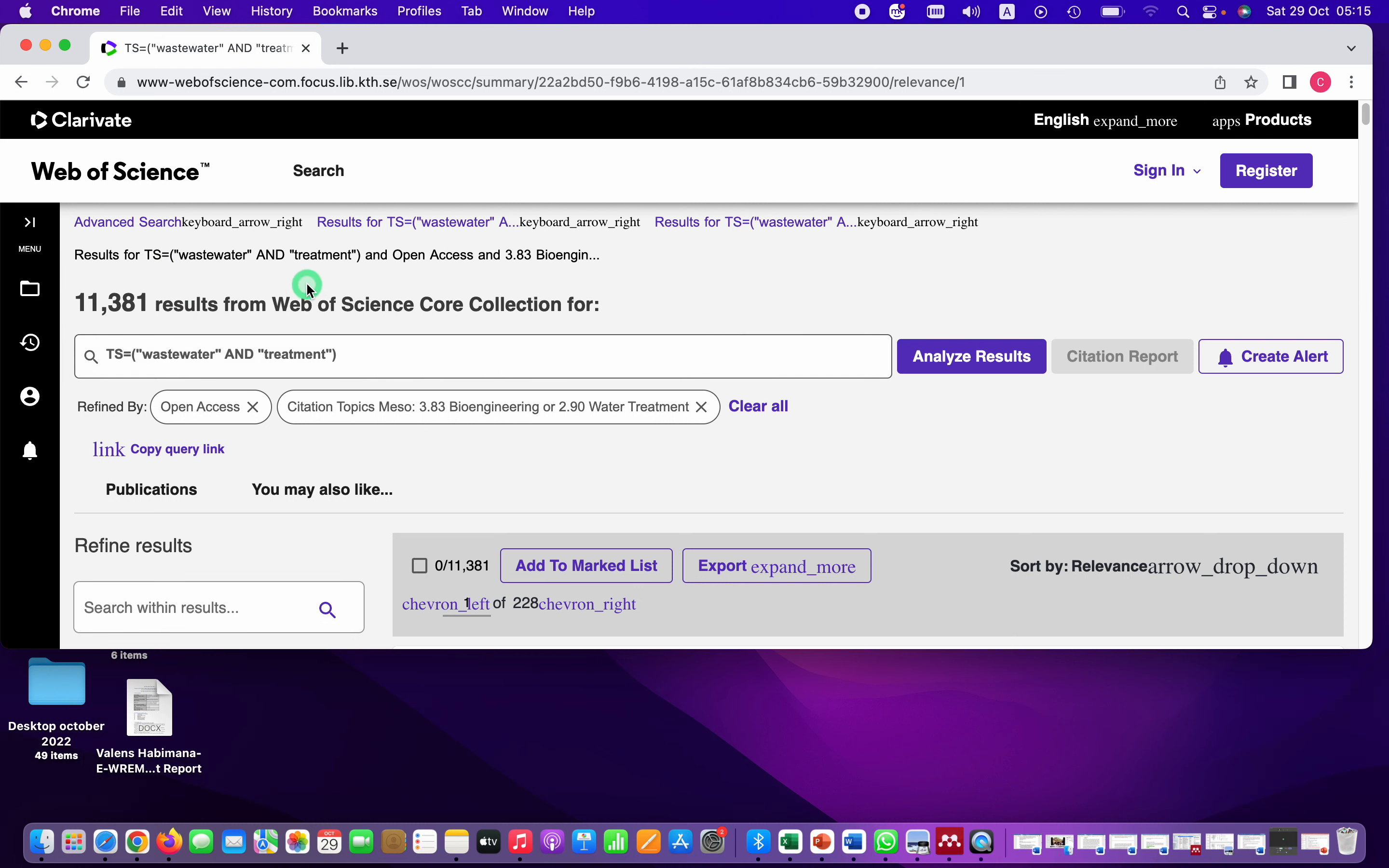
Refine the results to the document types Article and Review Article
scroll(301, 281, down, 7)
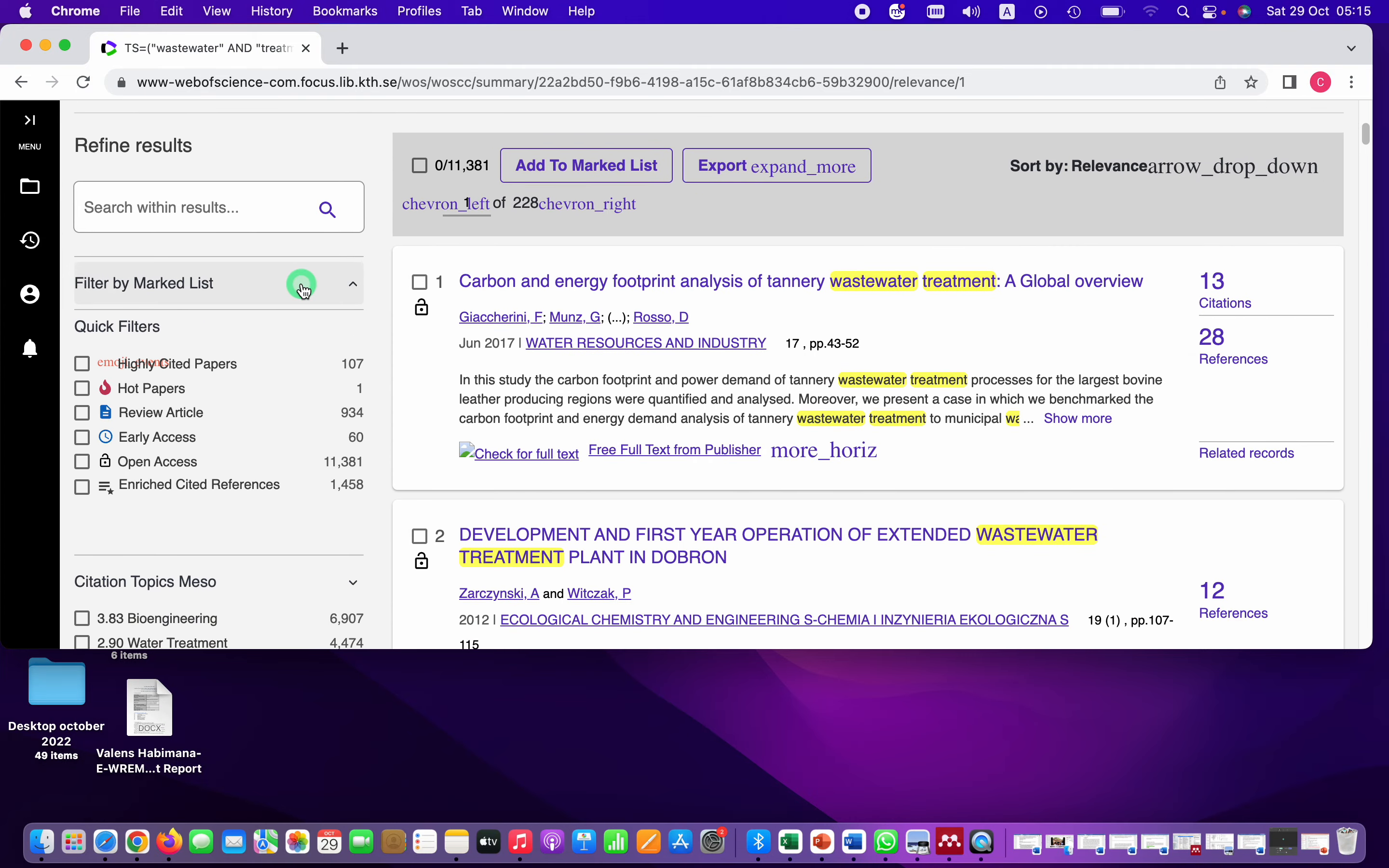
scroll(273, 344, down, 2)
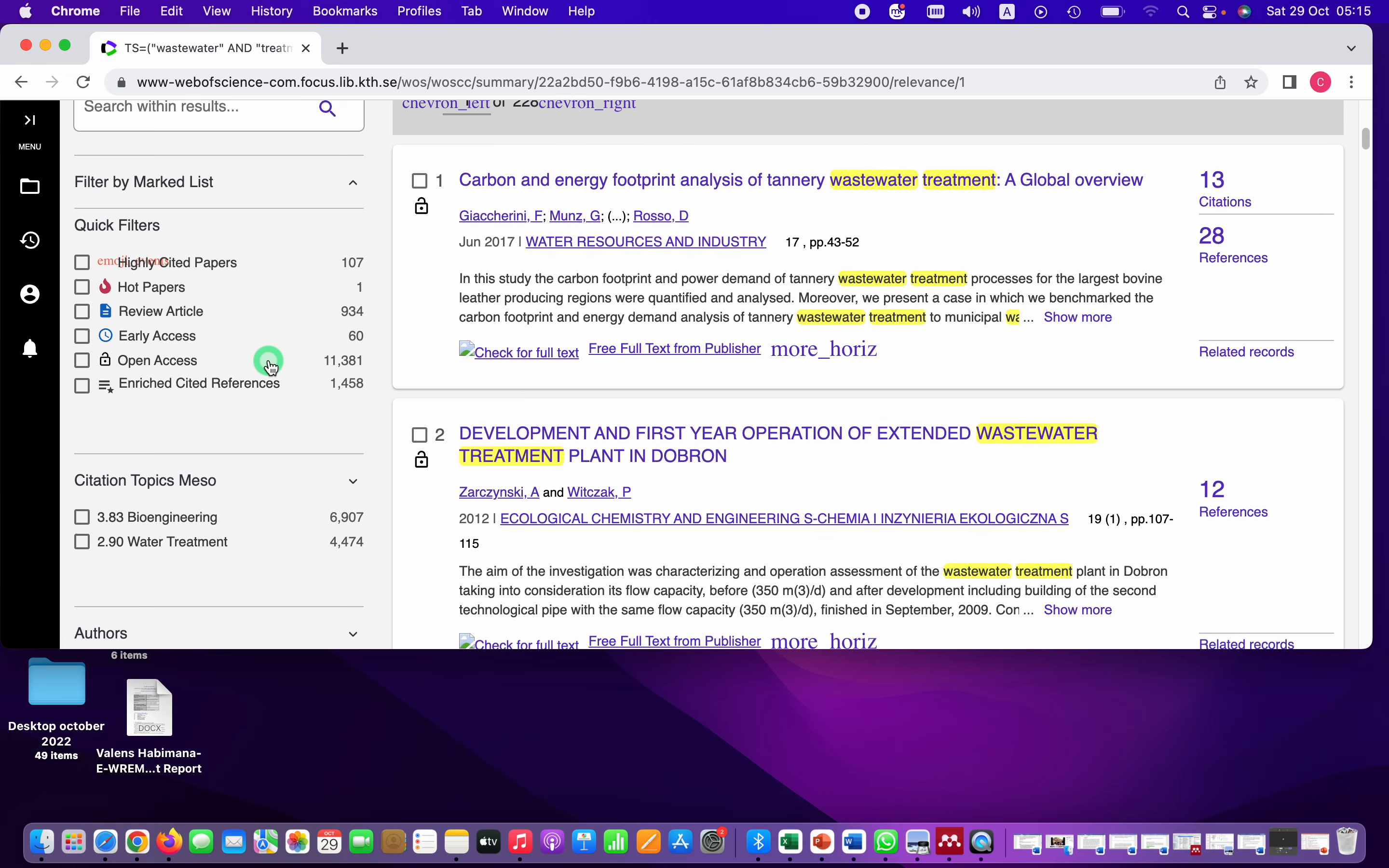
scroll(269, 364, down, 5)
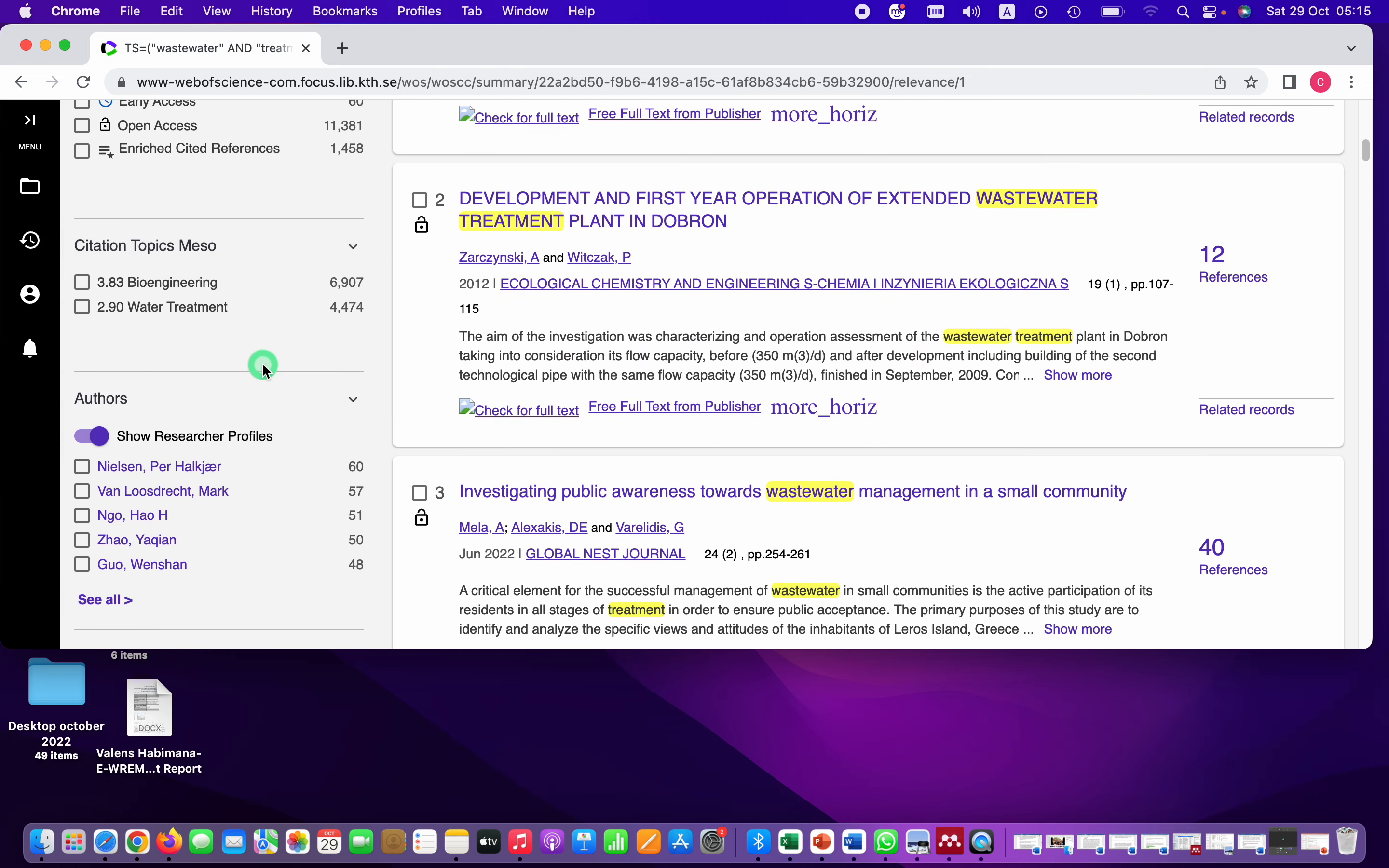
scroll(263, 368, down, 4)
scroll(263, 368, up, 9)
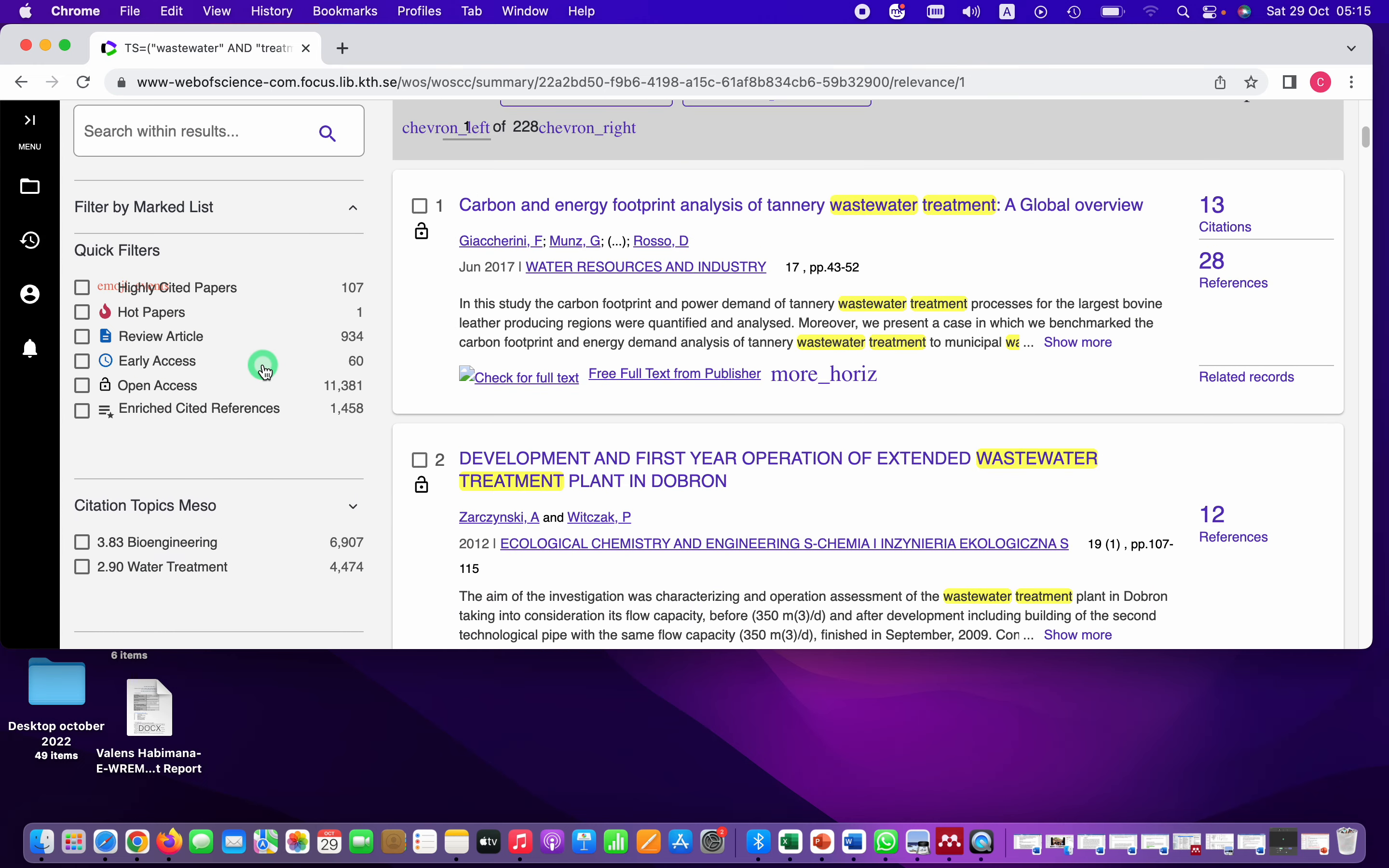
scroll(293, 328, down, 15)
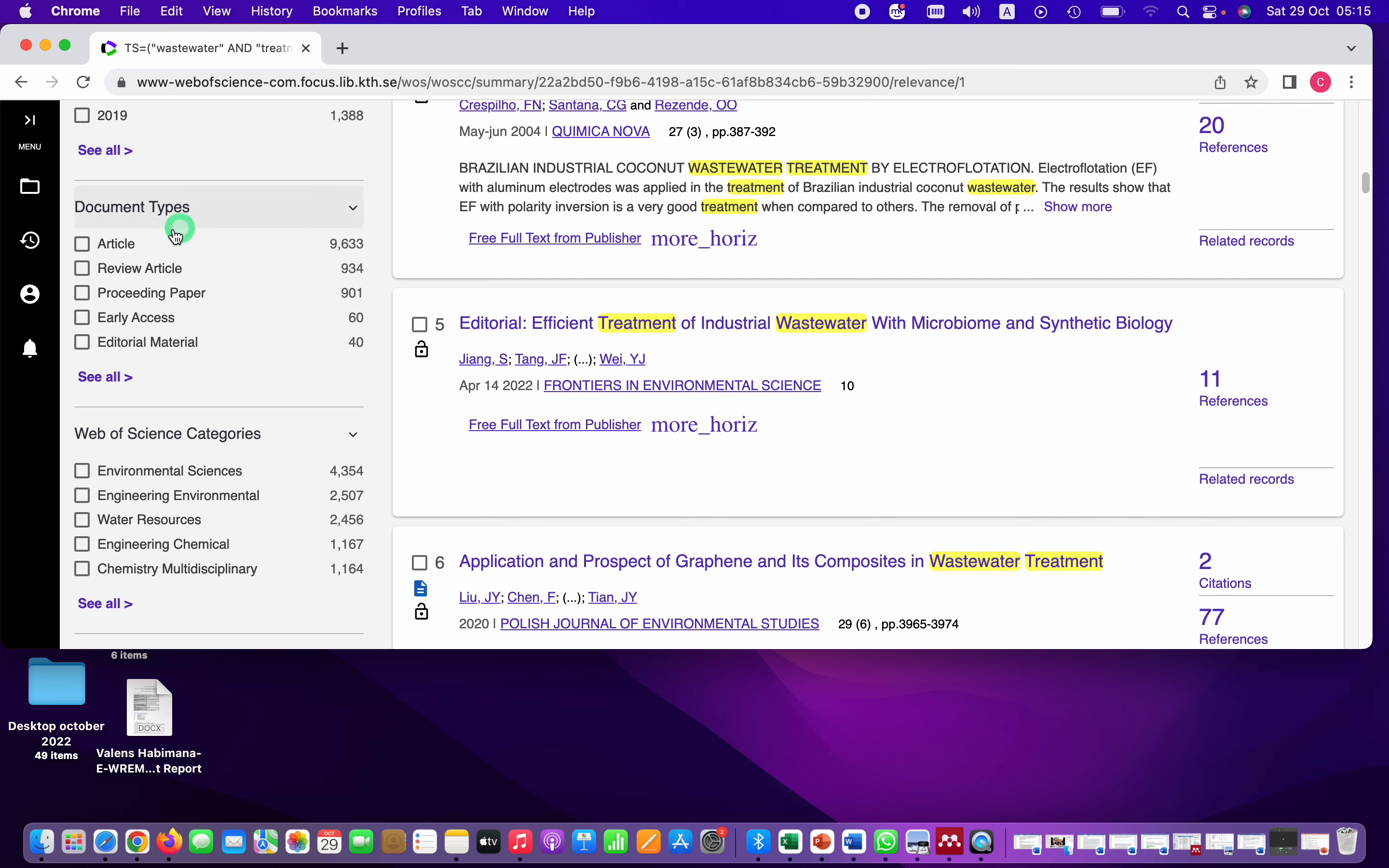
click(87, 246)
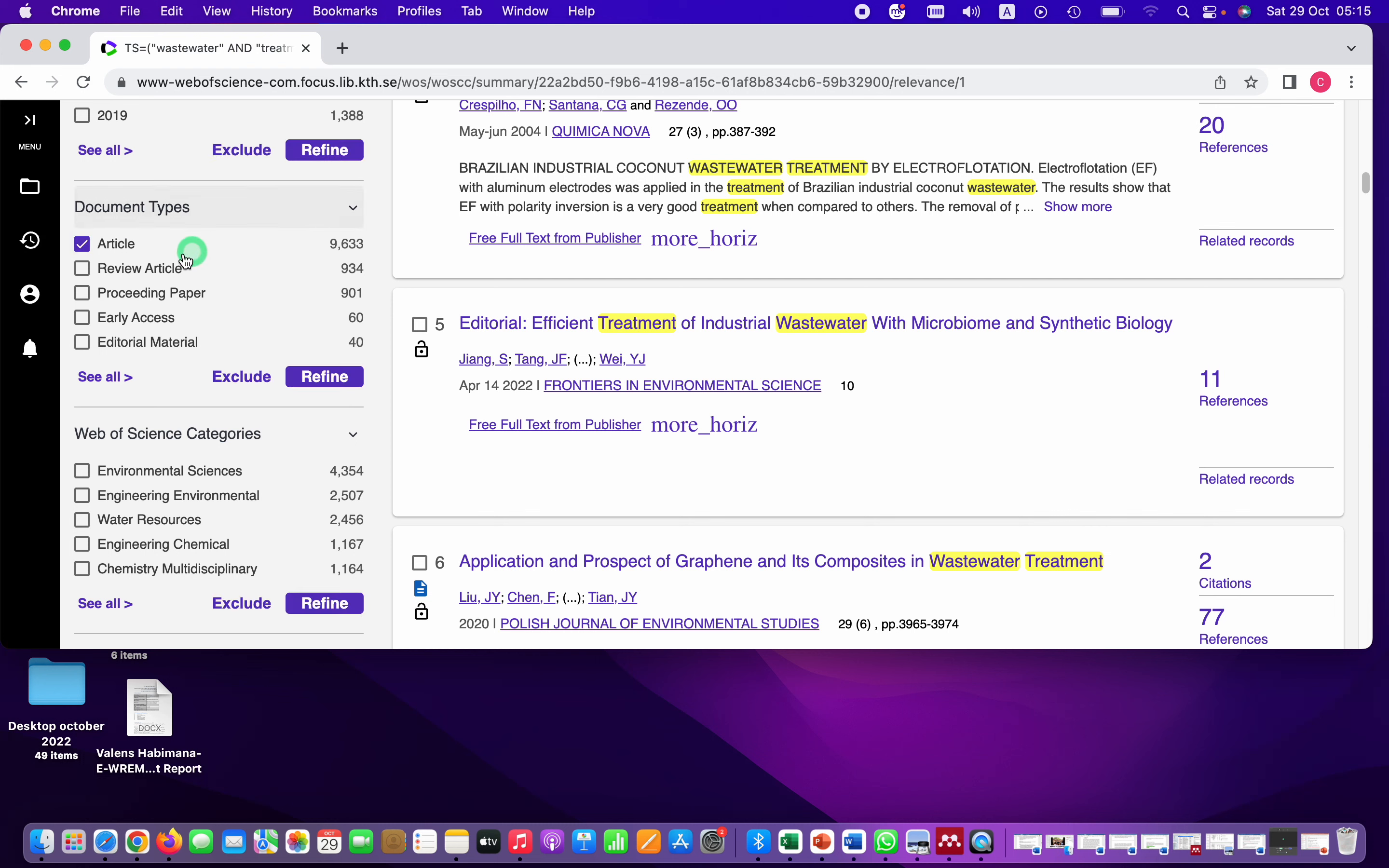
click(87, 269)
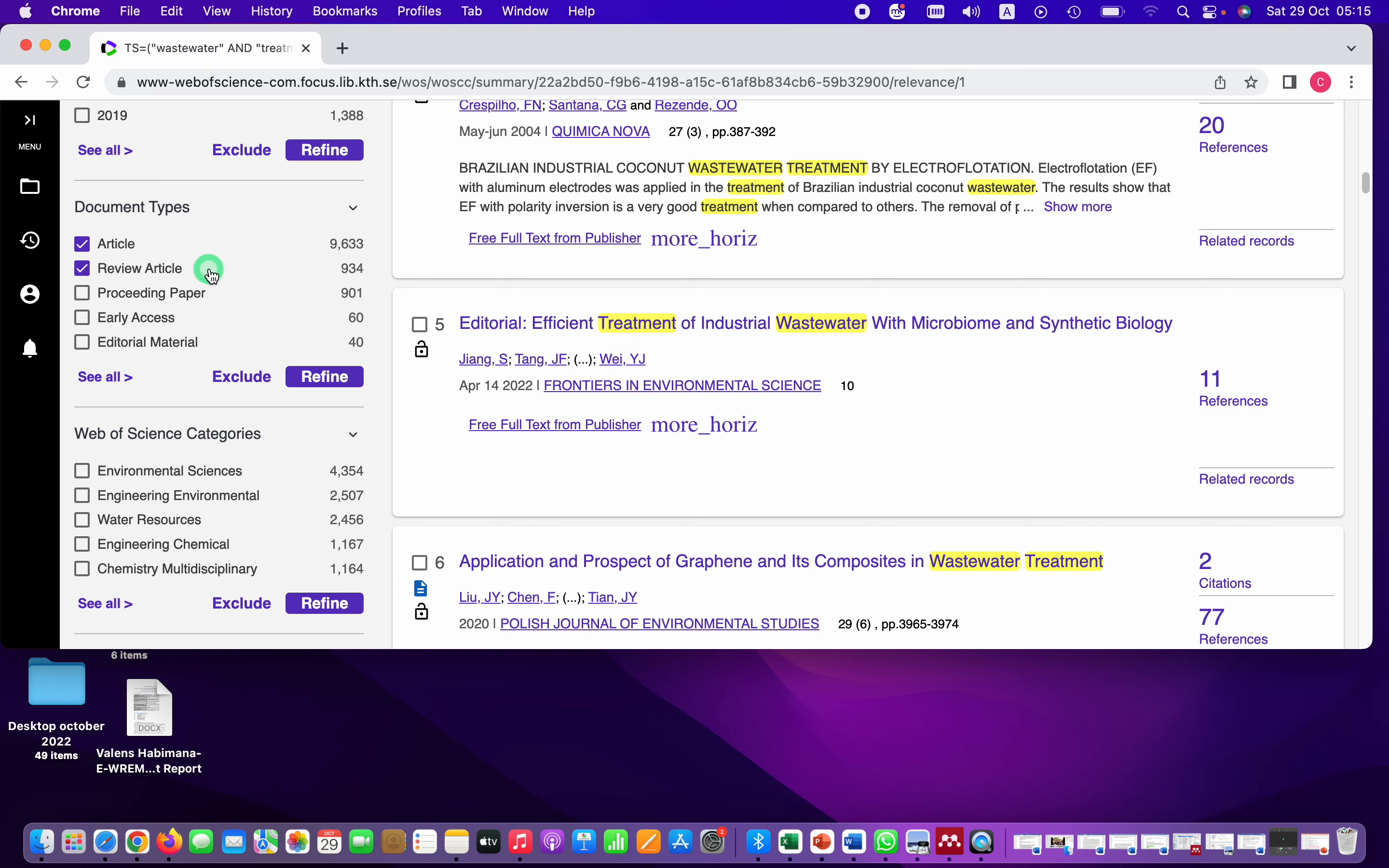
click(329, 379)
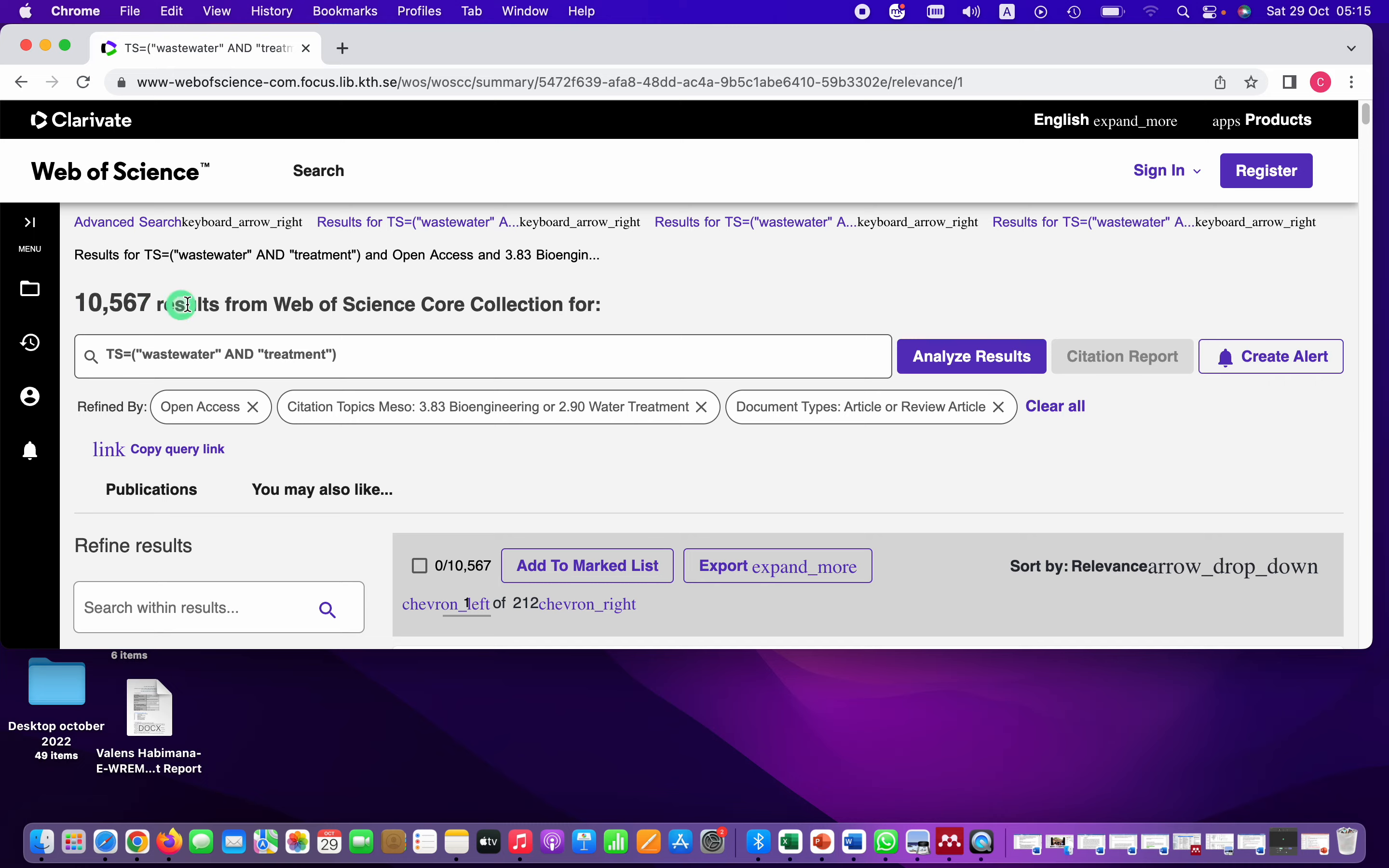
Refine the results to the Web of Science categories Environmental Sciences, Water Resources and Engineering Environmental
scroll(223, 296, down, 10)
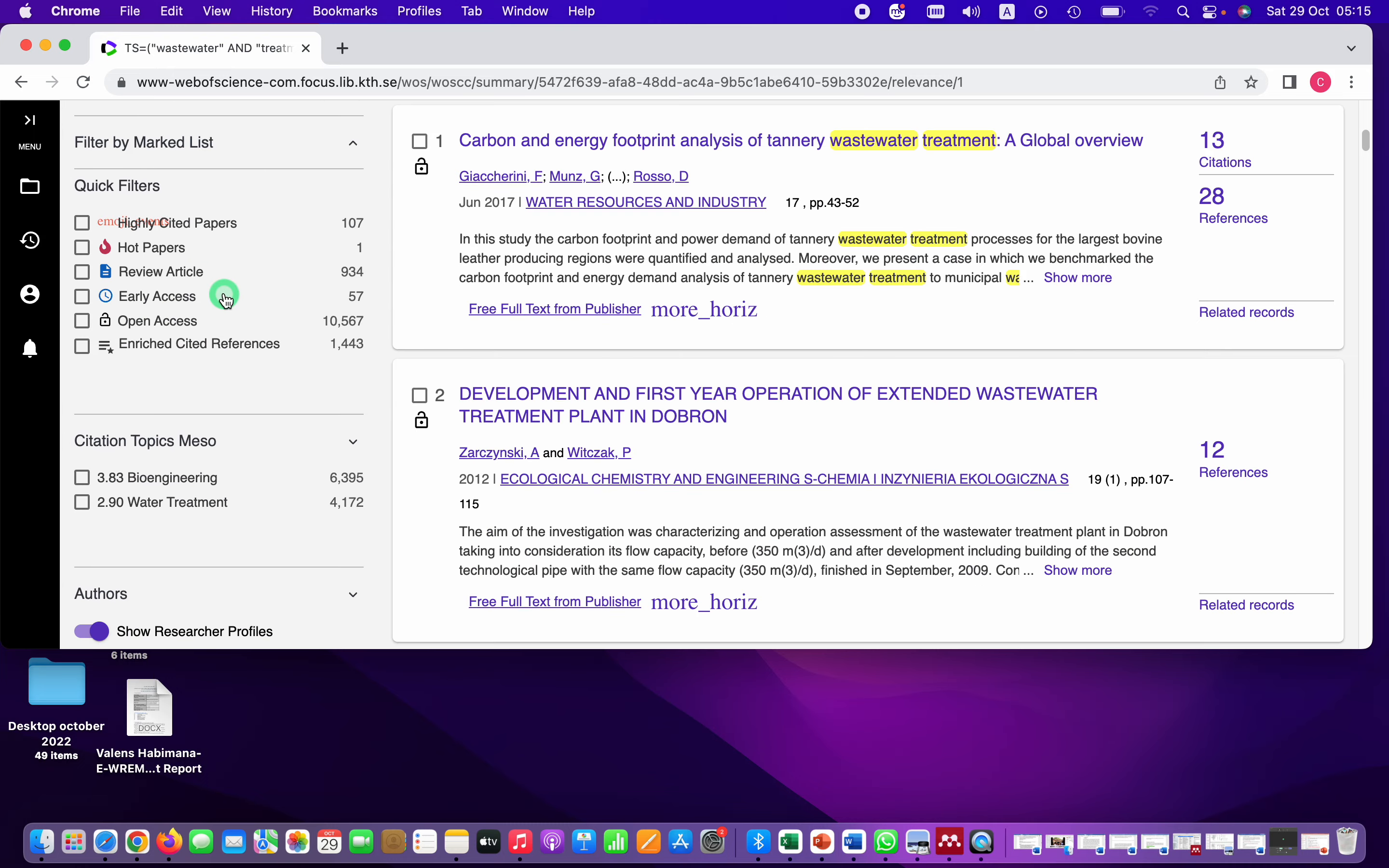
scroll(227, 298, down, 3)
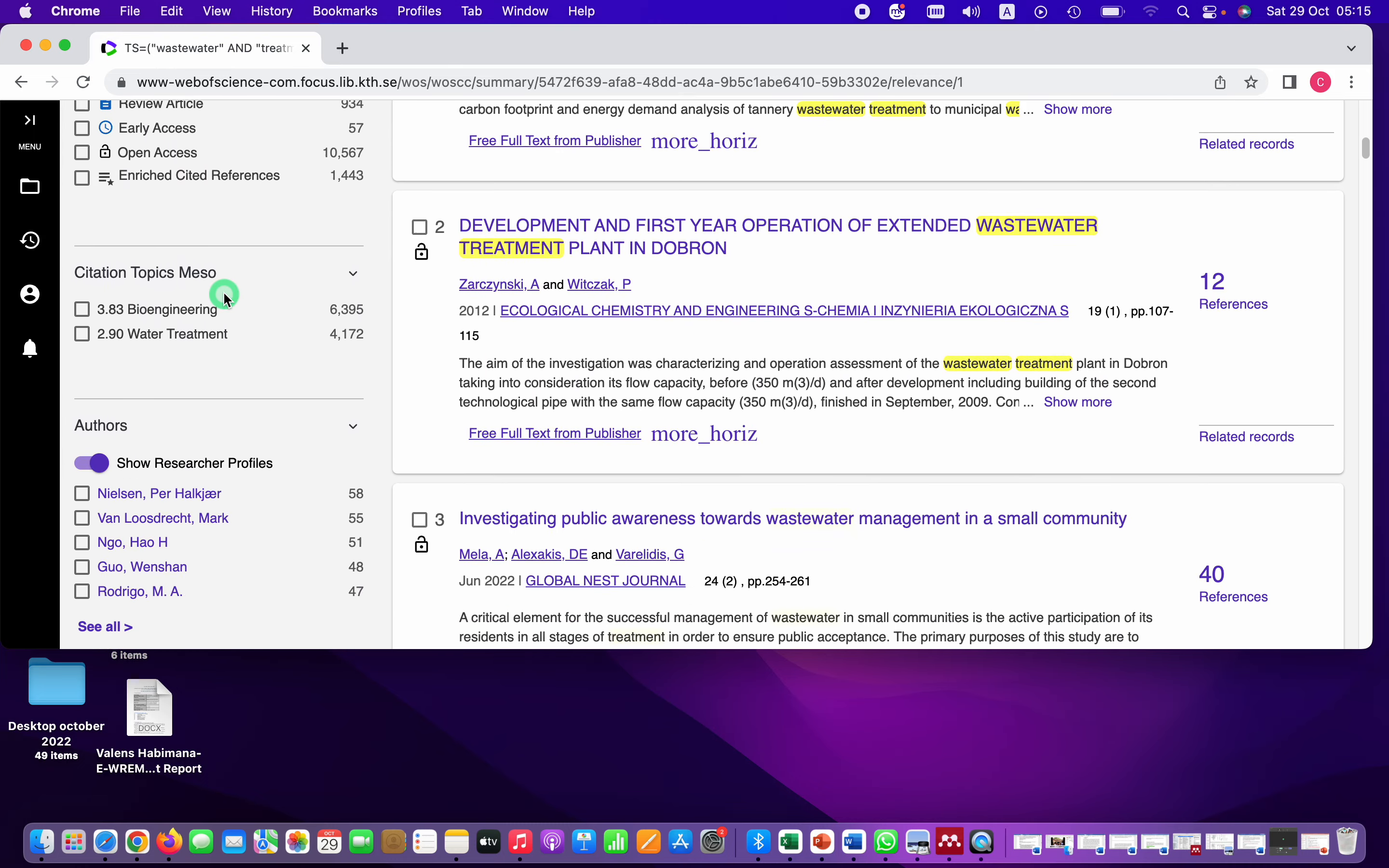
scroll(225, 295, down, 15)
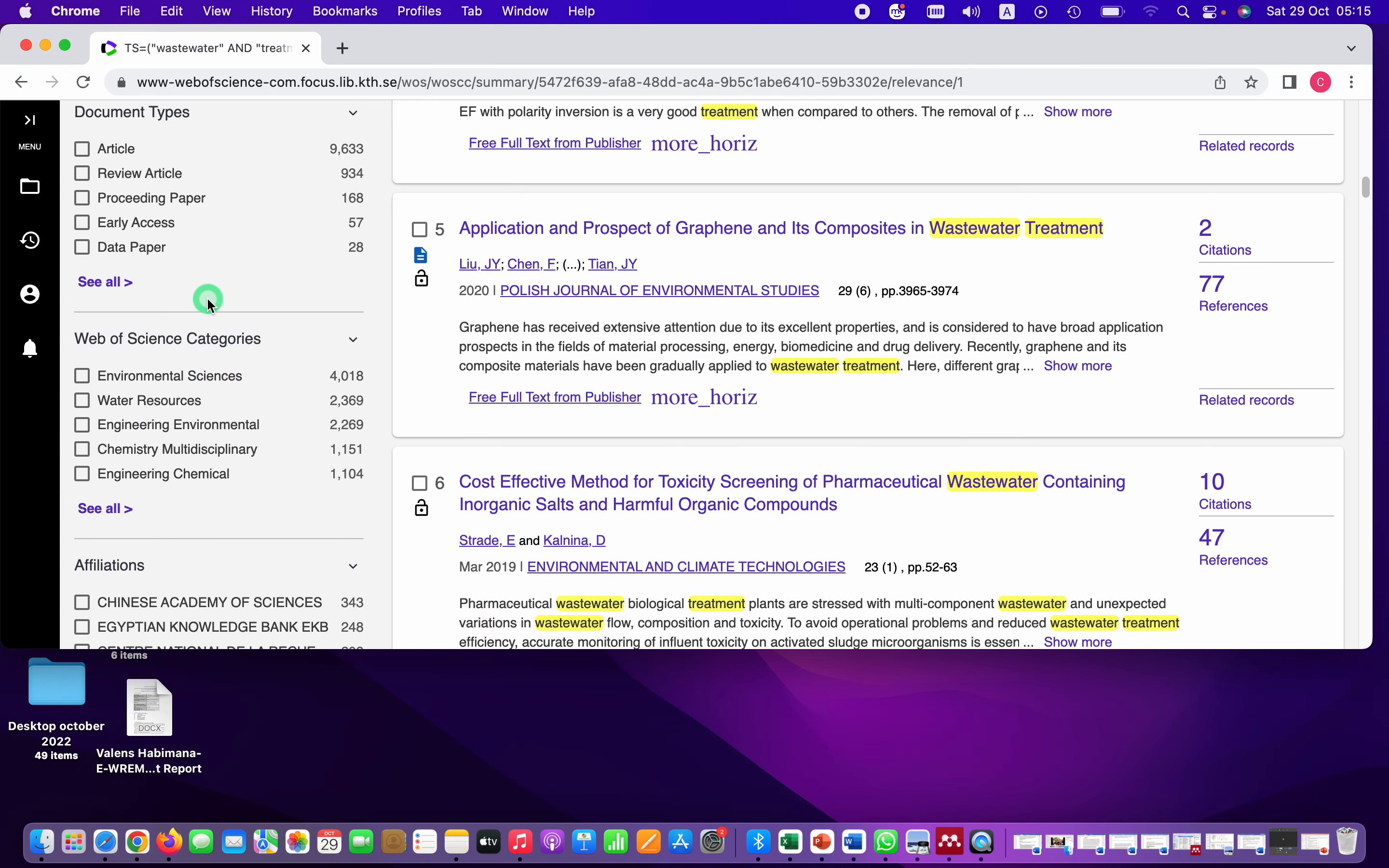
click(83, 377)
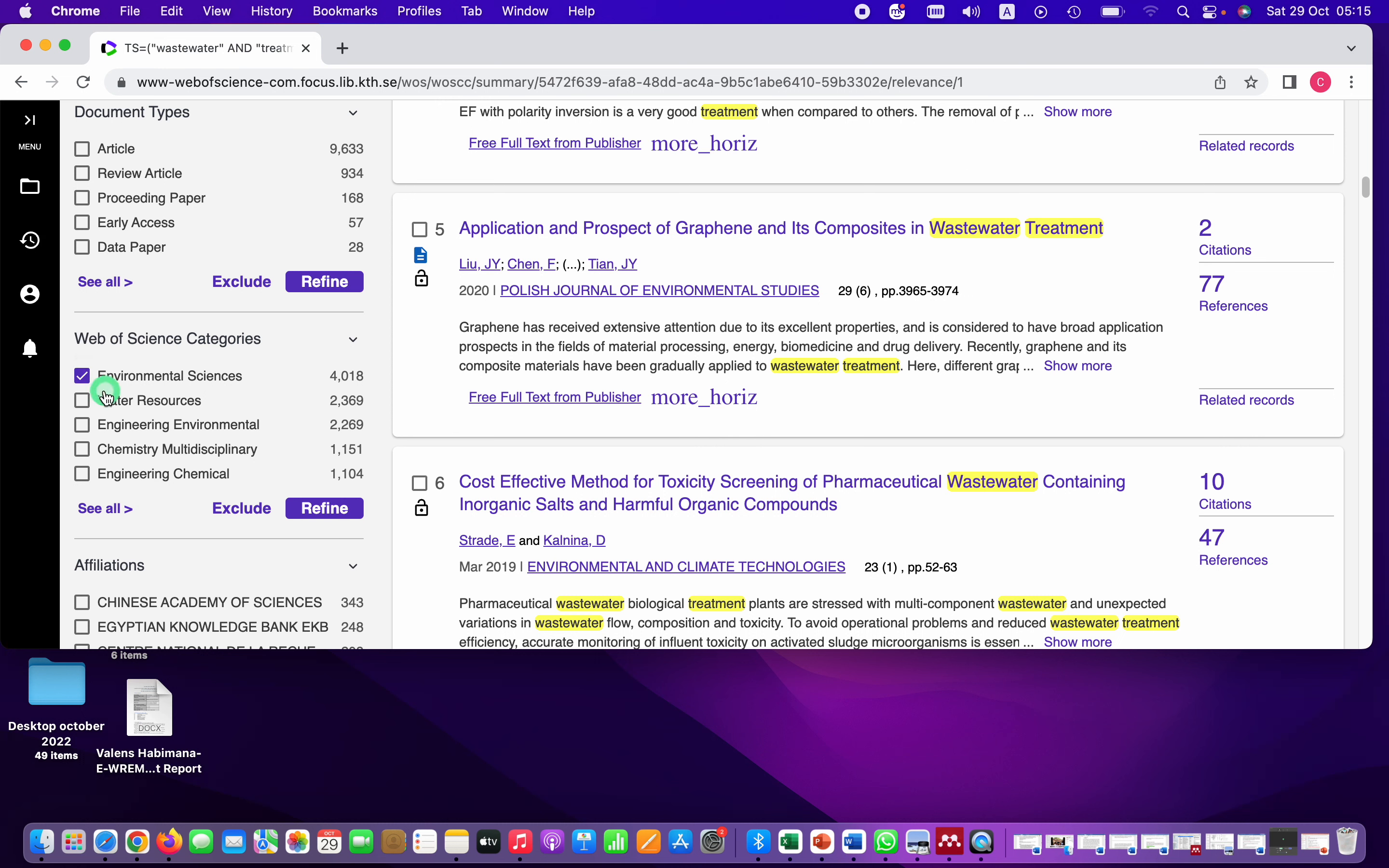
click(81, 404)
click(82, 426)
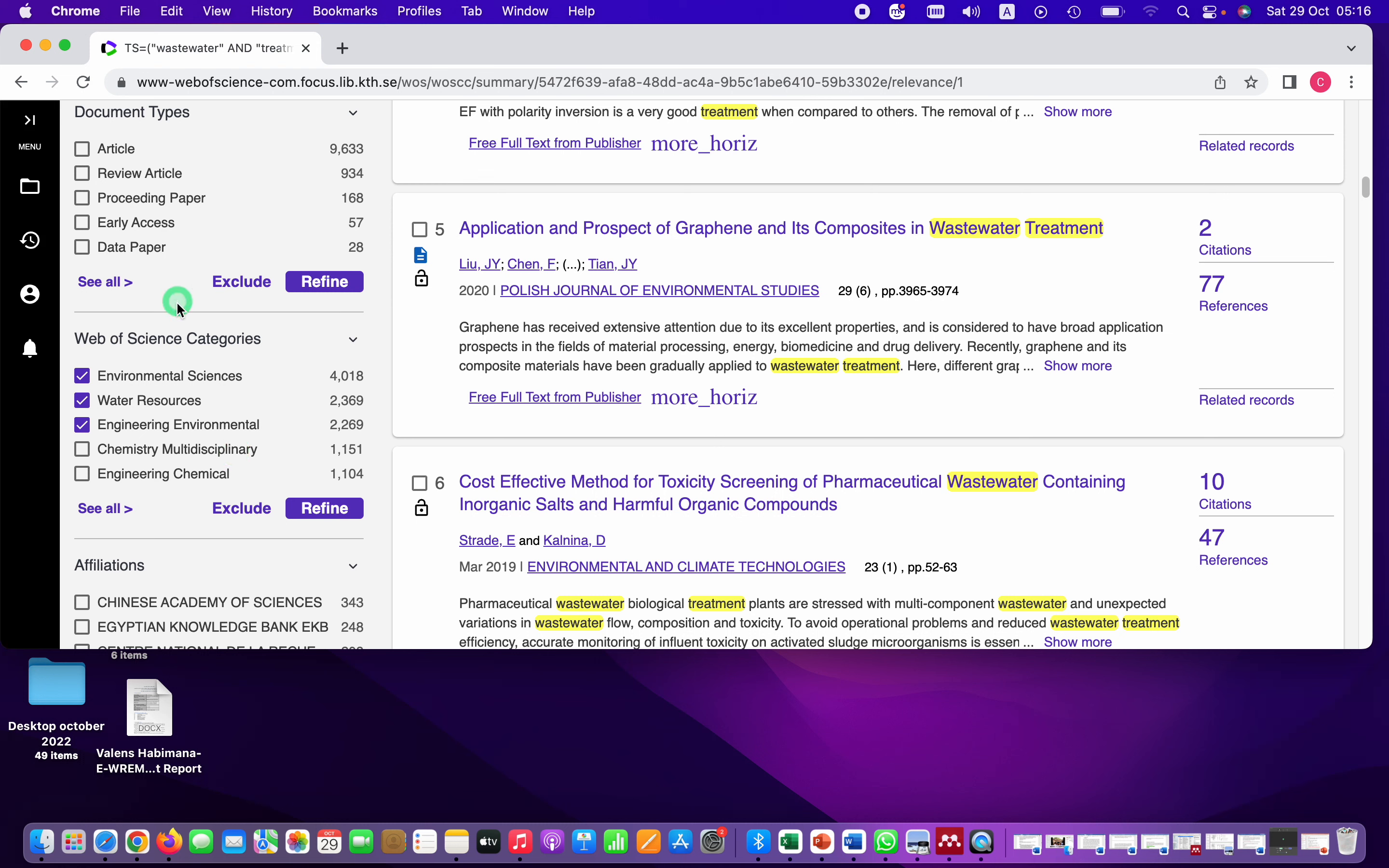
click(330, 510)
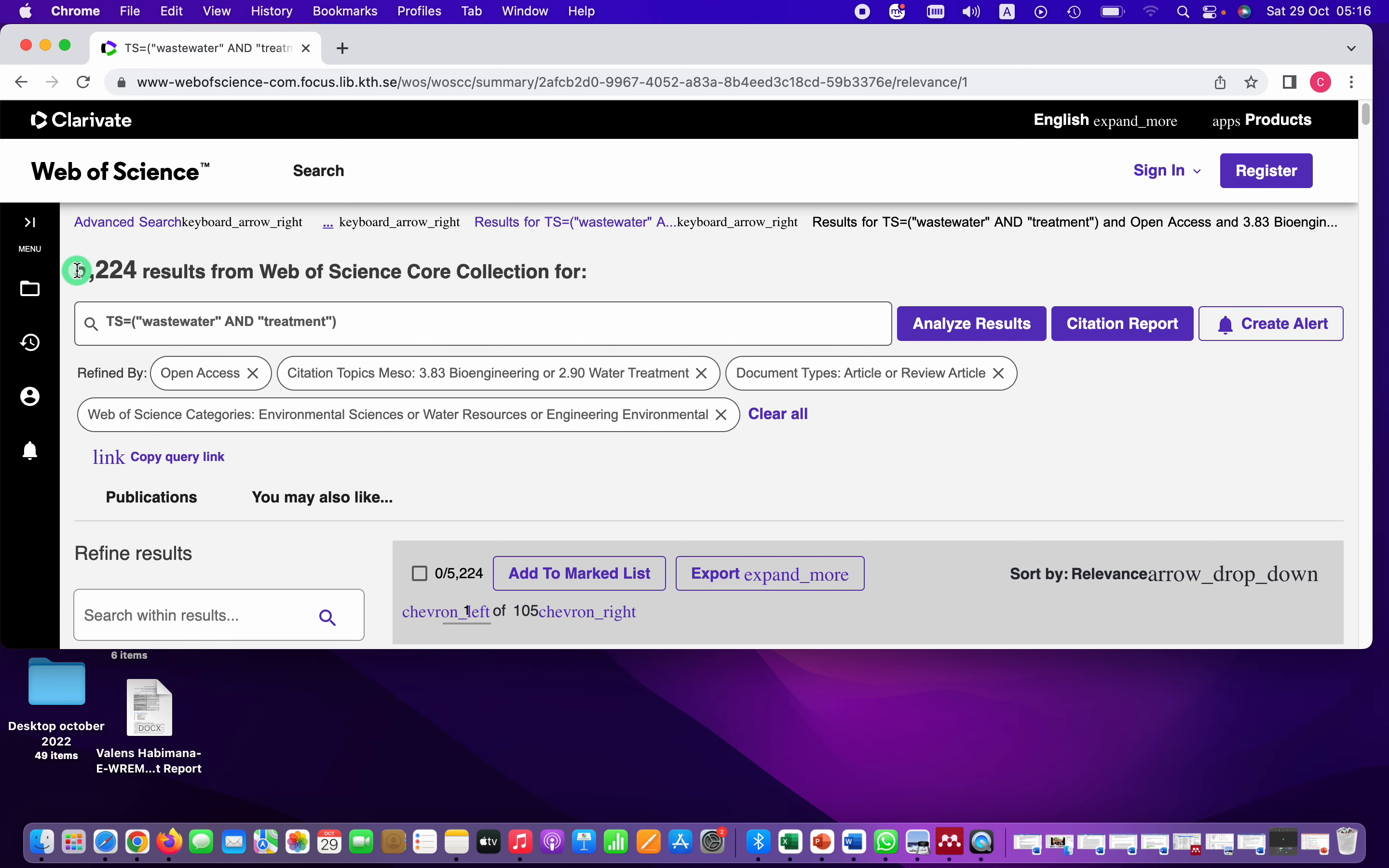
Exclude publication year 2023 from the search results
scroll(173, 270, down, 2)
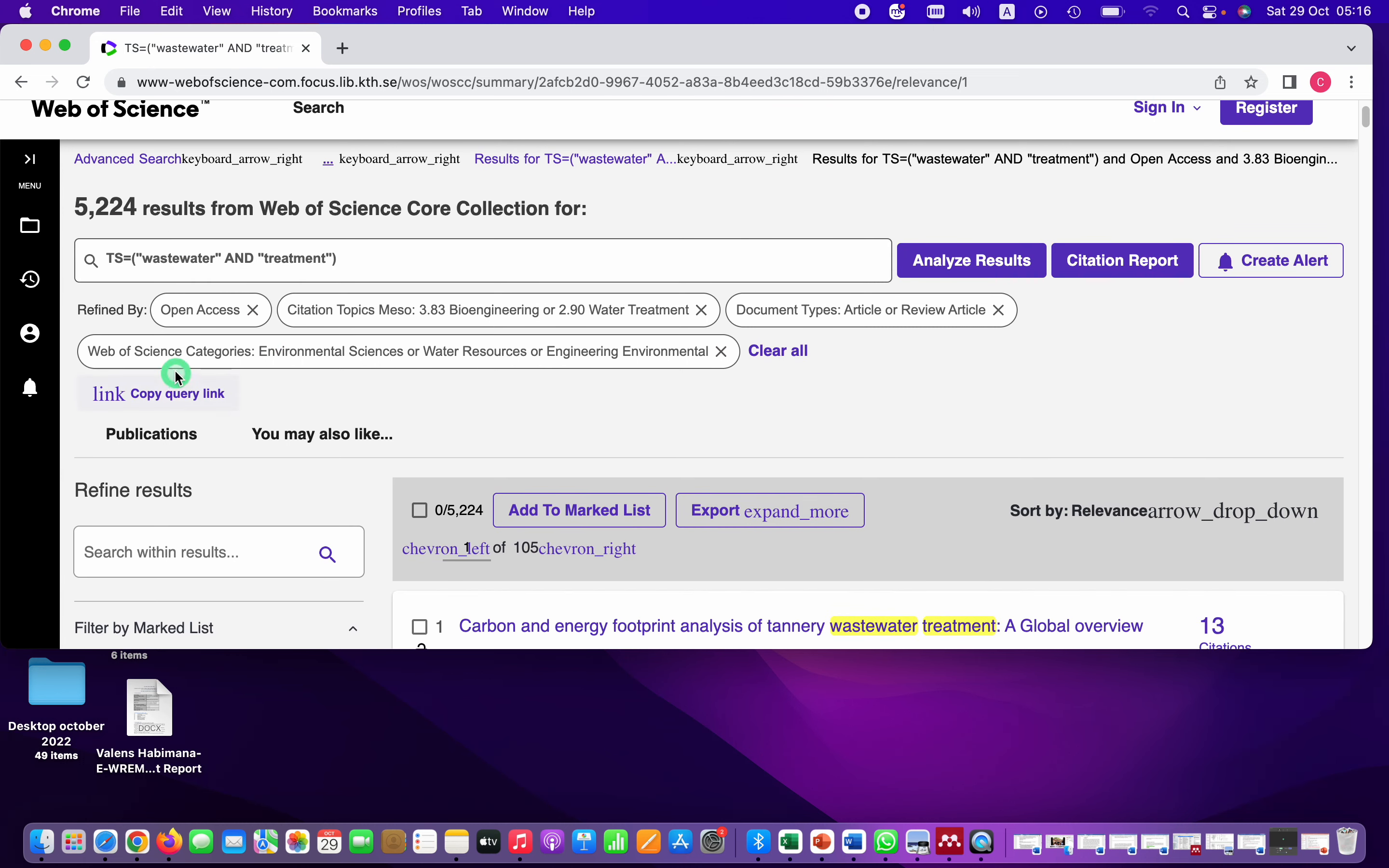
scroll(252, 425, down, 5)
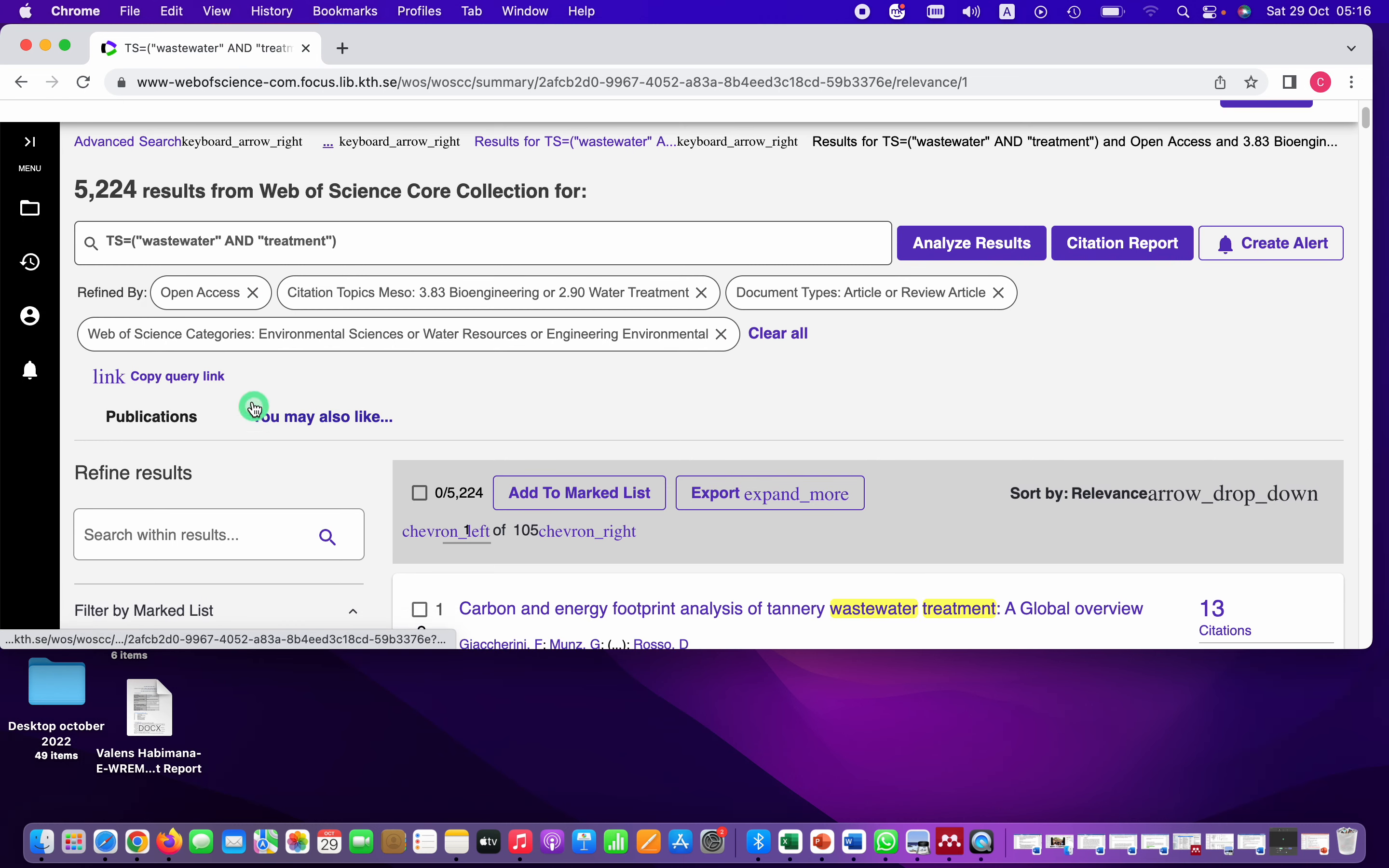
scroll(234, 398, down, 5)
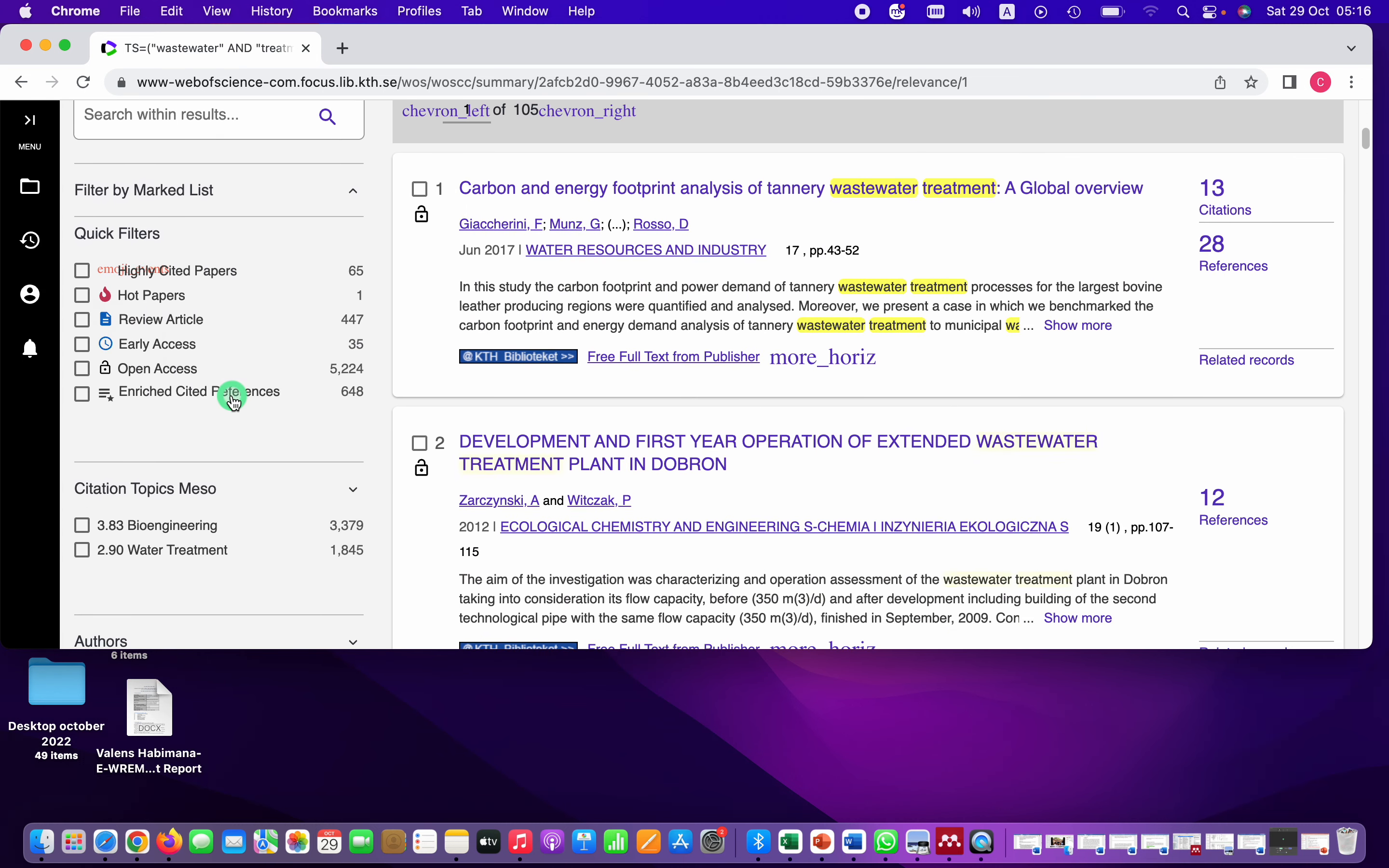
scroll(295, 391, down, 8)
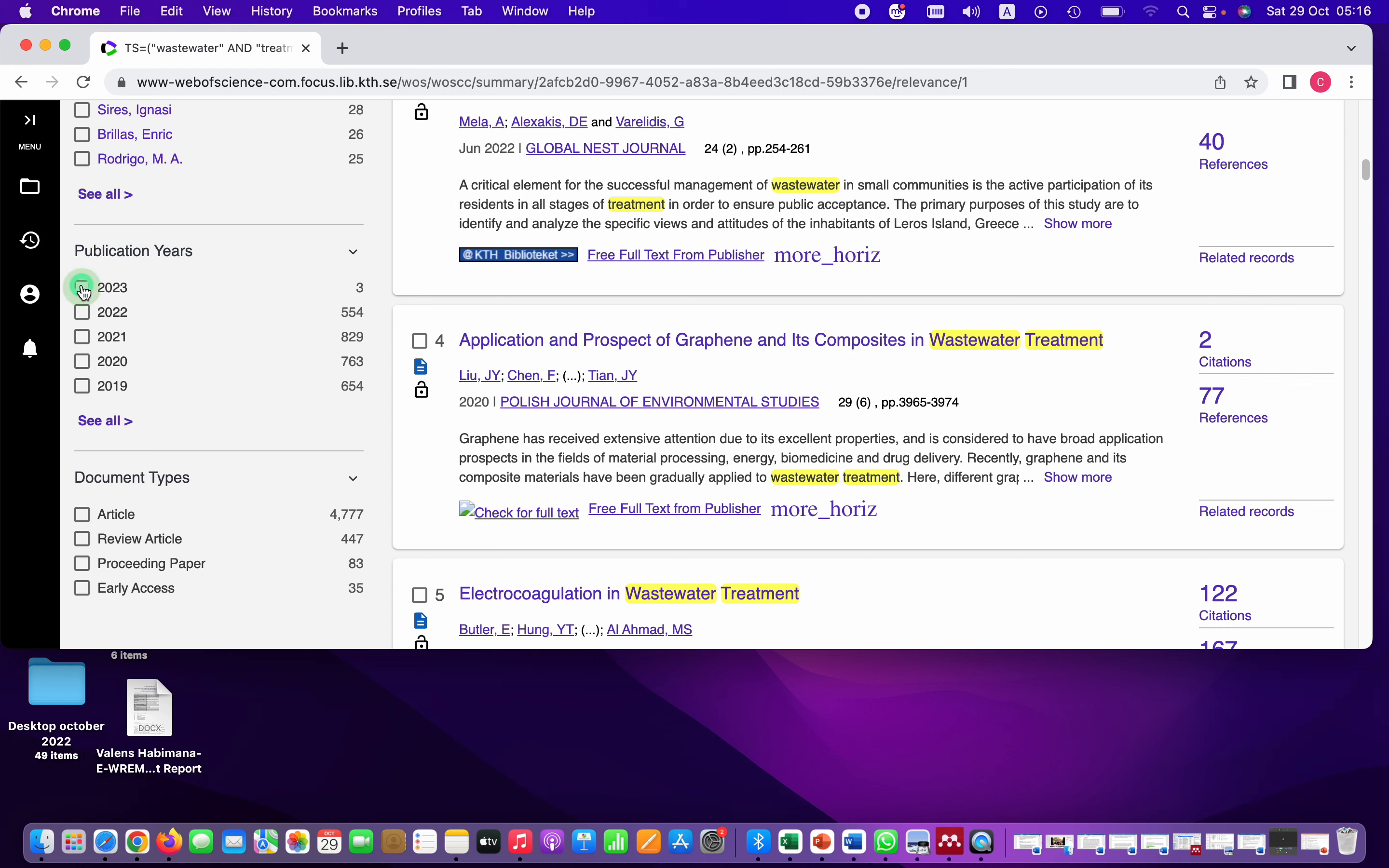
click(83, 288)
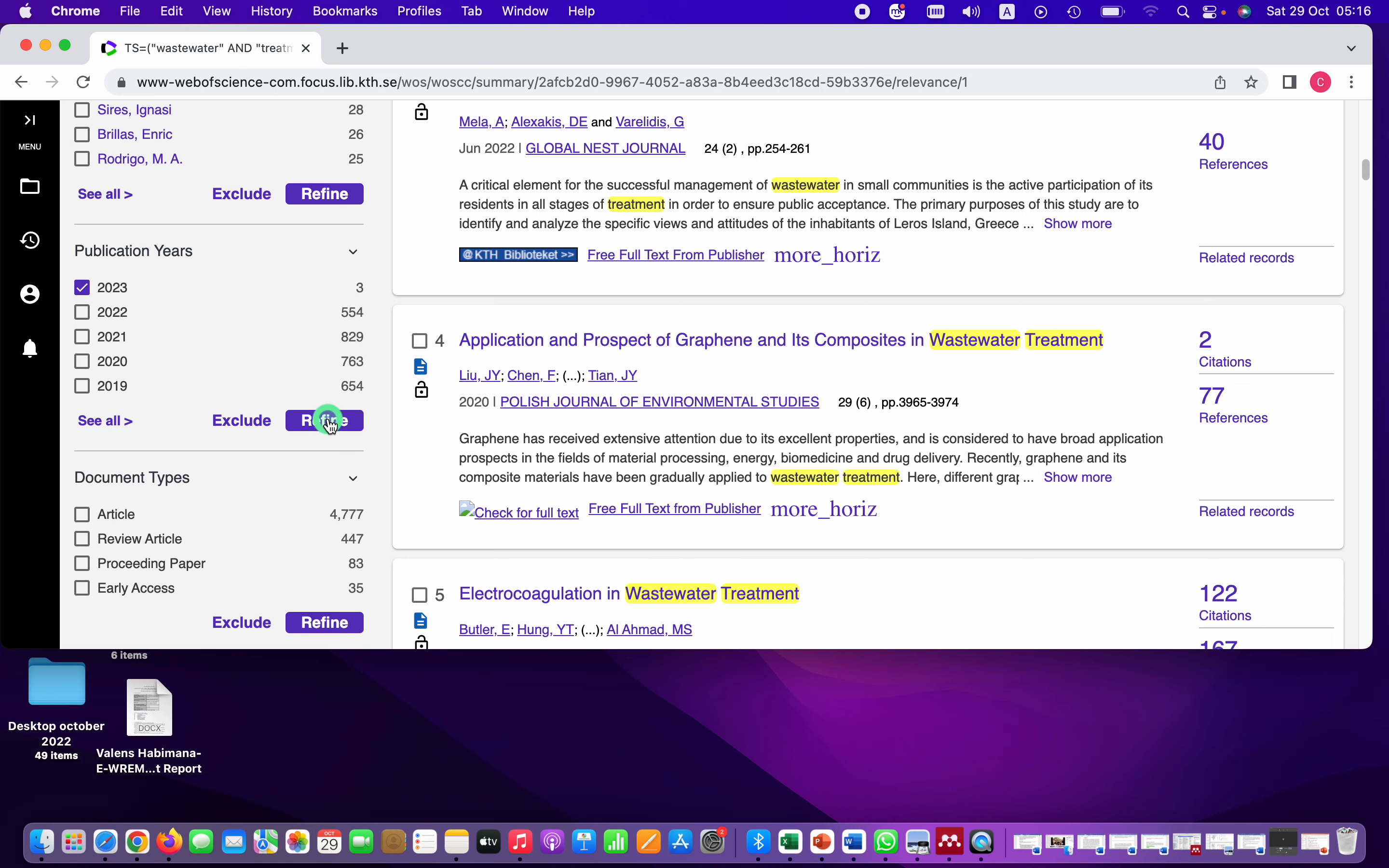
click(244, 424)
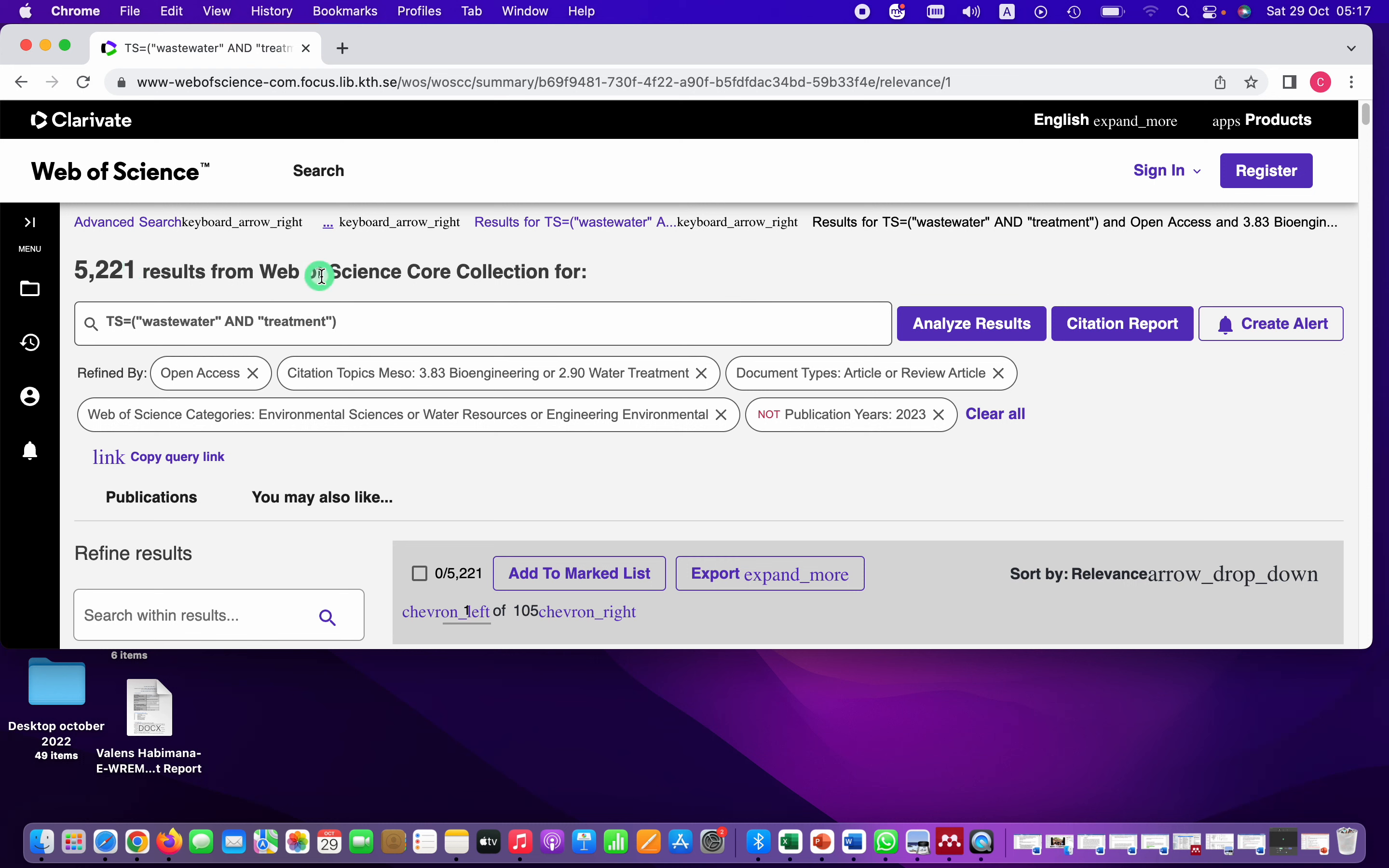
Start a plain text file export of the search results and set the record range from 1 to 1000
scroll(614, 445, down, 2)
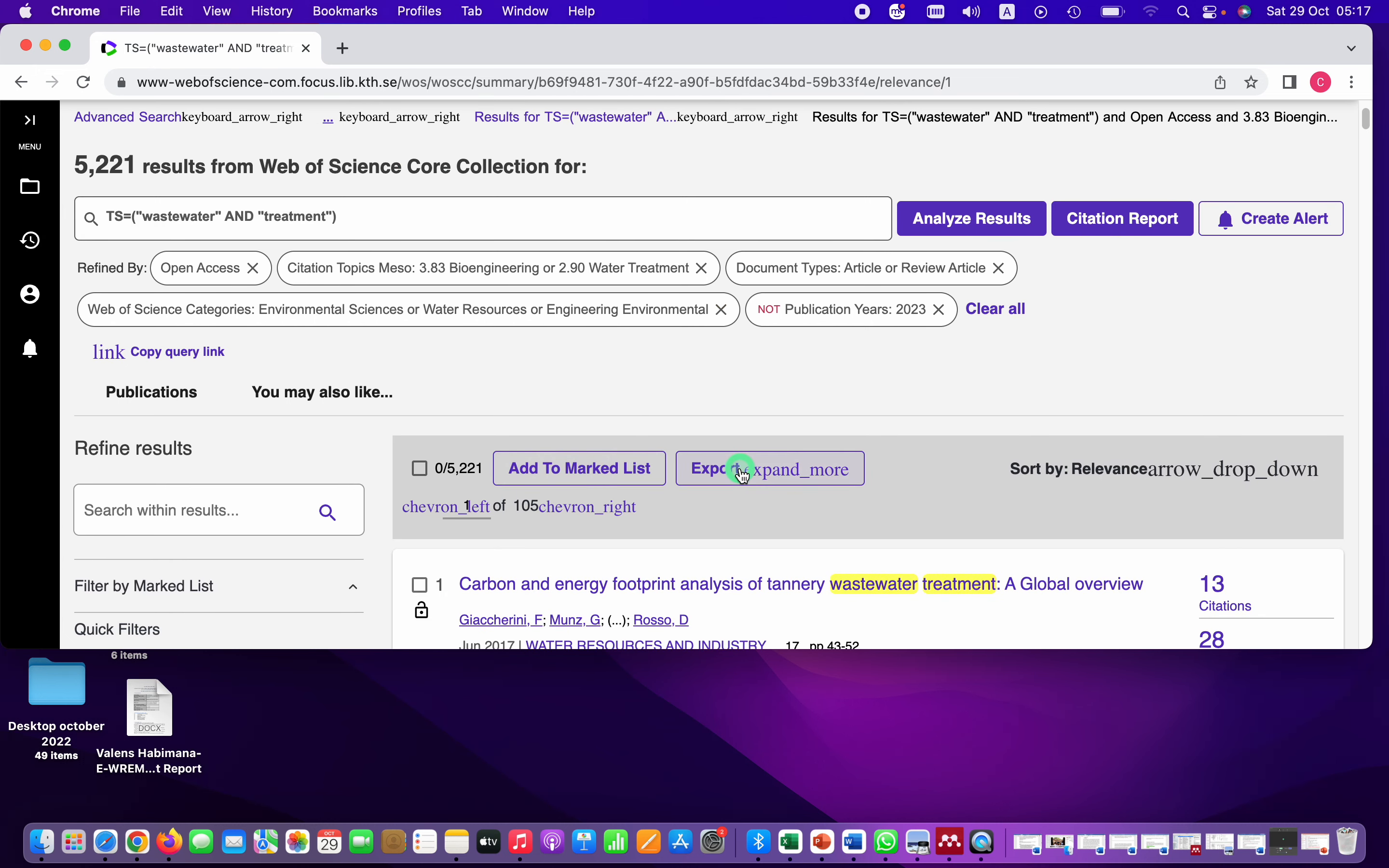
click(743, 473)
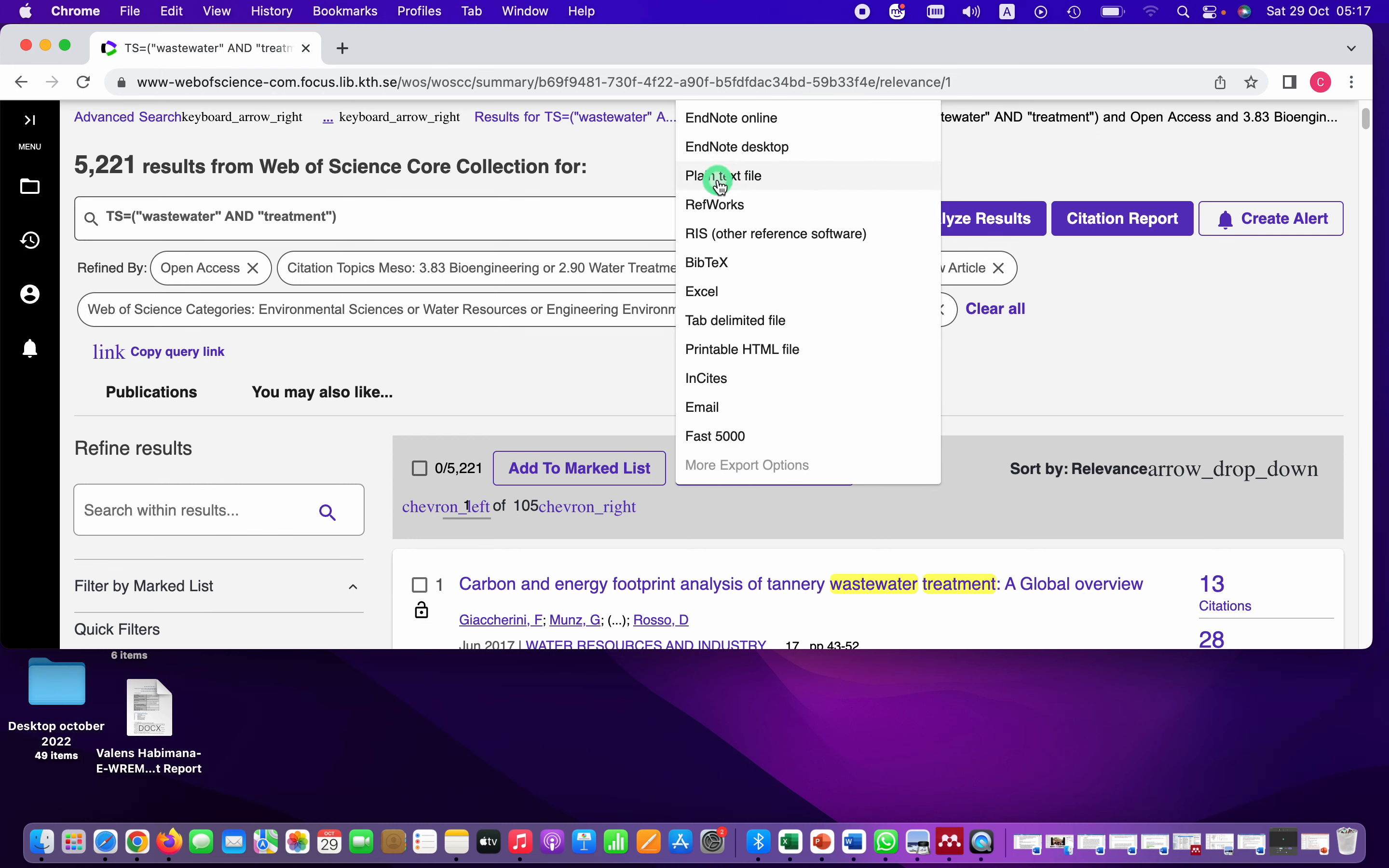
click(725, 179)
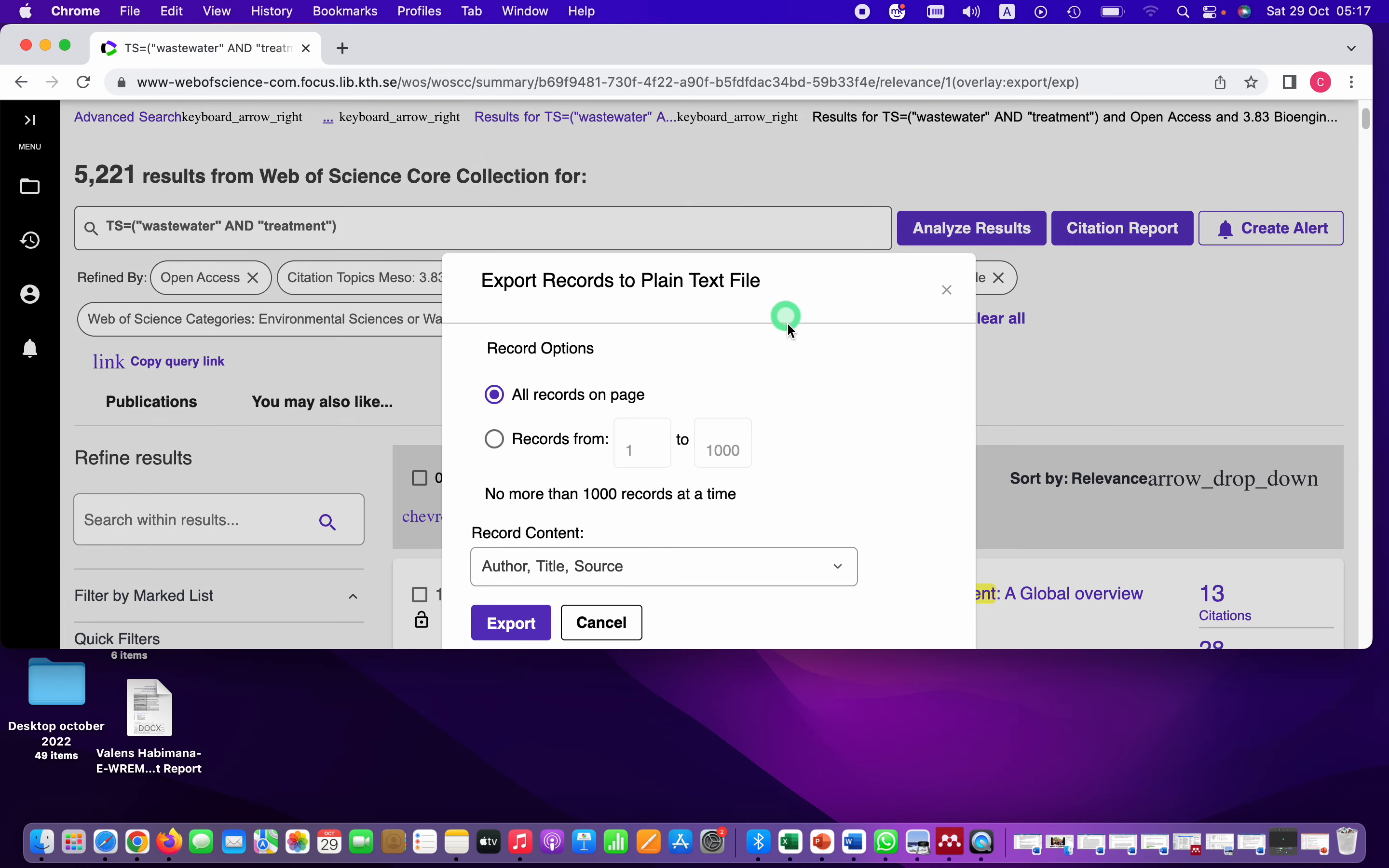
click(494, 407)
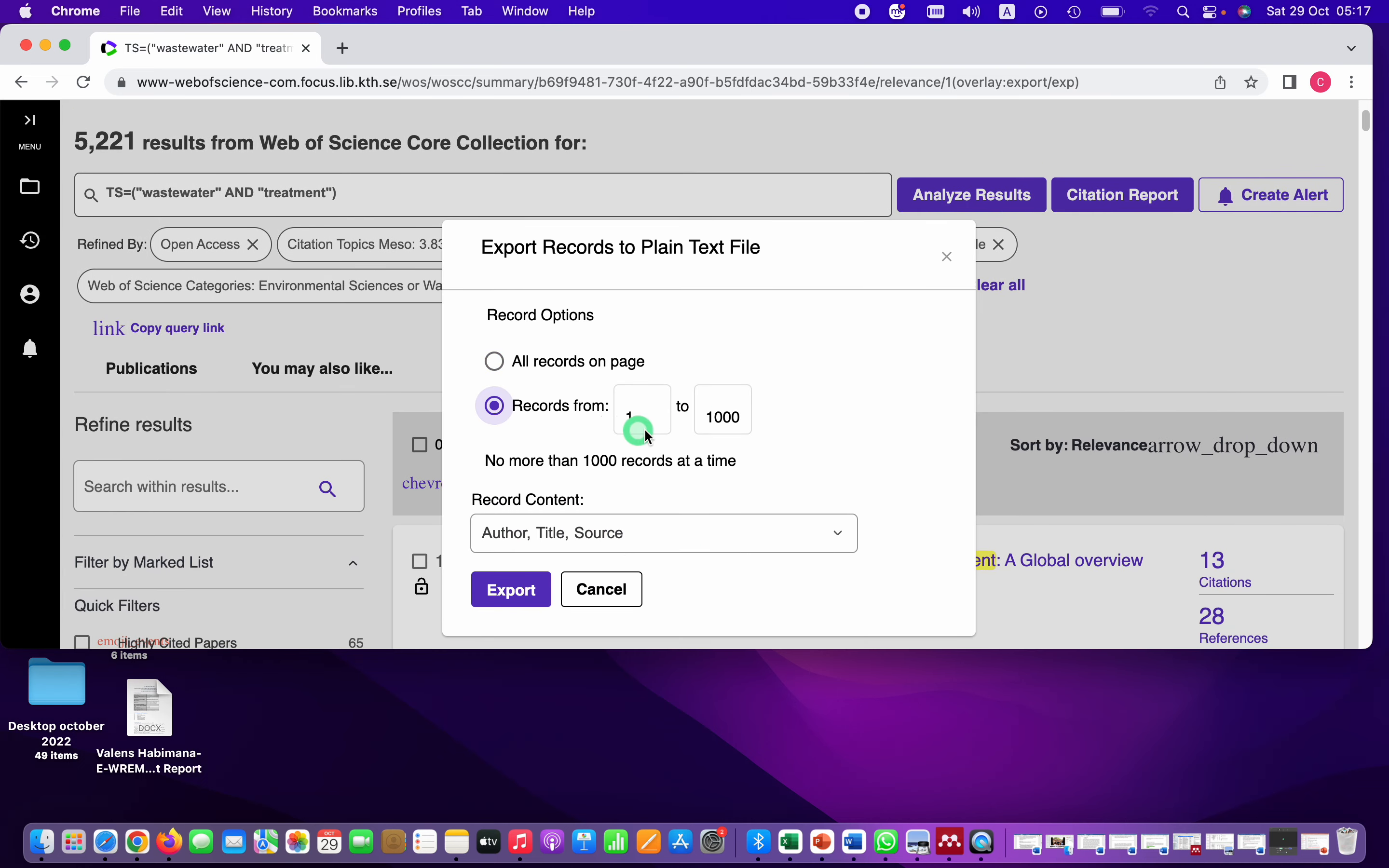
click(640, 409)
key(BackSpace)
text(1)
click(723, 411)
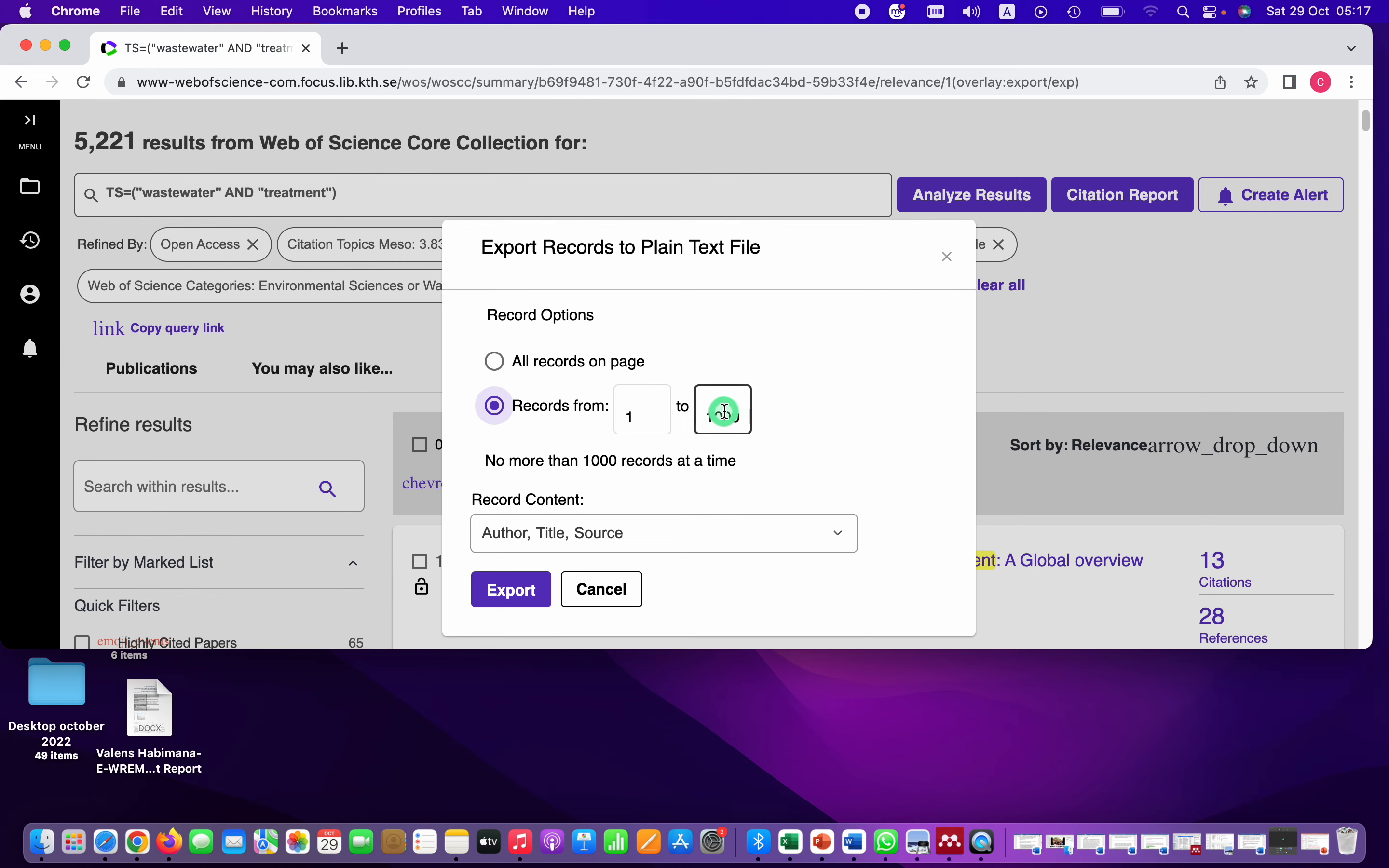
Set the record content to Full Record and export records 1 to 1000
scroll(764, 436, down, 2)
click(834, 496)
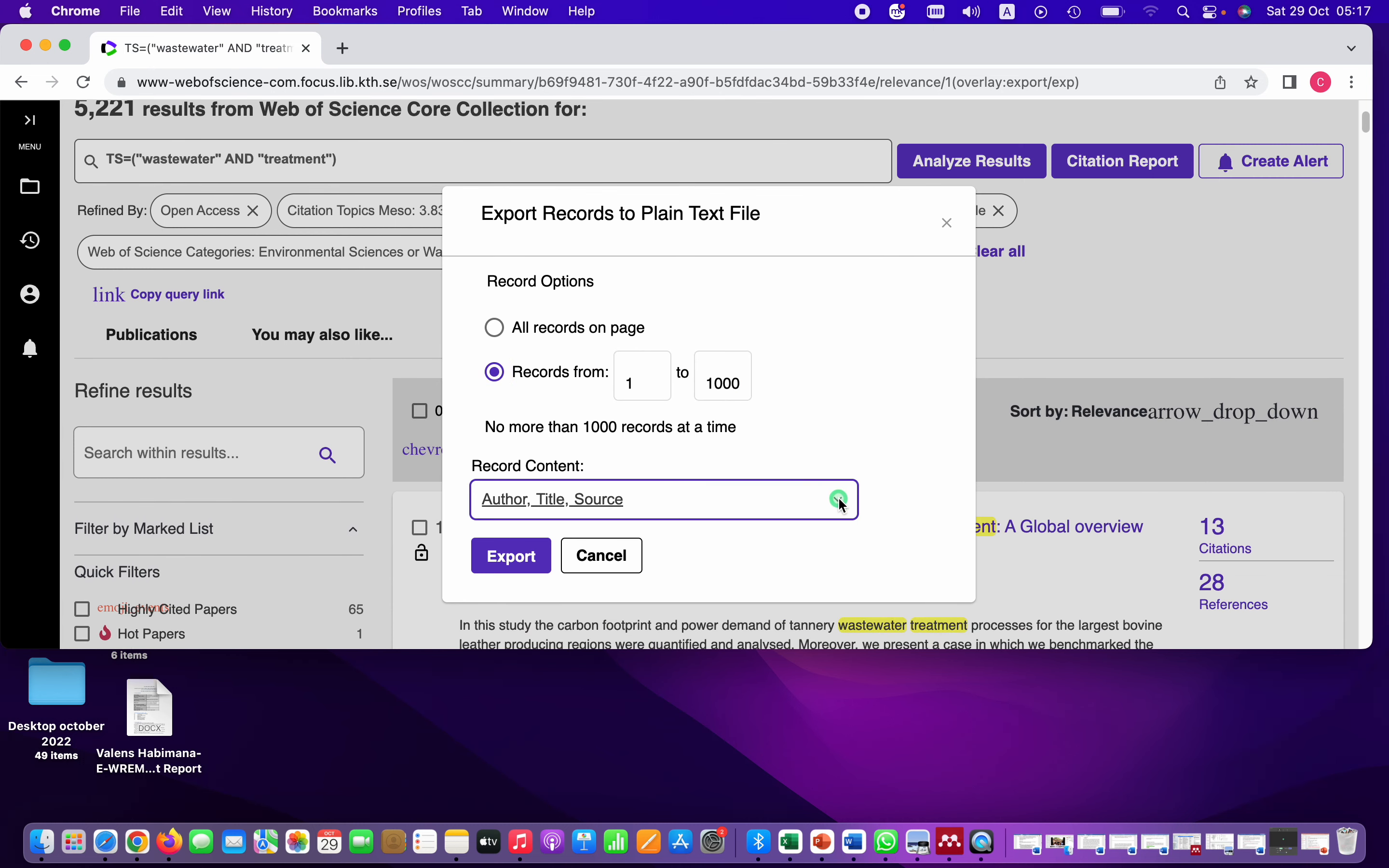
click(556, 543)
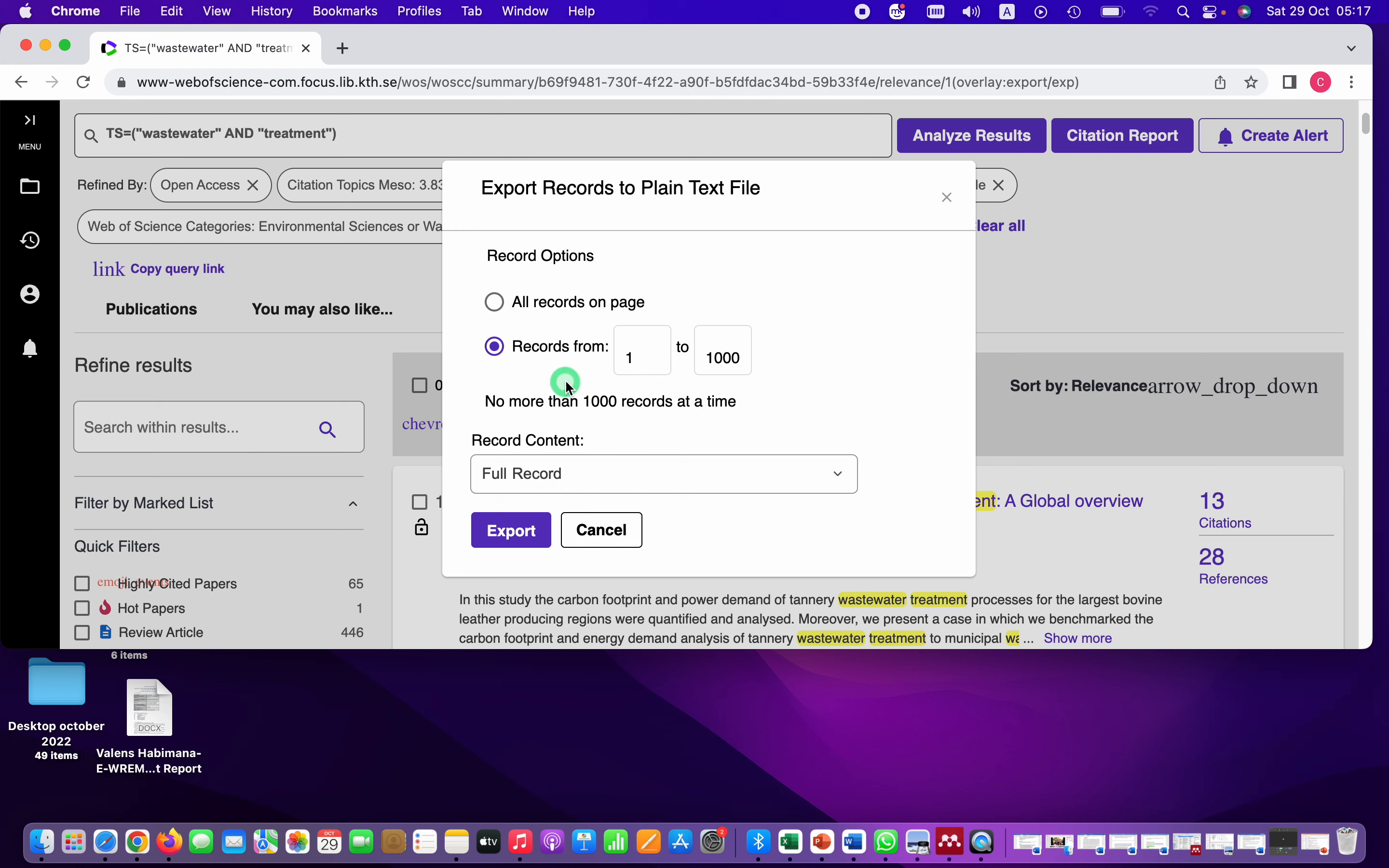
click(520, 534)
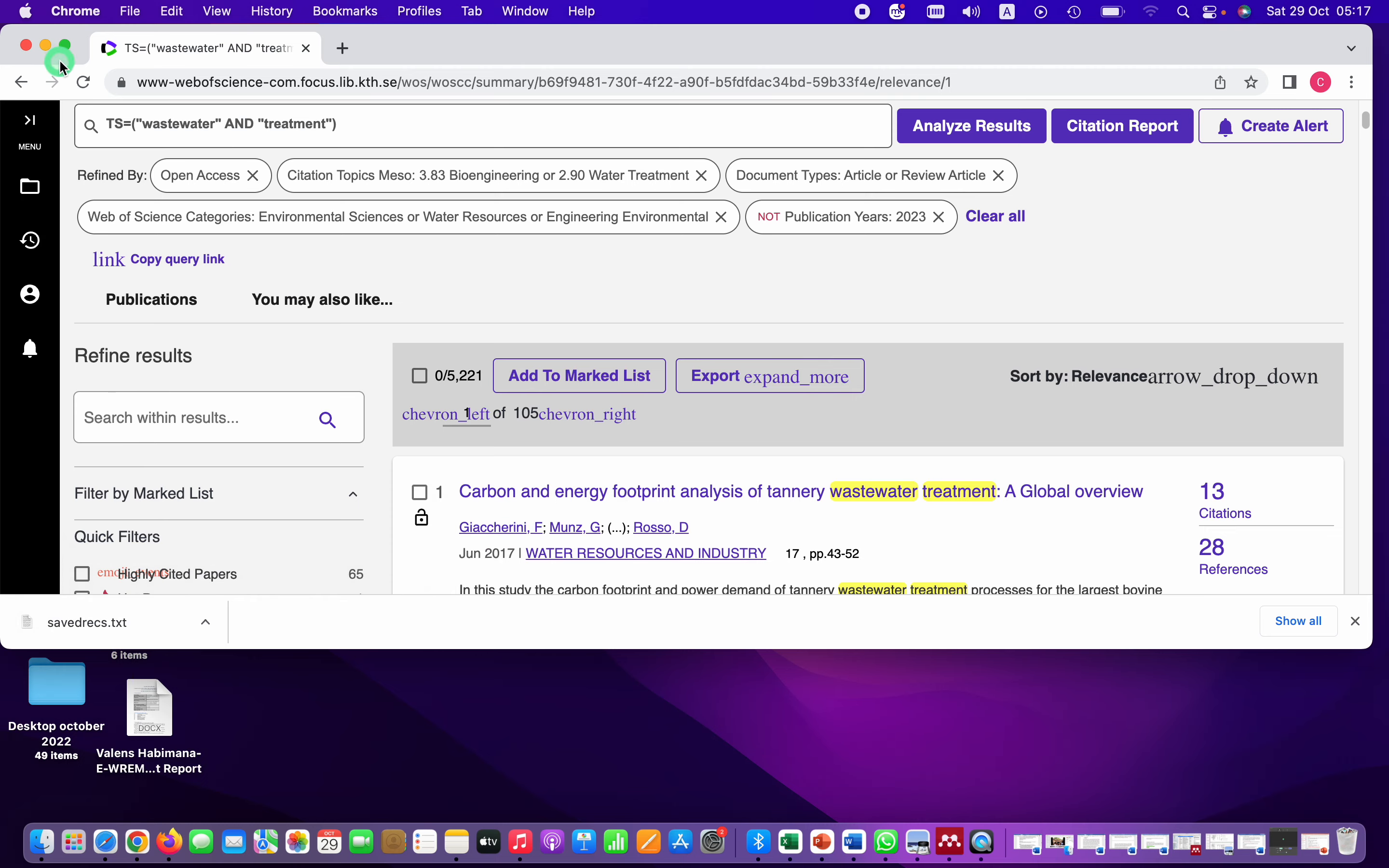
Enlarge the browser window to full screen and reveal the downloaded savedrecs.txt file in Finder
click(67, 47)
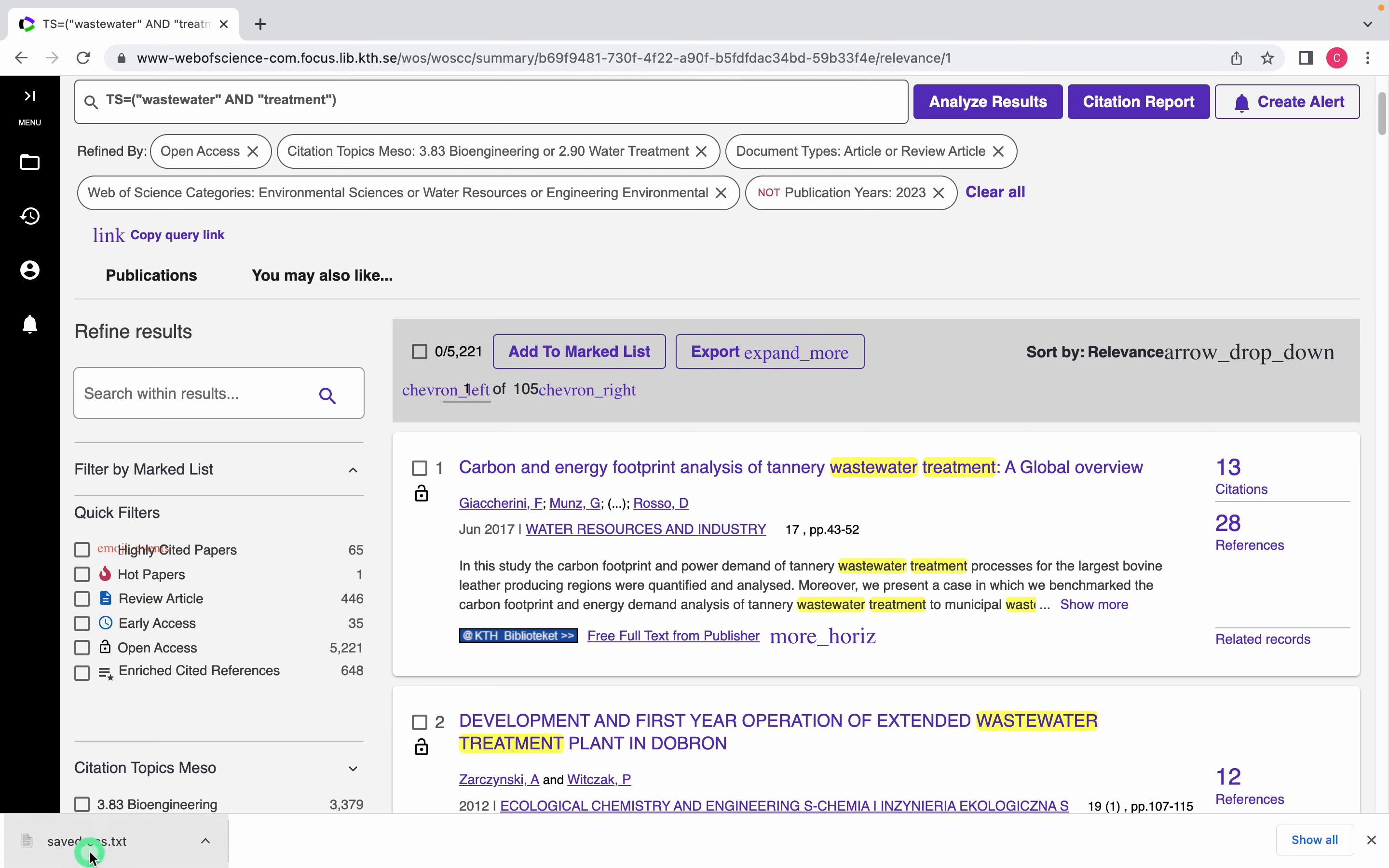
right_click(97, 846)
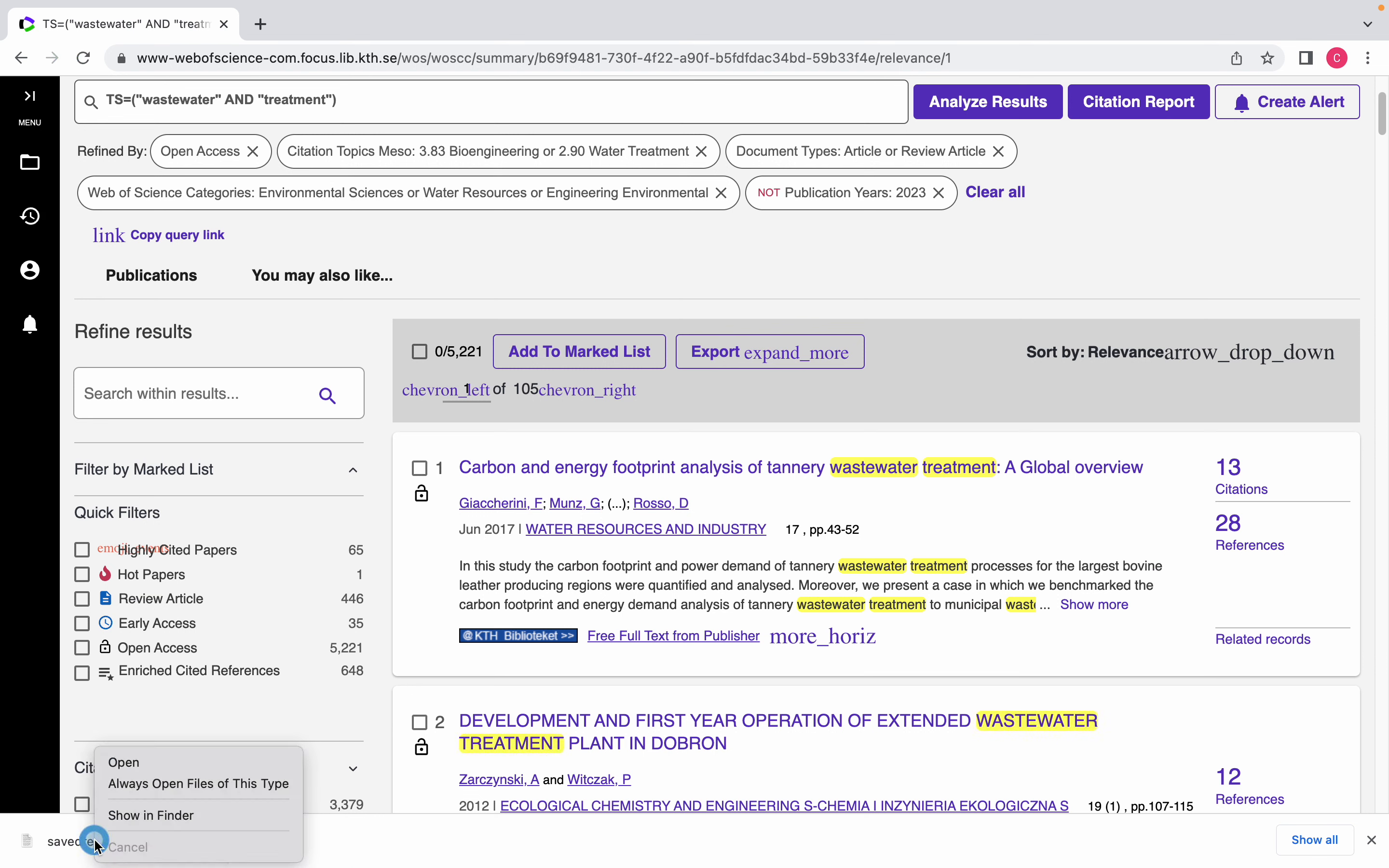
click(155, 821)
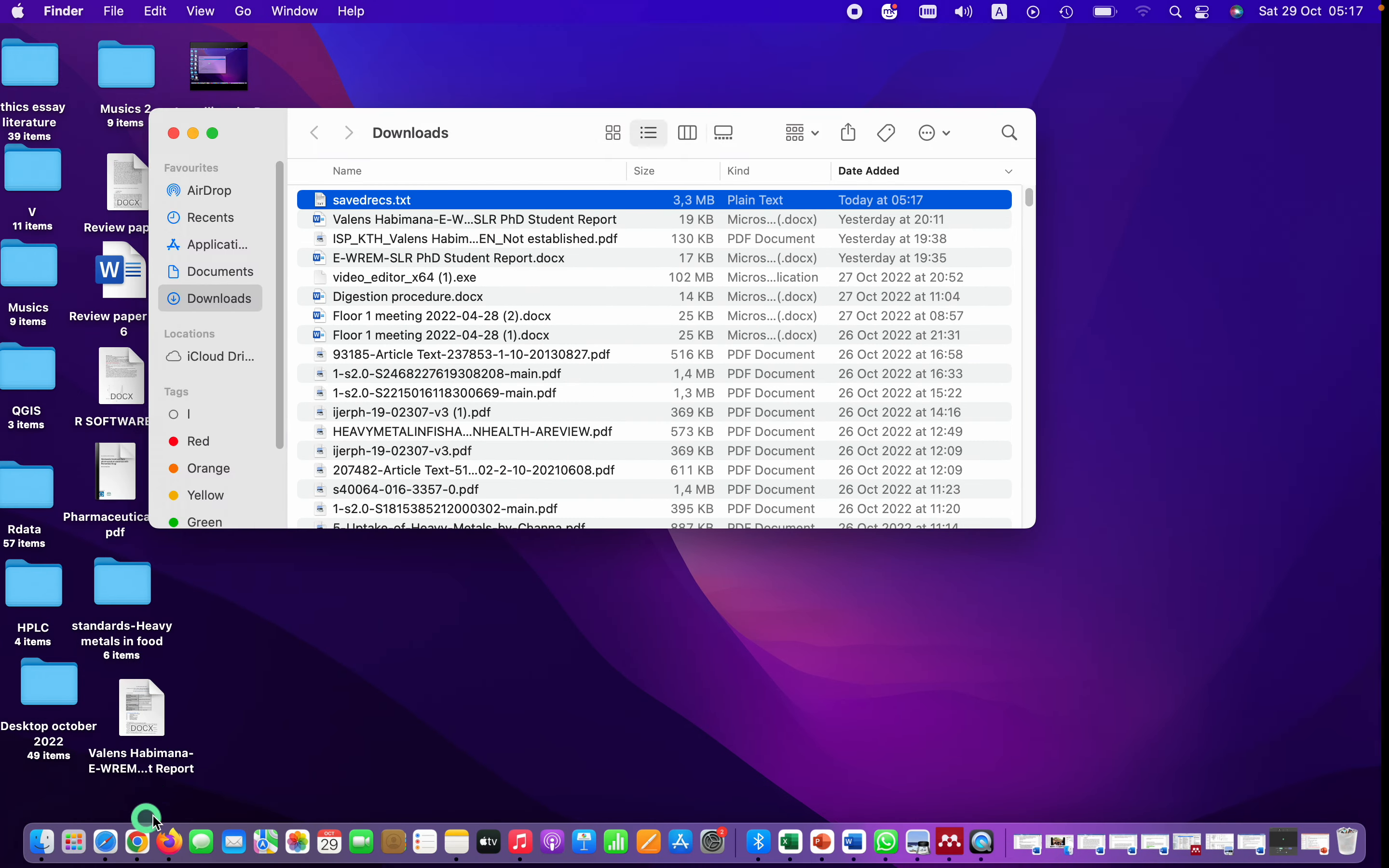
Copy savedrecs.txt from the Downloads folder to the desktop and place it in an empty area near the middle
right_click(384, 205)
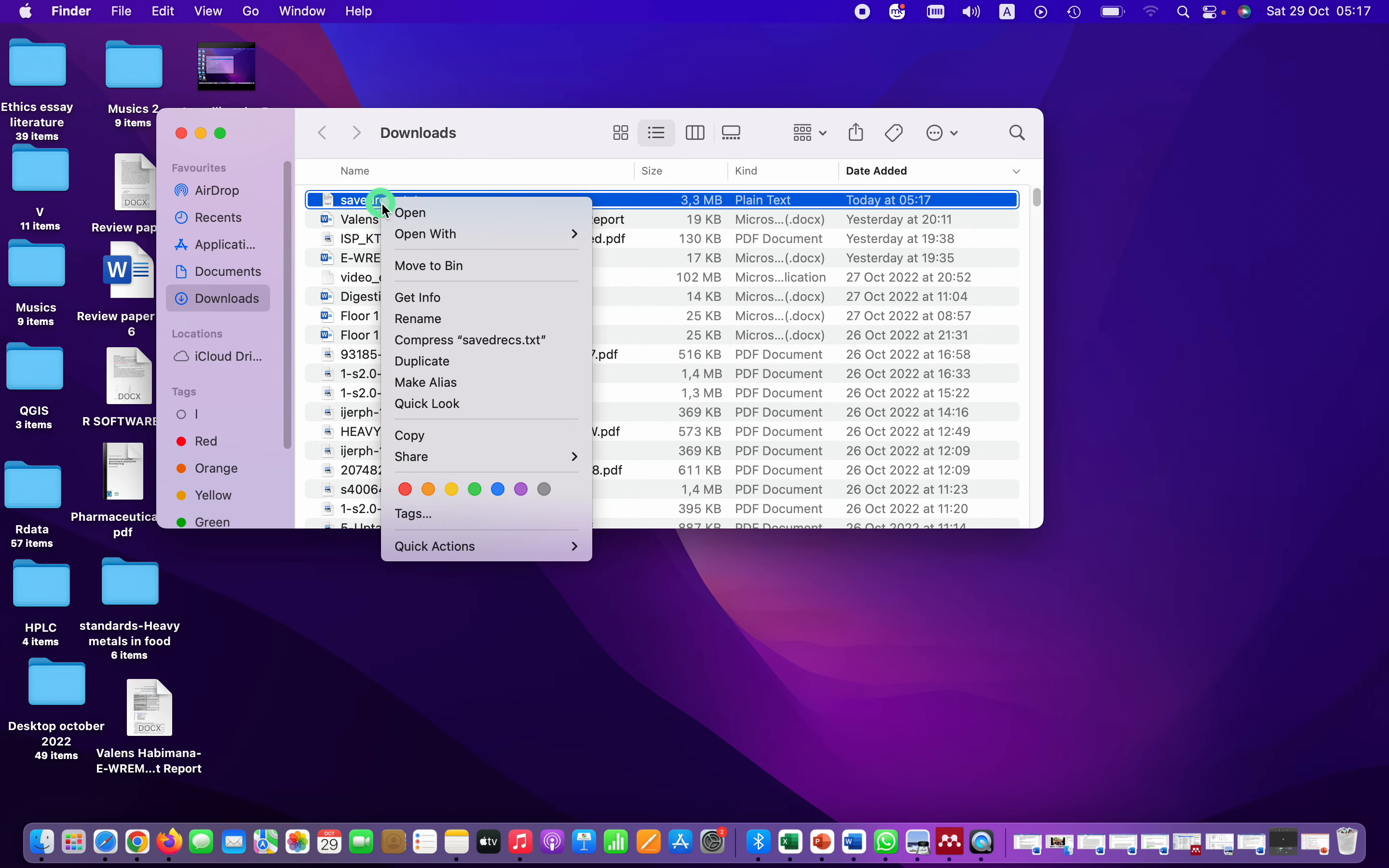
click(455, 426)
click(182, 161)
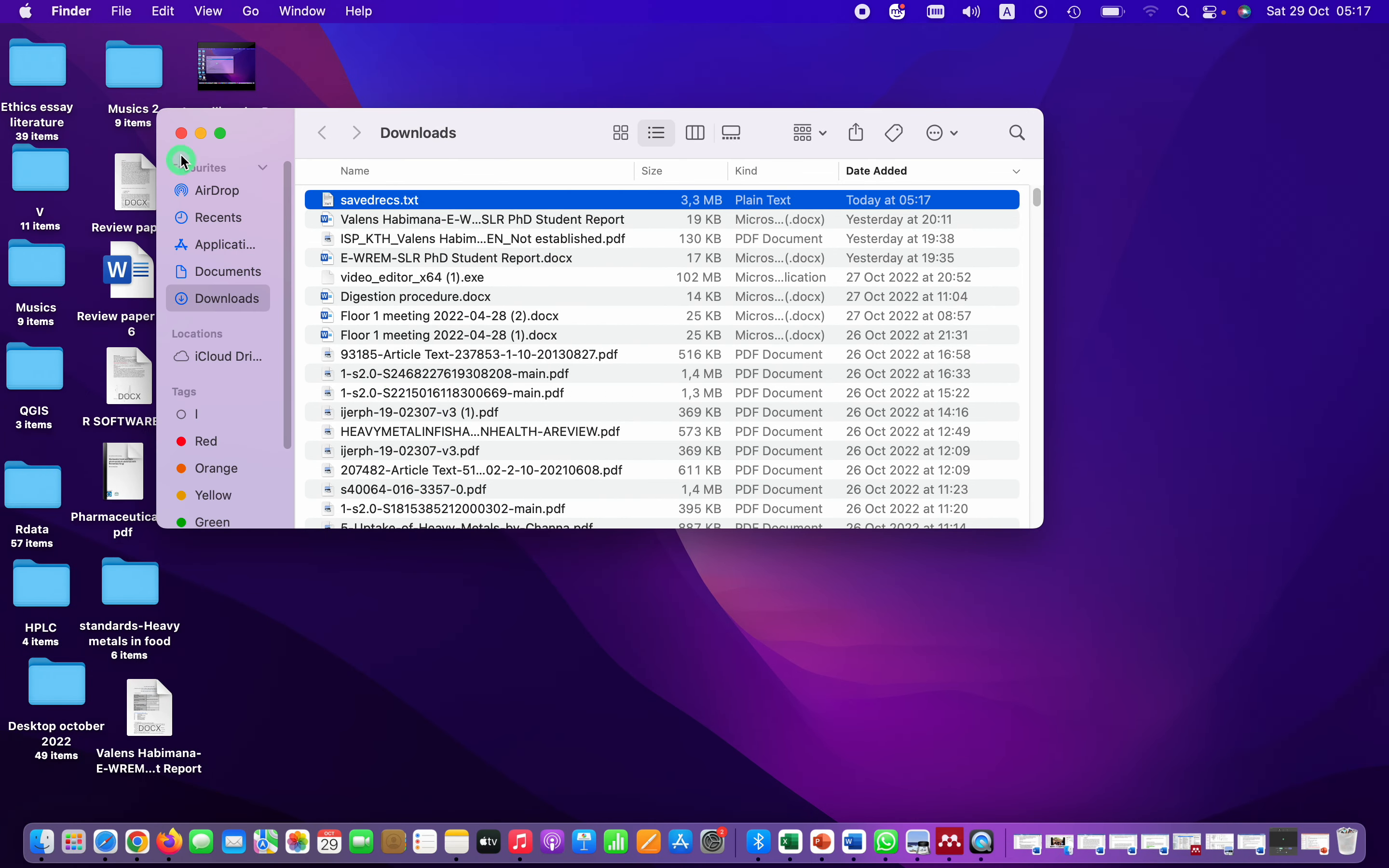
click(199, 133)
right_click(538, 296)
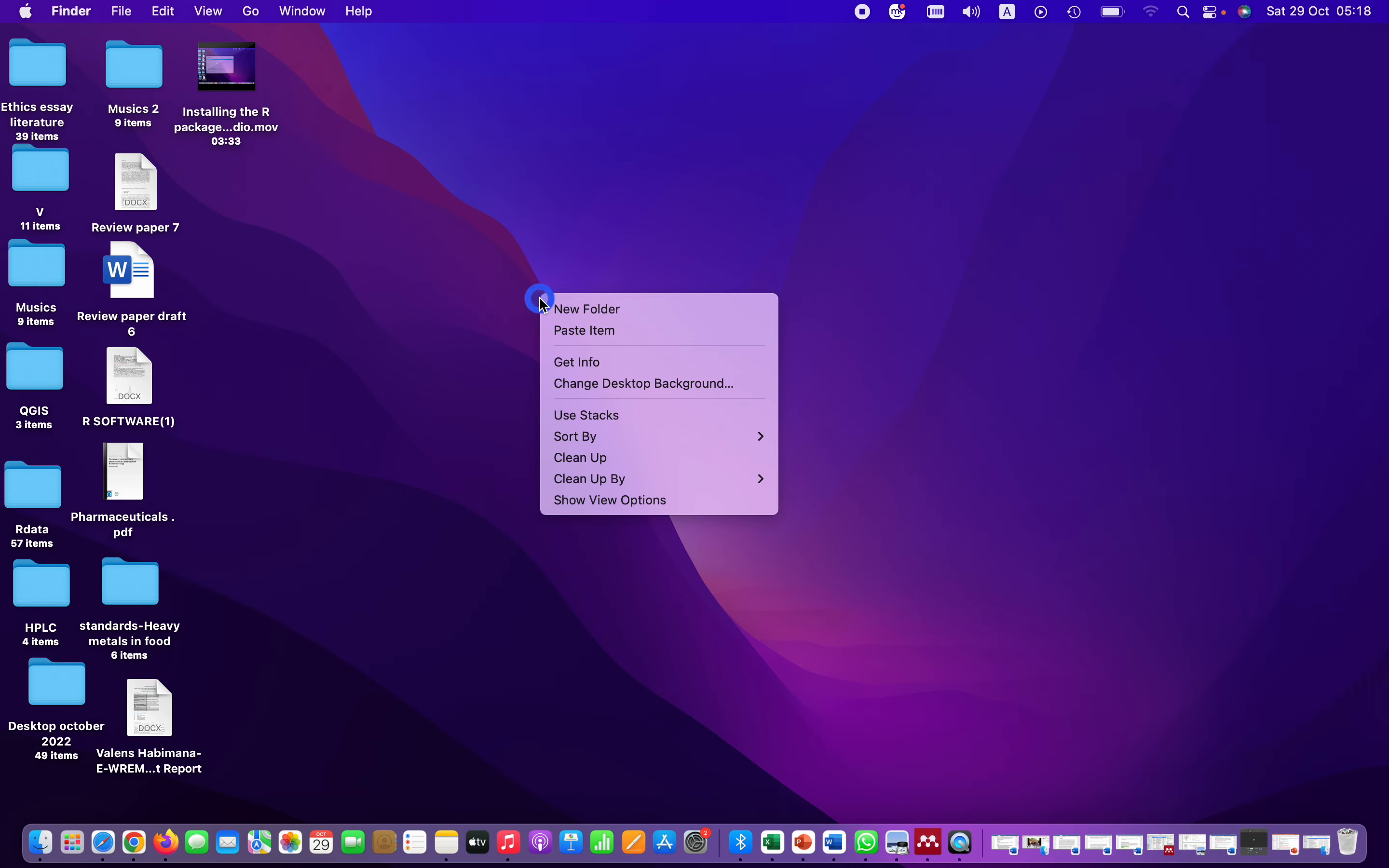
click(599, 332)
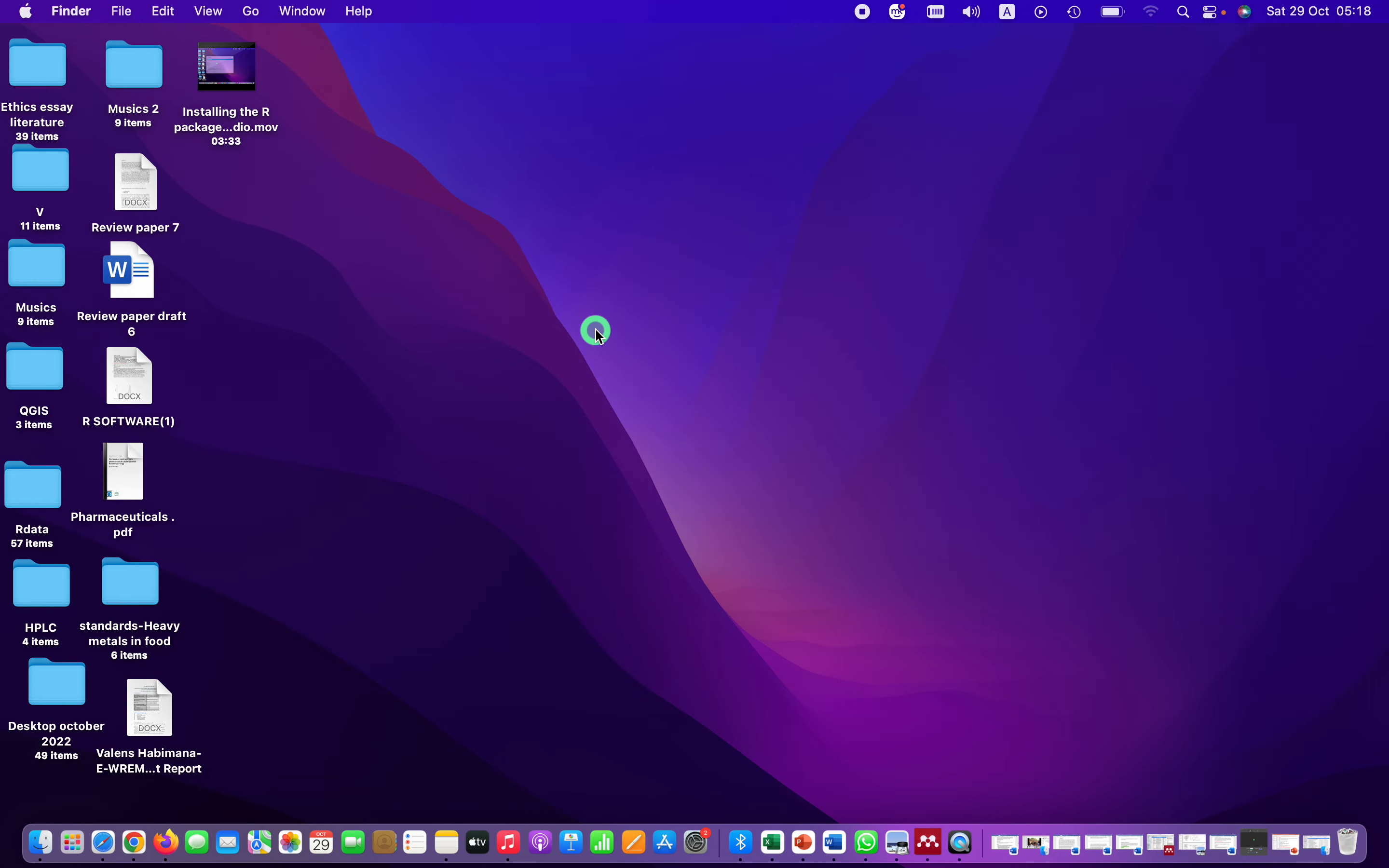
drag(1337, 77, 605, 314)
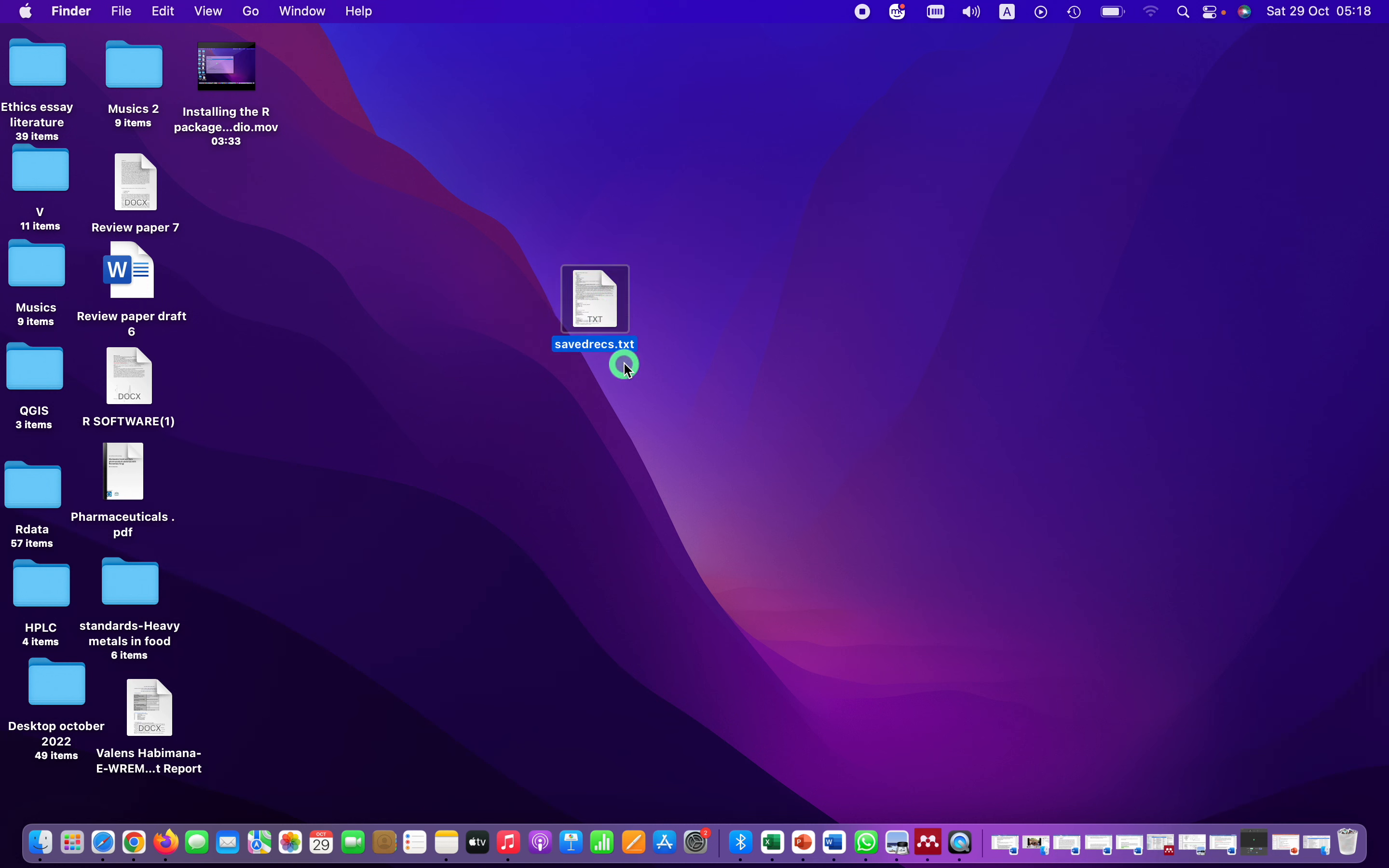
Rename the savedrecs.txt copy on the desktop as Literature1.txt
right_click(601, 309)
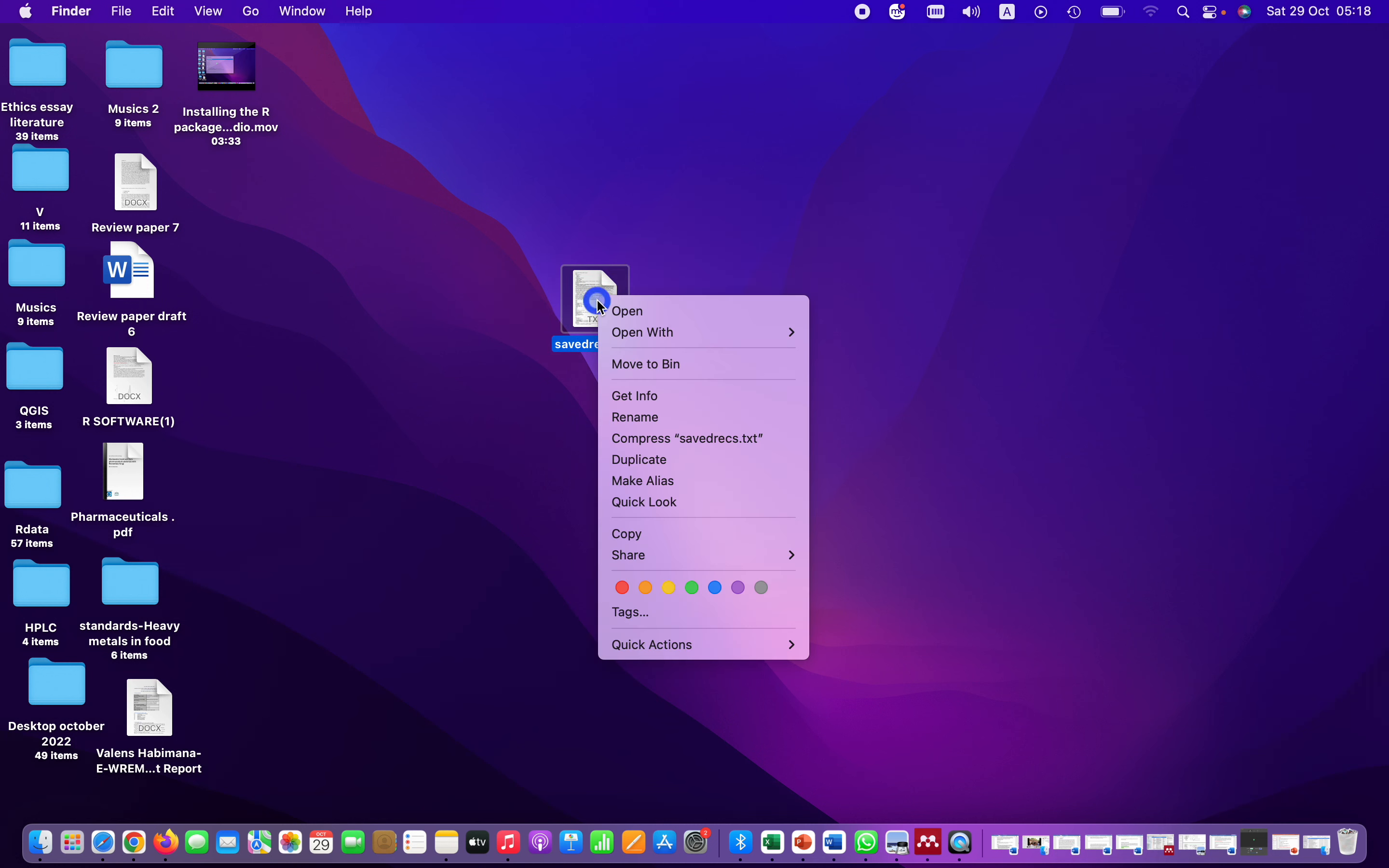
click(675, 417)
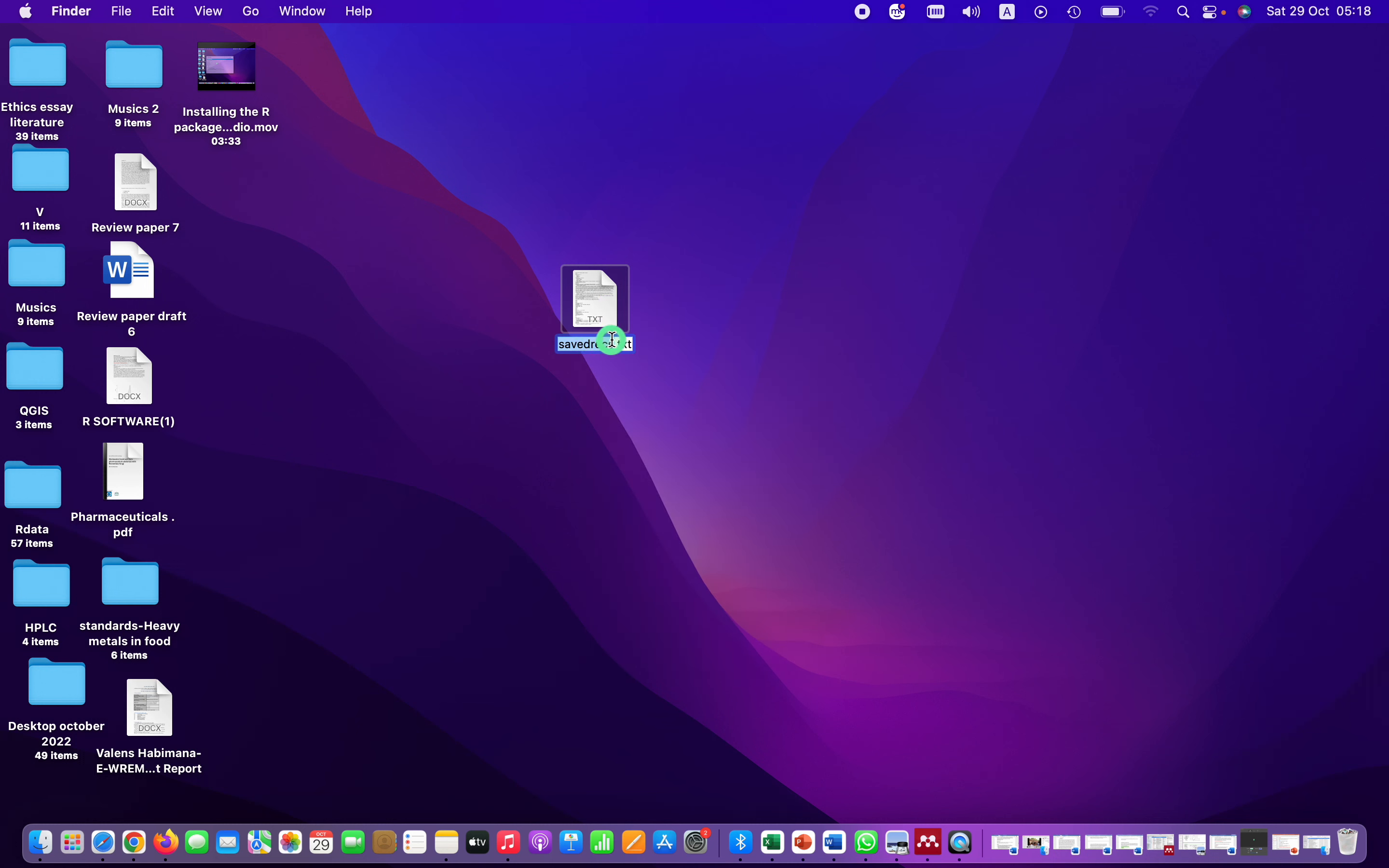
click(614, 343)
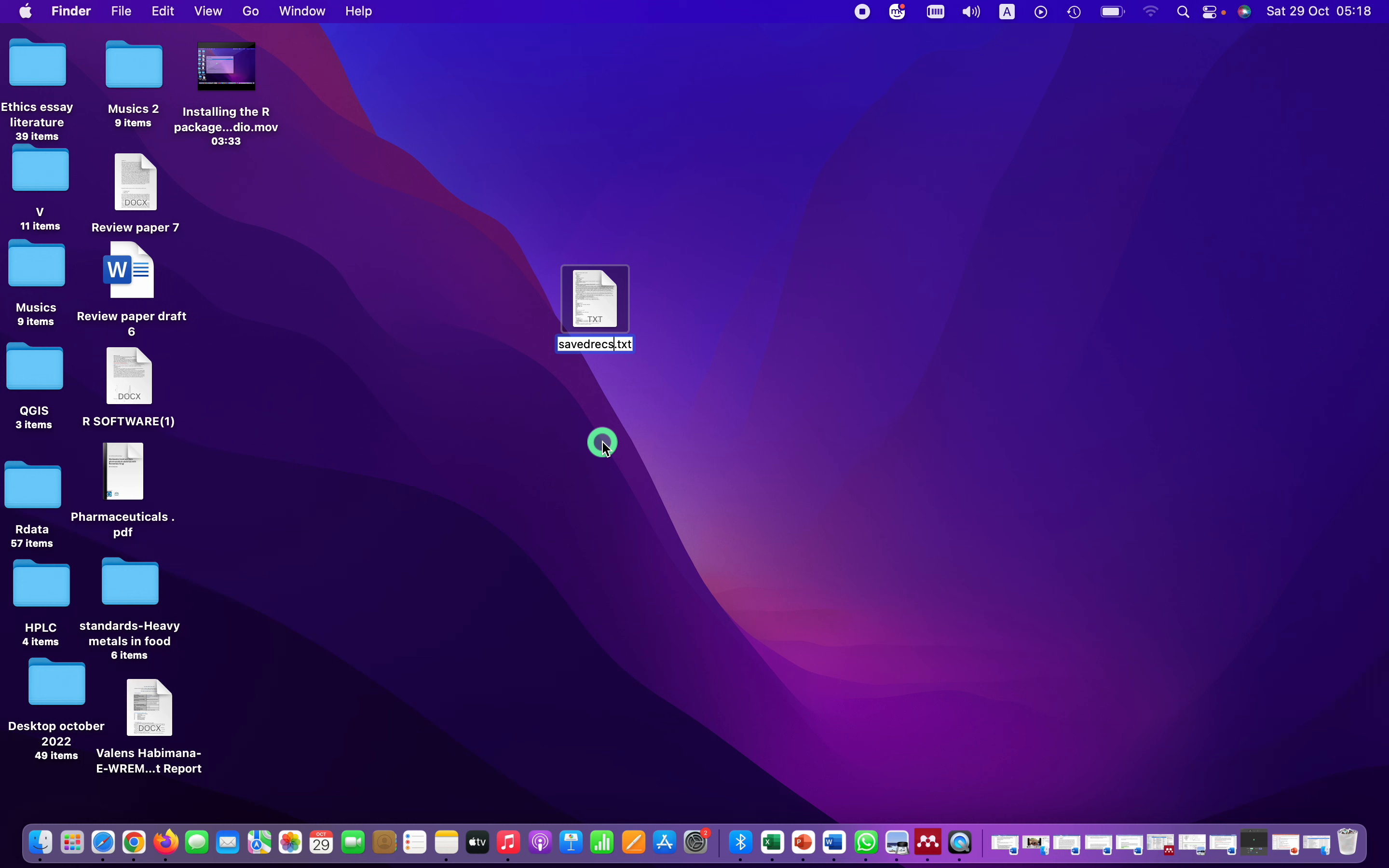
key(BackSpace)
key(BackSpace)
key(BackSpace)
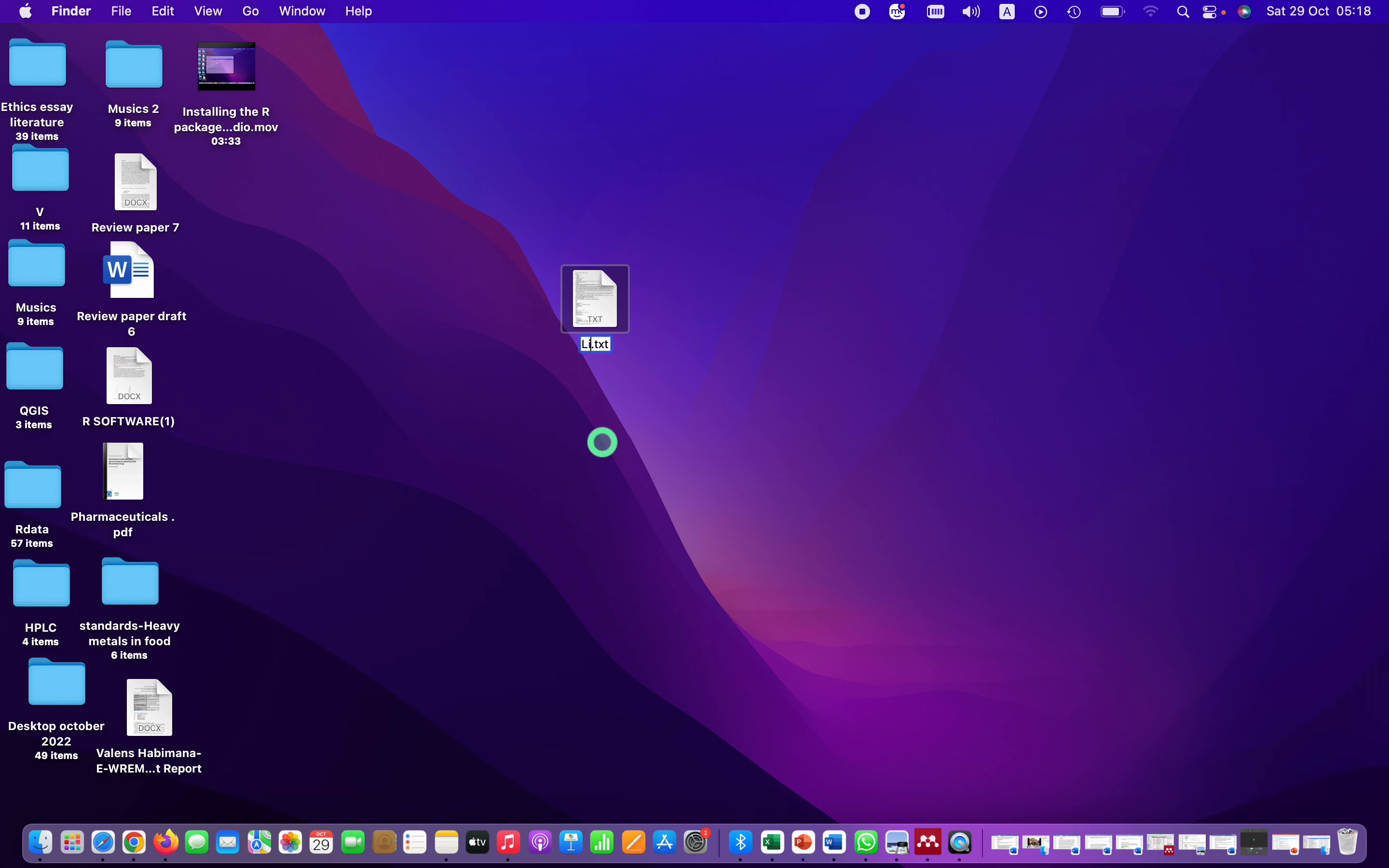
text(Literature)
key(BackSpace)
text(1)
click(603, 445)
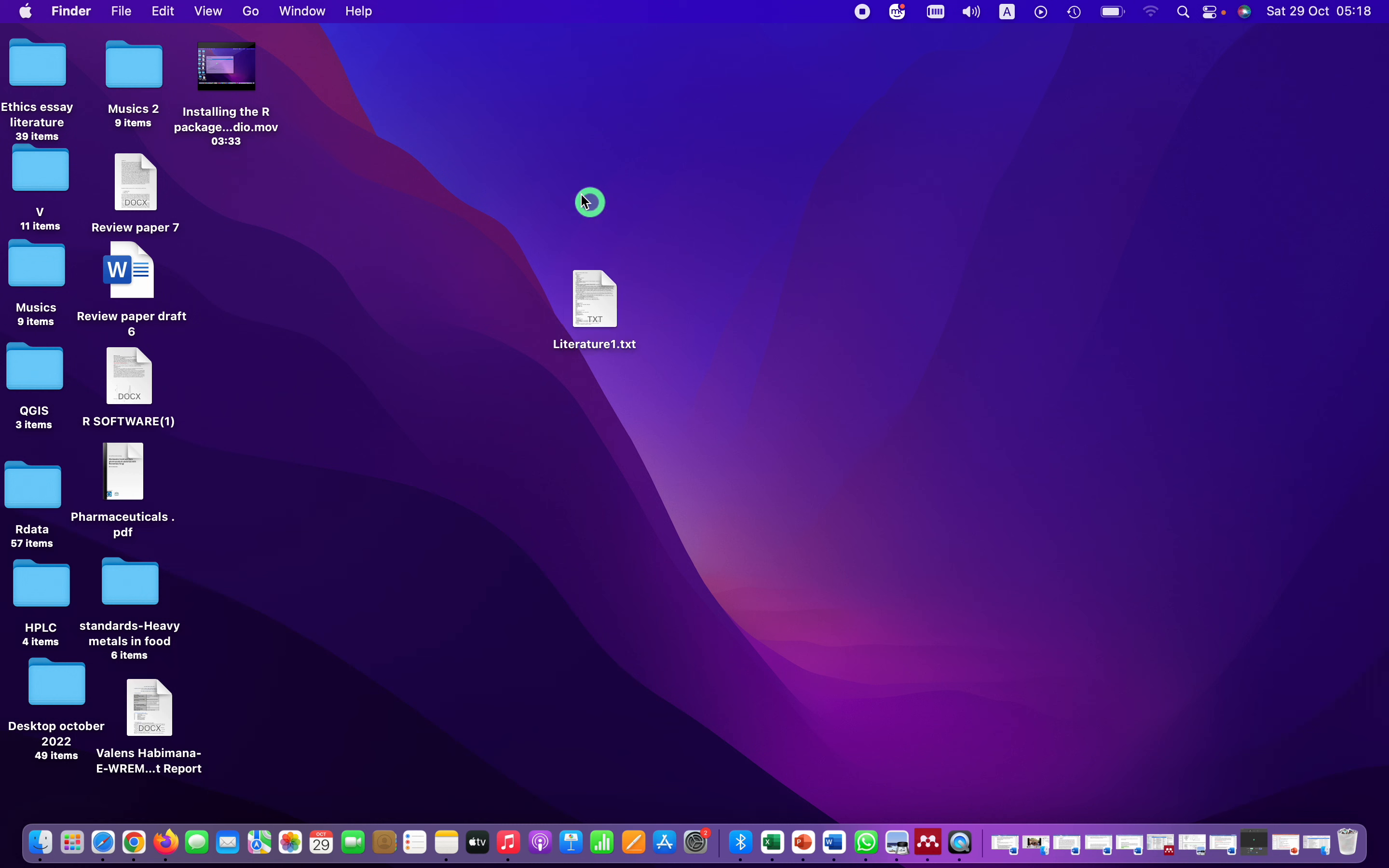
Return to Web of Science in Chrome and set up another plain text export for records 1001 to 2000
click(151, 856)
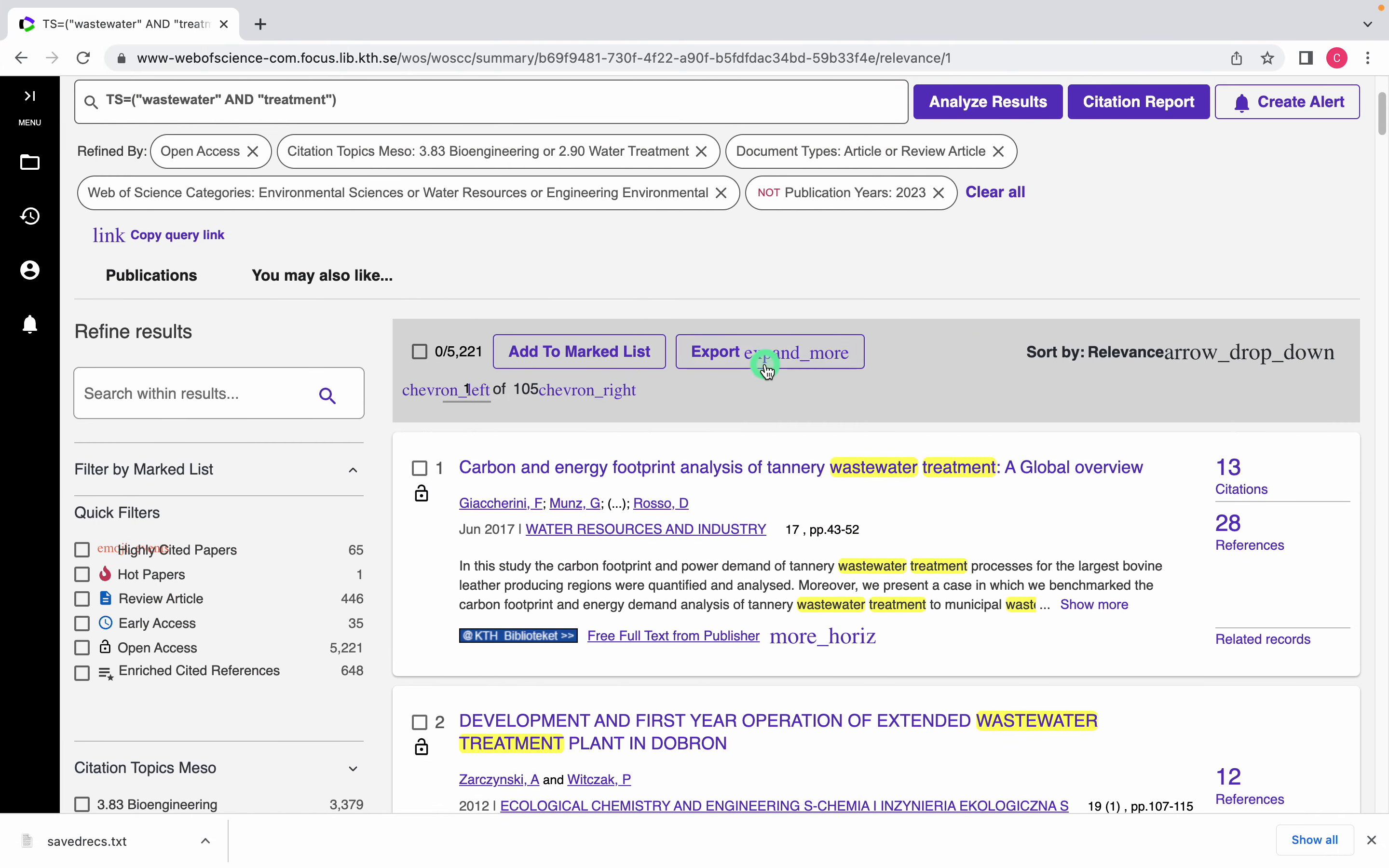
click(761, 356)
click(731, 449)
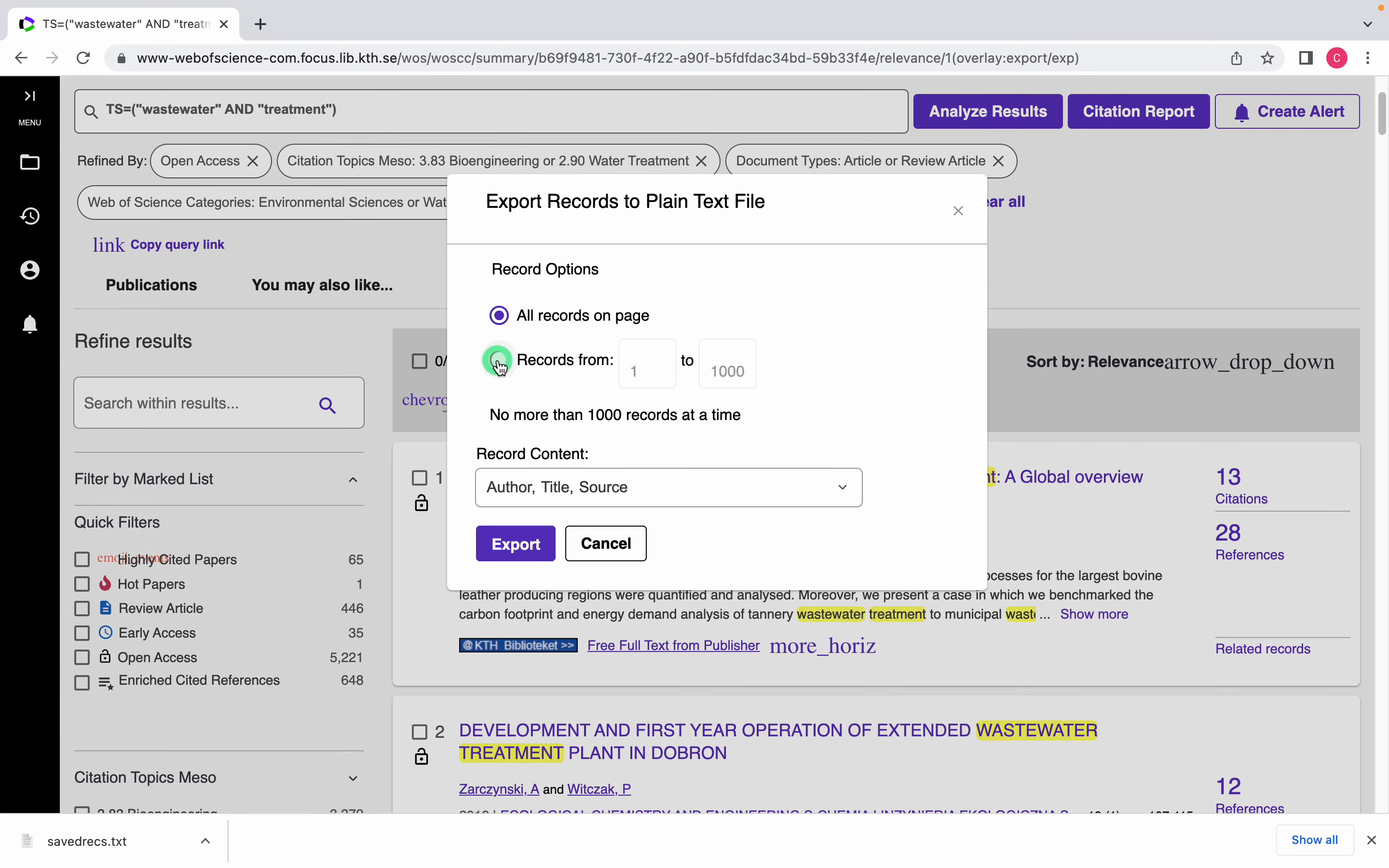
click(499, 361)
click(647, 371)
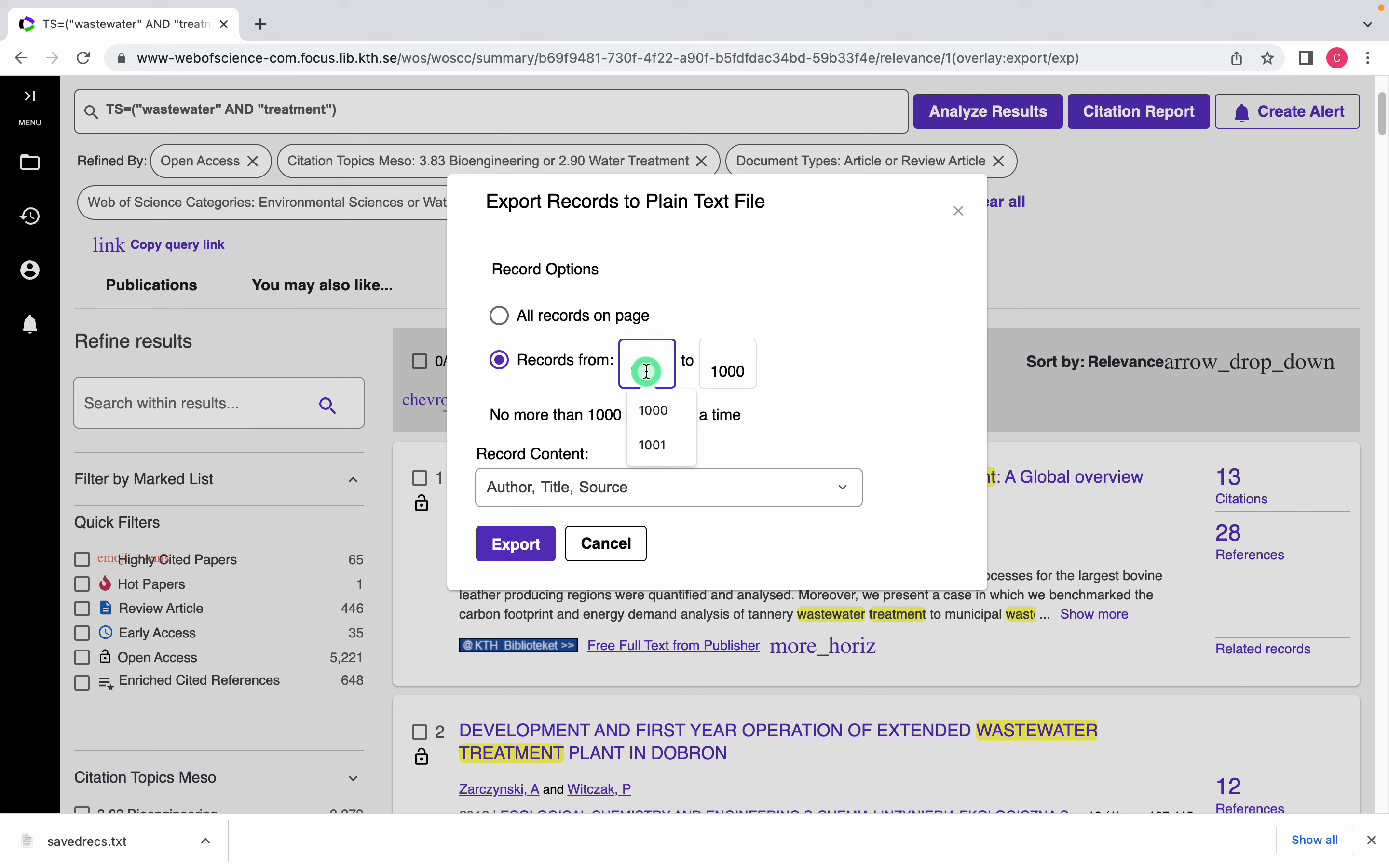
text(0)
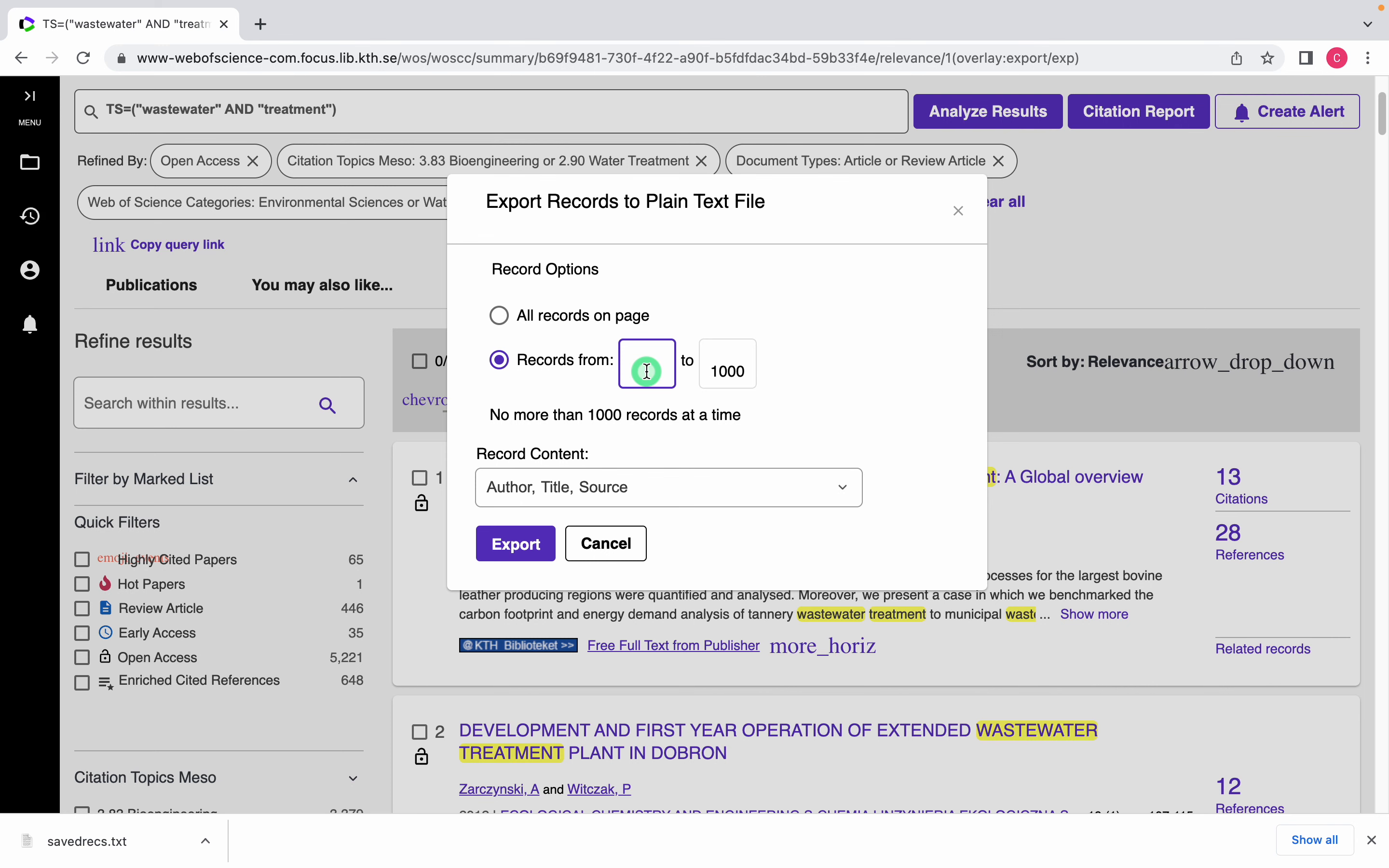
text(1001)
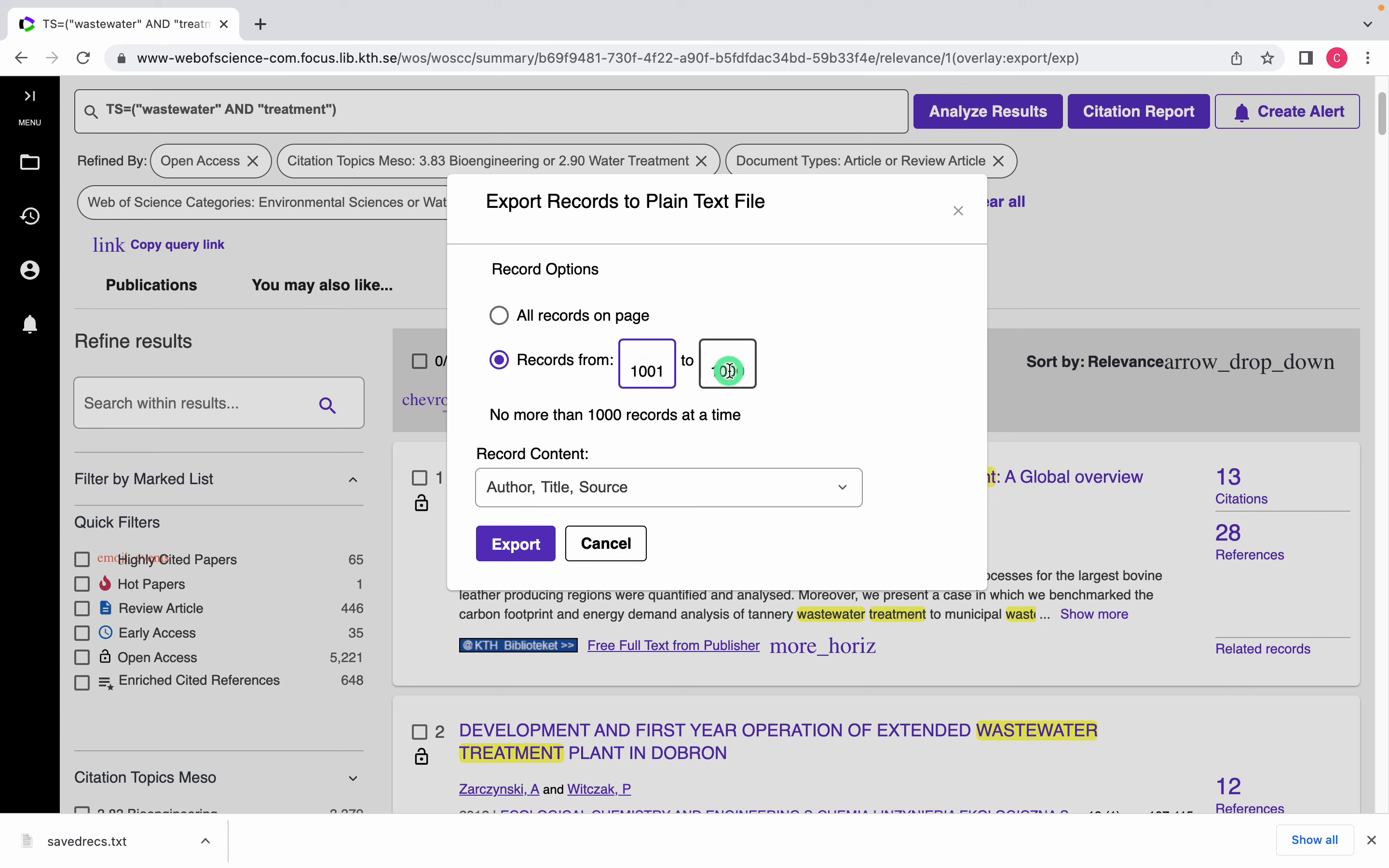
click(716, 369)
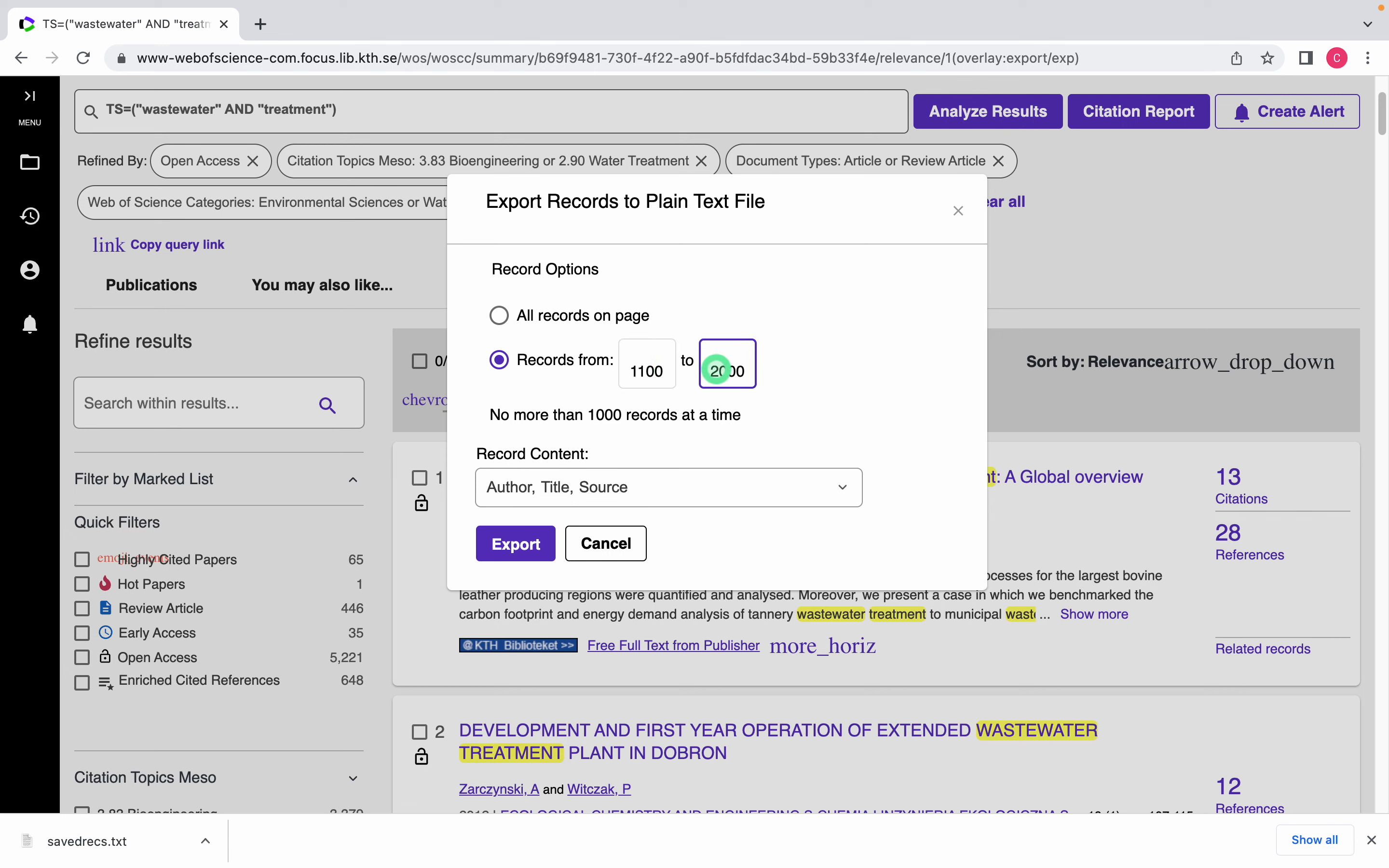
click(645, 372)
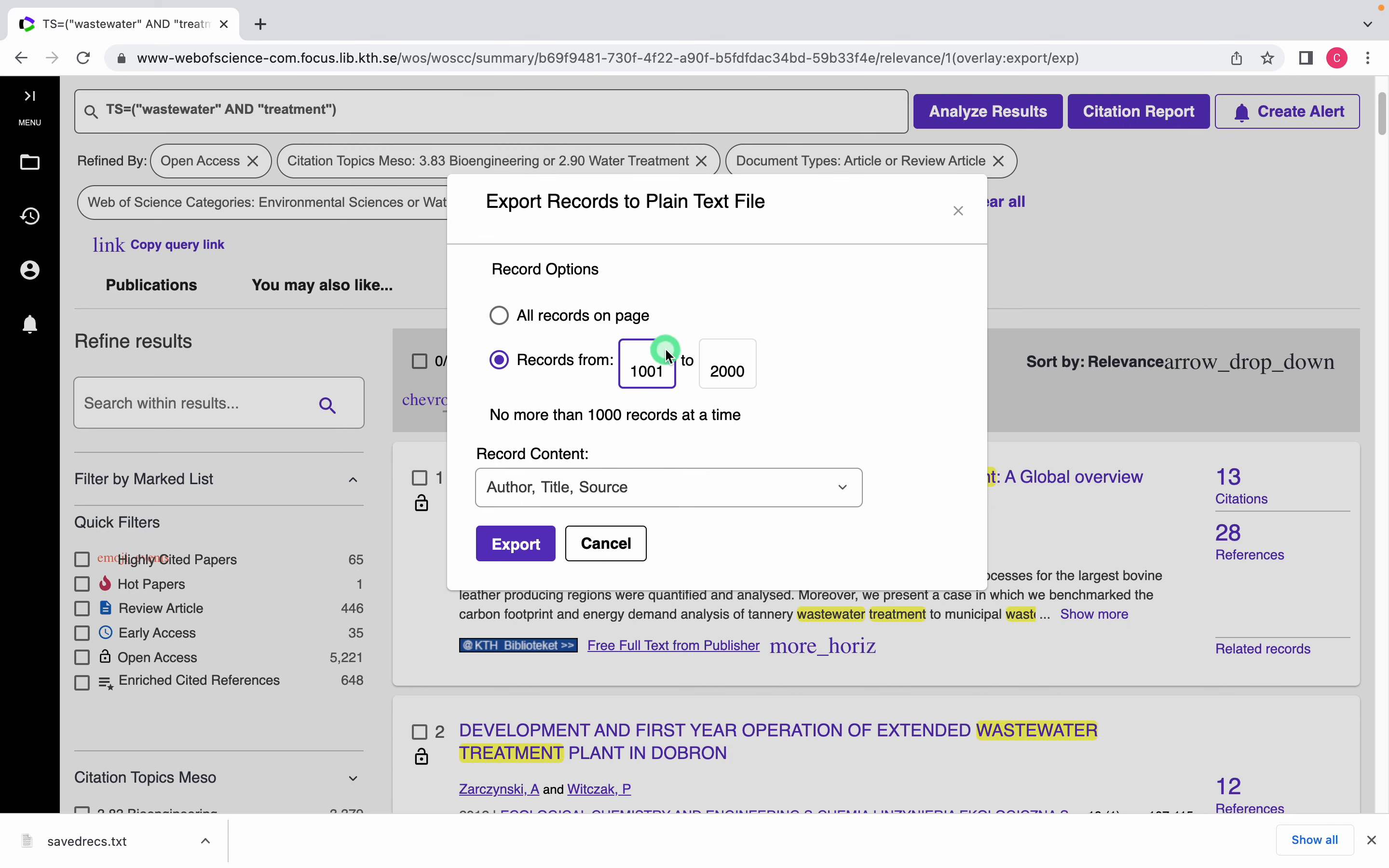
Choose Full Record as the record content and export records 1001 to 2000
click(682, 498)
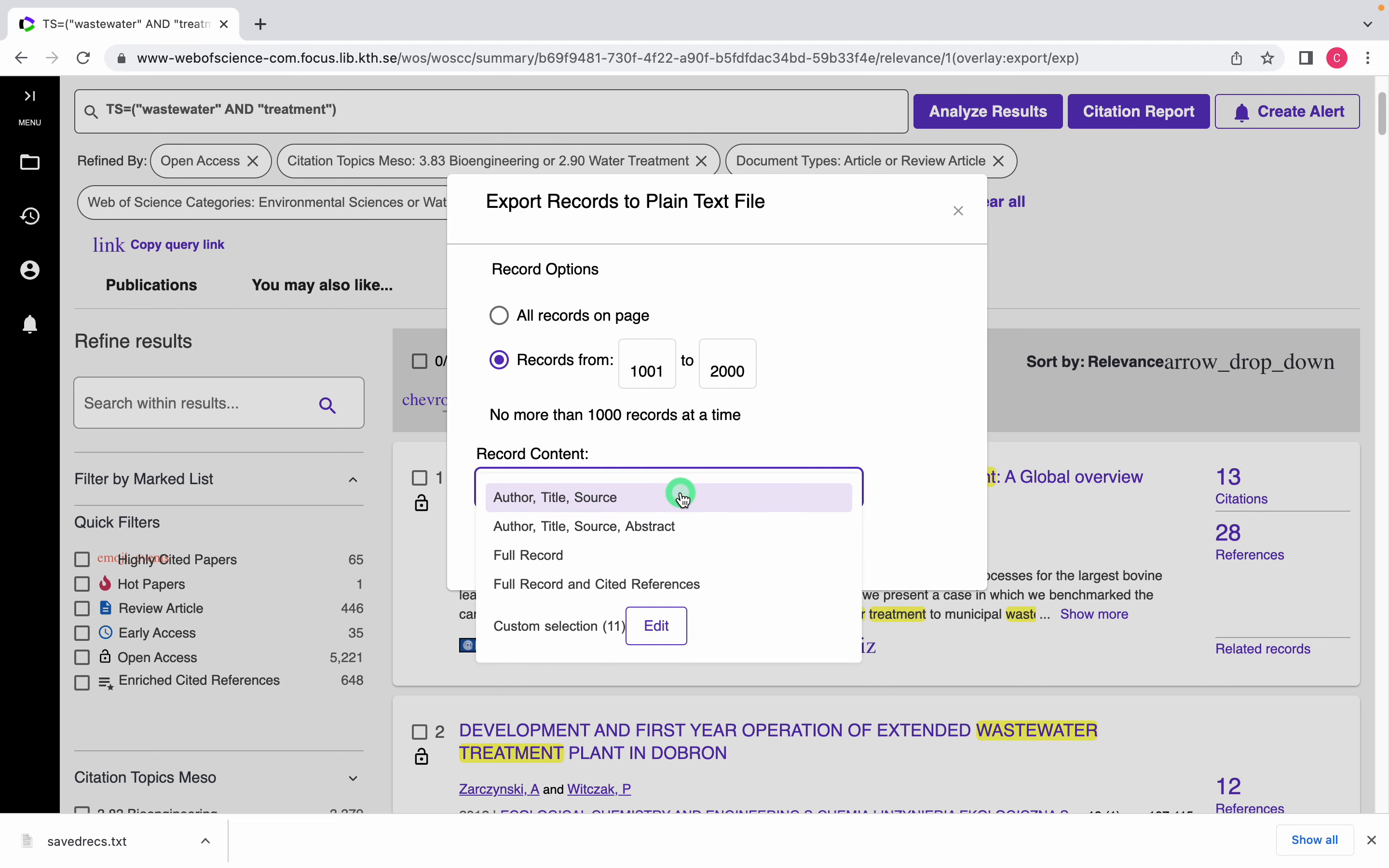
click(661, 567)
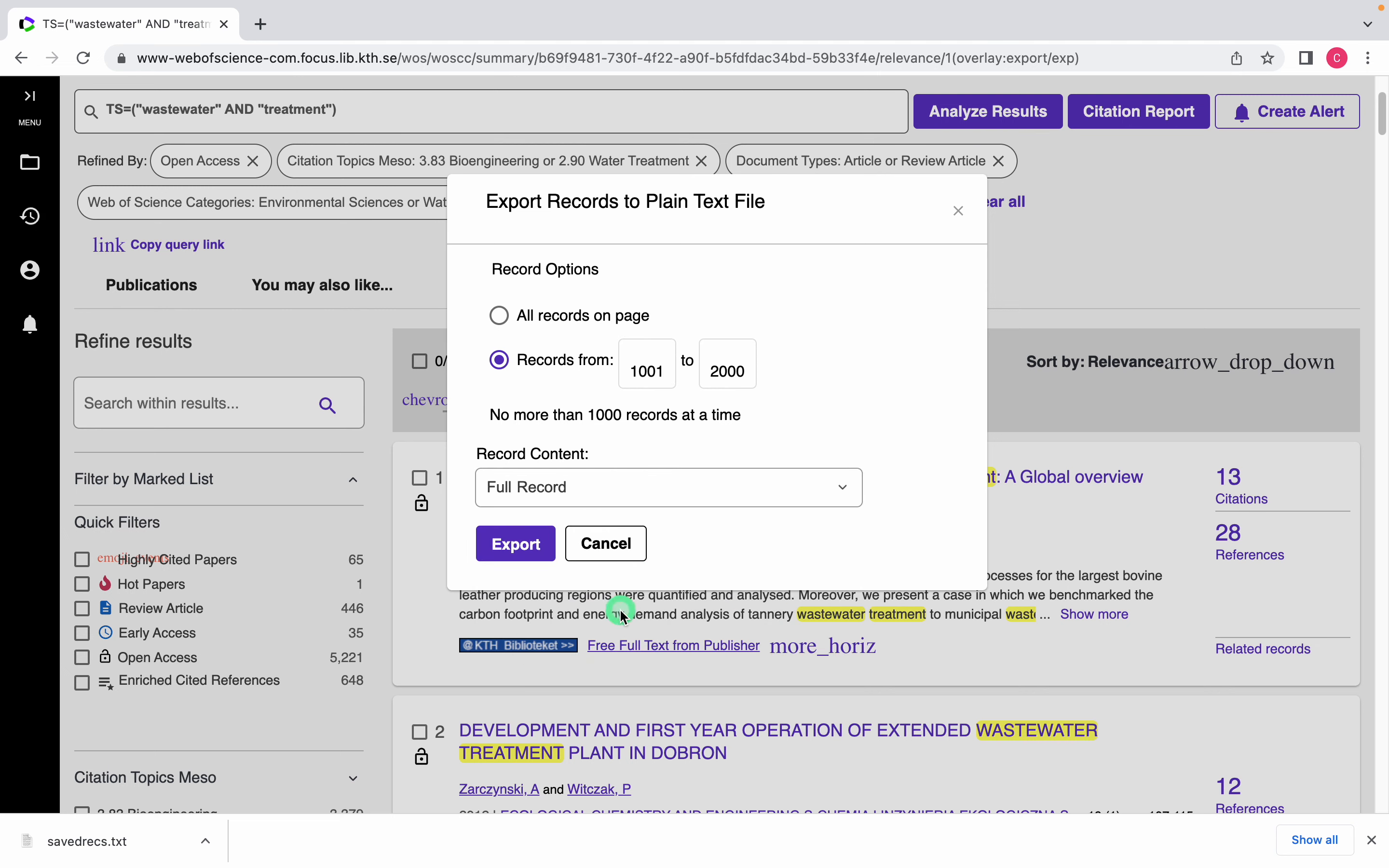
click(525, 545)
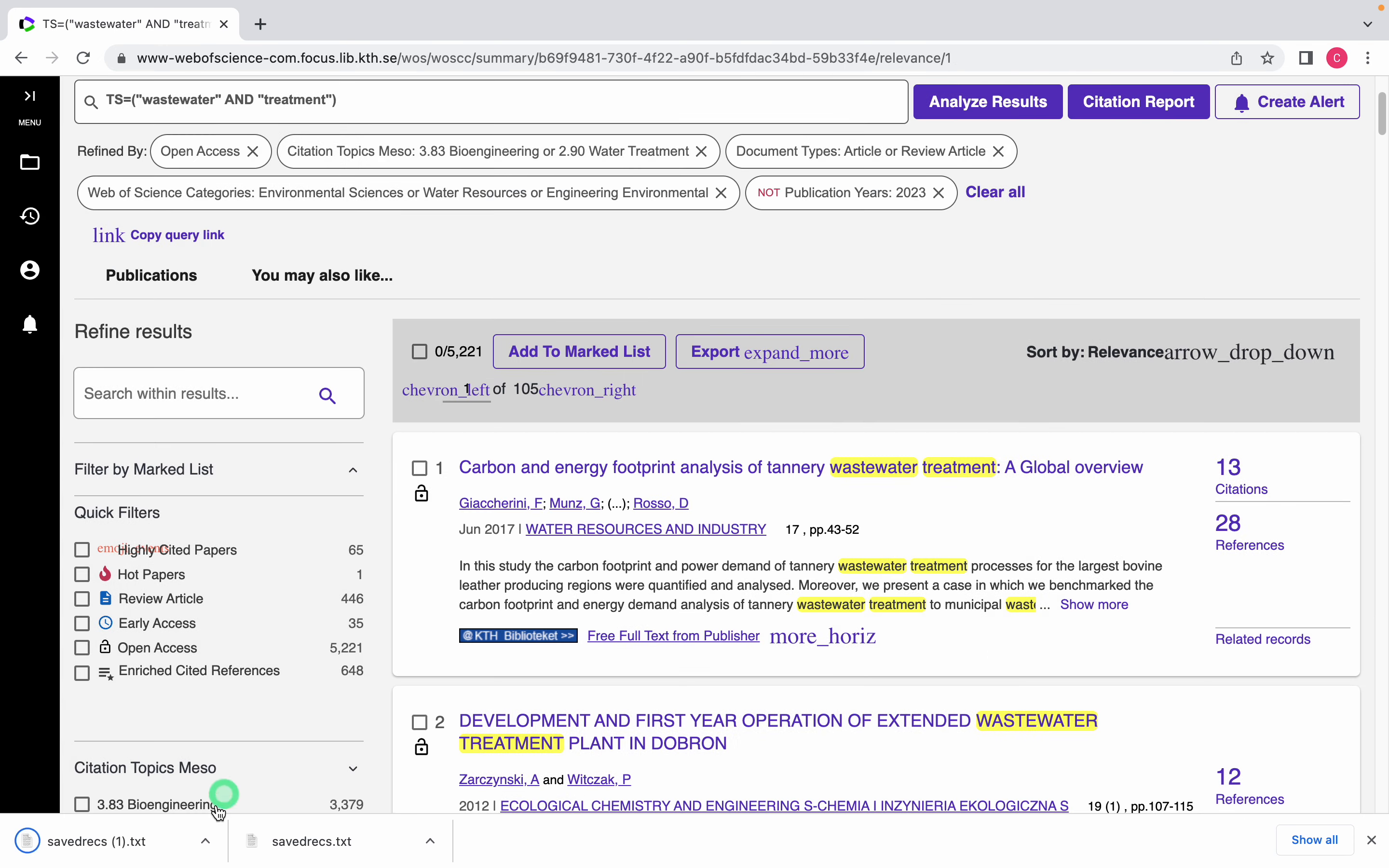
Copy savedrecs (1).txt from the Downloads folder to the desktop and place it below Literature1.txt
mouse_move(32, 859)
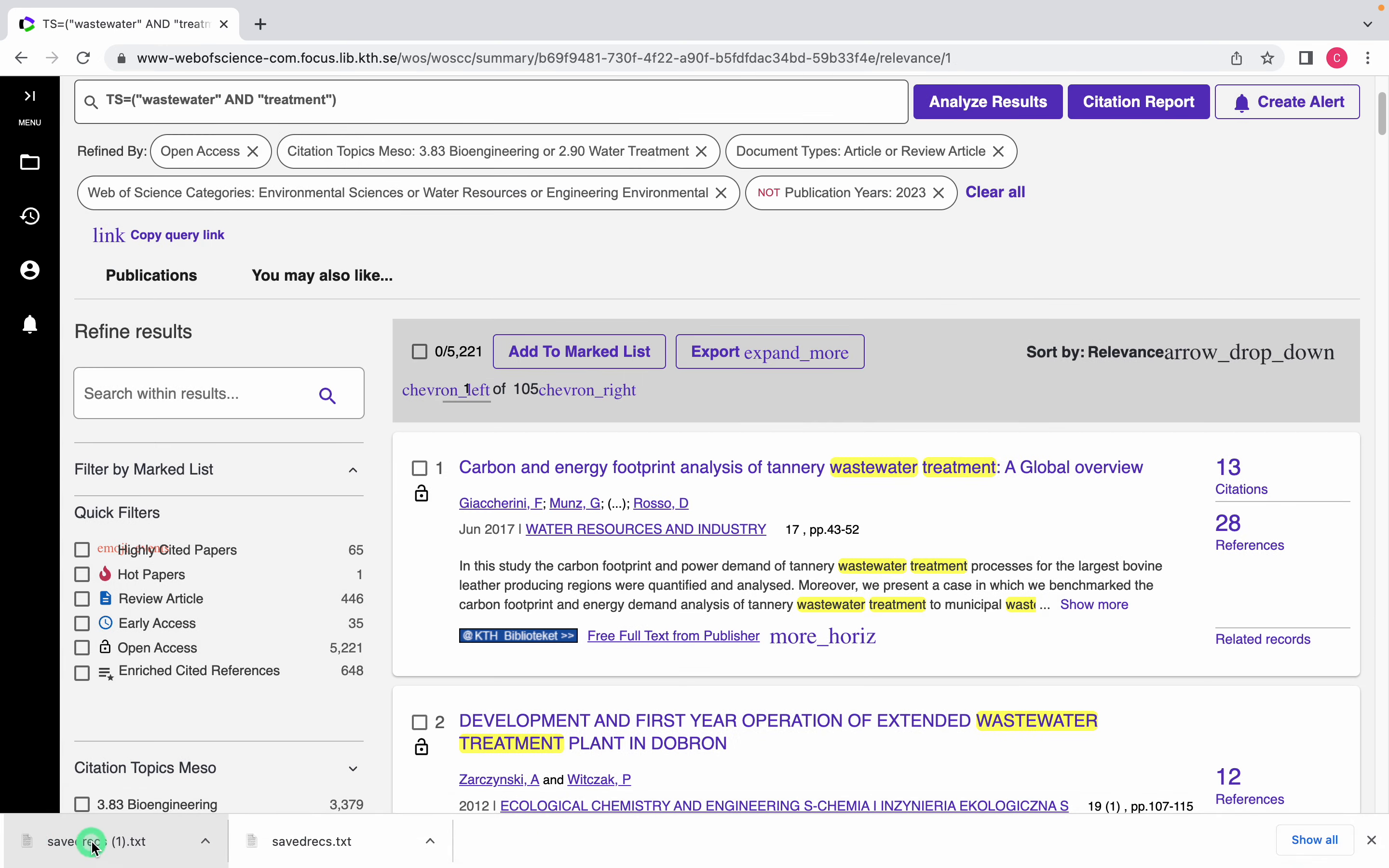
right_click(94, 845)
click(132, 815)
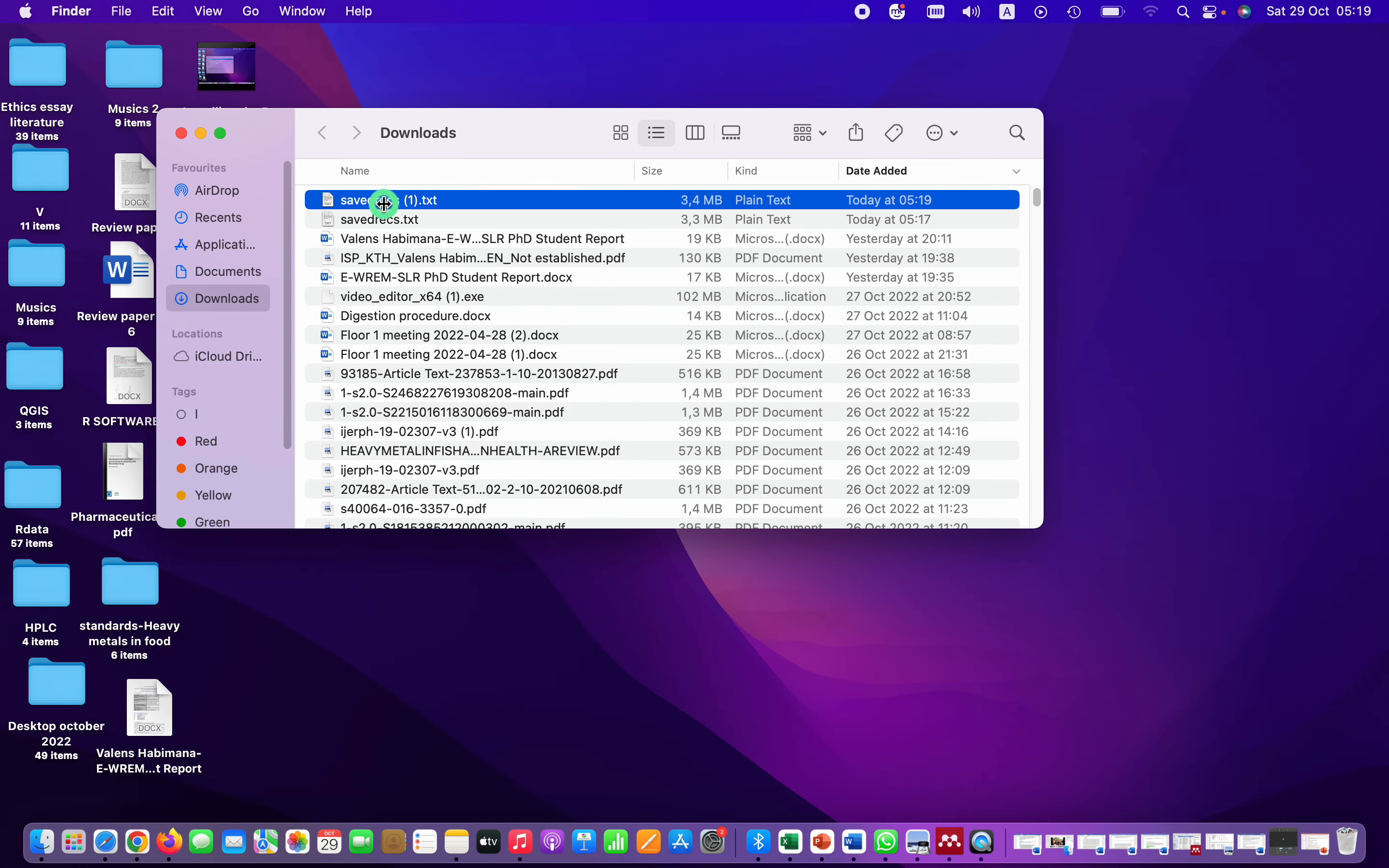
right_click(384, 203)
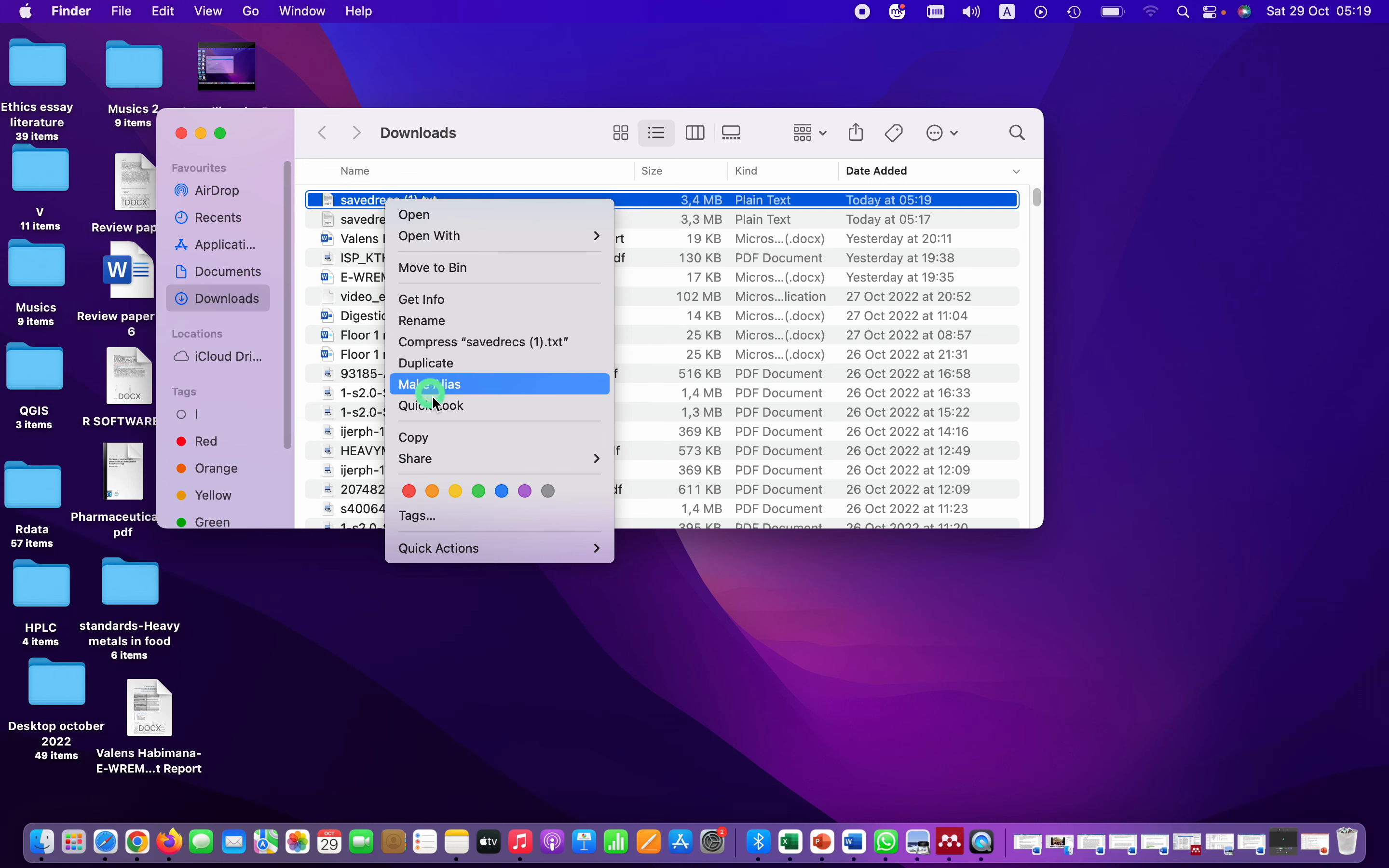
click(436, 437)
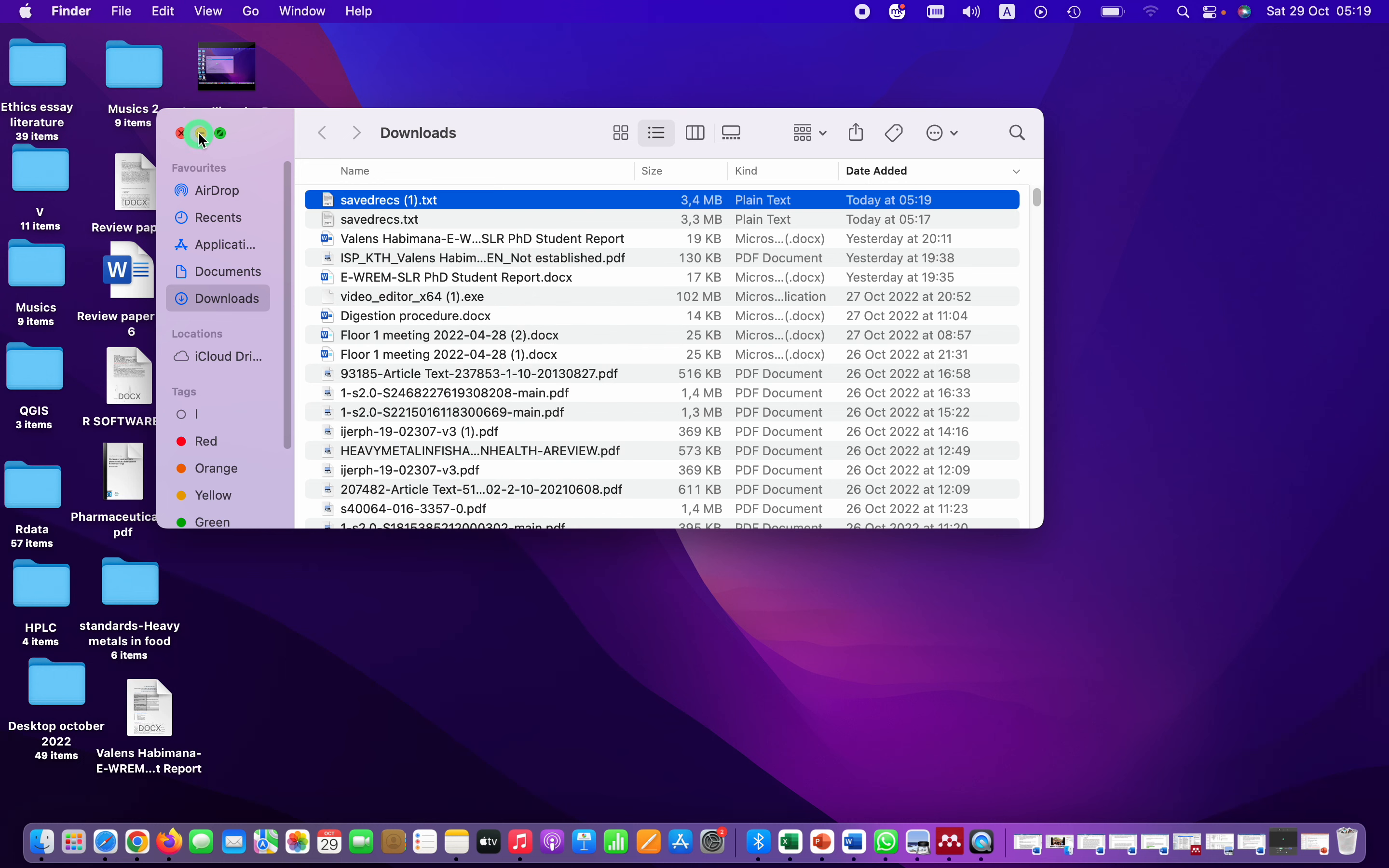
click(182, 133)
right_click(475, 436)
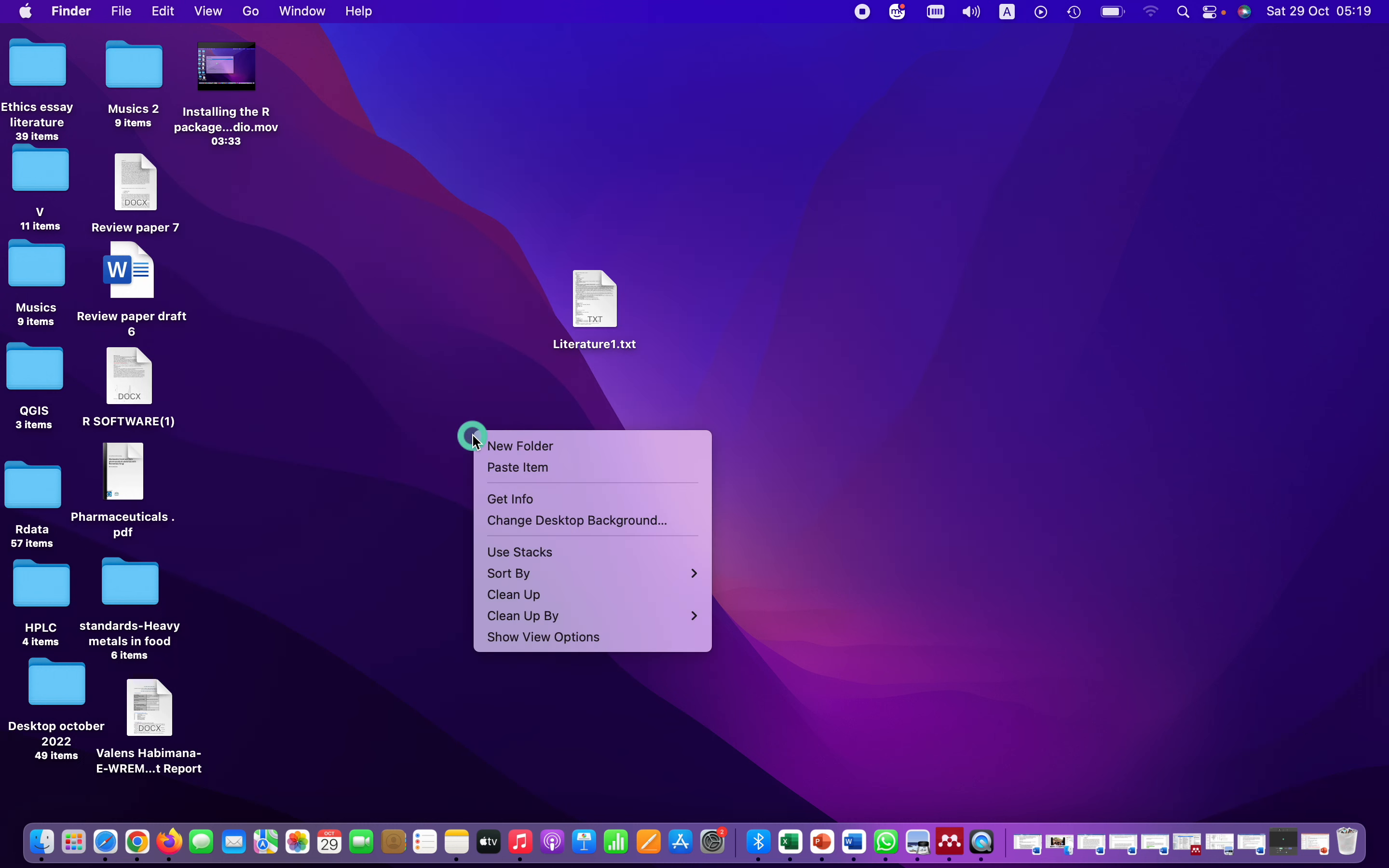
click(508, 468)
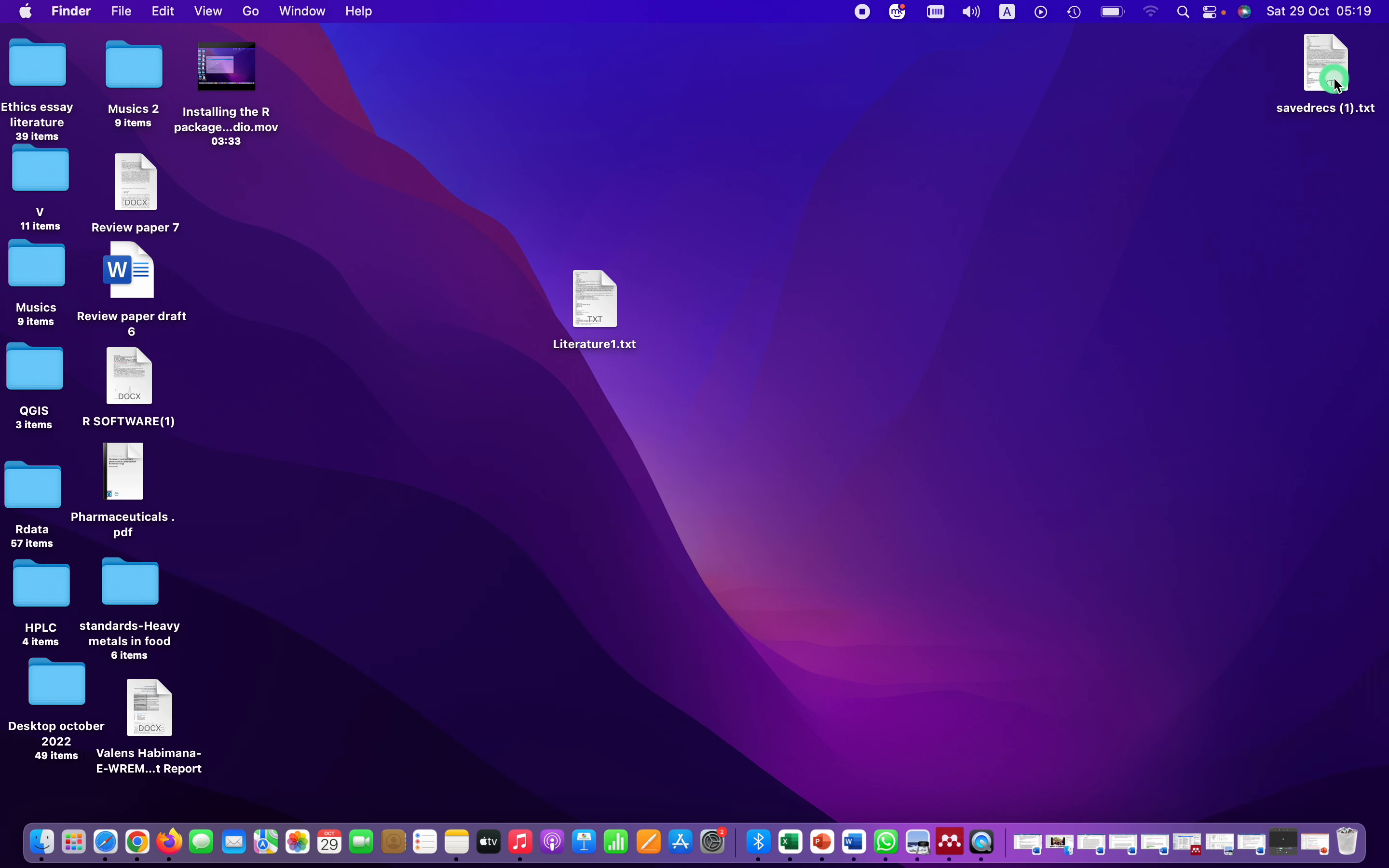
drag(1333, 76, 591, 437)
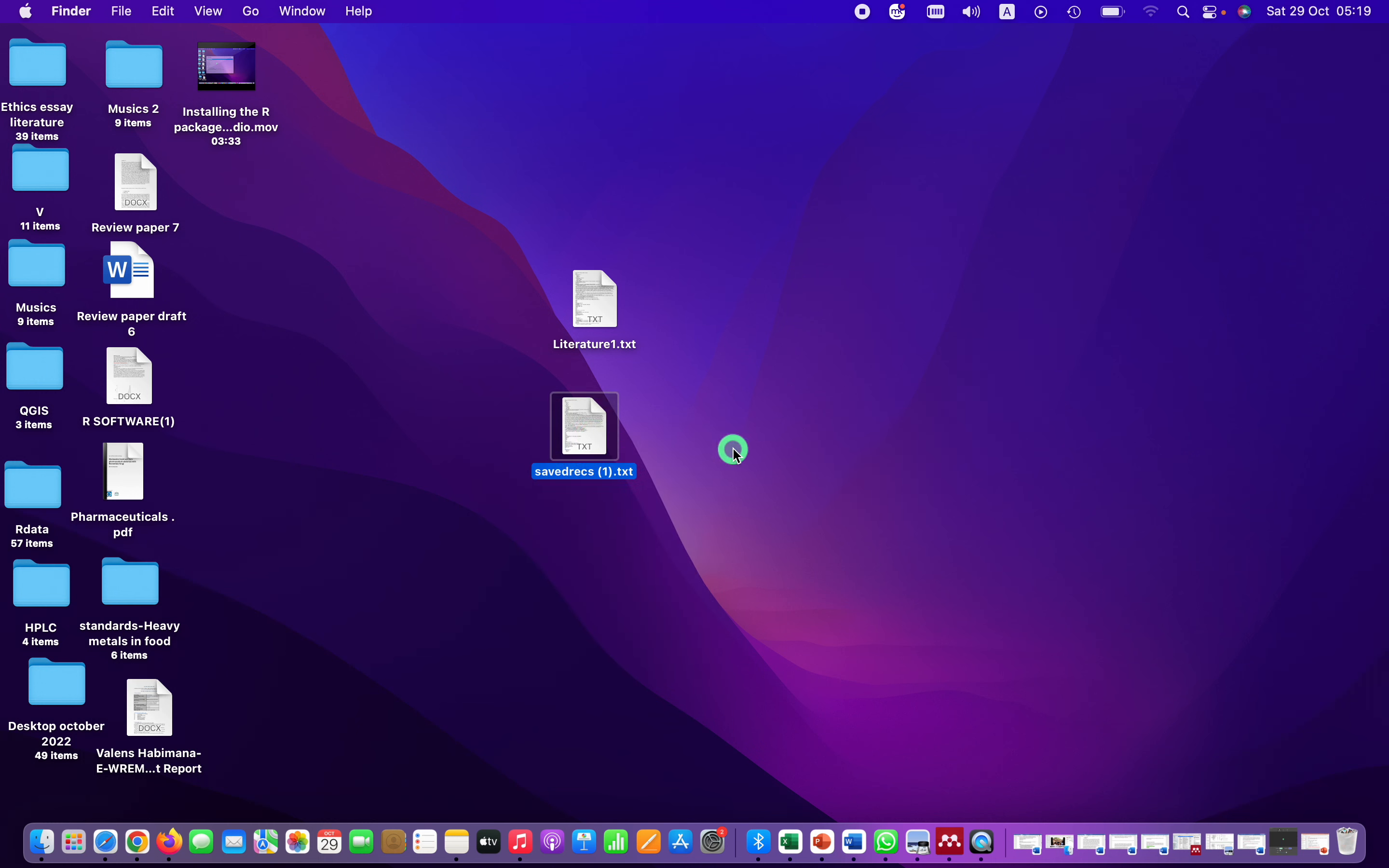
Rename the savedrecs (1).txt copy on the desktop as Literature2.txt
right_click(589, 444)
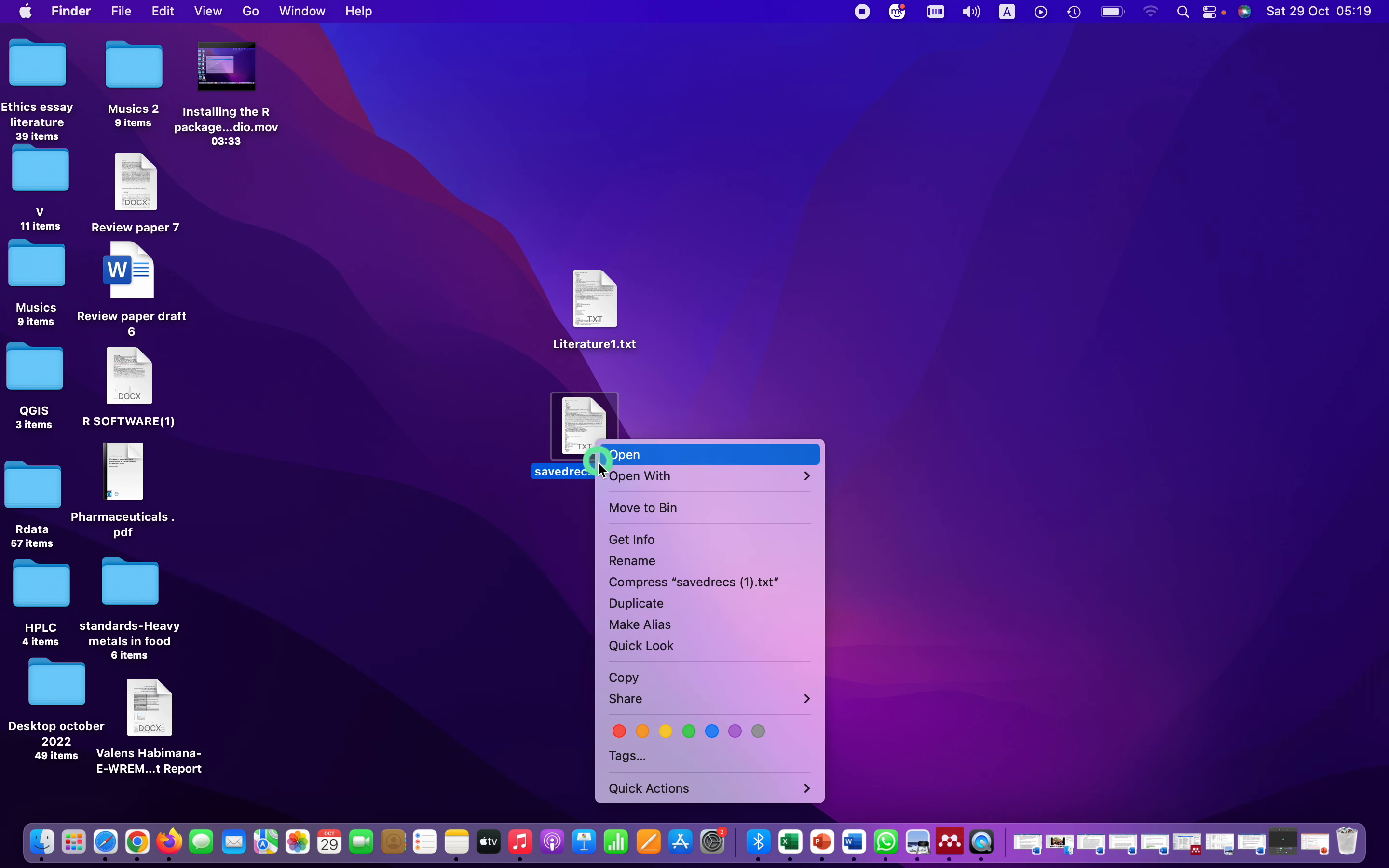
click(669, 563)
text(Literature2.txt)
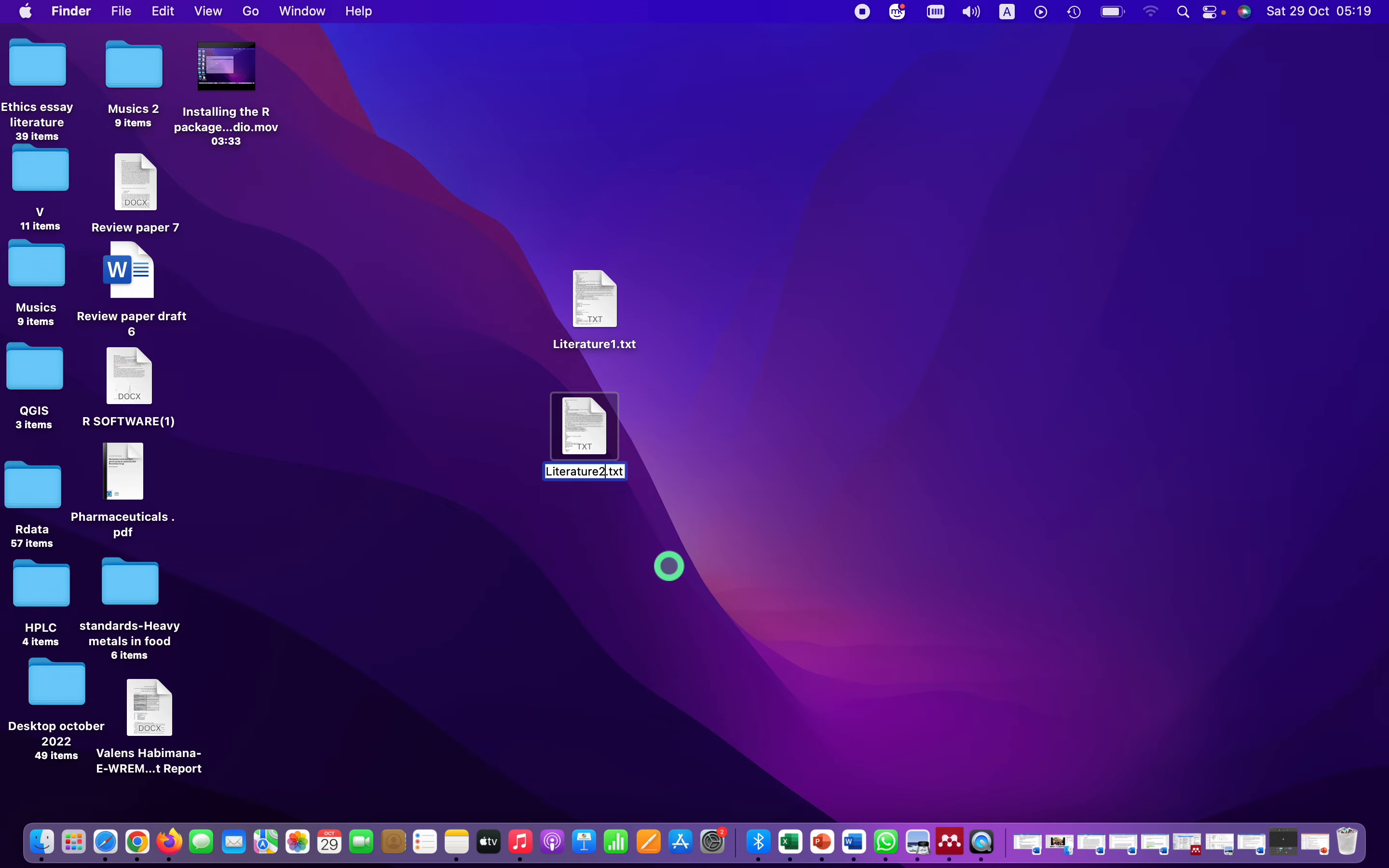
click(715, 496)
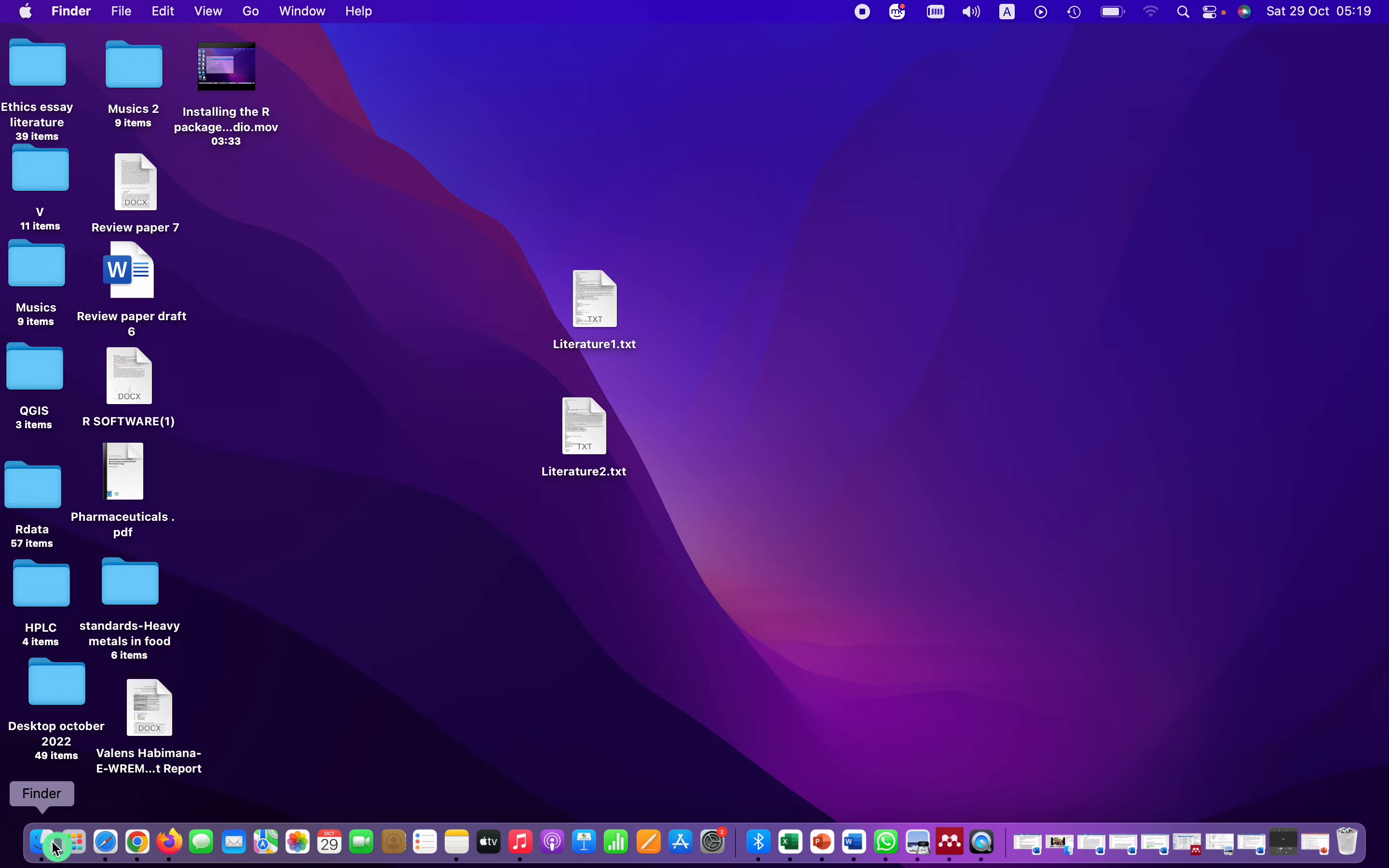
Return to Web of Science in Chrome and set up a plain text export for records 2001 to 3000
click(139, 838)
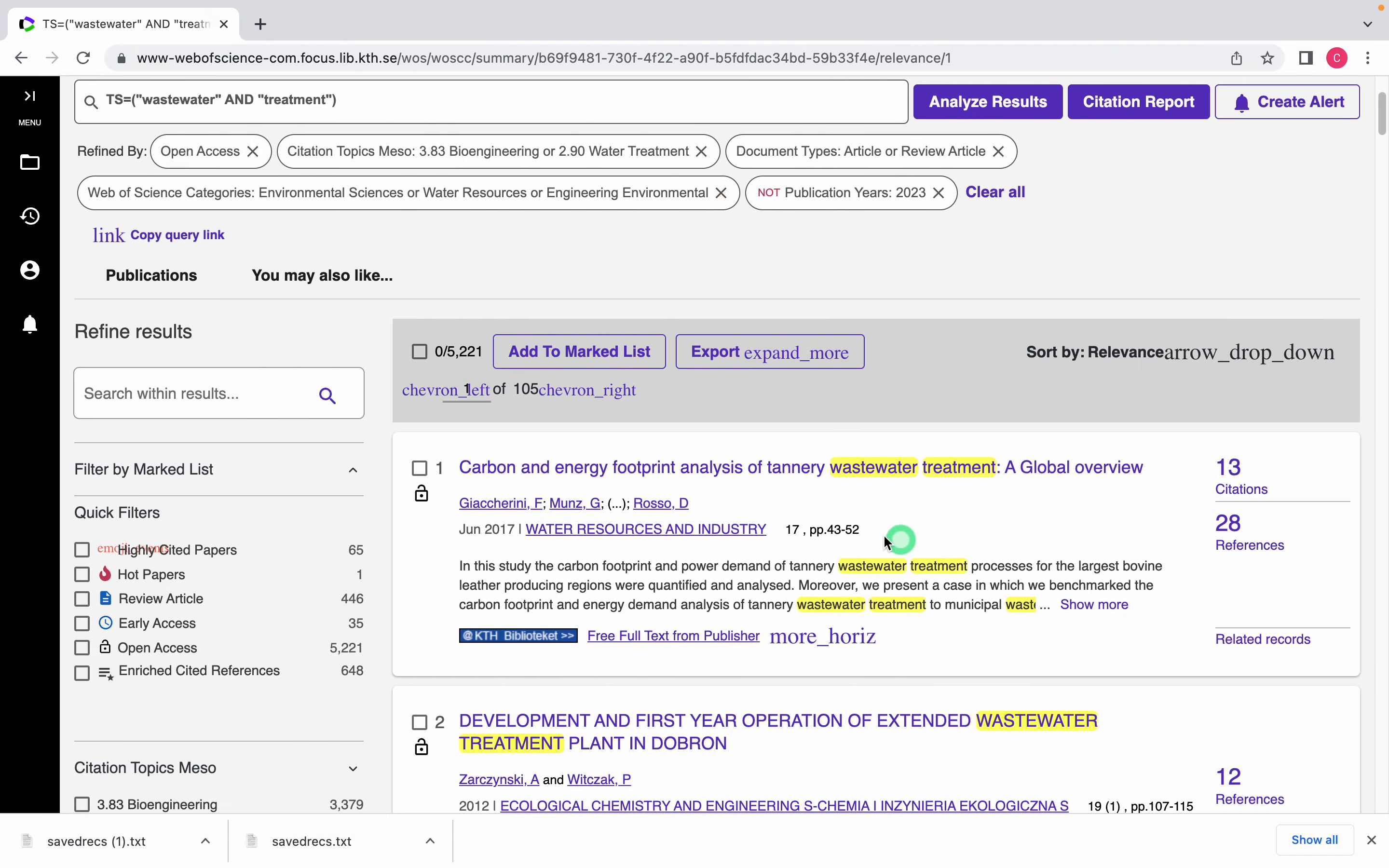
click(740, 360)
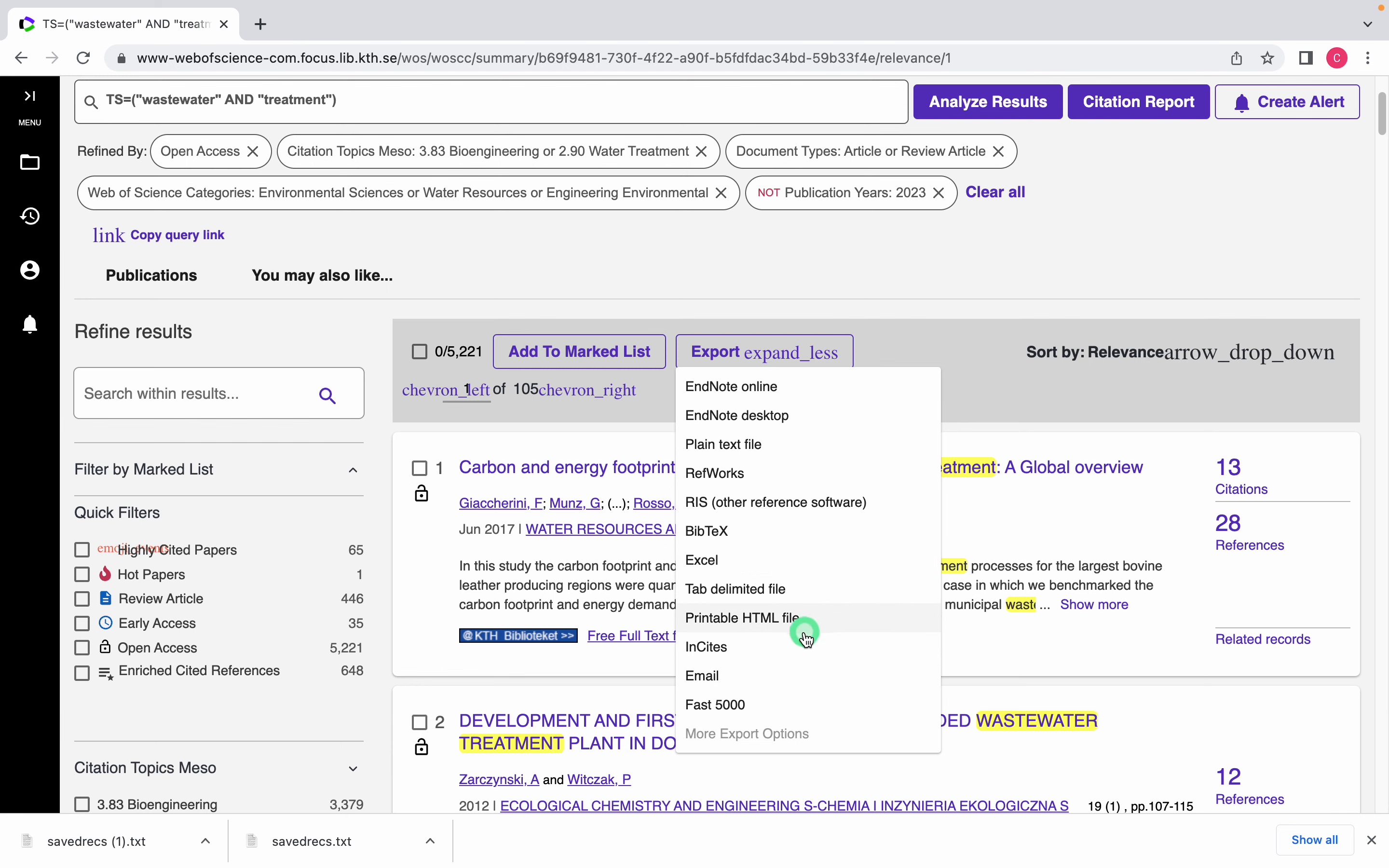
scroll(806, 639, down, 2)
scroll(806, 639, down, 1)
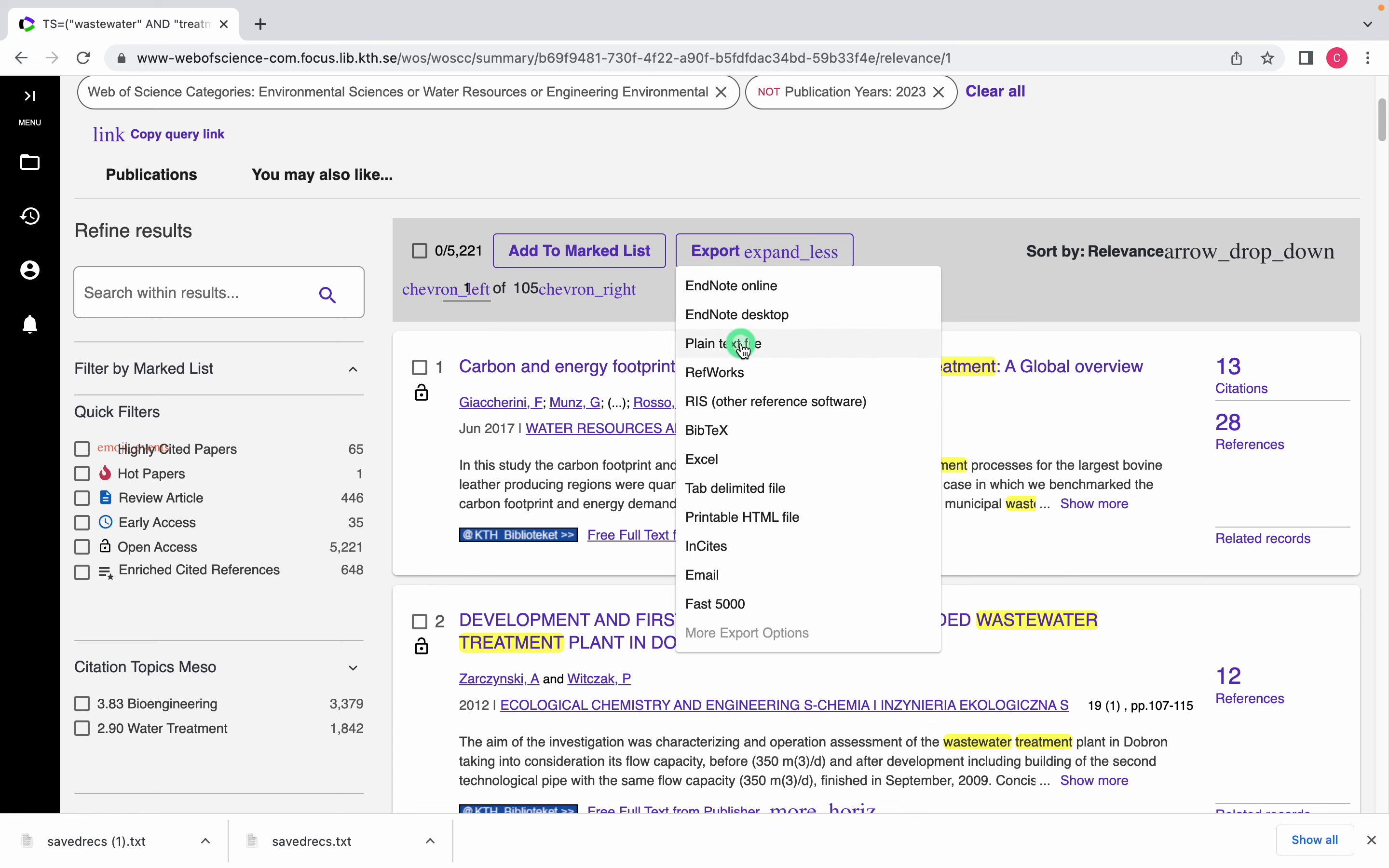
click(712, 345)
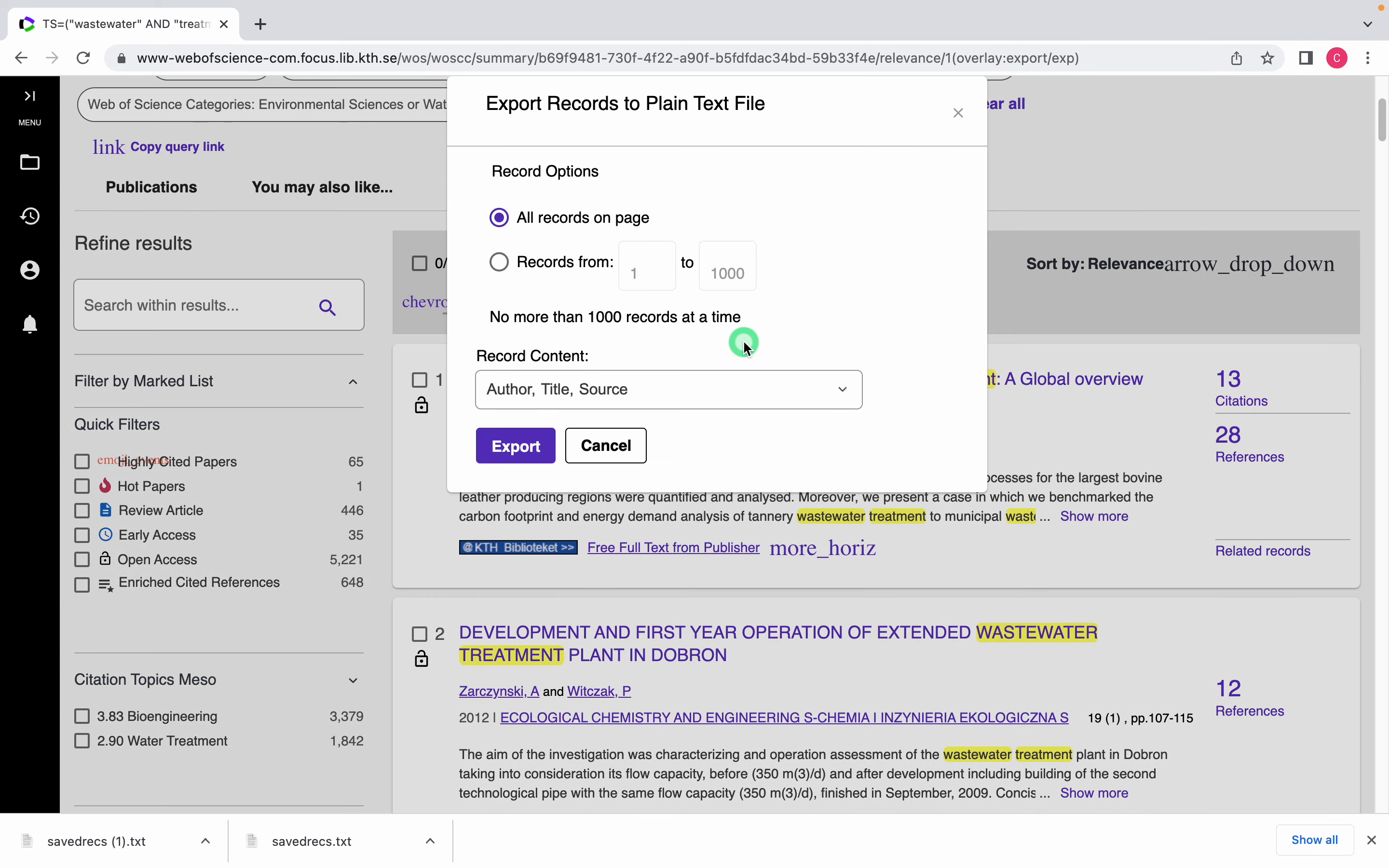
click(499, 263)
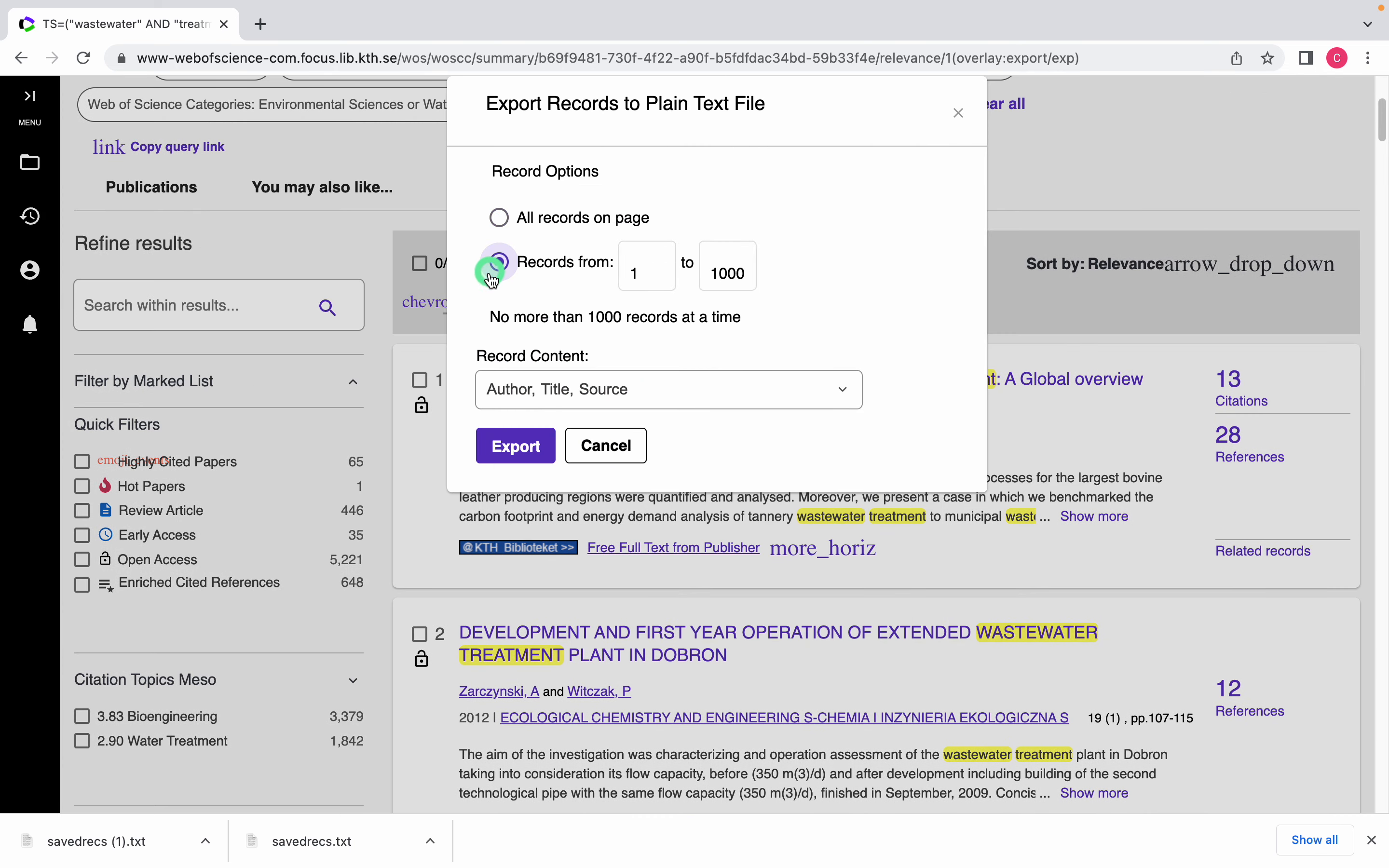
click(647, 276)
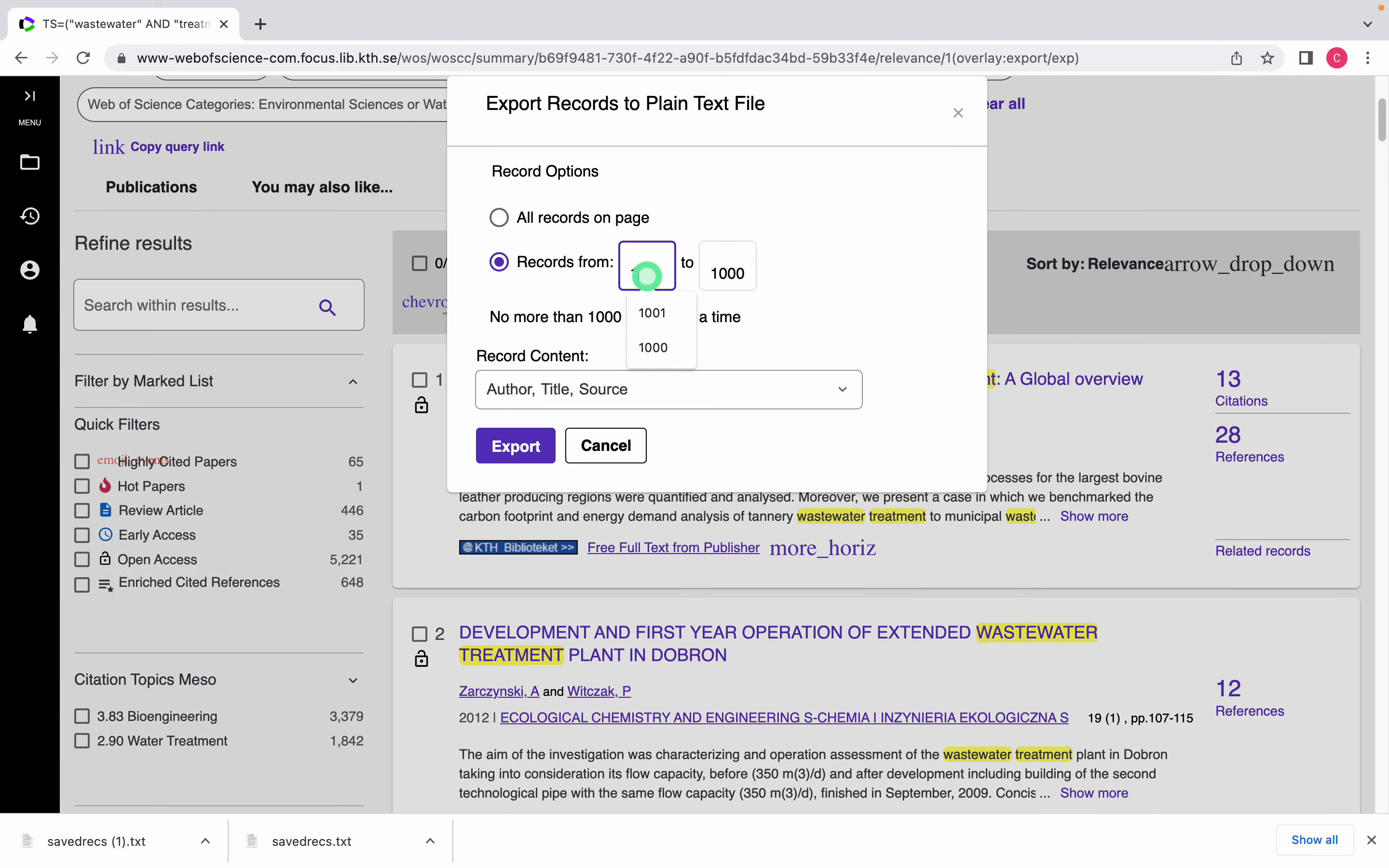
key(BackSpace)
text(2)
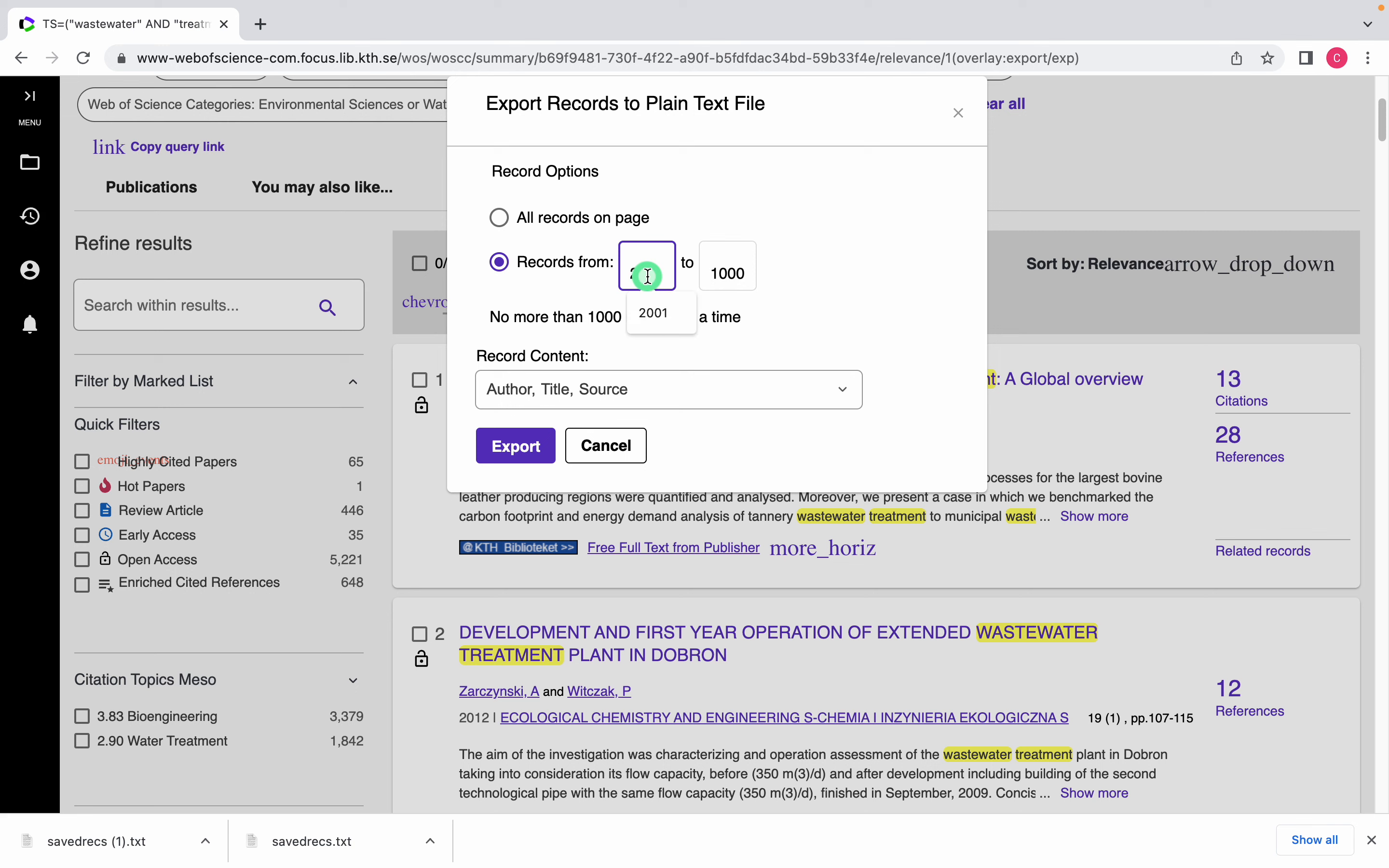
text(001)
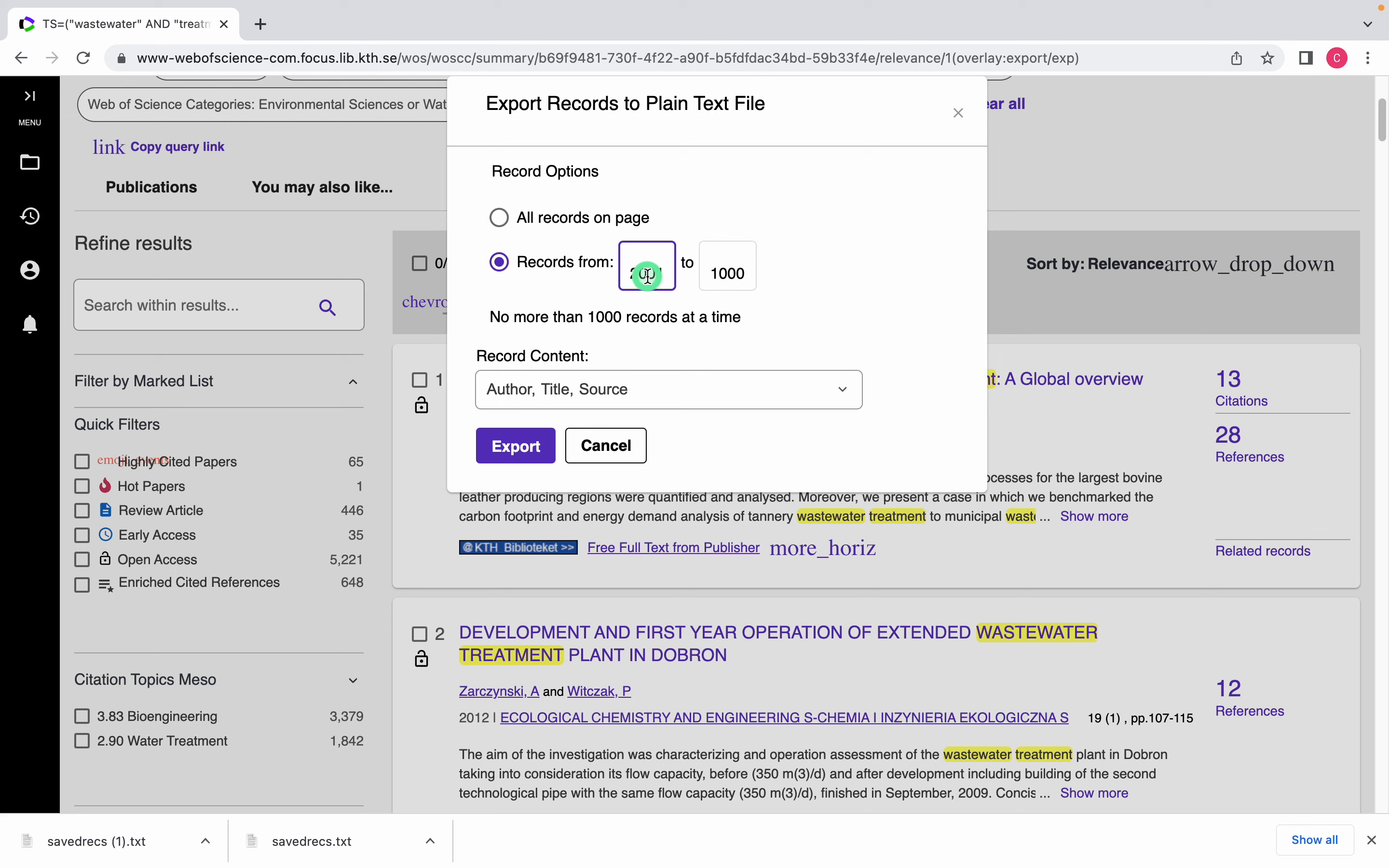
click(713, 269)
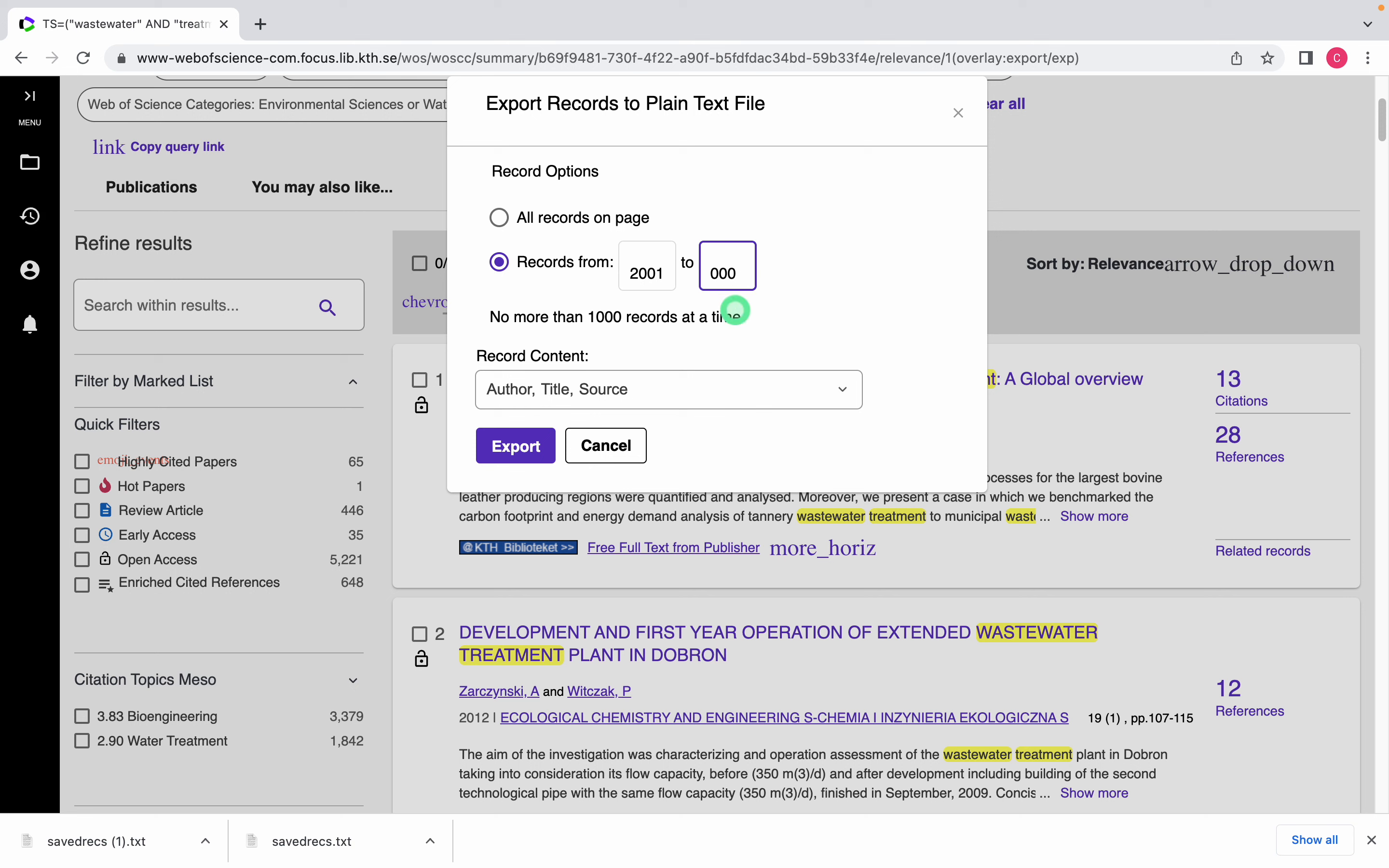
Choose Full Record as the record content and export records 2001 to 3000
click(778, 383)
click(635, 457)
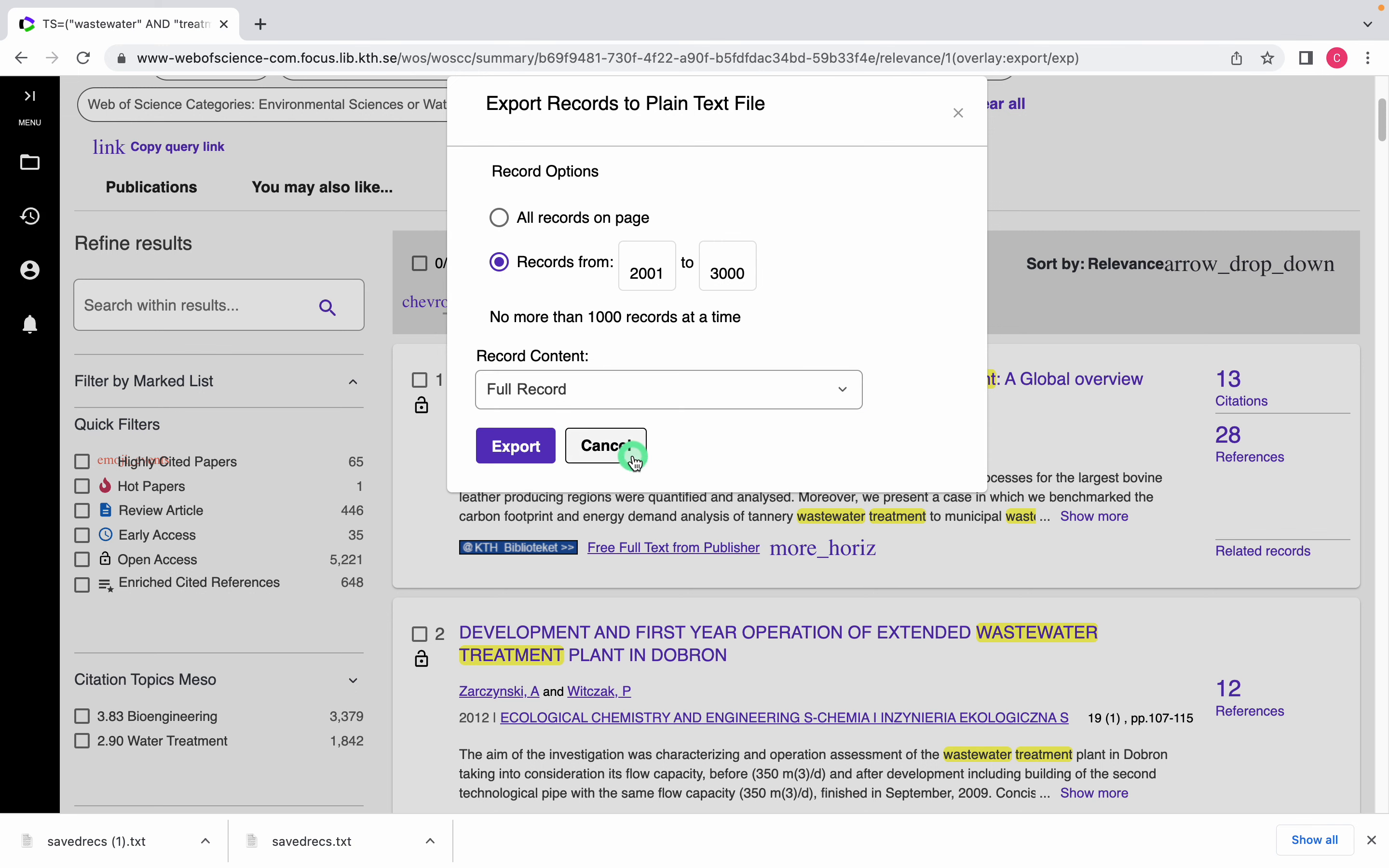
click(521, 454)
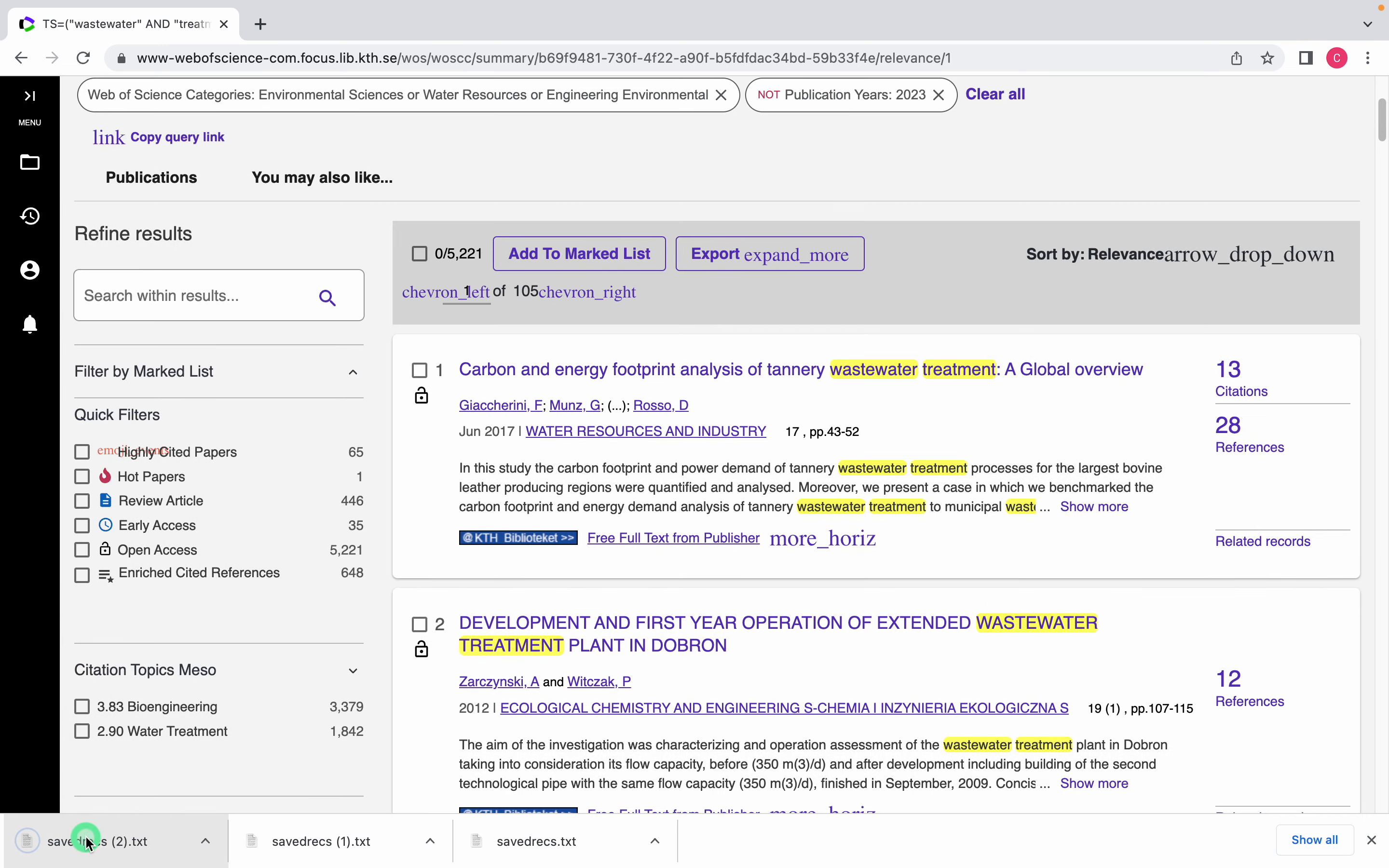
Copy savedrecs (2).txt from the Downloads folder to the desktop and place it below Literature2.txt
right_click(86, 842)
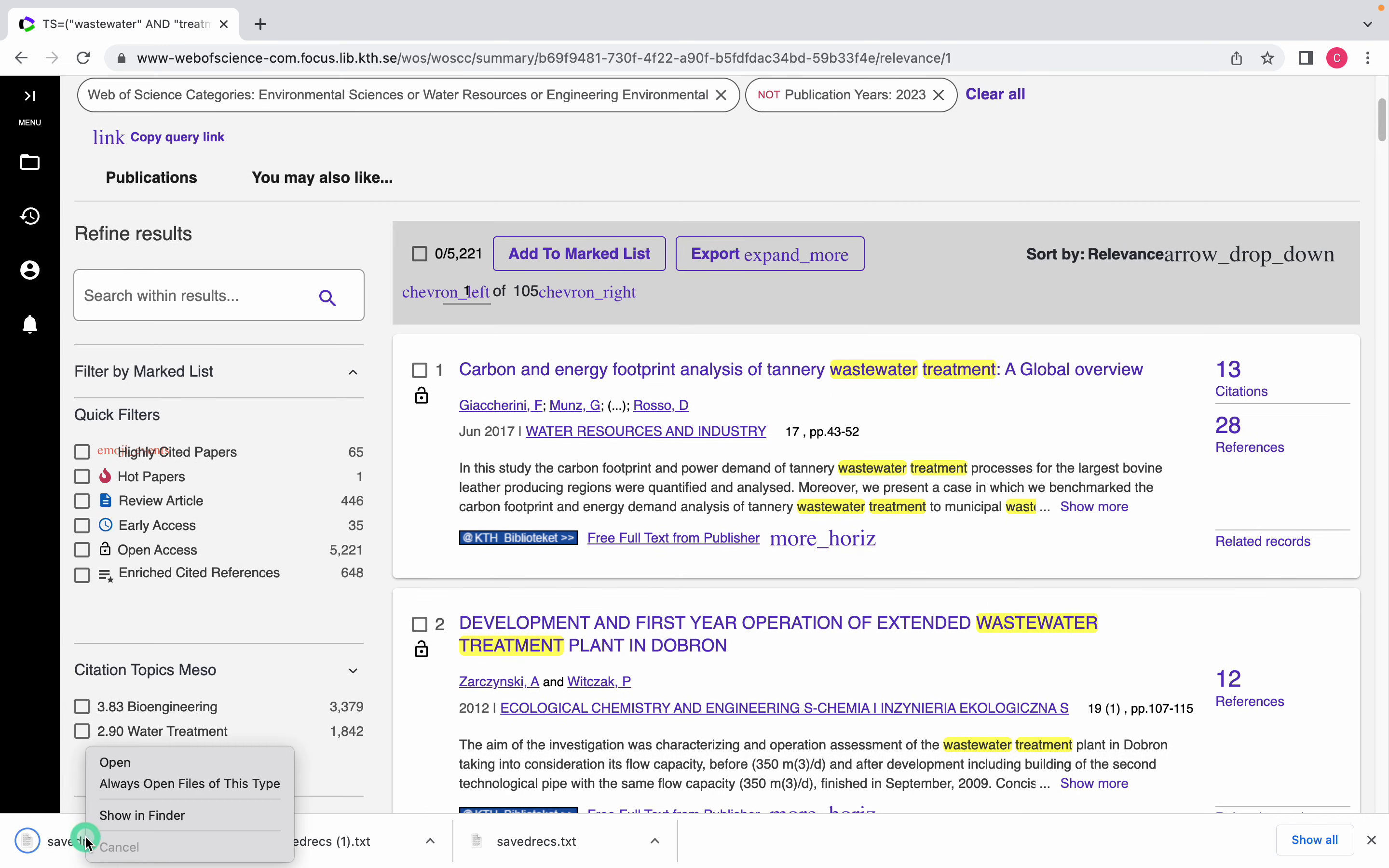
click(133, 815)
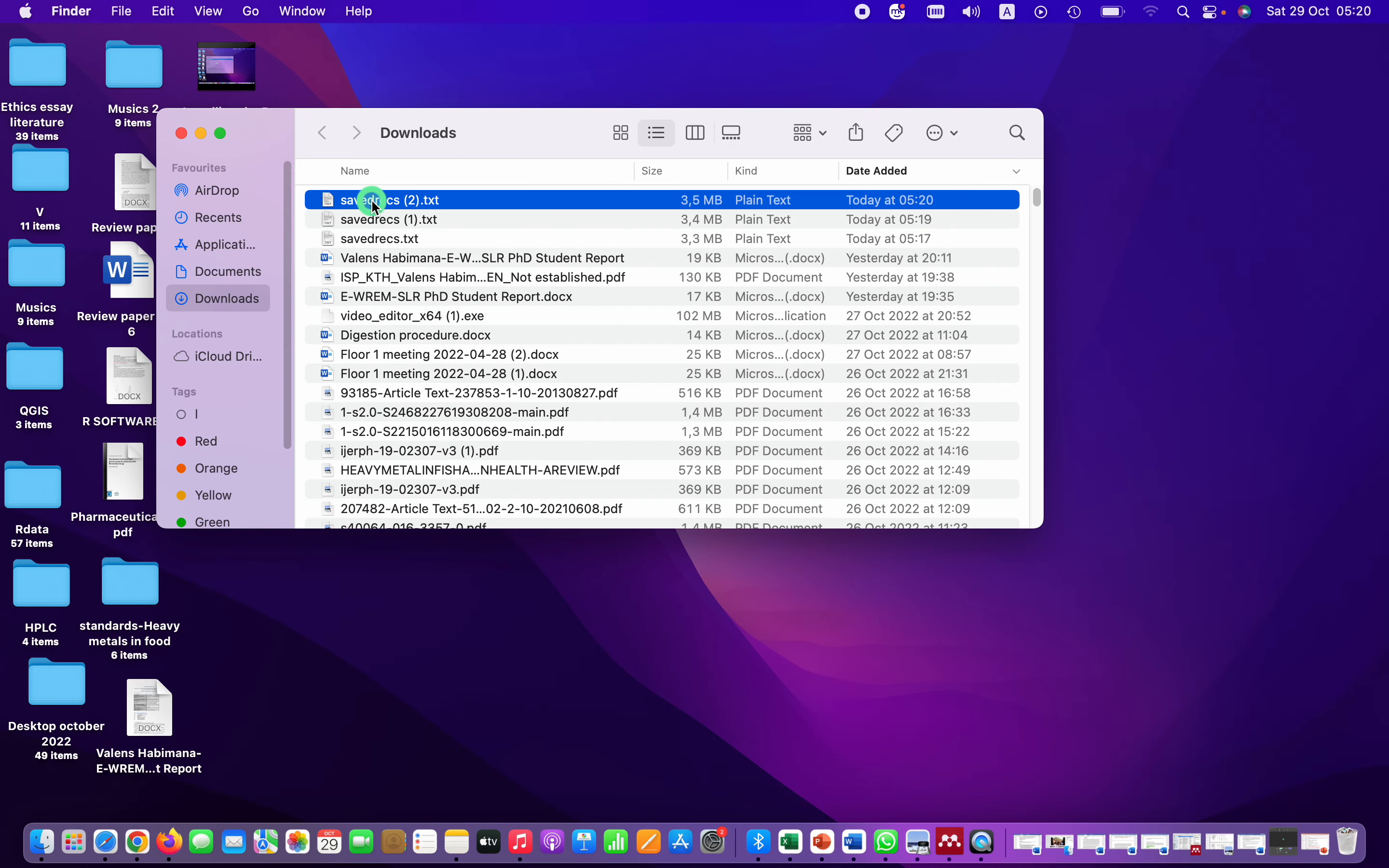
right_click(373, 201)
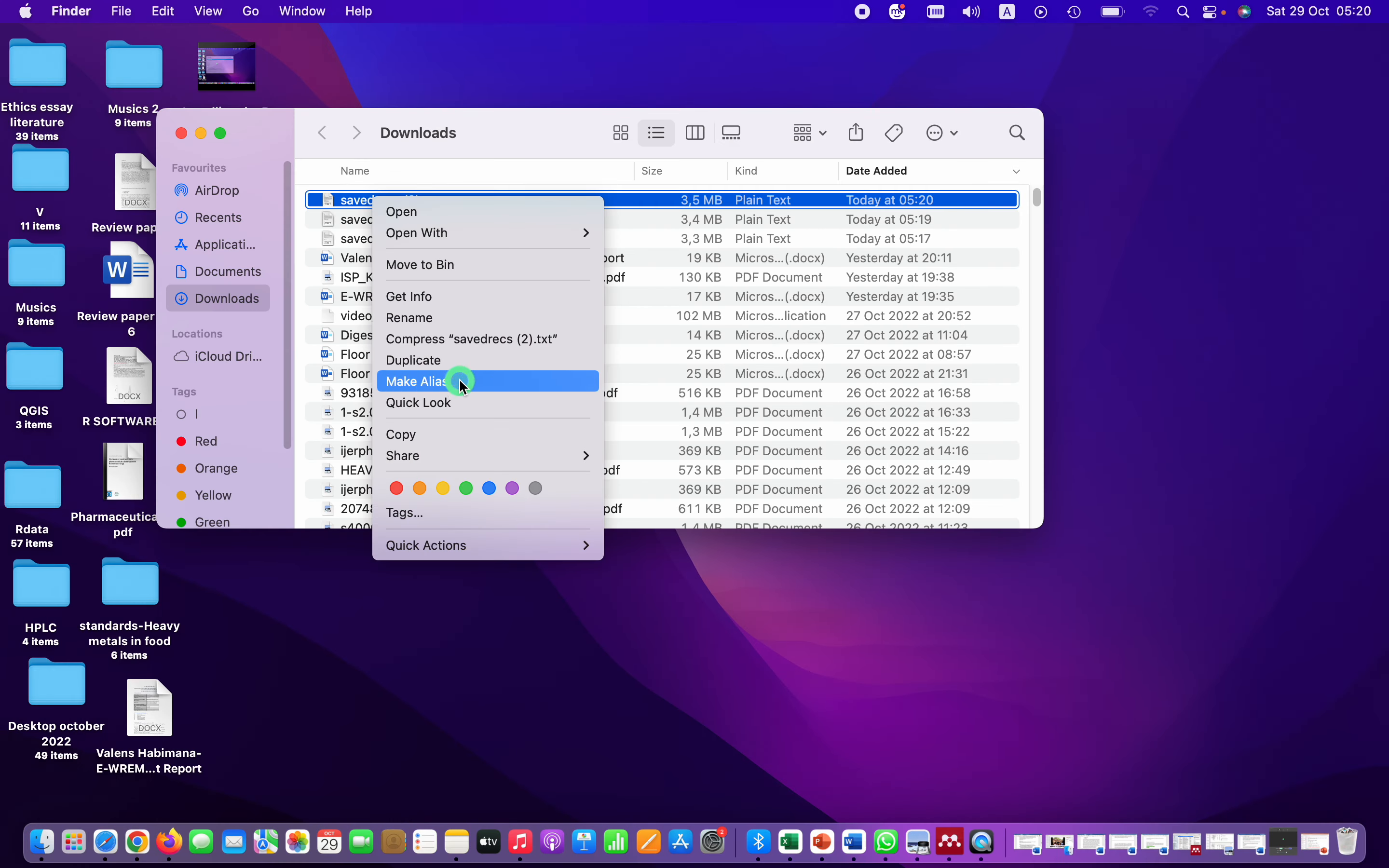
click(440, 434)
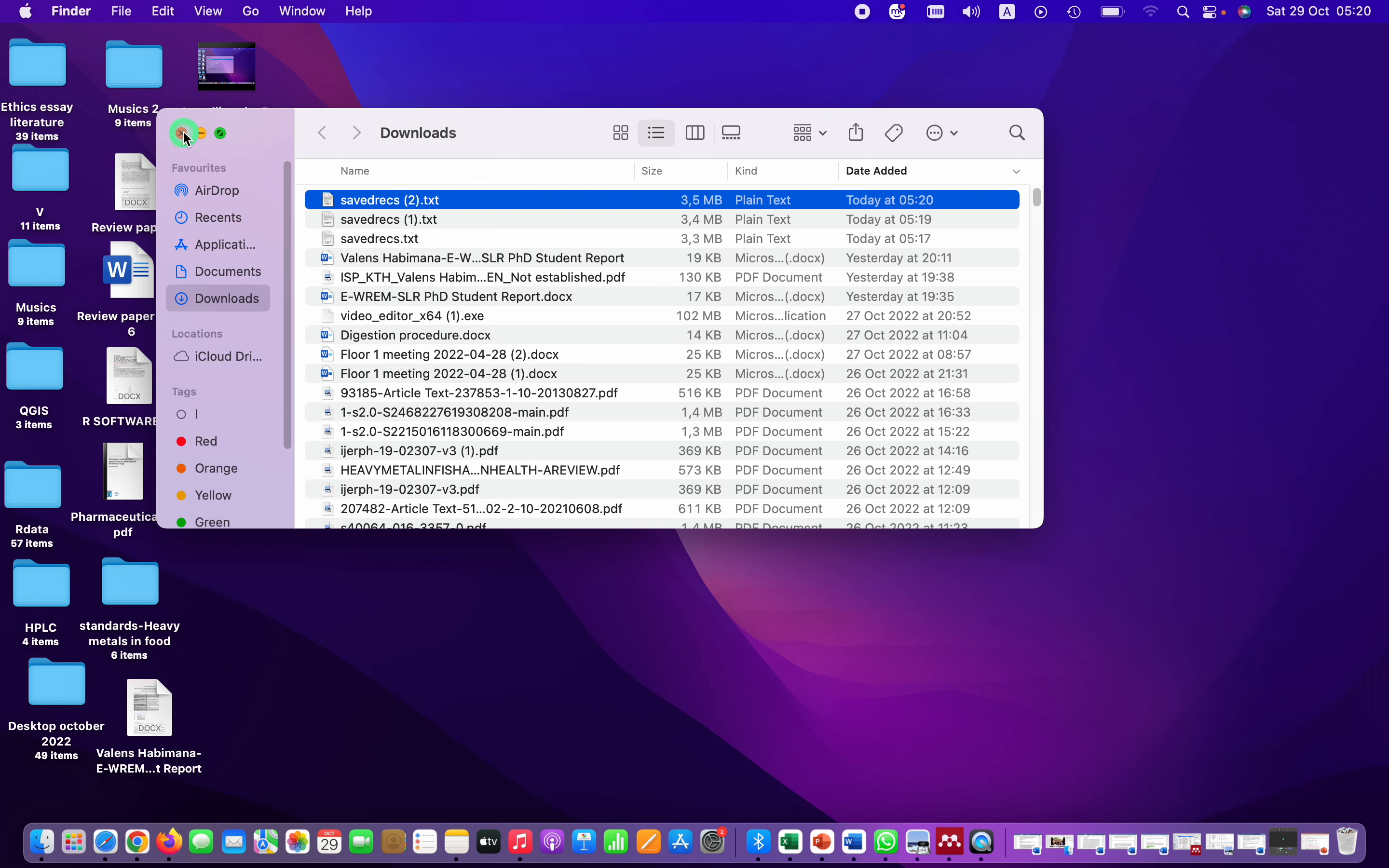
click(184, 133)
right_click(806, 367)
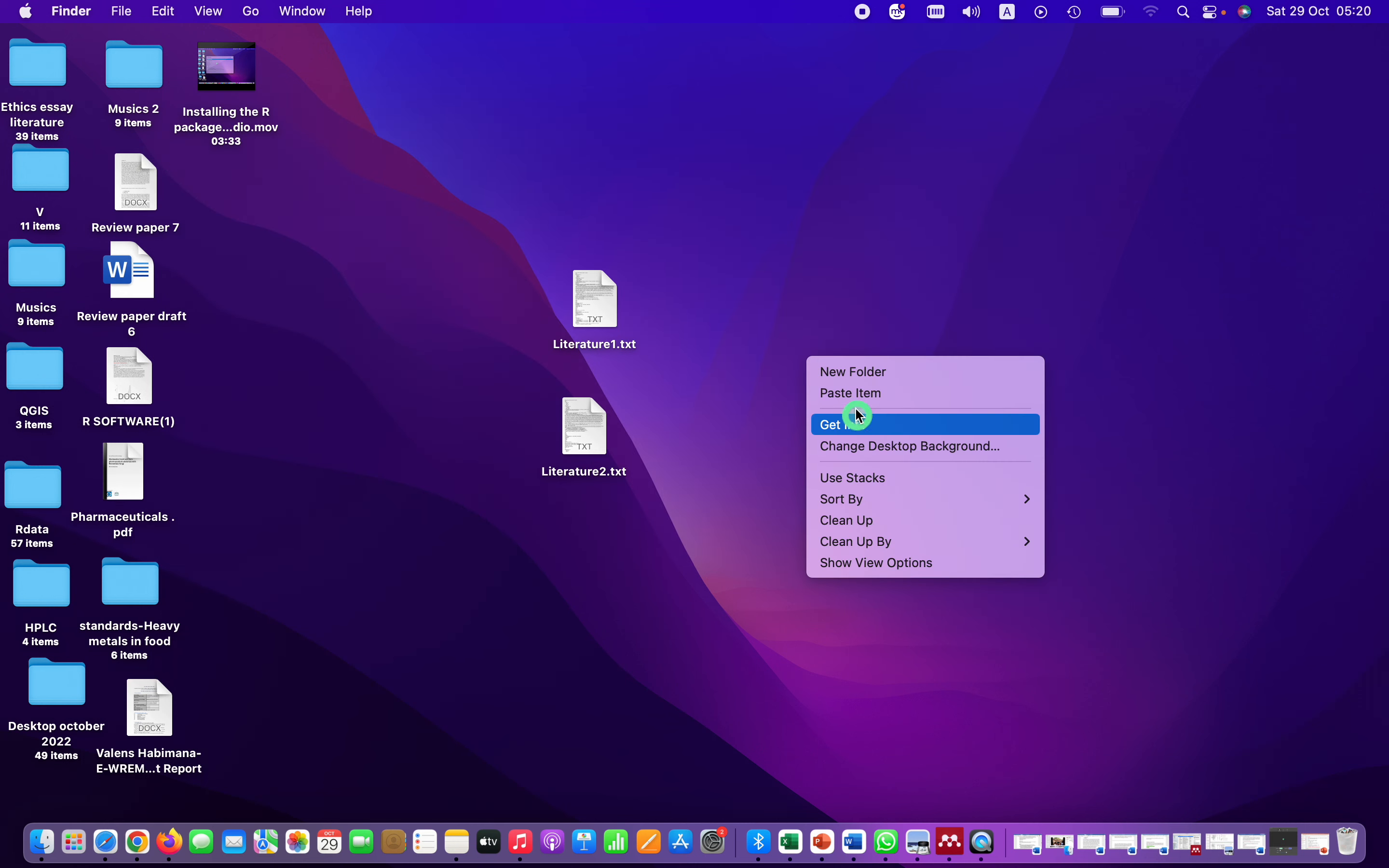
click(849, 394)
click(1329, 72)
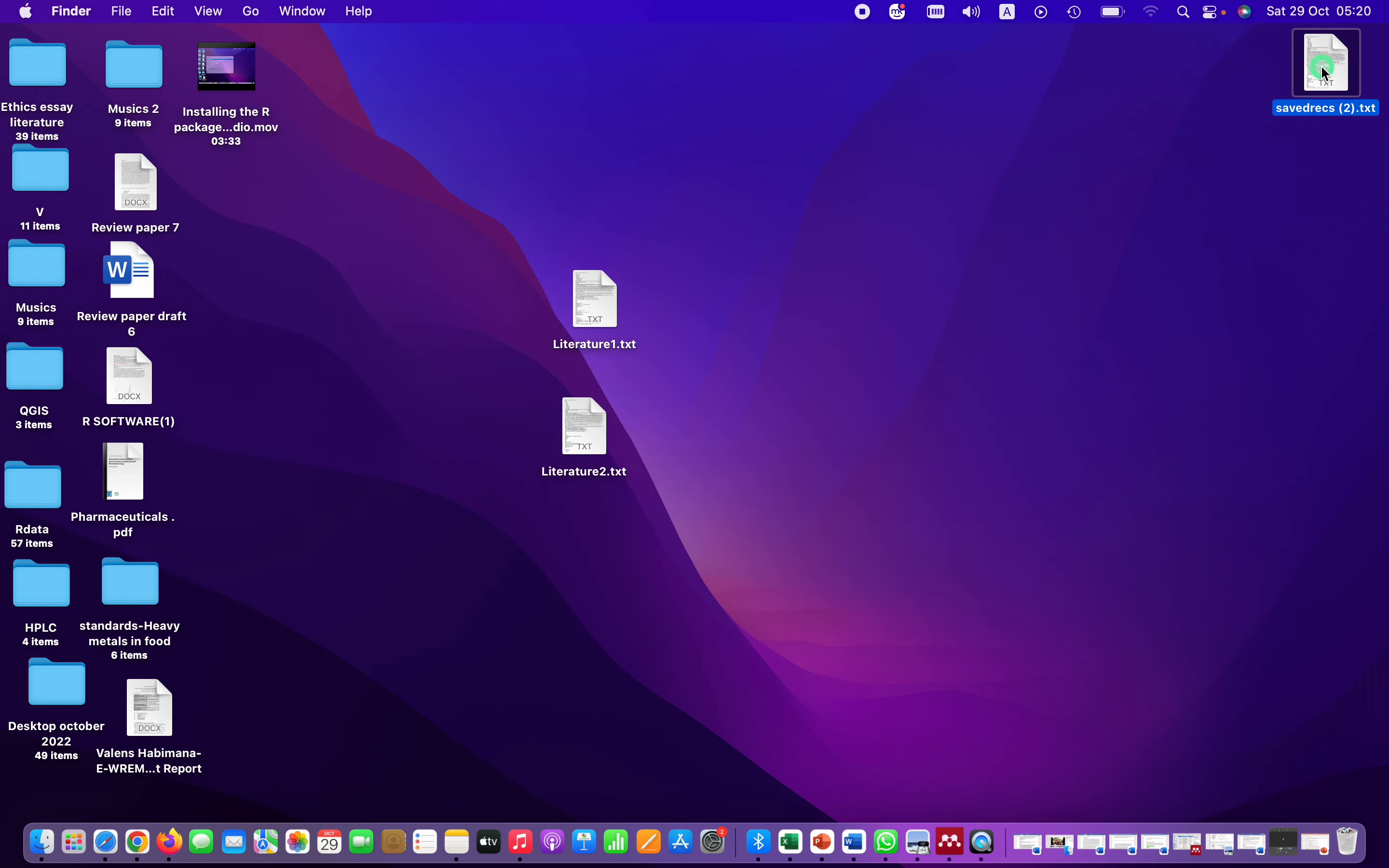
drag(1328, 72, 568, 535)
Rename the savedrecs (2).txt copy on the desktop as Literature3.txt
right_click(561, 544)
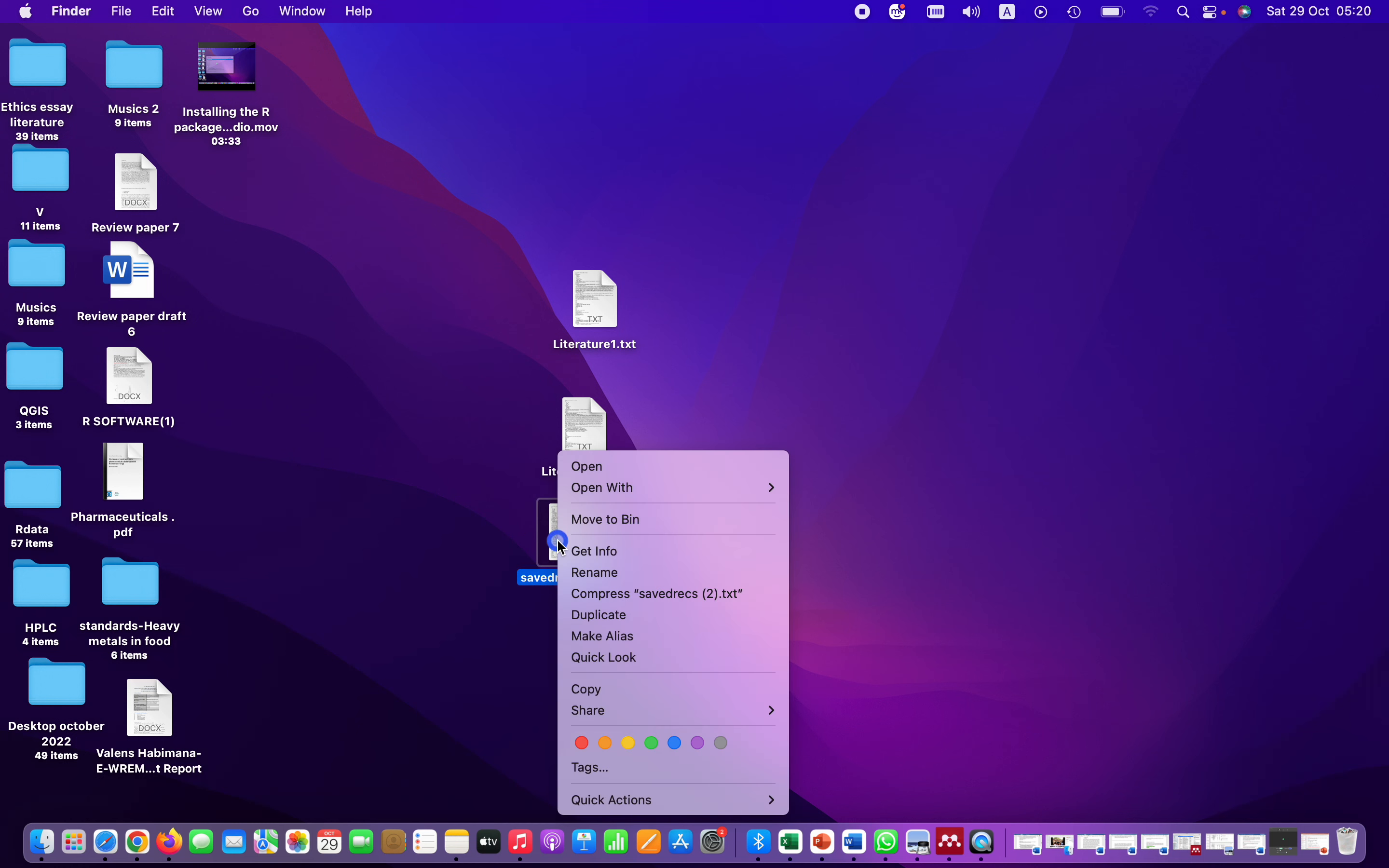
click(597, 574)
text(Literature3)
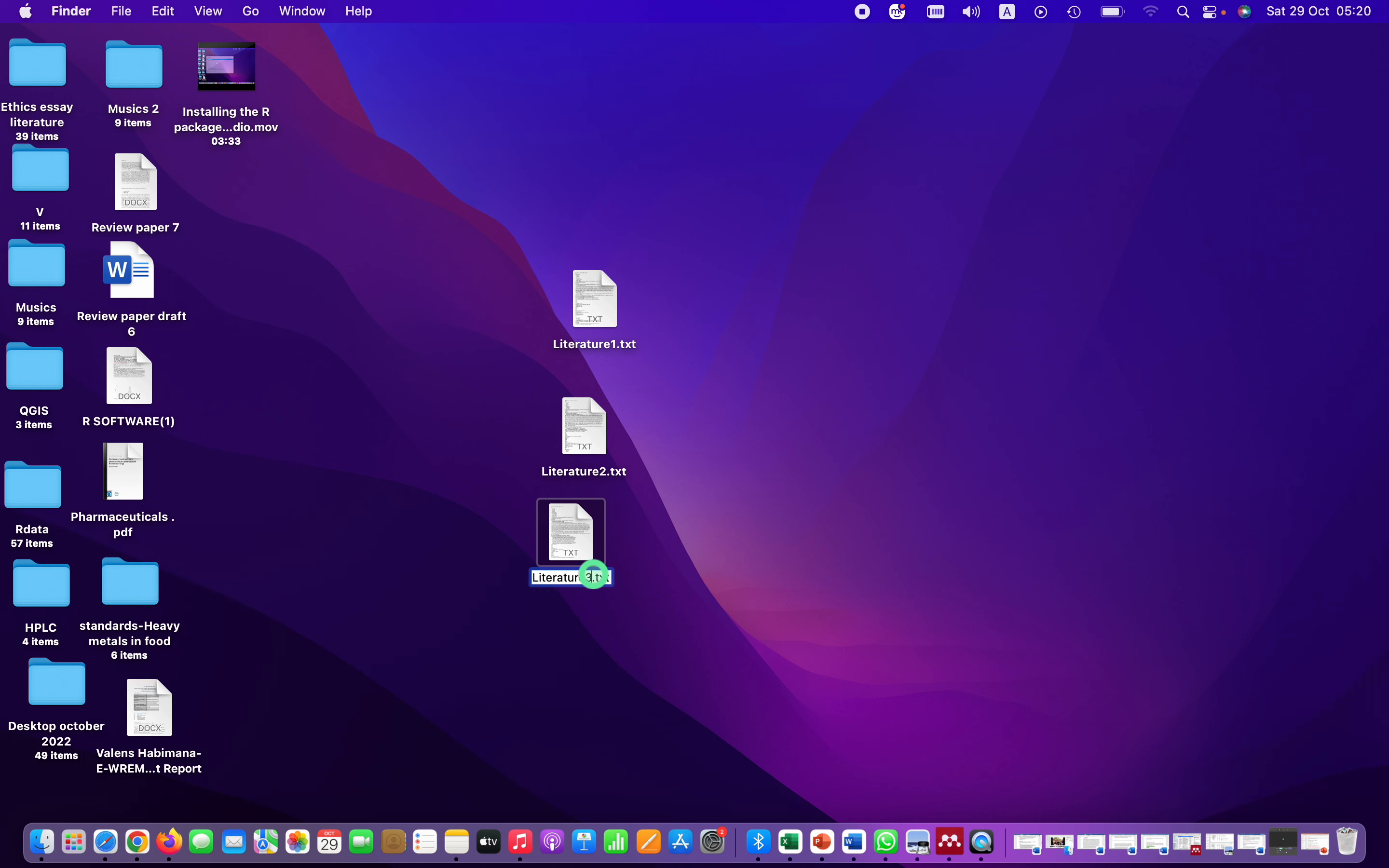
click(672, 518)
Move Literature1.txt, Literature2.txt and Literature3.txt up the desktop, keeping them in one column with space below
drag(608, 304, 574, 56)
drag(589, 425, 588, 175)
drag(564, 528, 571, 281)
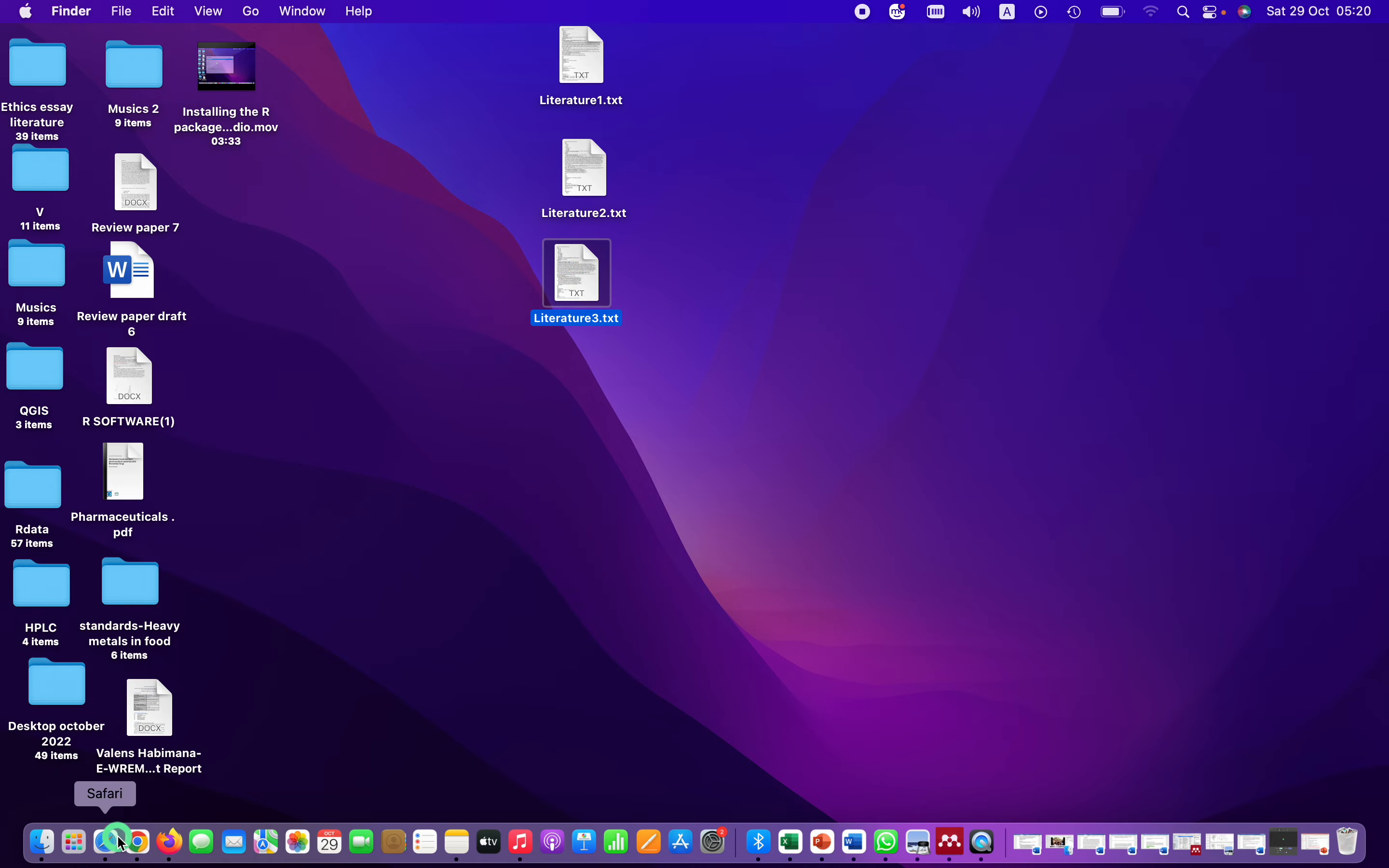
Switch to Chrome and set up a plain text file export of the Web of Science results for records 3001 to 4000
click(136, 844)
click(286, 263)
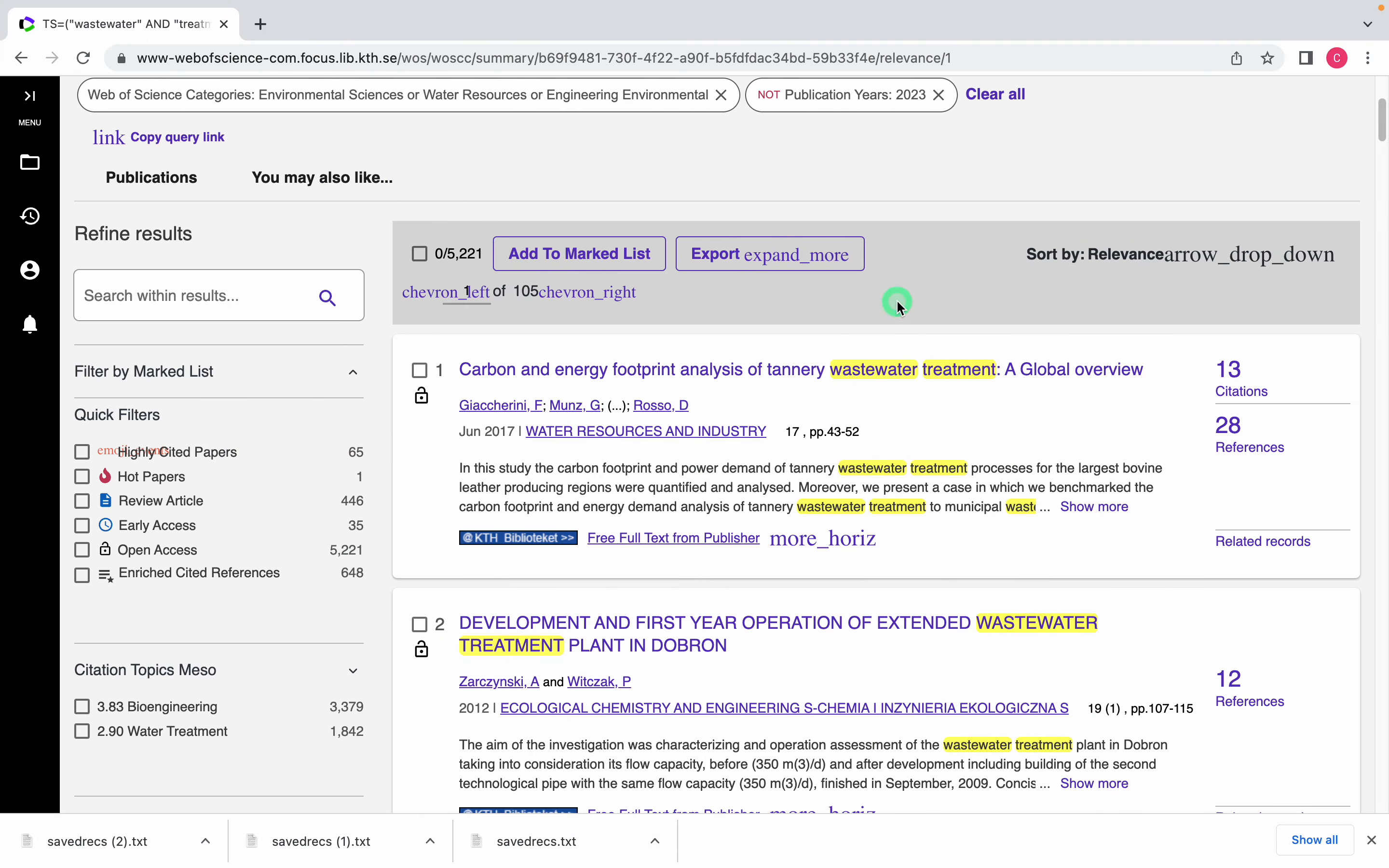
click(757, 255)
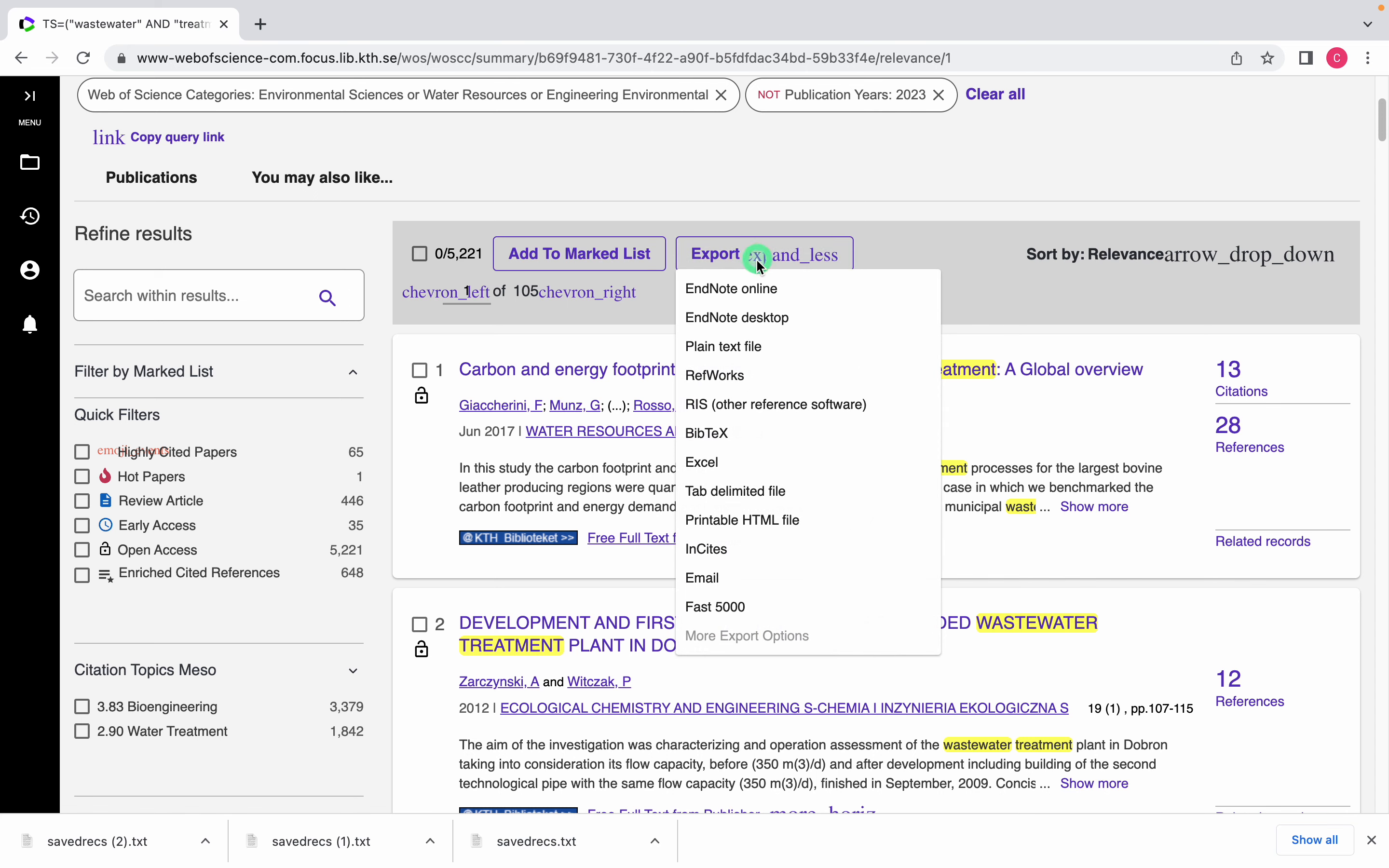
click(734, 351)
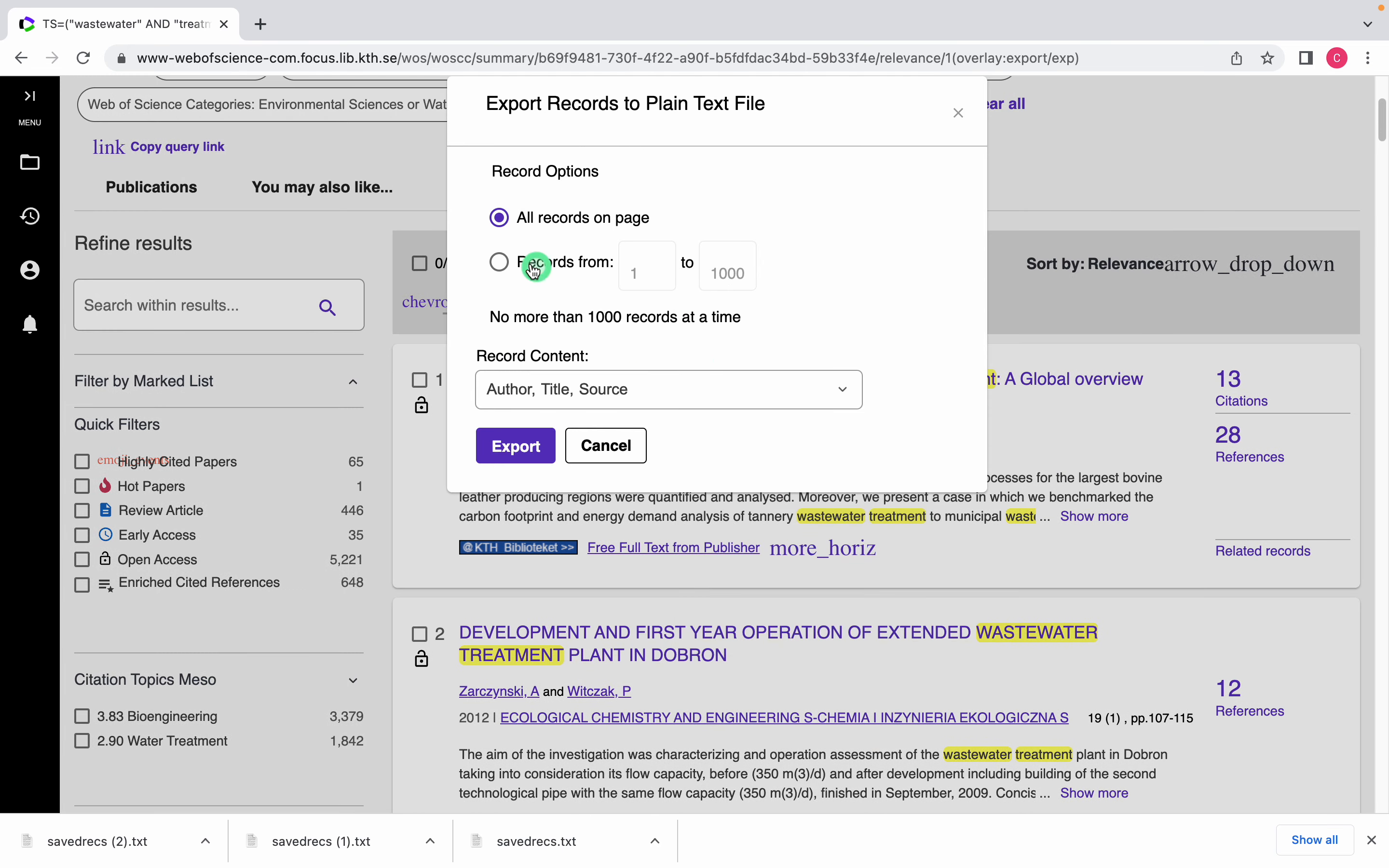
click(501, 263)
click(649, 277)
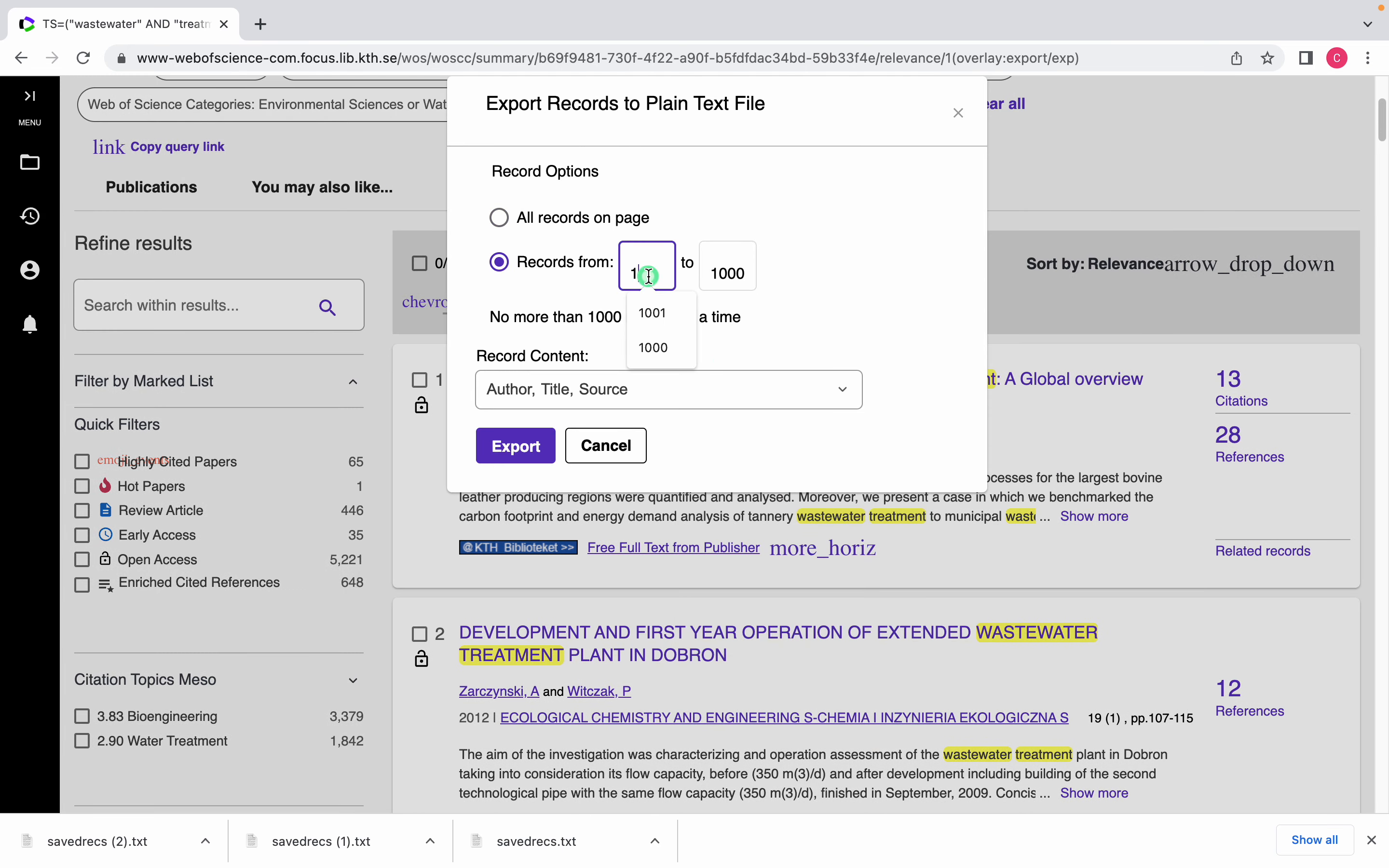
key(BackSpace)
text(300)
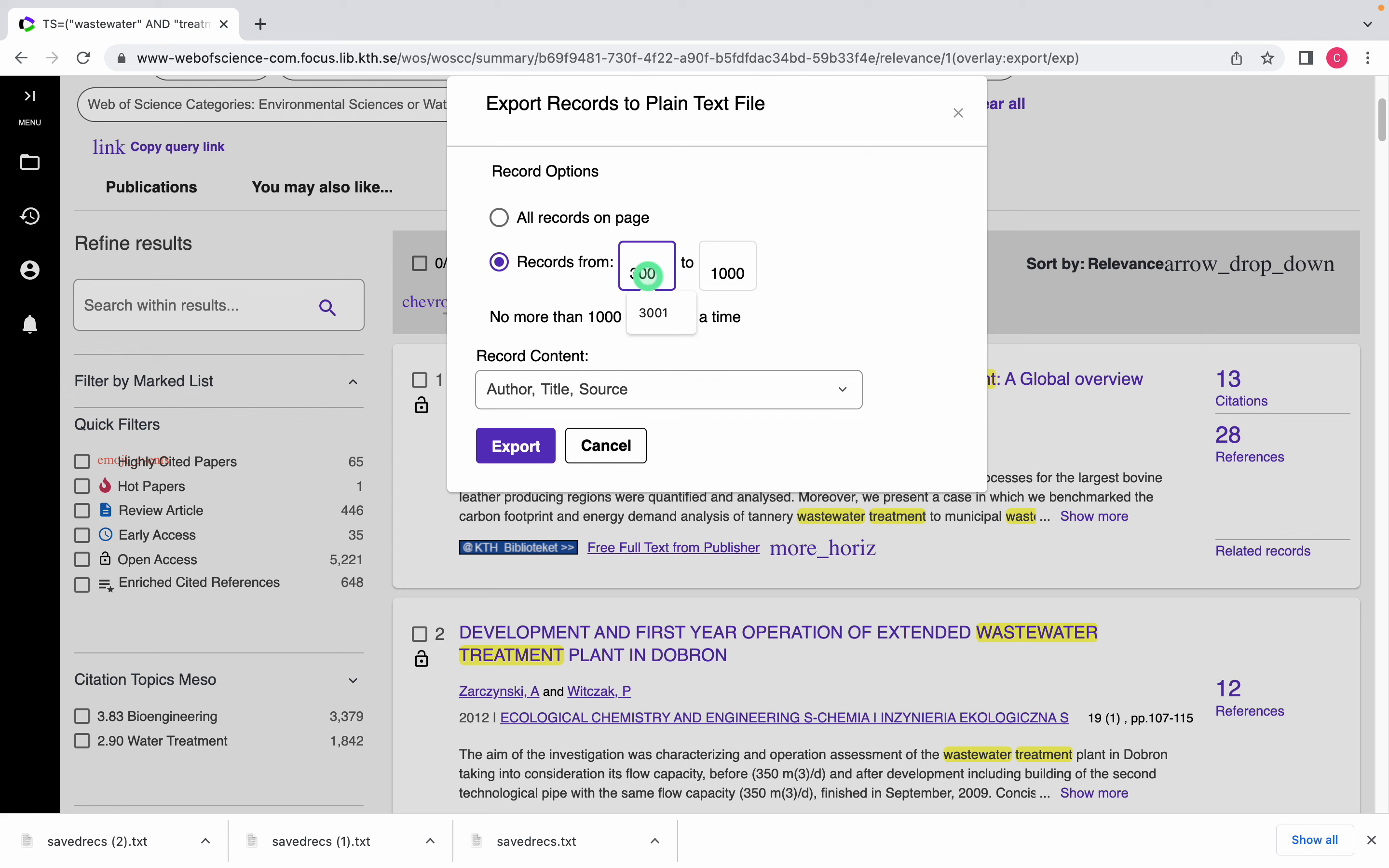
text(1)
click(724, 281)
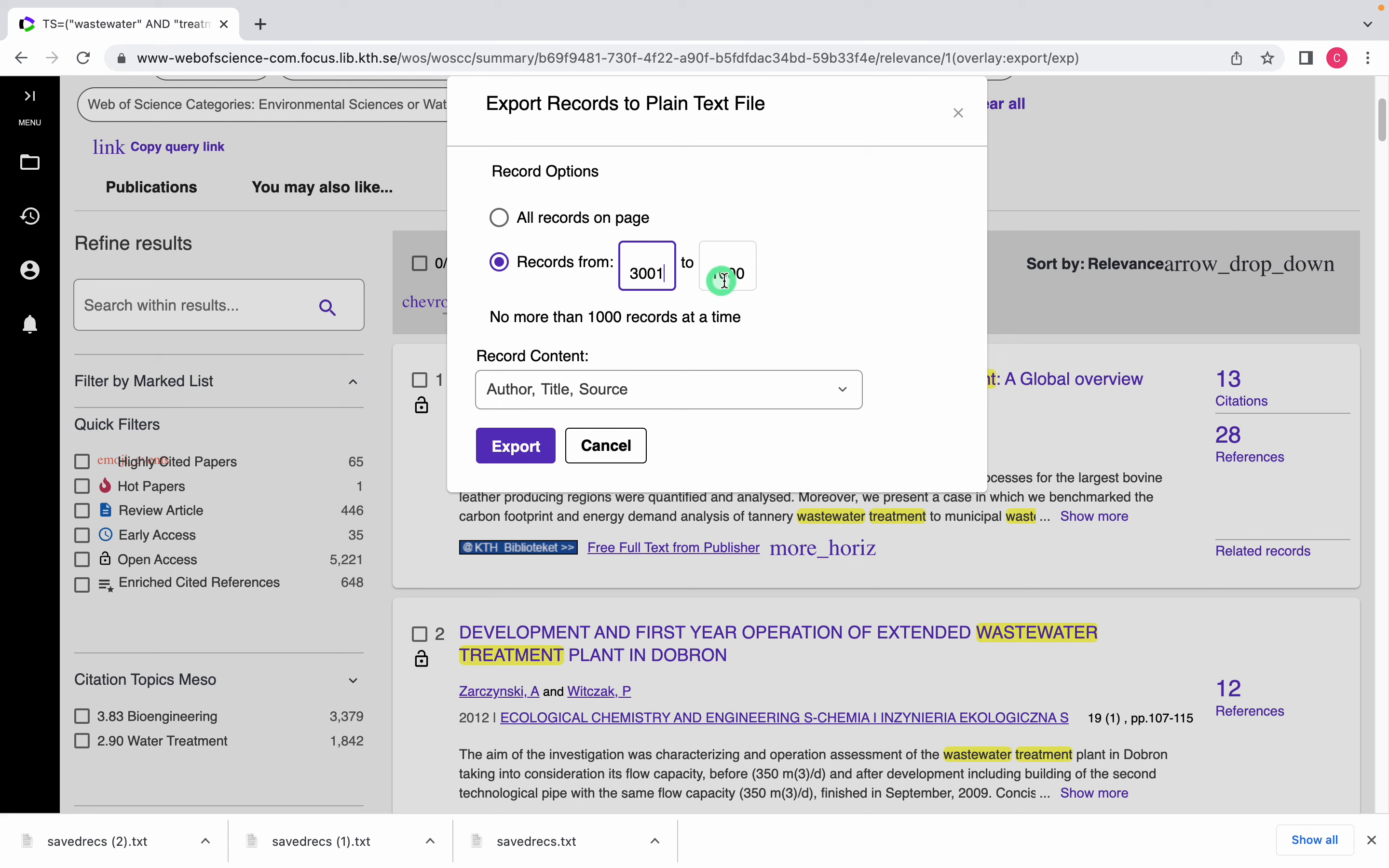
click(721, 290)
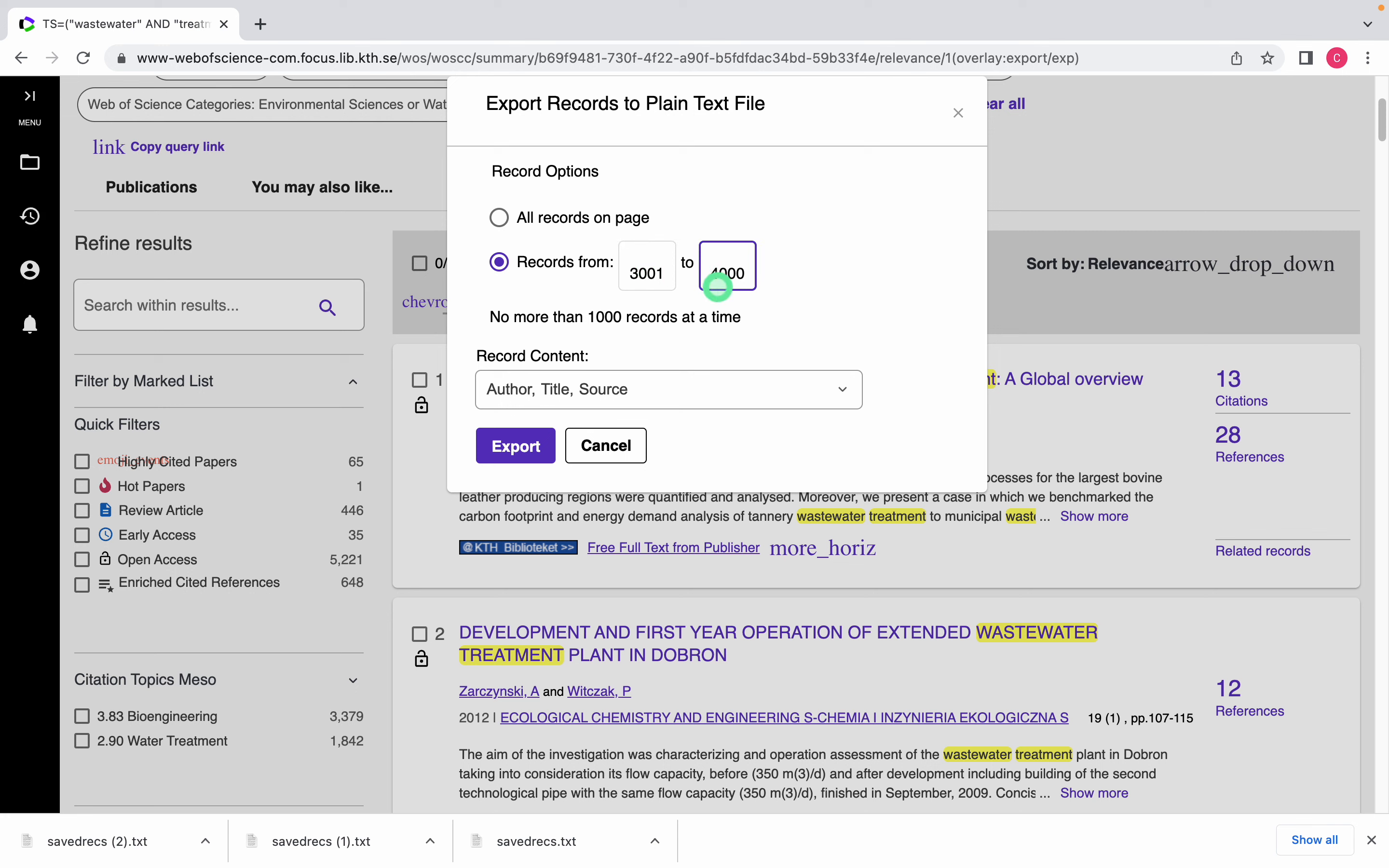
Choose Full Record as the record content and export records 3001 to 4000
click(758, 392)
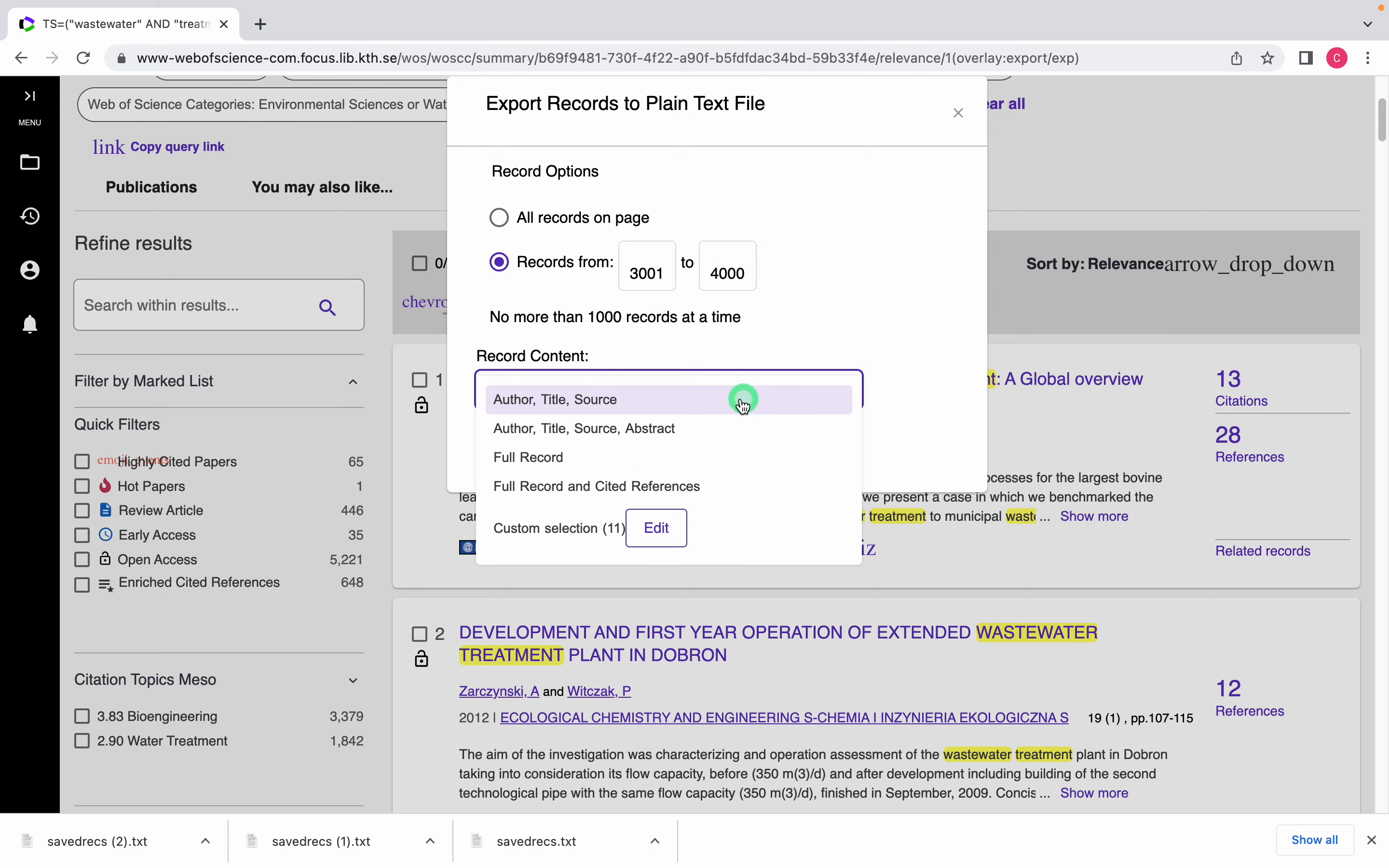
click(585, 468)
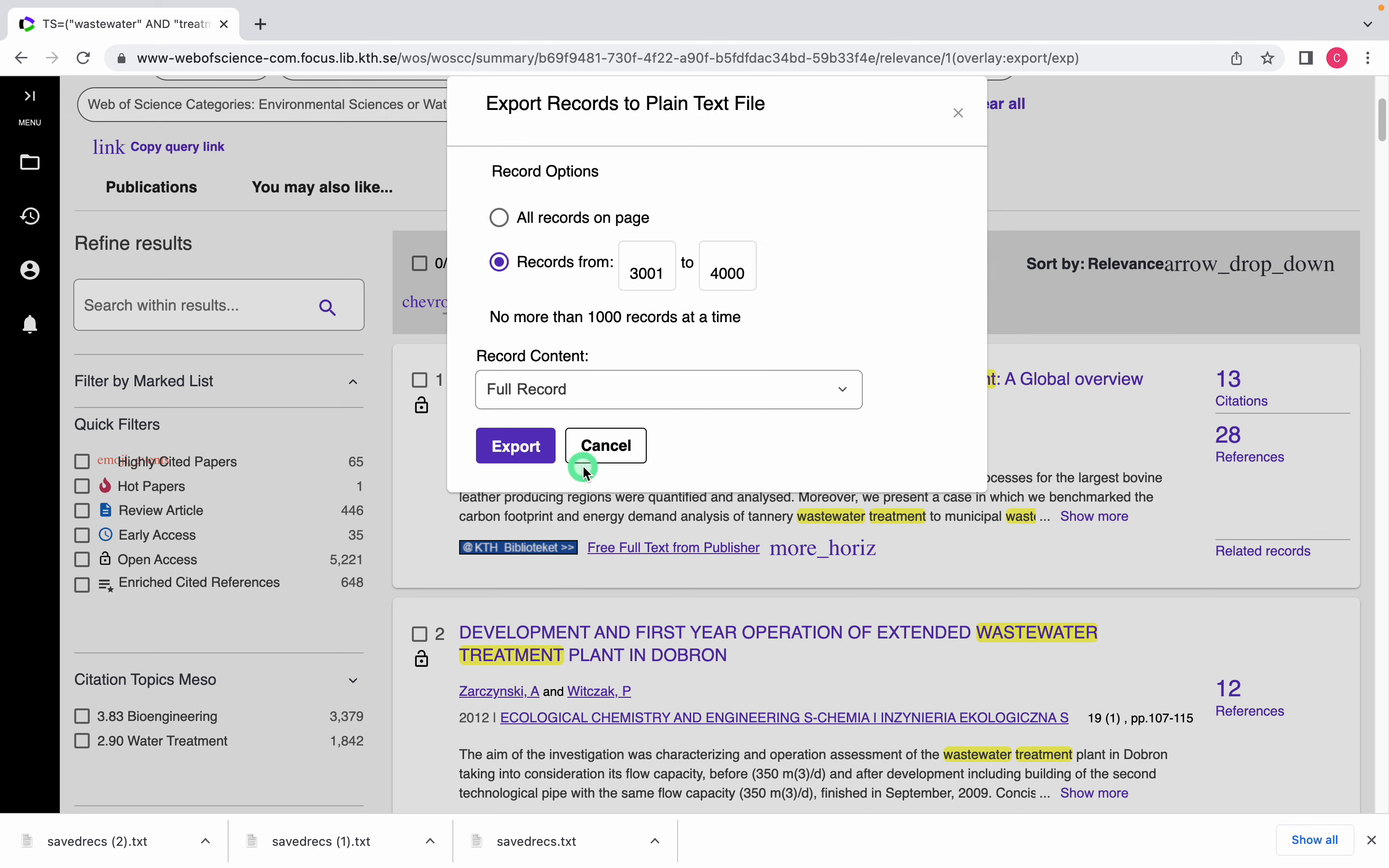
click(532, 452)
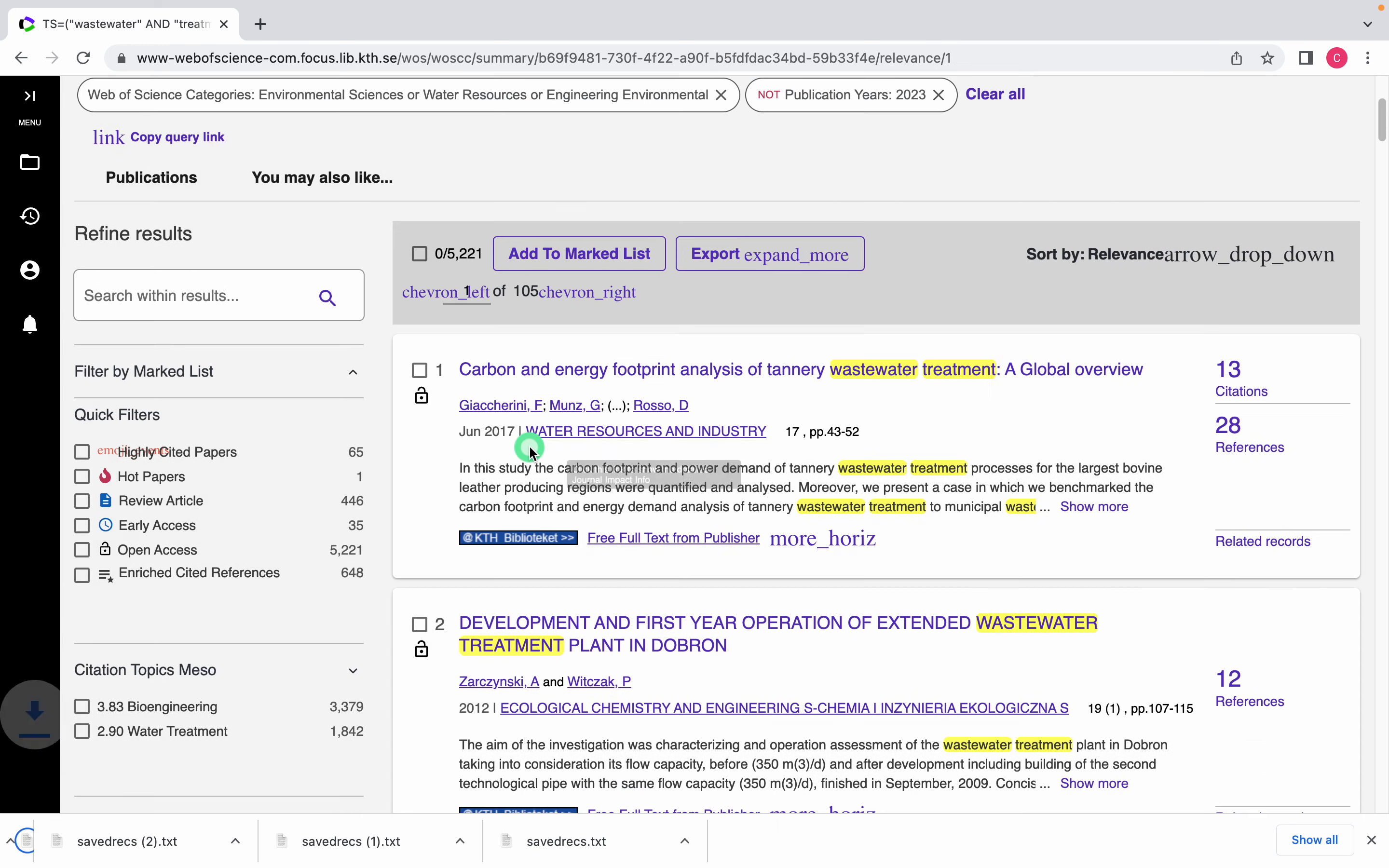
Copy savedrecs (3).txt from the Downloads folder to the desktop and place it below Literature3.txt
right_click(143, 841)
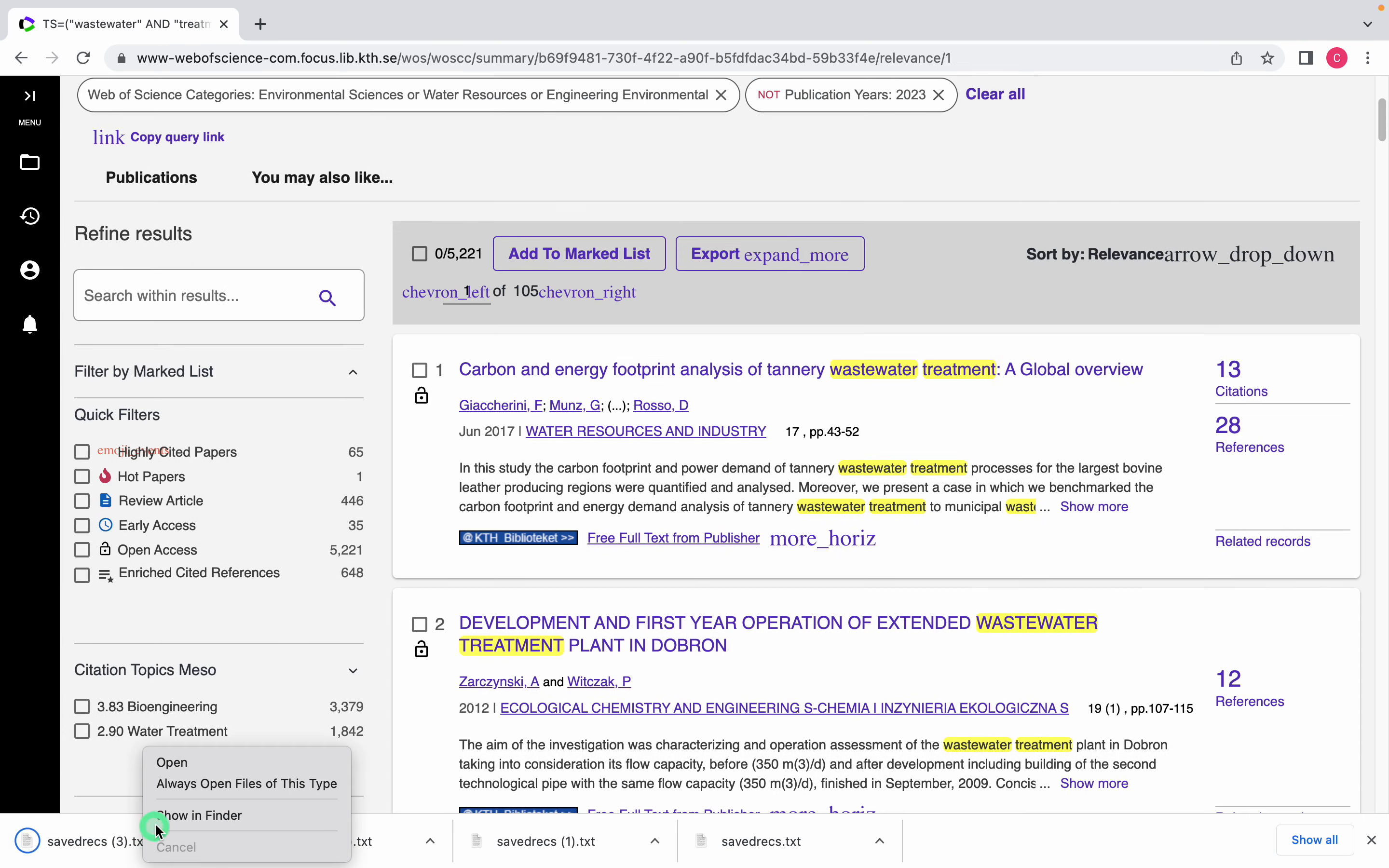
click(226, 811)
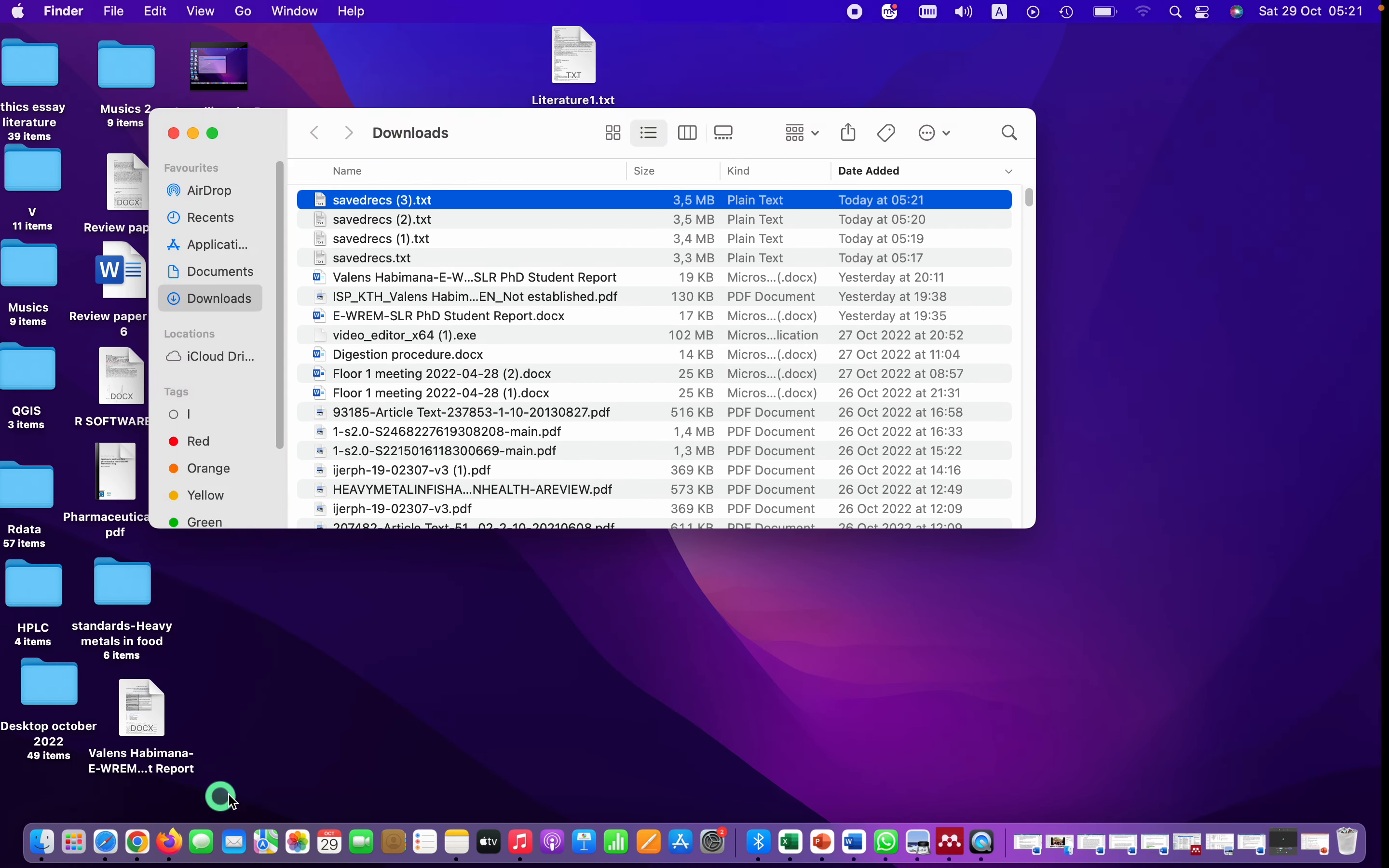
right_click(407, 199)
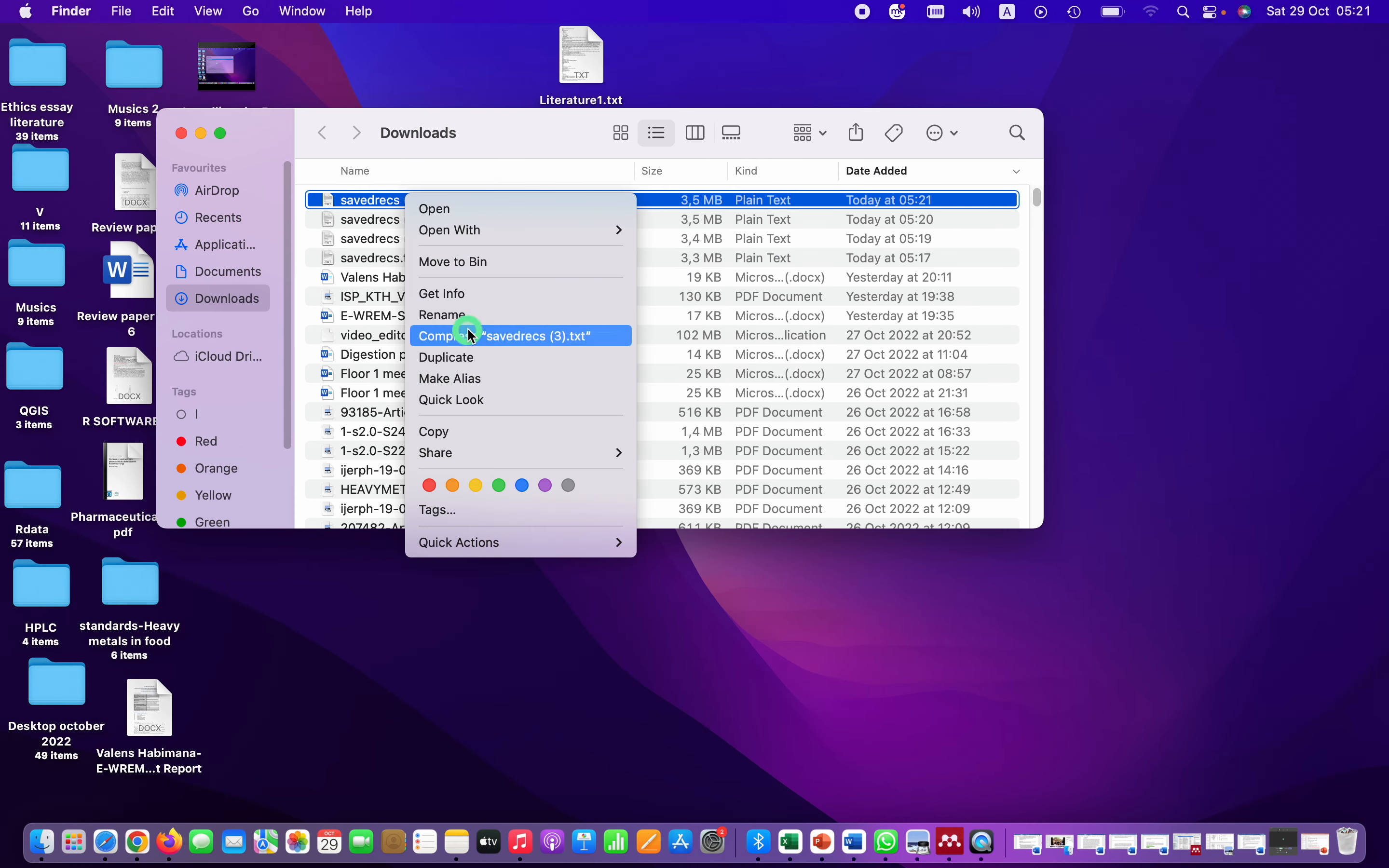
click(481, 431)
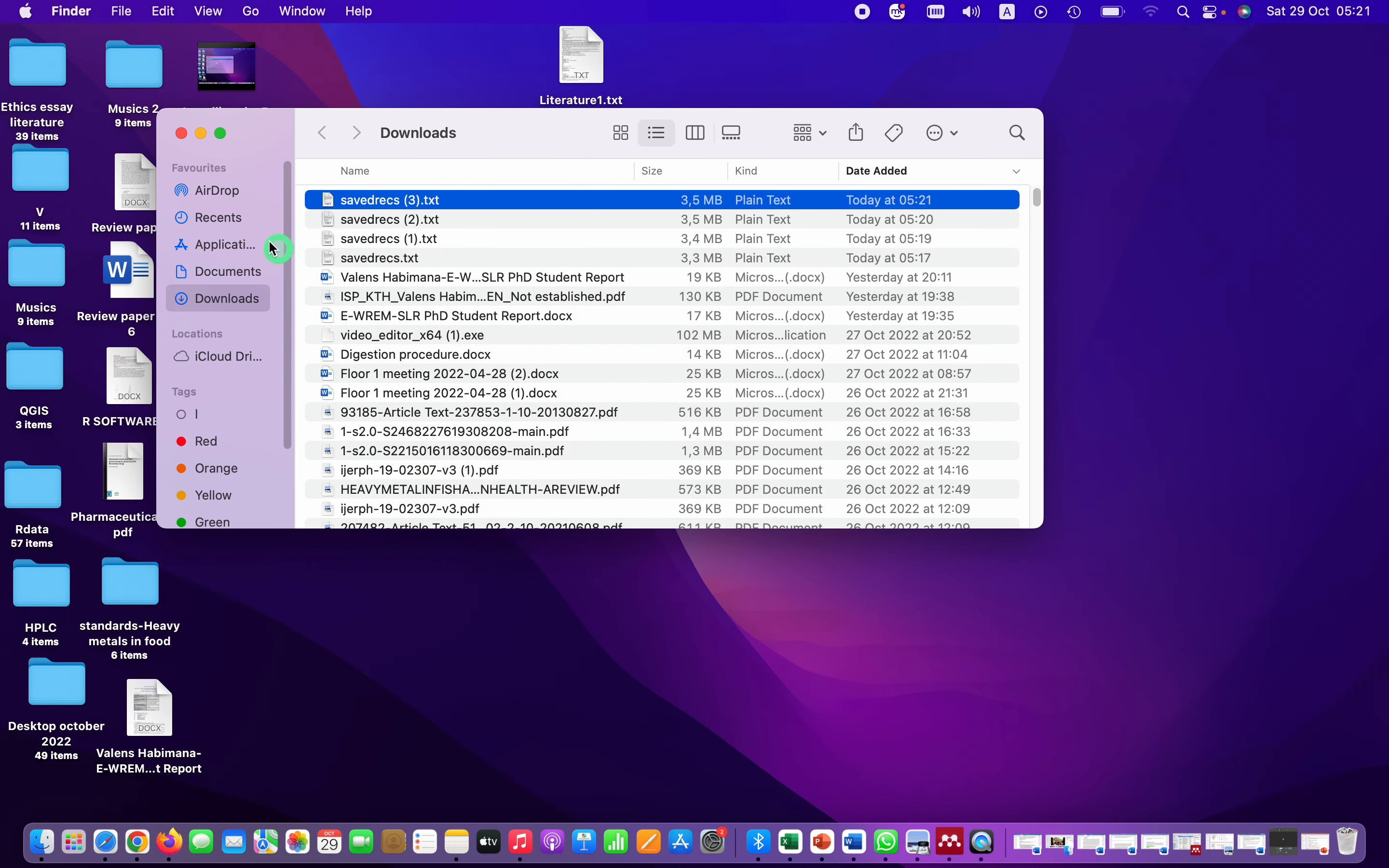
click(181, 135)
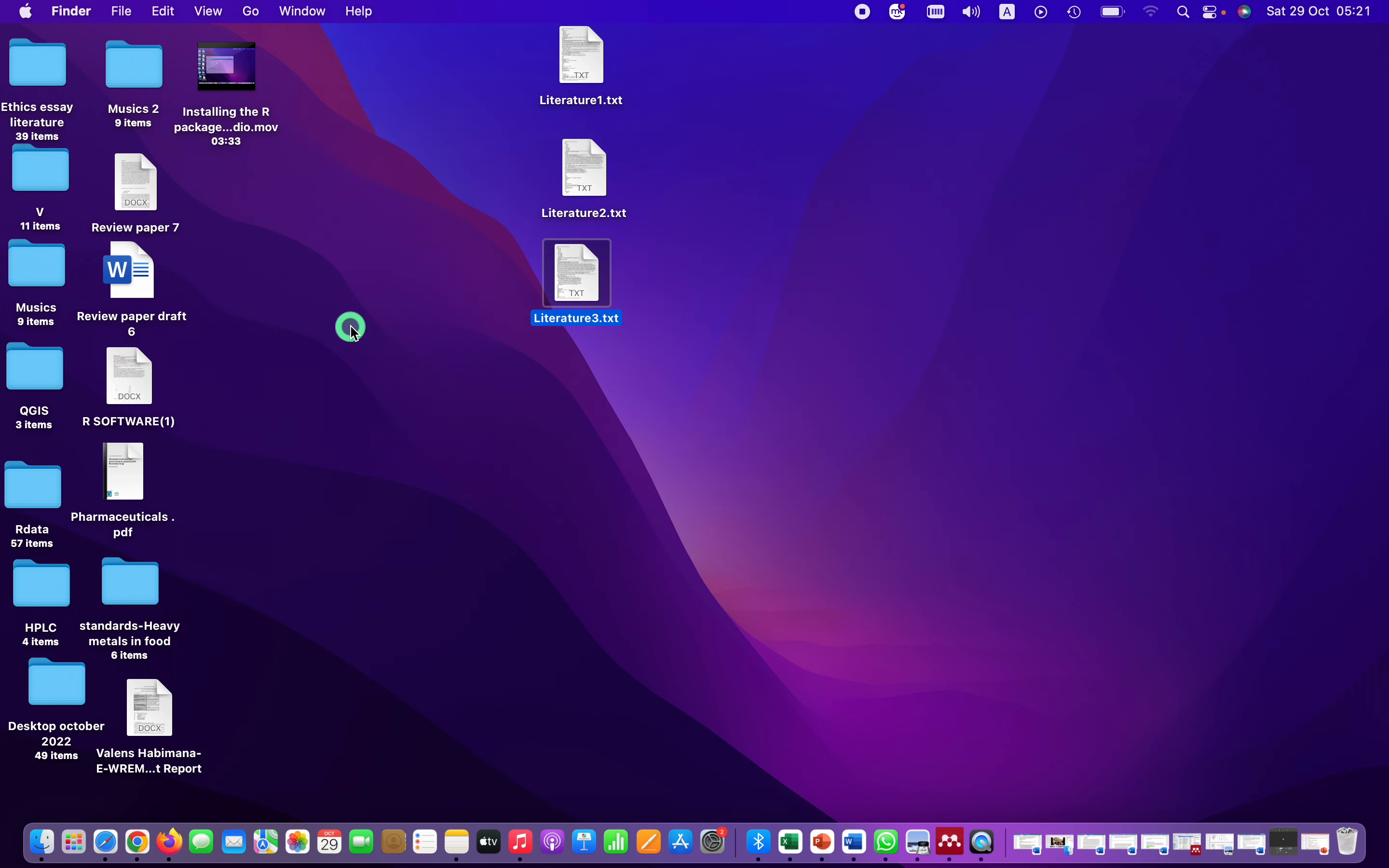
right_click(585, 395)
click(658, 430)
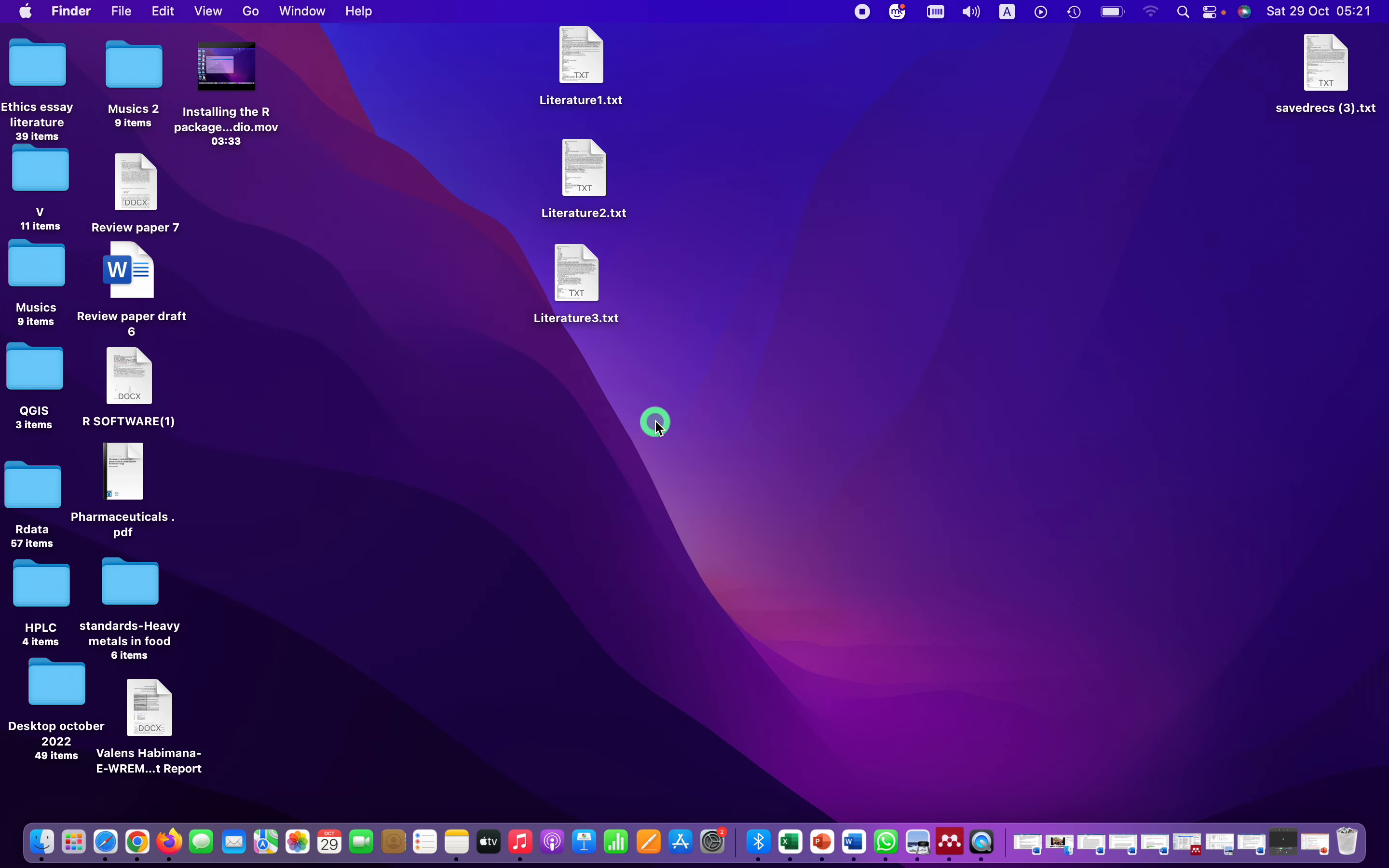
drag(1318, 80, 607, 437)
Rename the savedrecs (3).txt copy on the desktop as Literature 4.txt
right_click(589, 403)
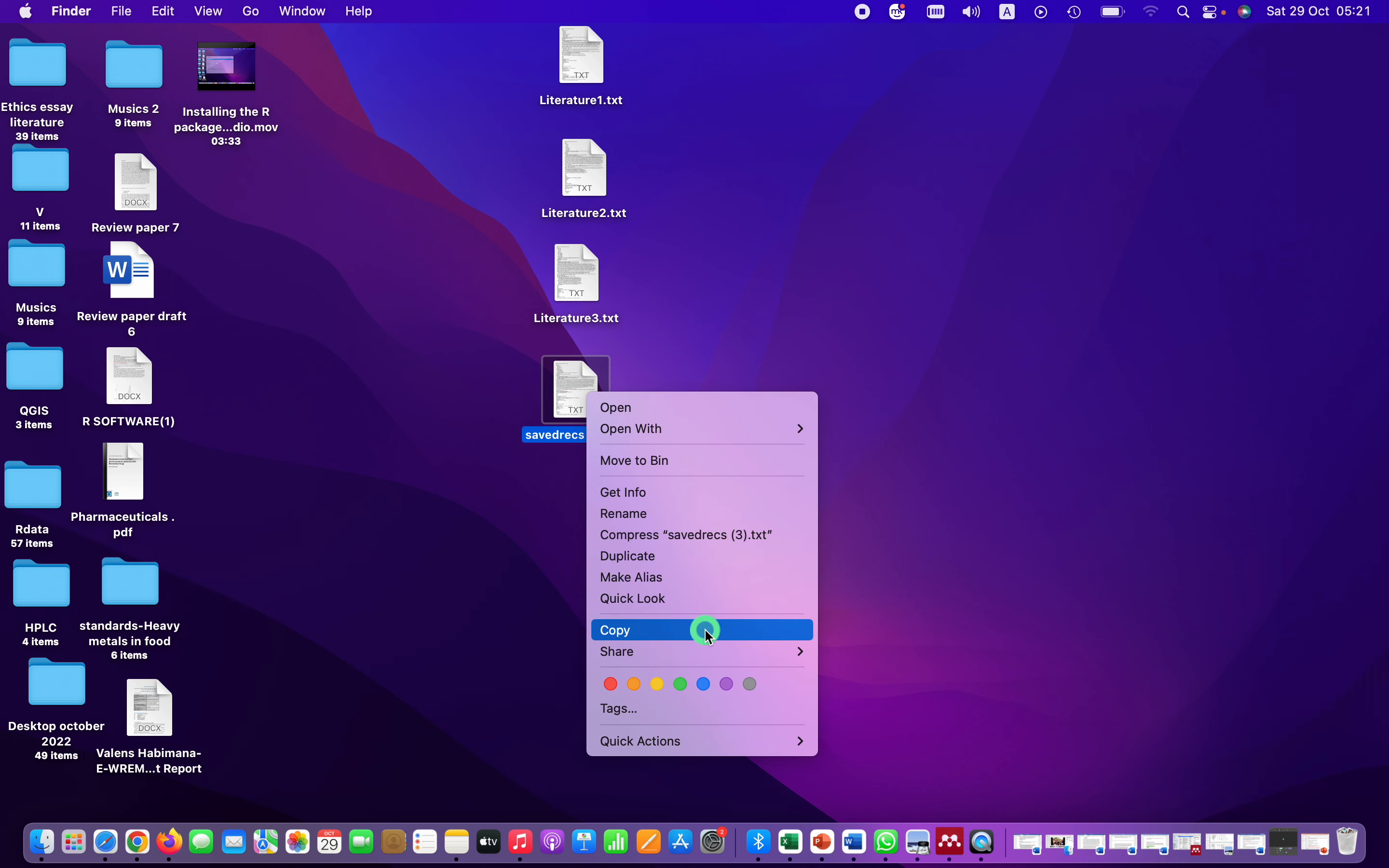
click(652, 510)
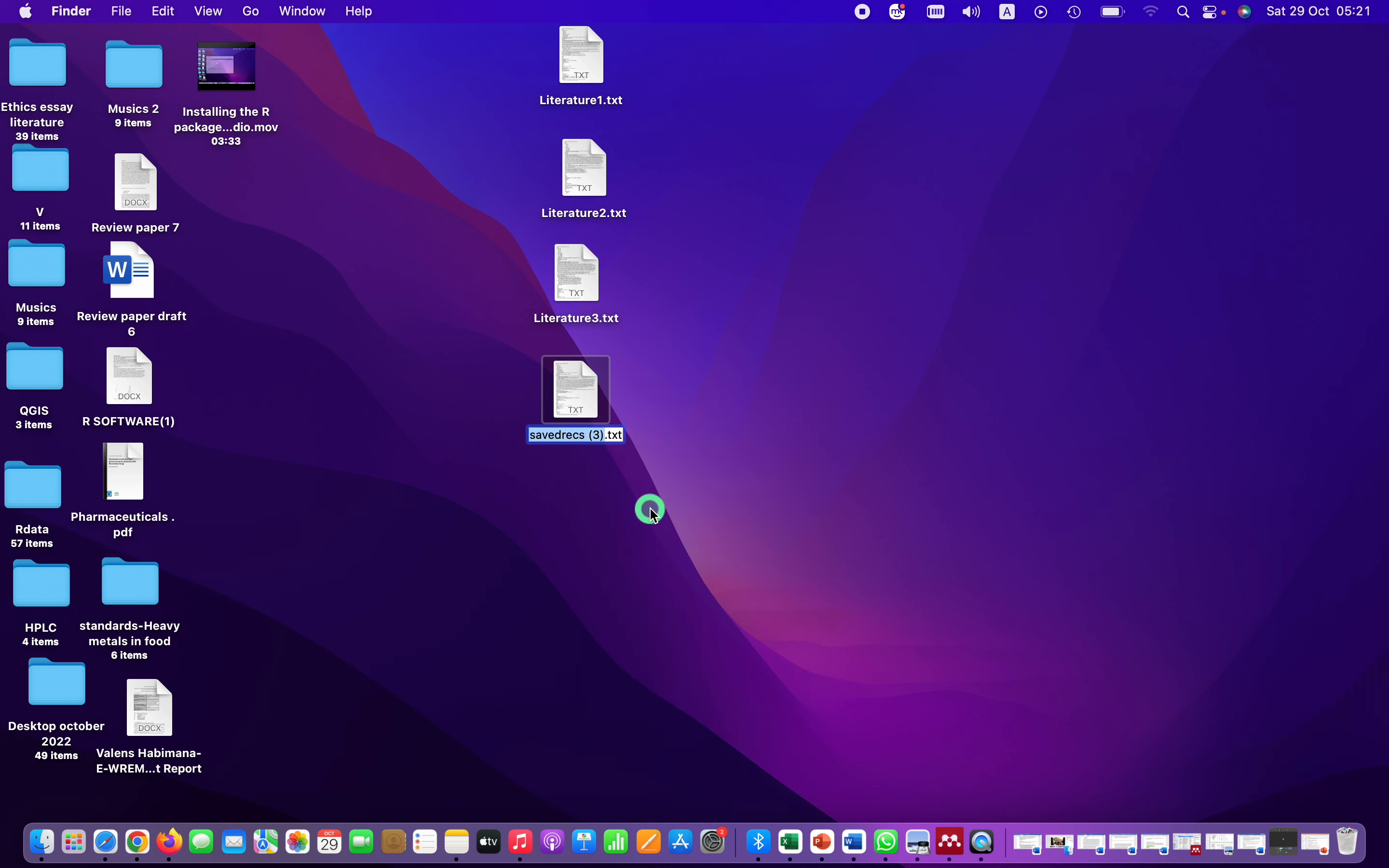
text(Li)
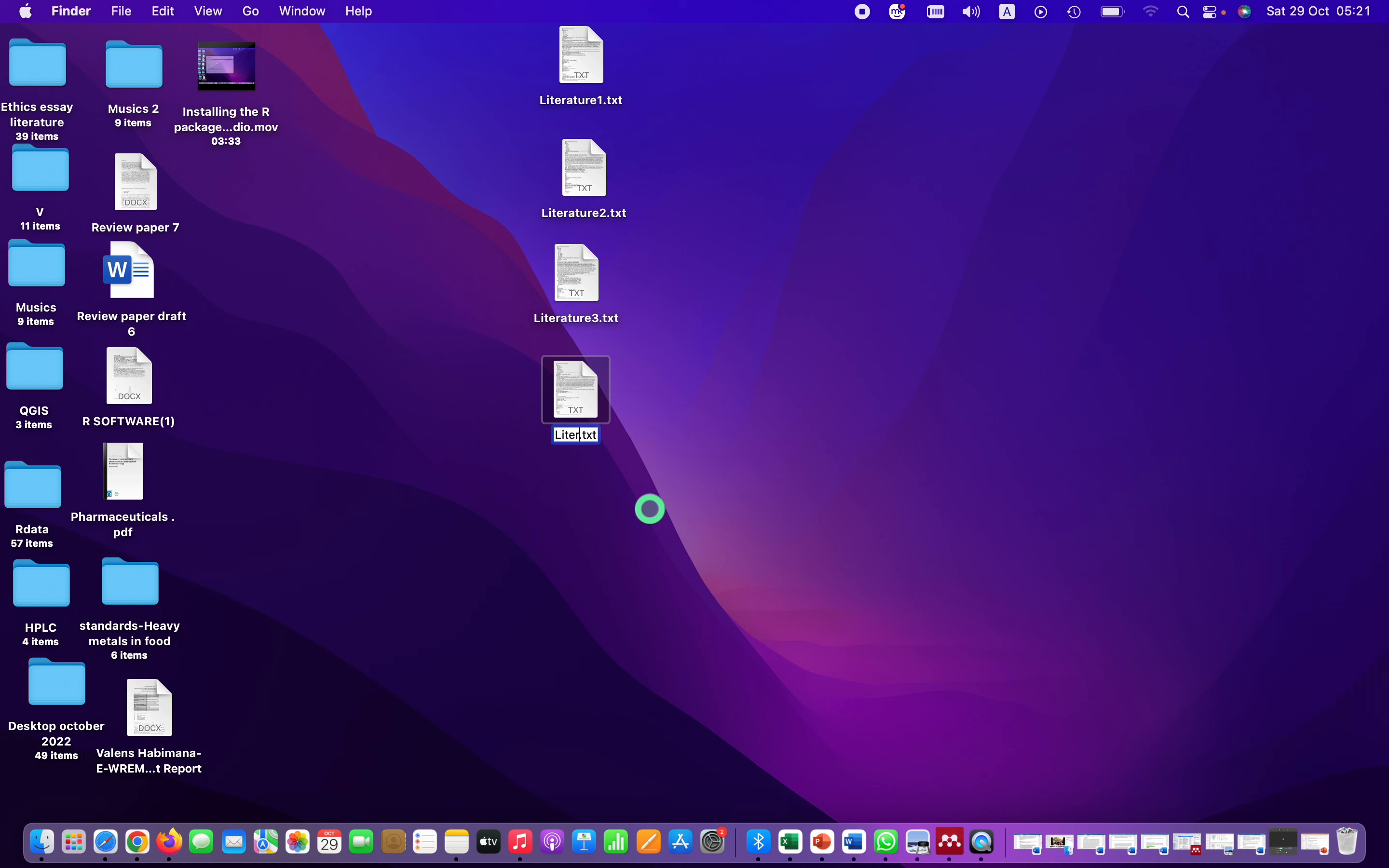
text(terature )
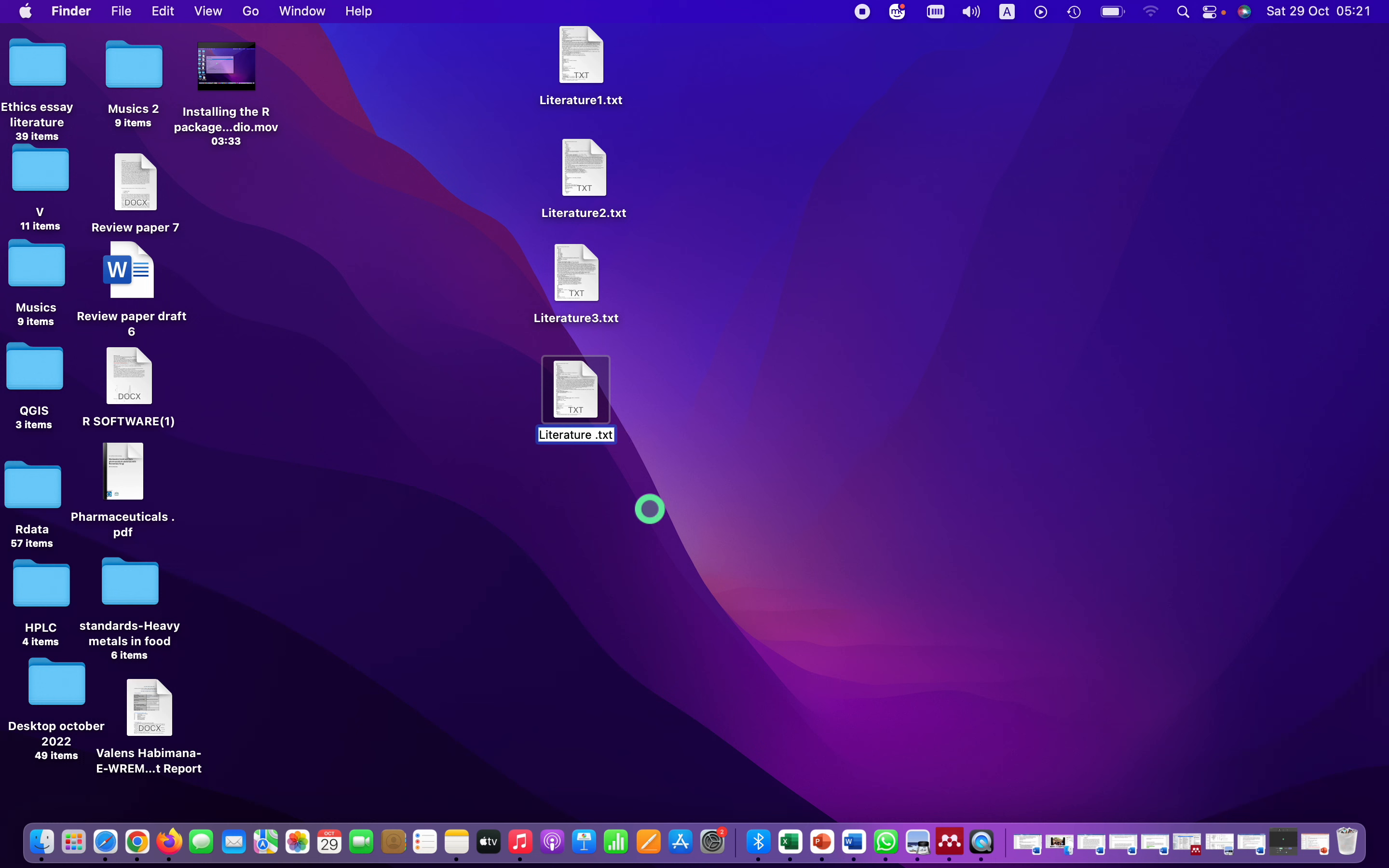
text(4)
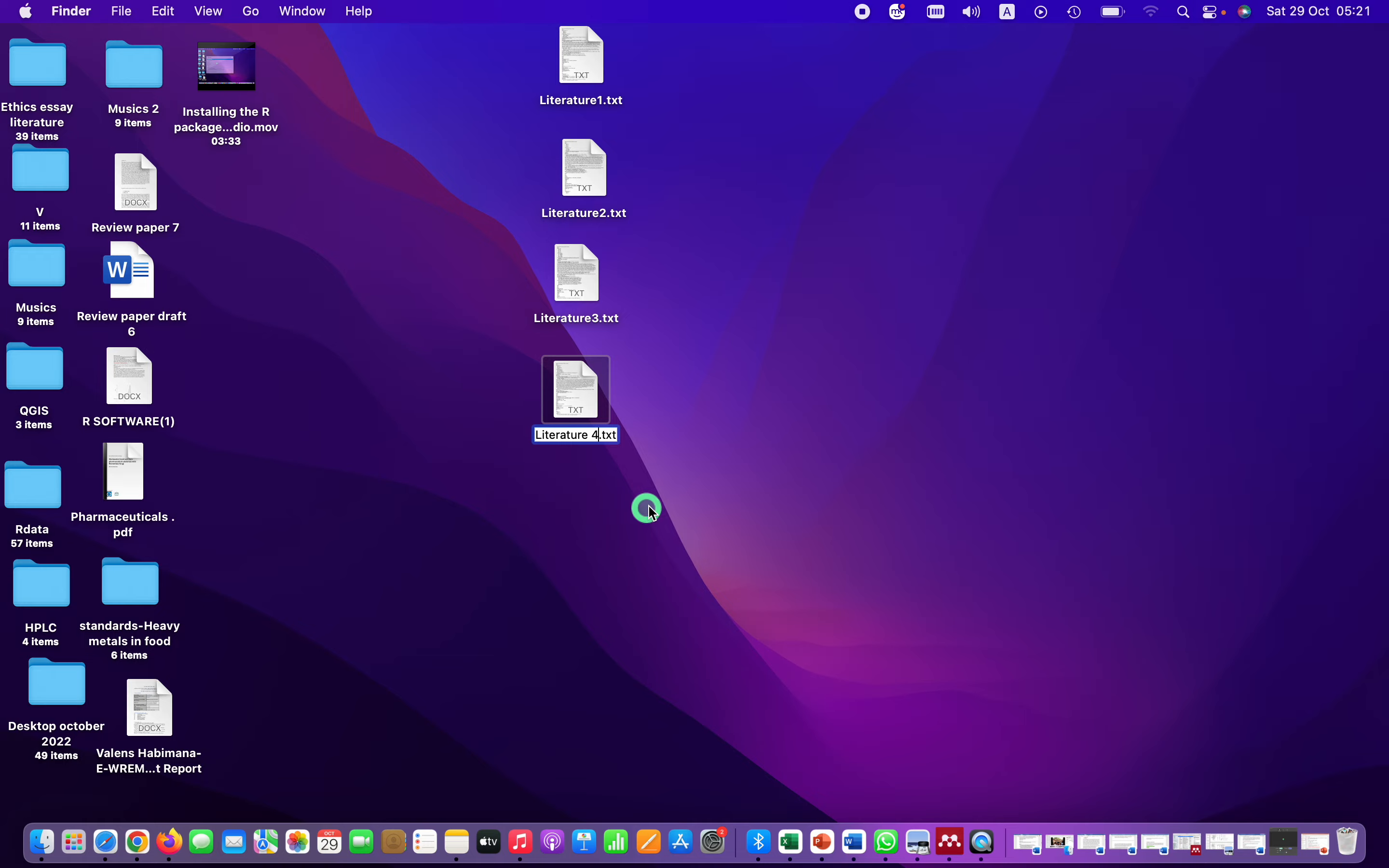
click(799, 404)
Switch to Chrome and set up a plain text file export of the search results for records 4001 to 5000
click(144, 852)
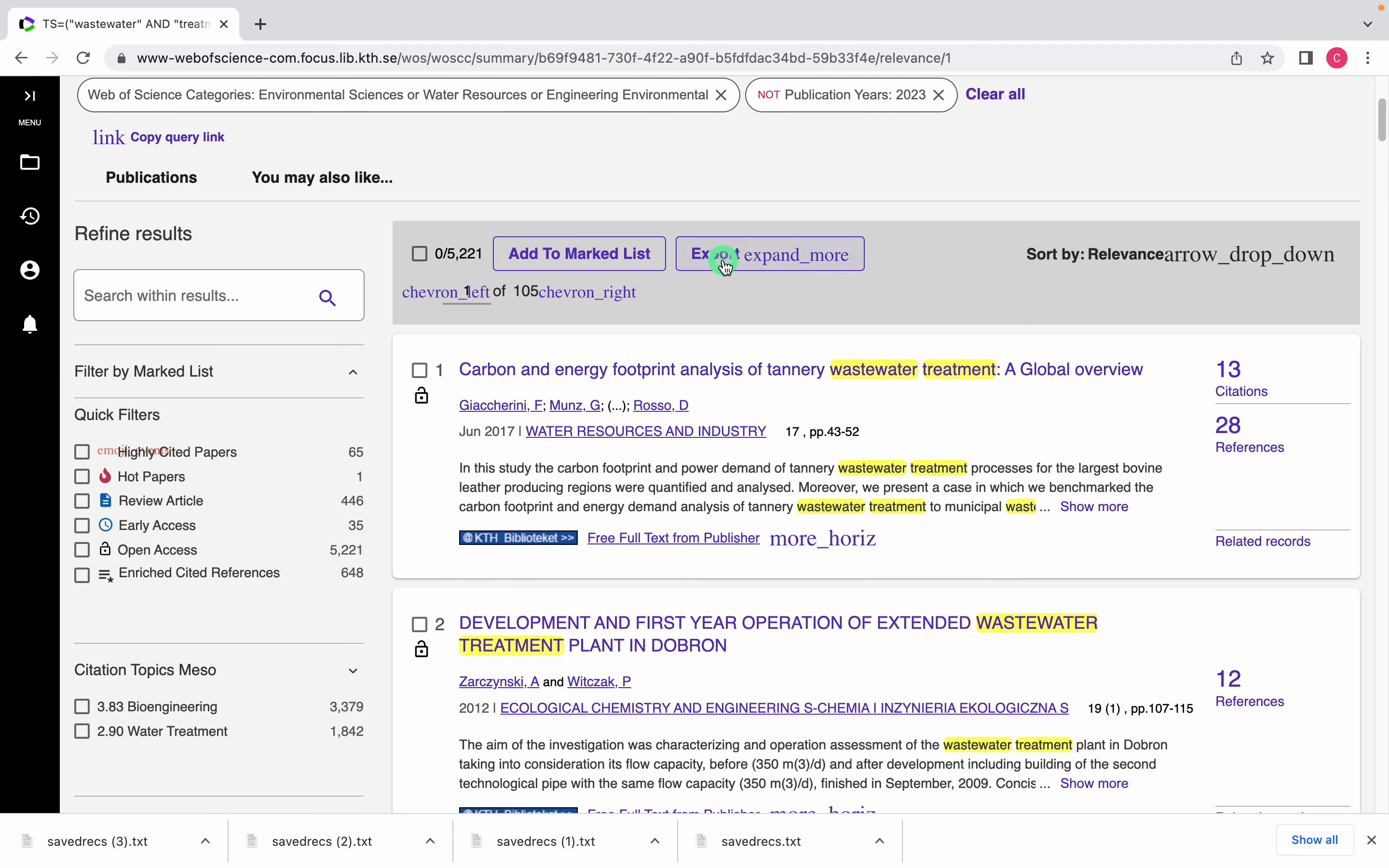
click(724, 261)
click(752, 348)
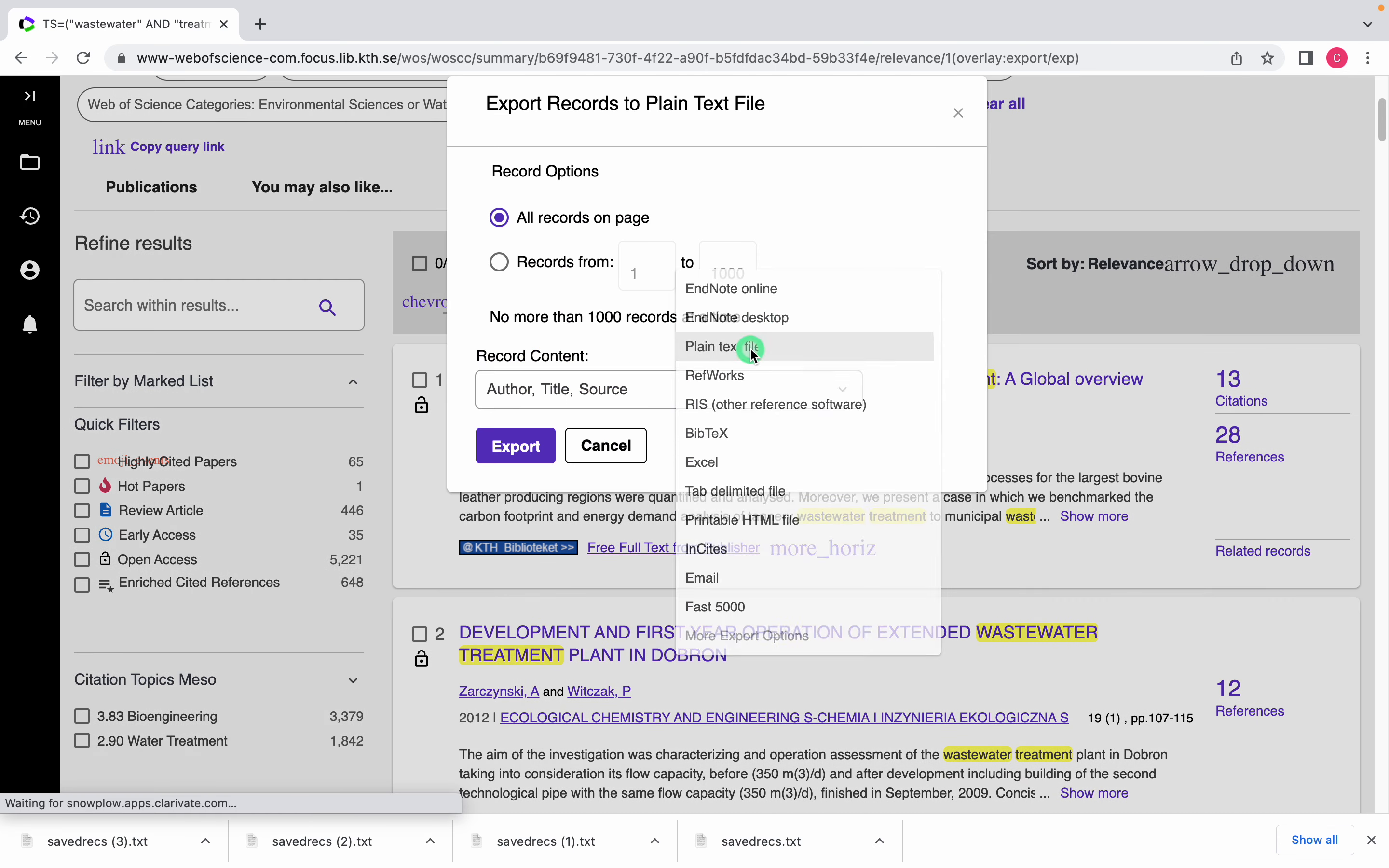
click(528, 281)
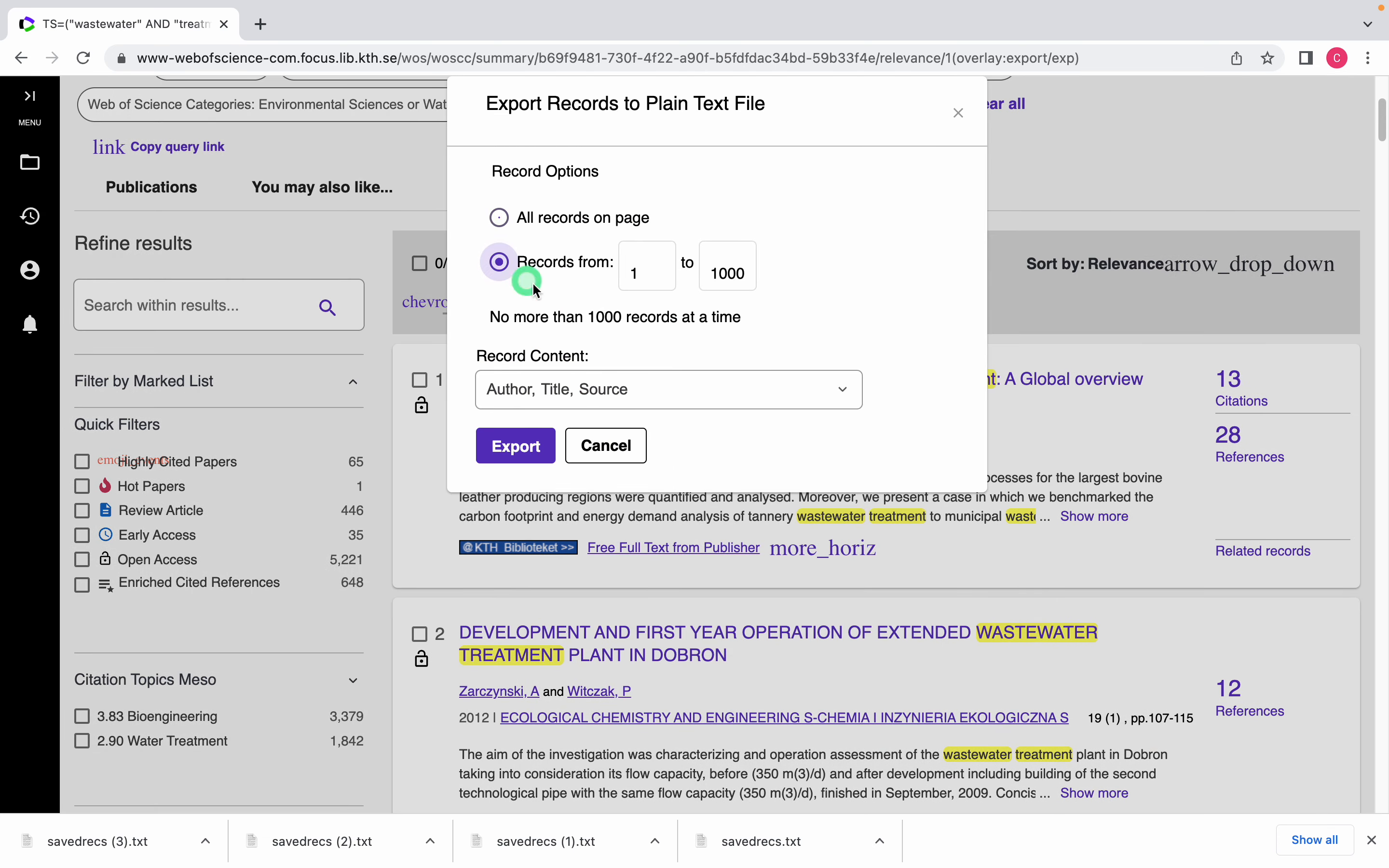
click(640, 279)
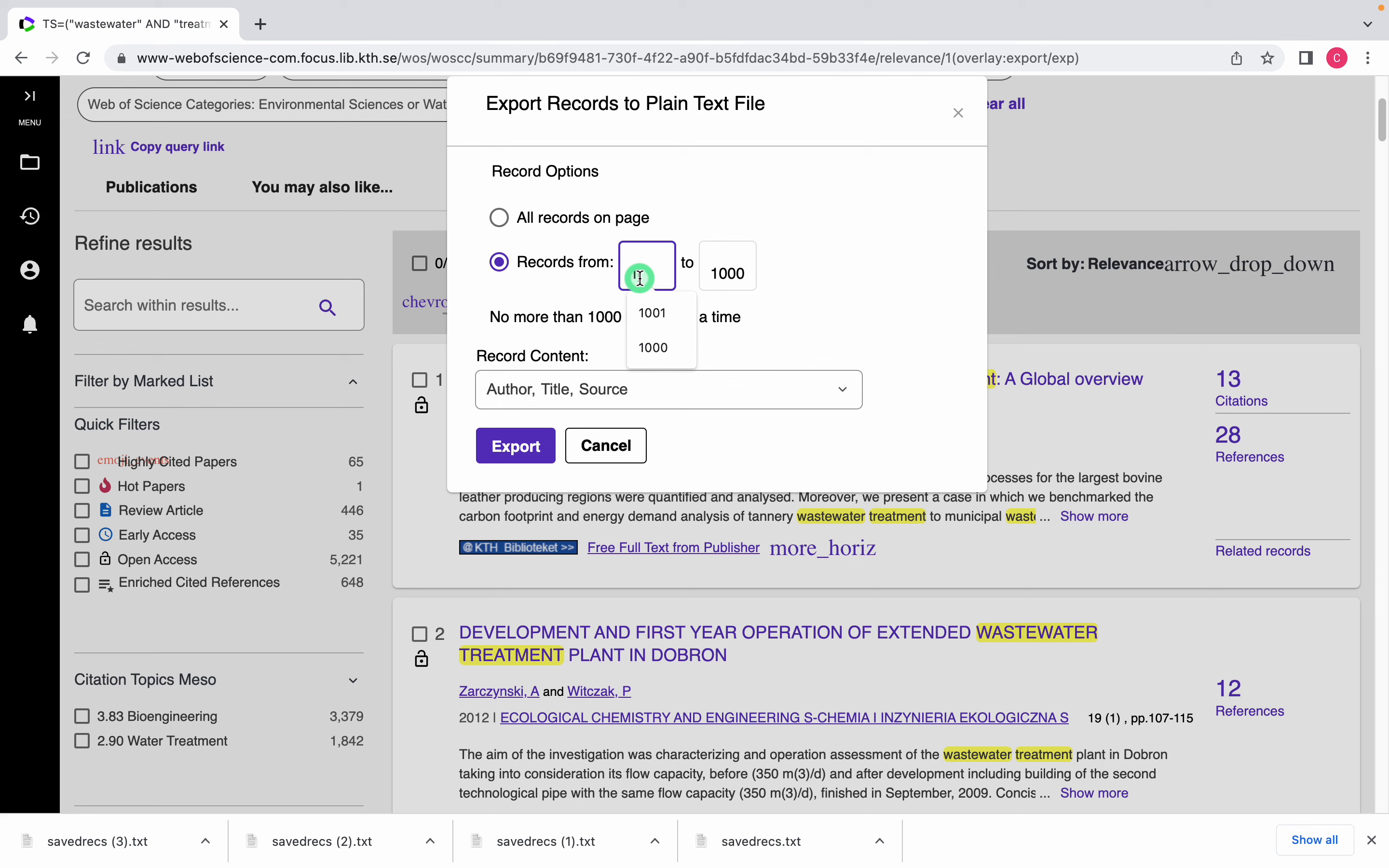
key(BackSpace)
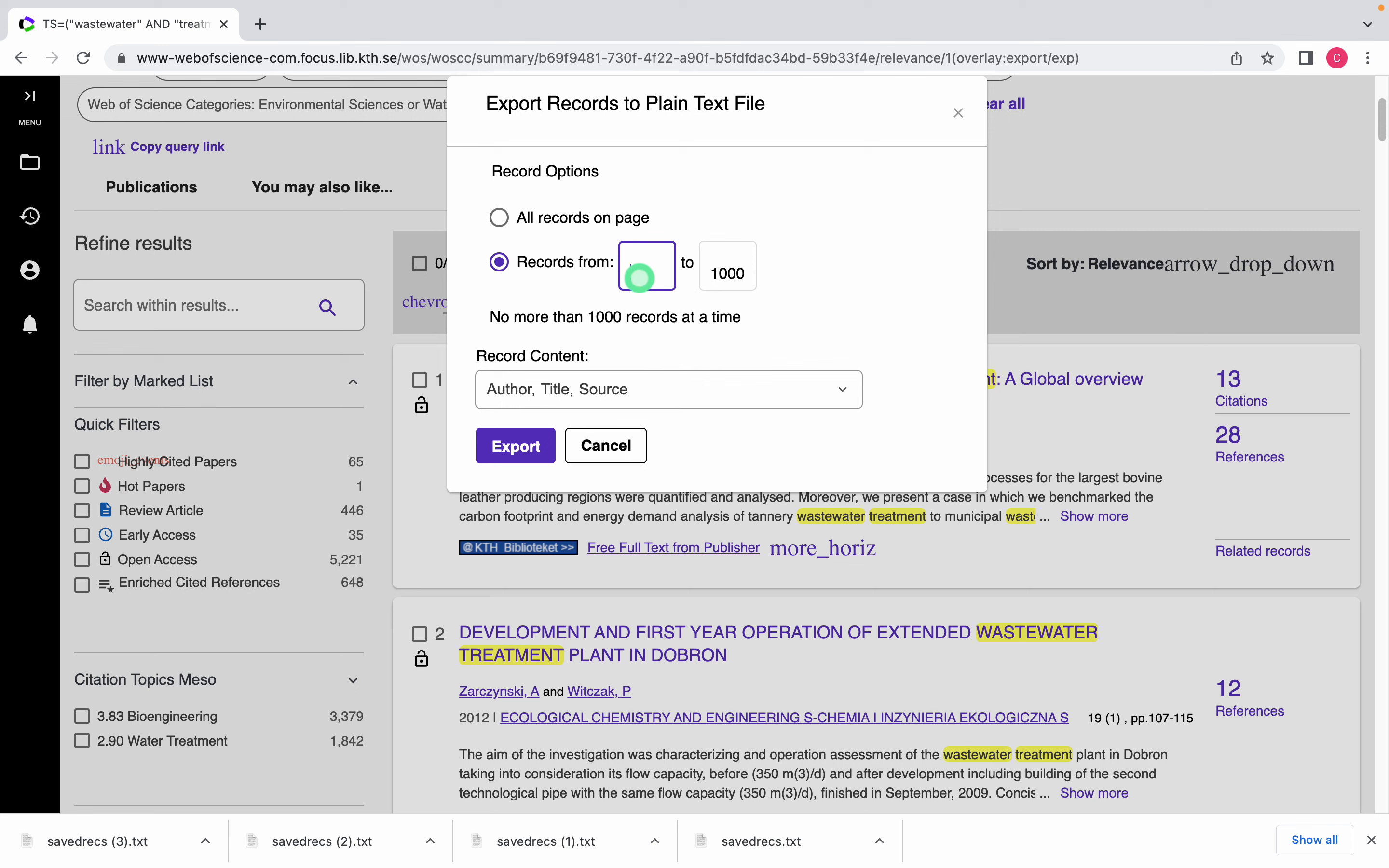
text(400)
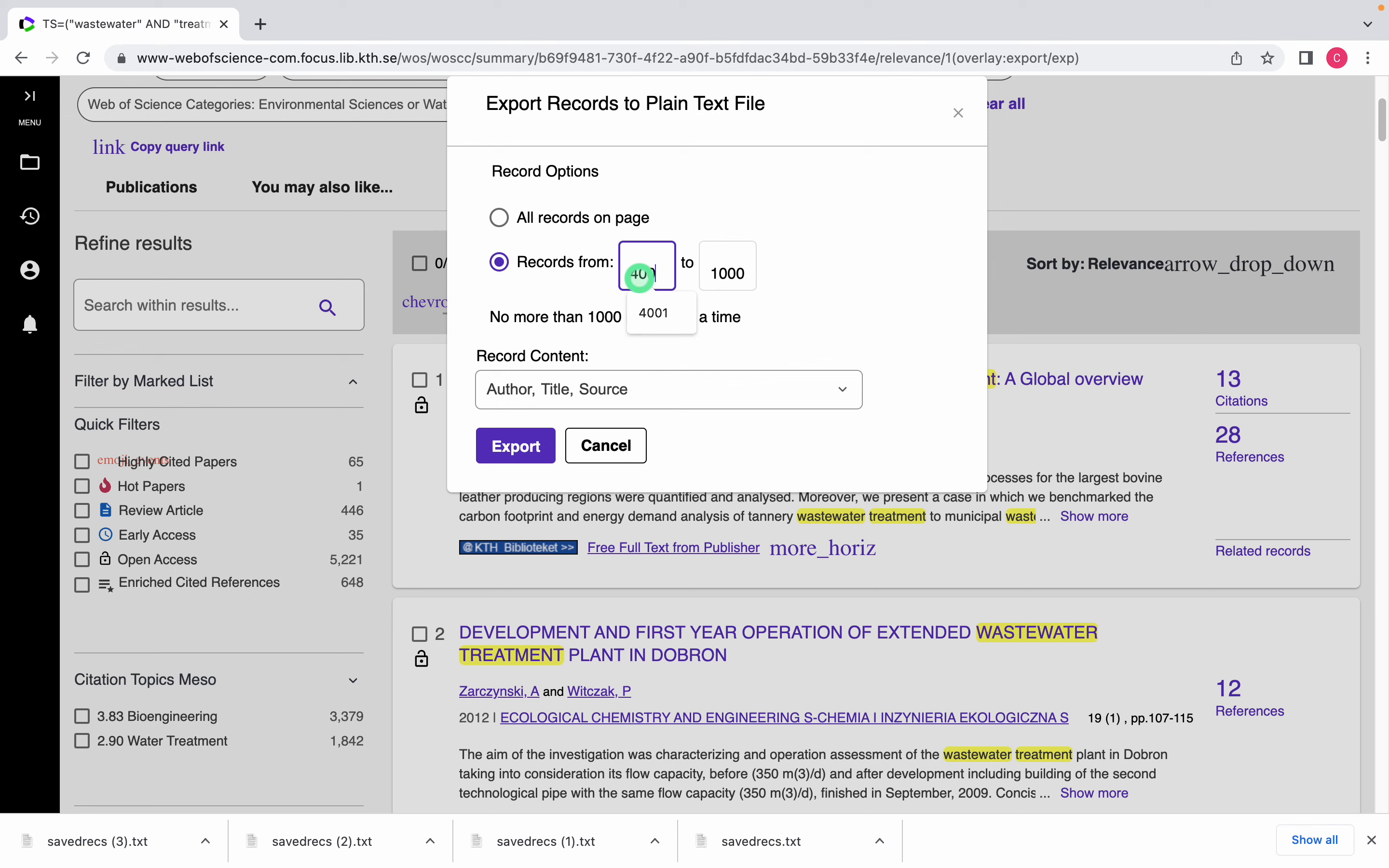
text(1)
click(718, 270)
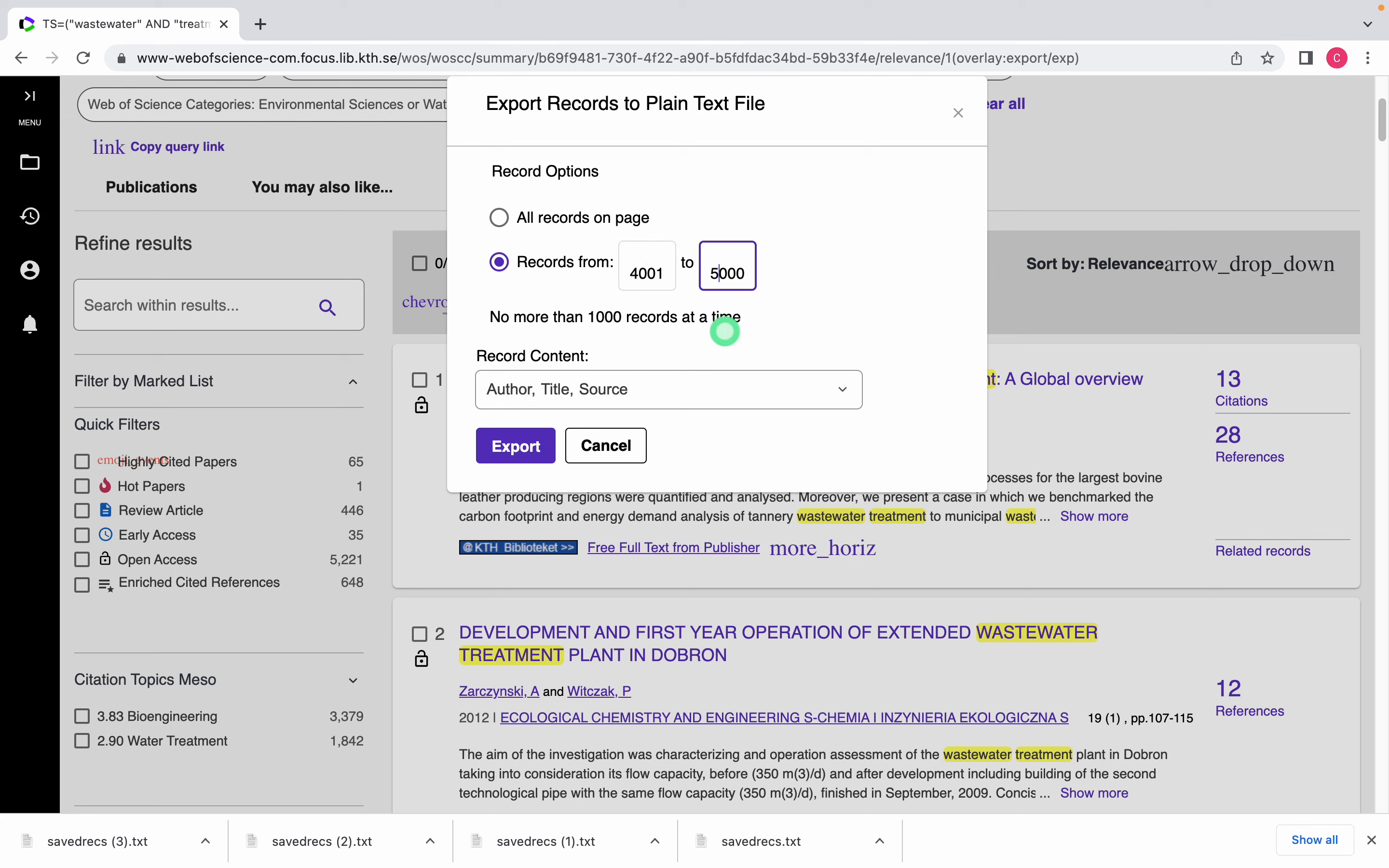
Choose Full Record as the record content and export records 4001 to 5000
click(726, 389)
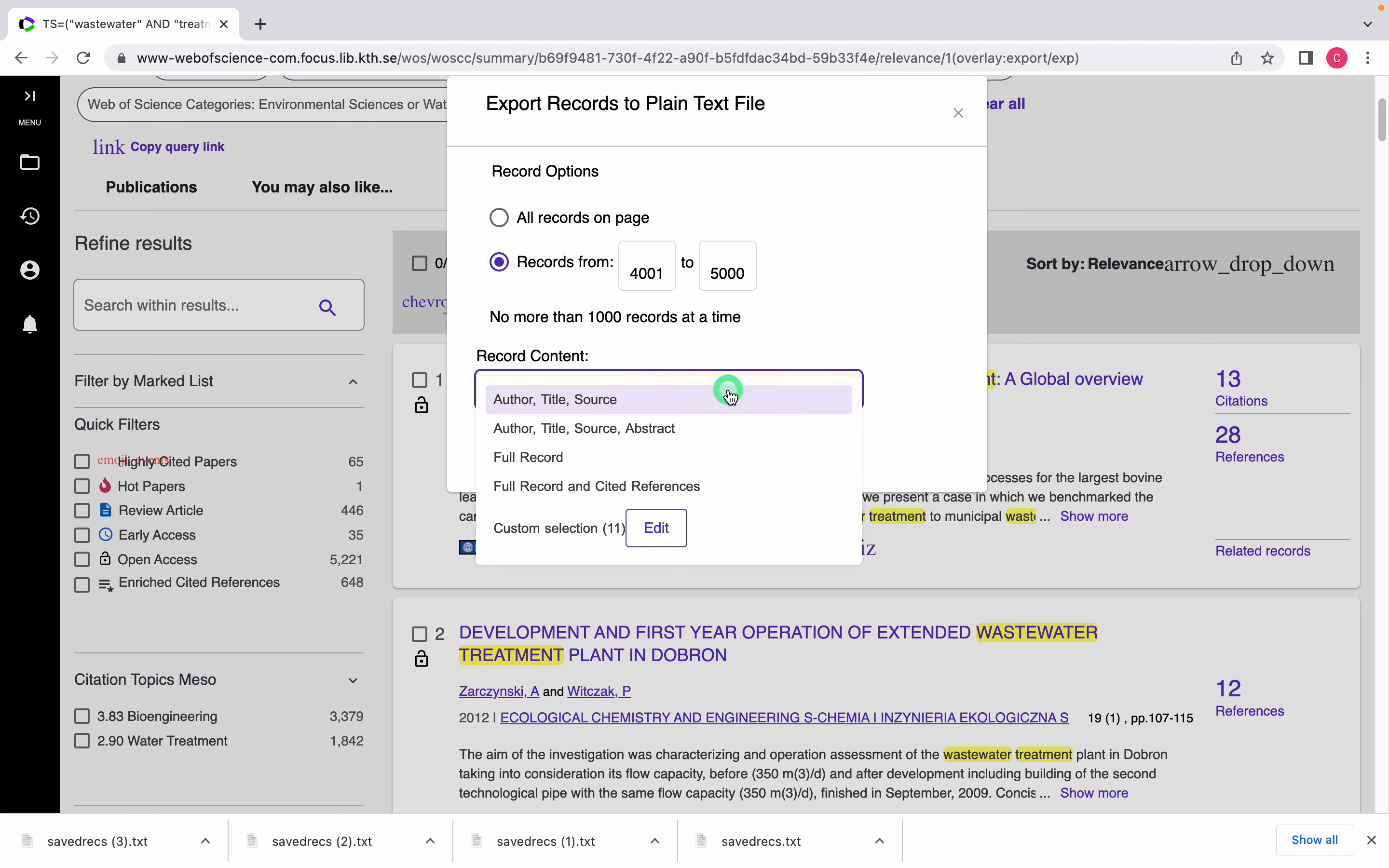
click(655, 454)
click(524, 453)
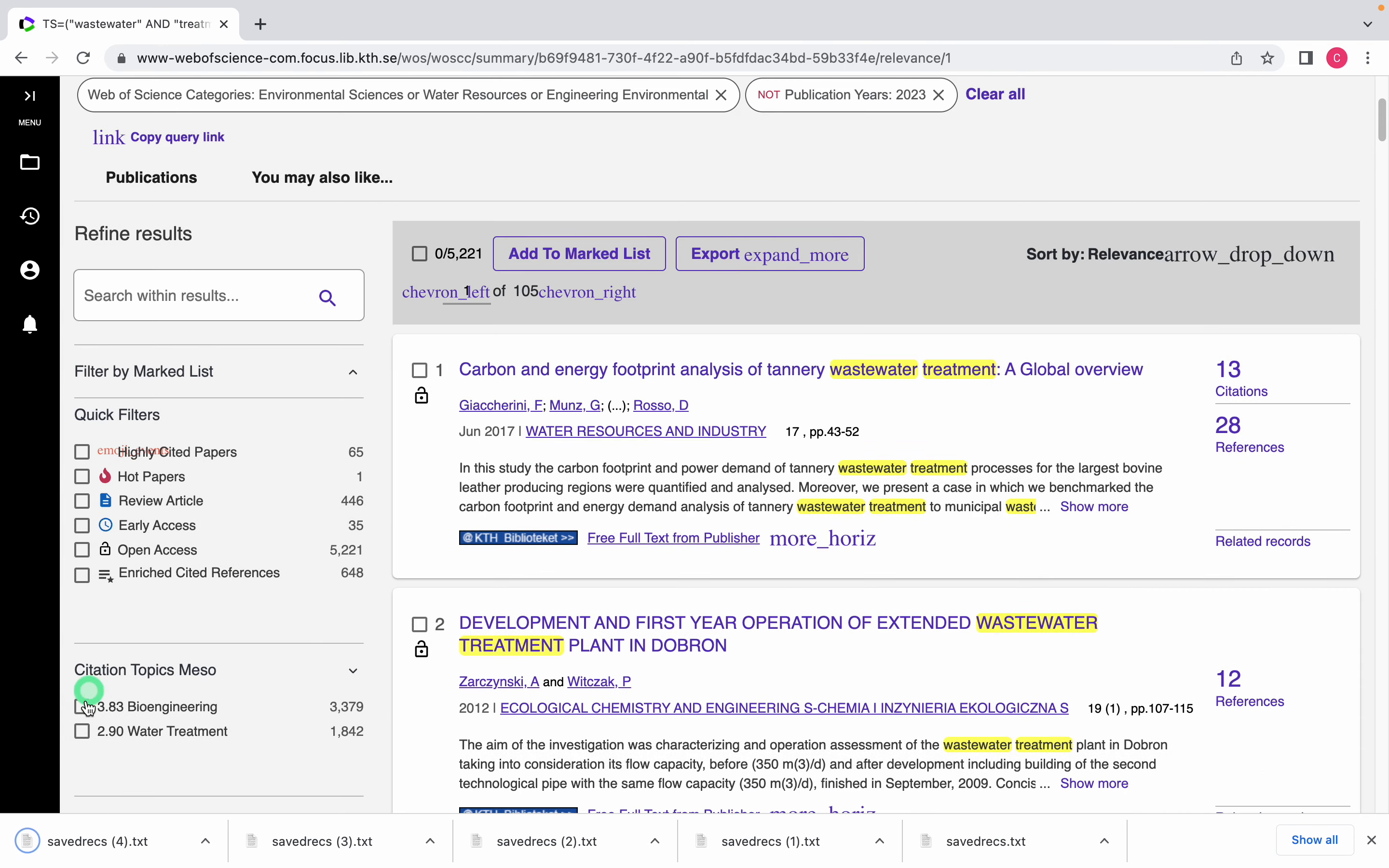
Copy savedrecs (4).txt from the Downloads folder to the desktop and place it below Literature 4.txt
right_click(69, 854)
click(121, 815)
right_click(404, 199)
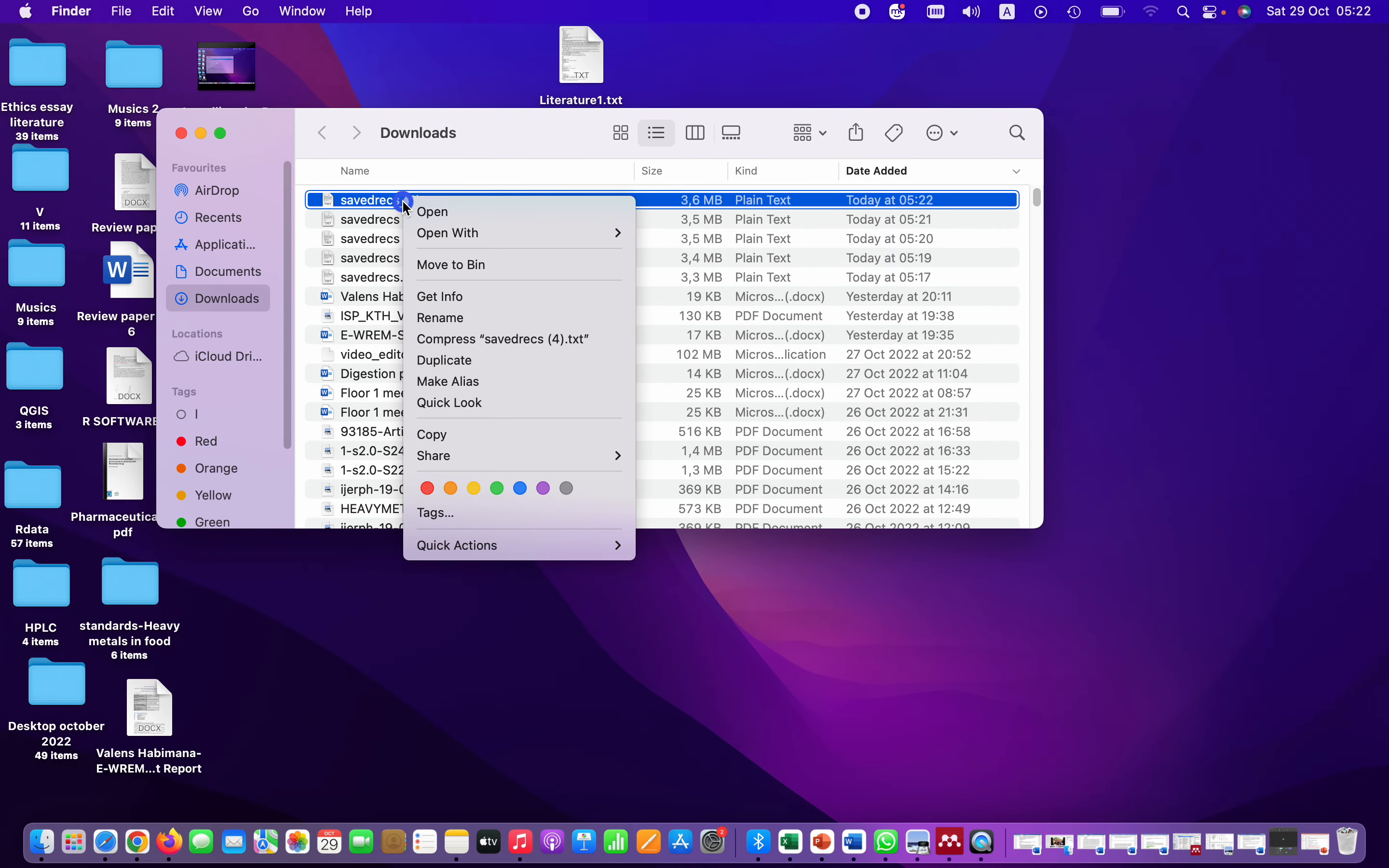
click(481, 443)
click(184, 138)
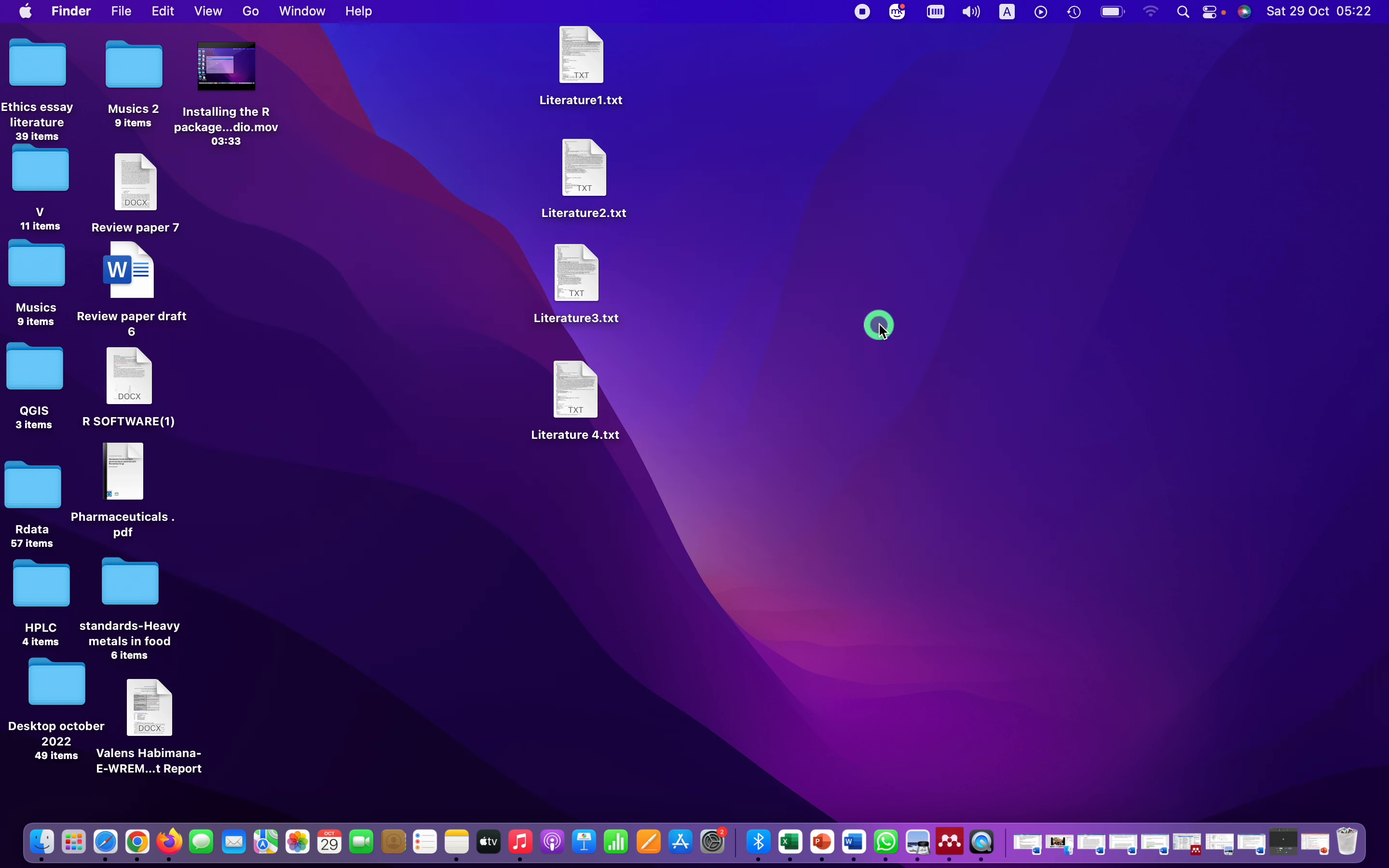
right_click(911, 248)
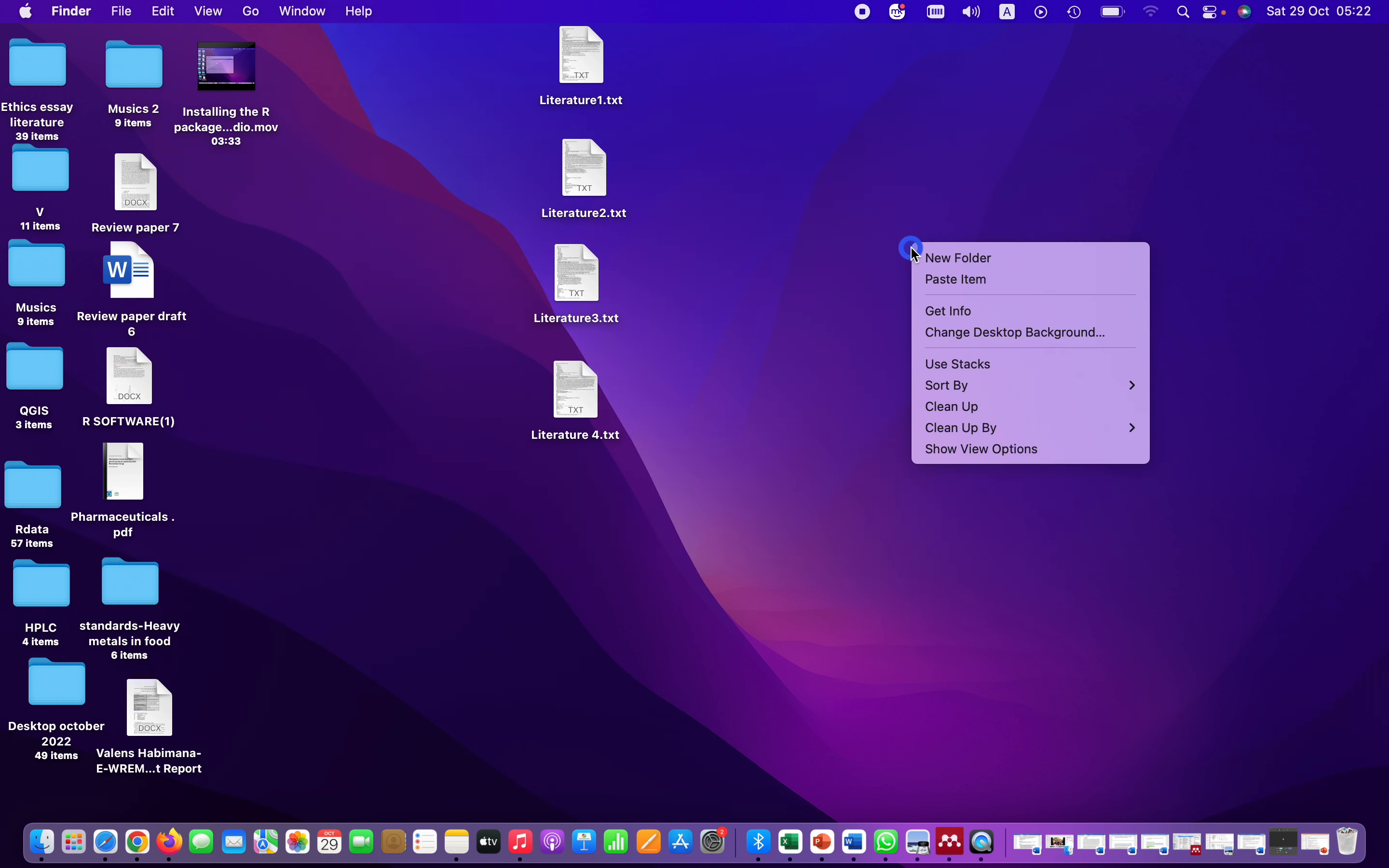
click(967, 279)
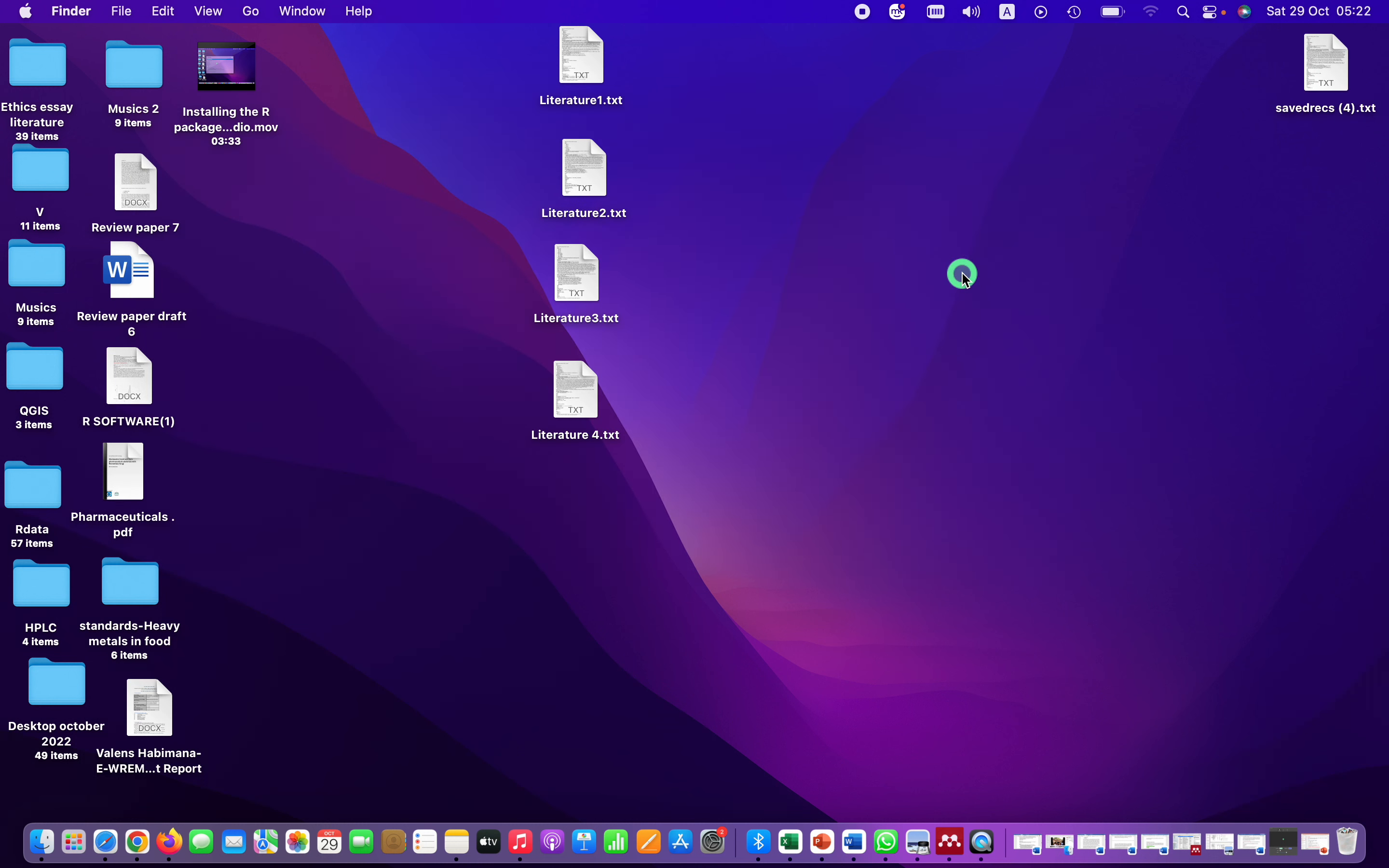
drag(1314, 87, 568, 512)
Rename the savedrecs (4).txt copy on the desktop as Literature5.txt
right_click(594, 511)
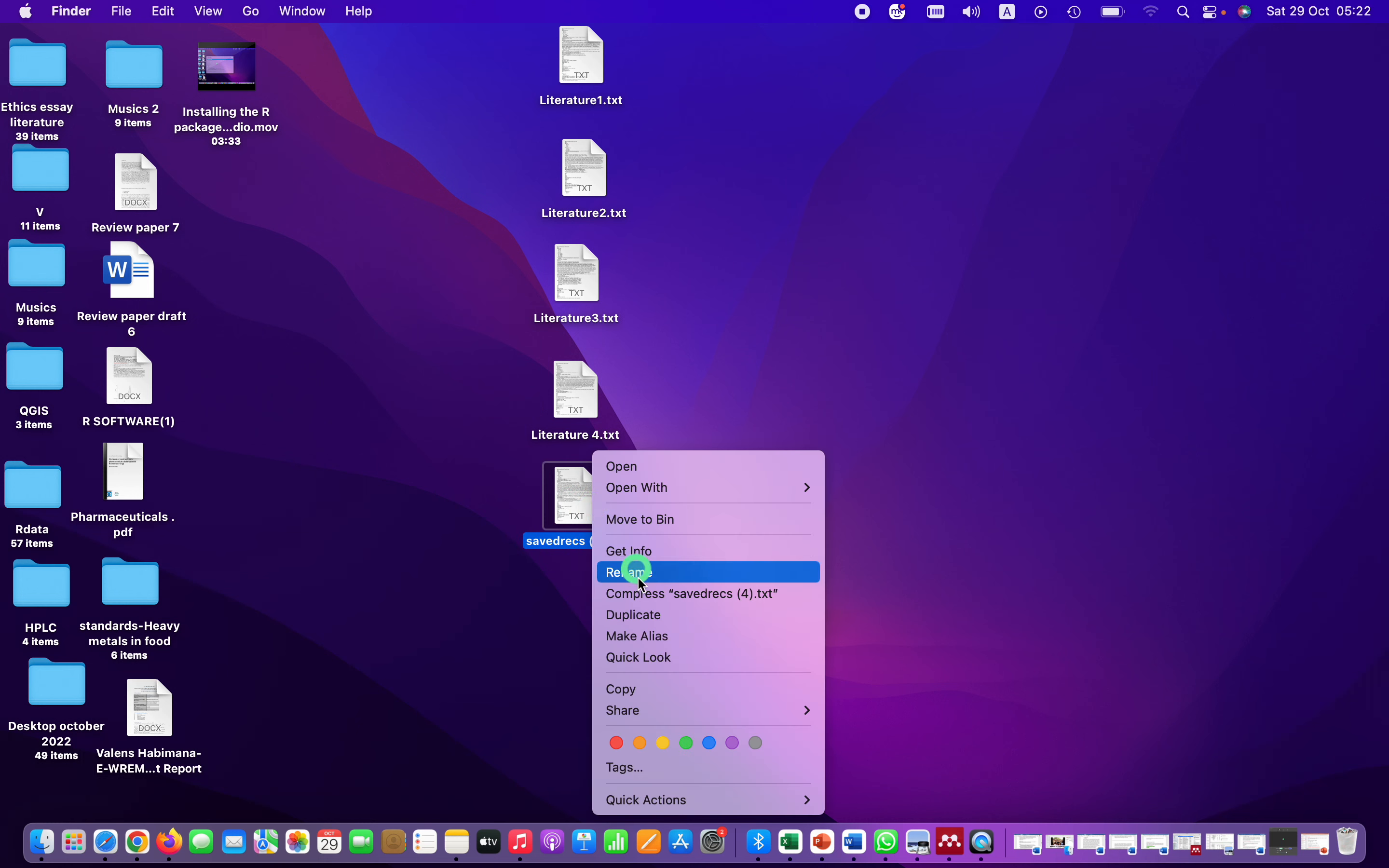
click(663, 573)
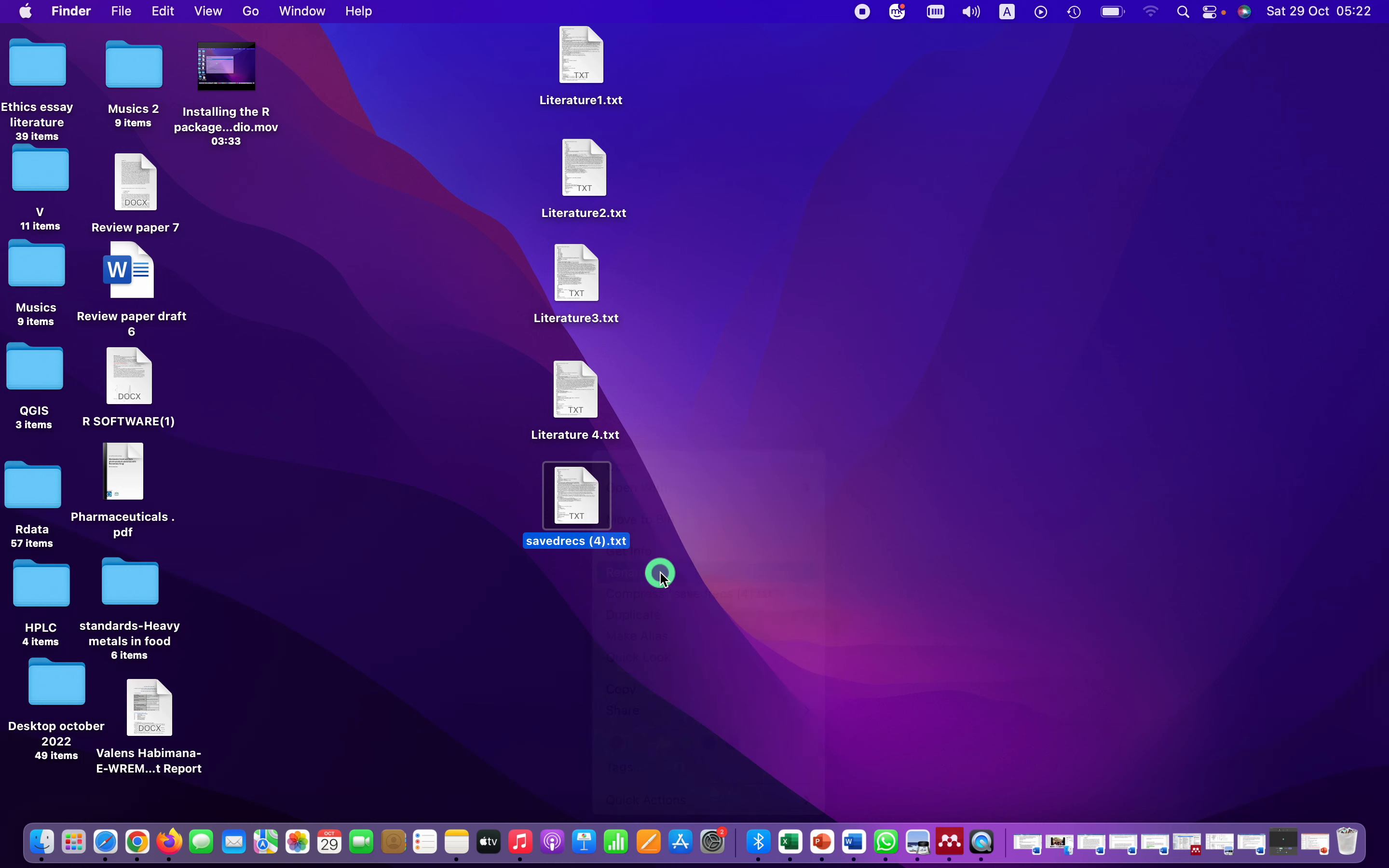
text(Literature5)
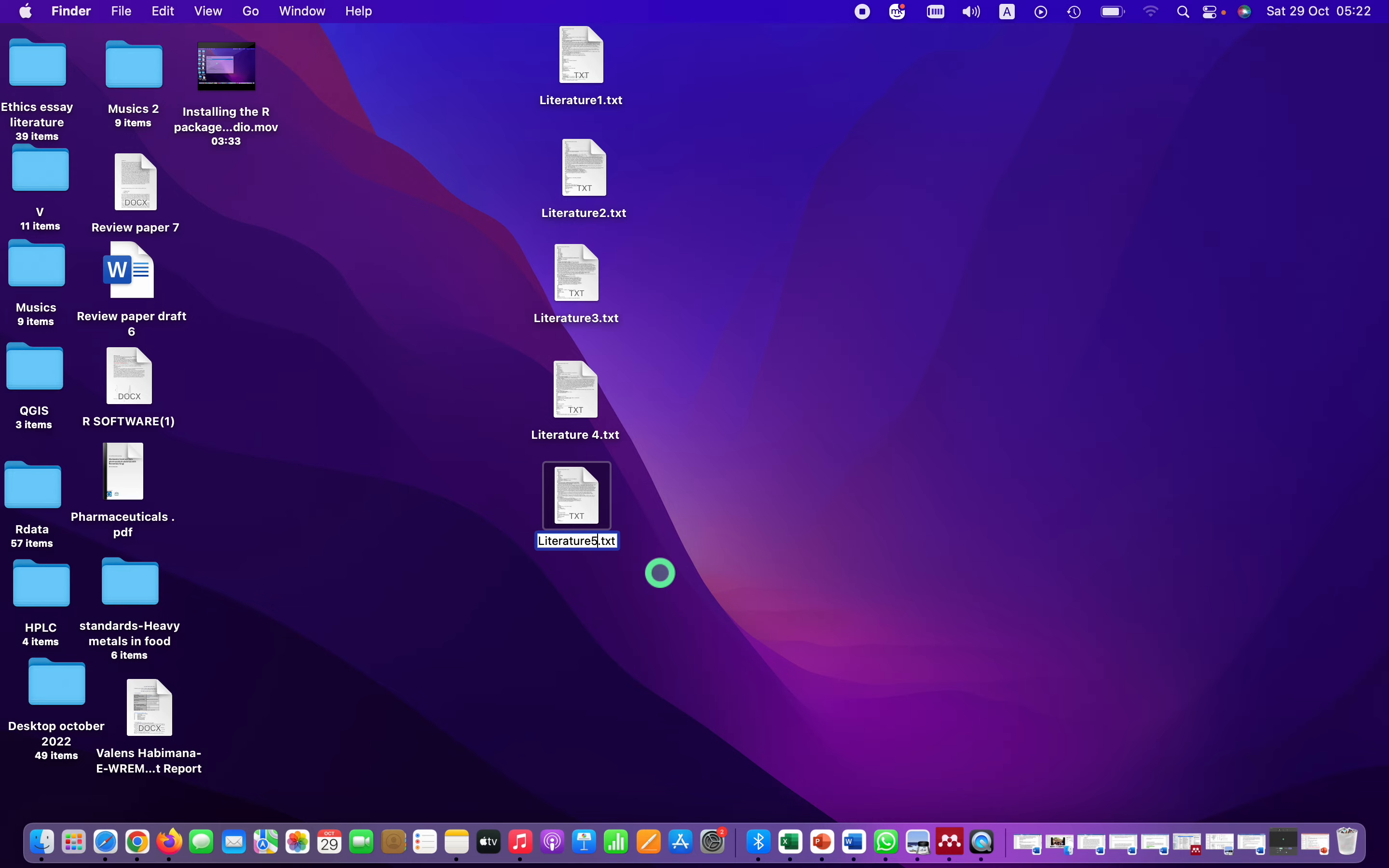
click(659, 575)
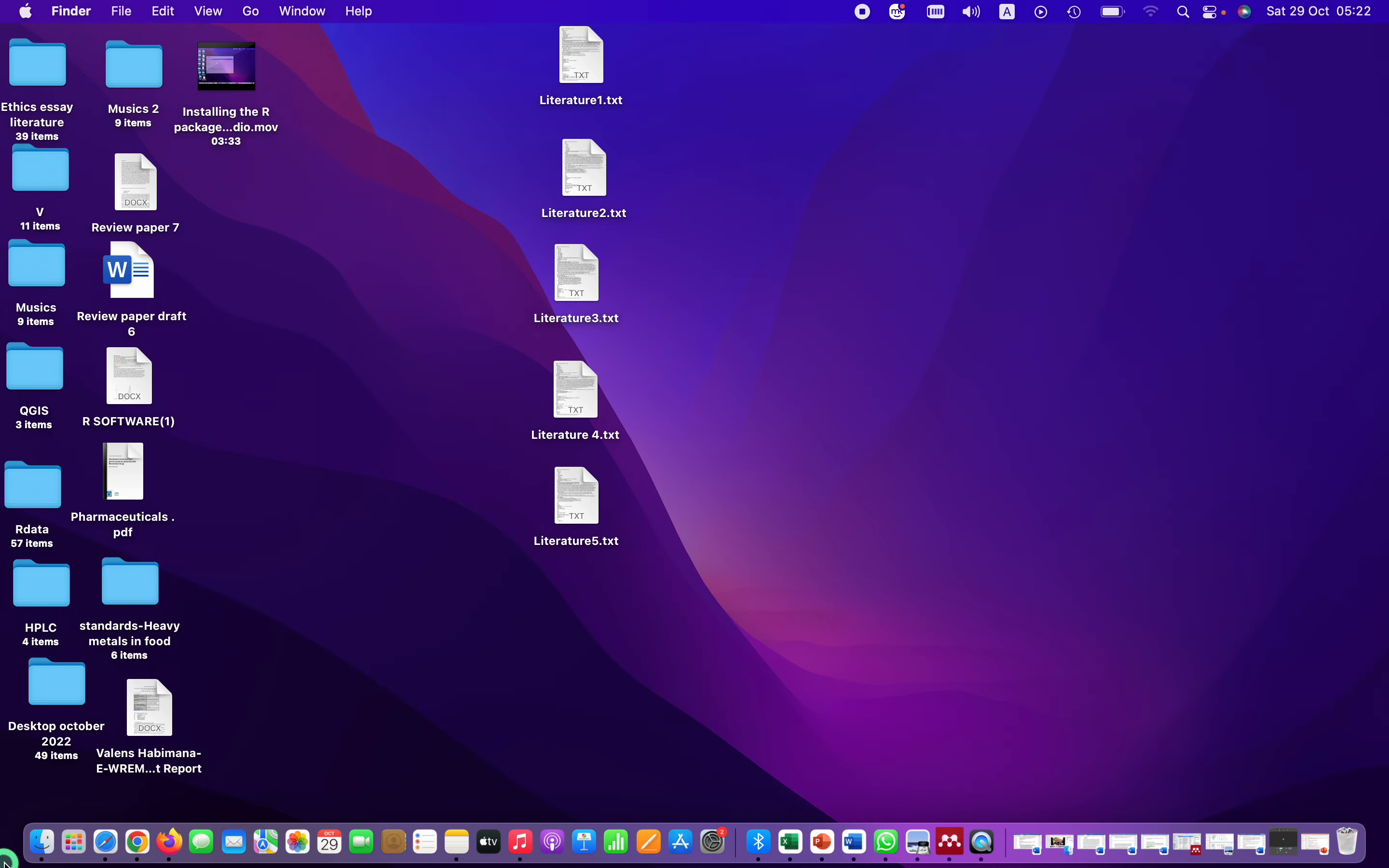
Switch to Chrome and set up a plain text file export of the search results for records 5001 to 5221
click(139, 854)
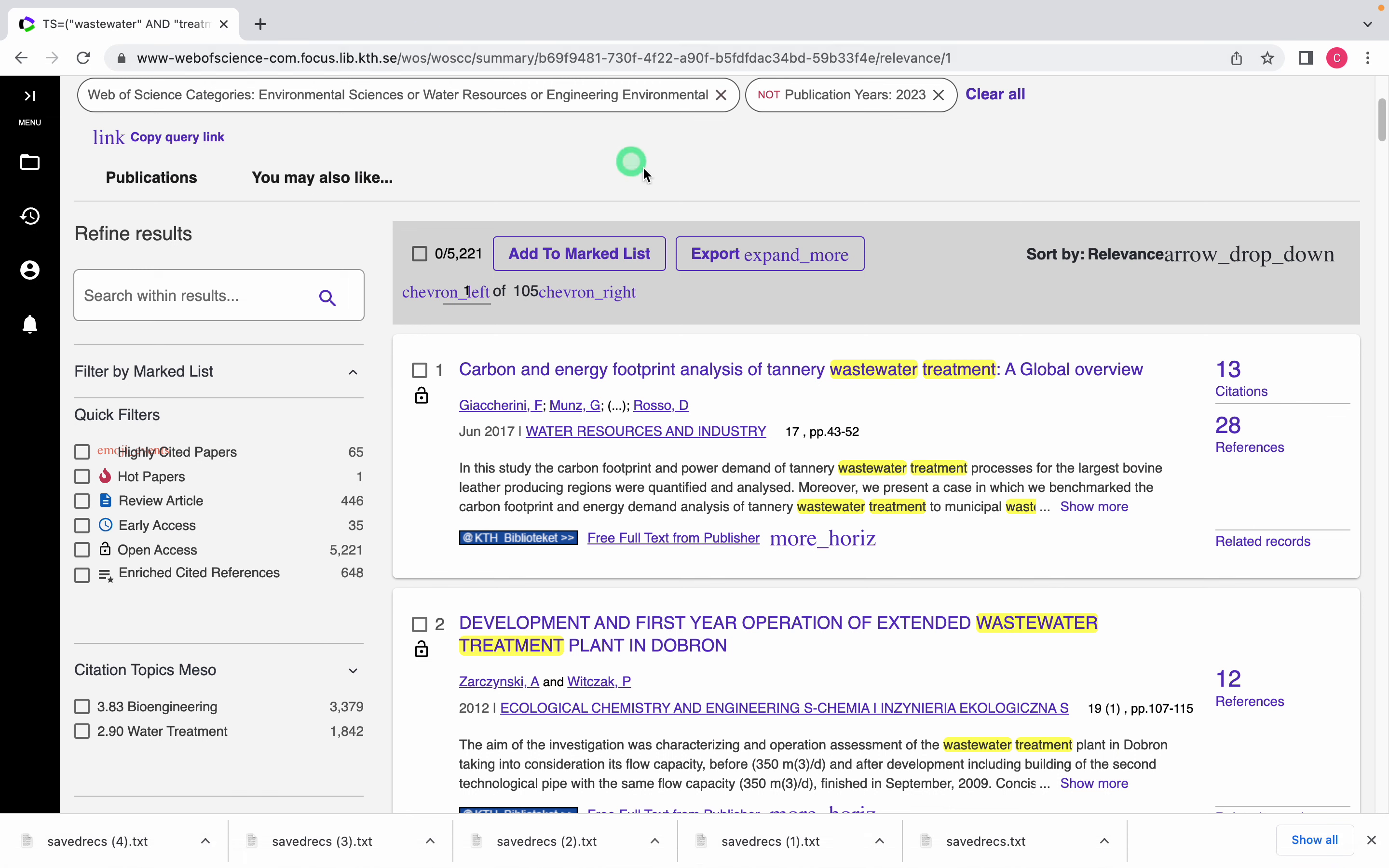
click(780, 257)
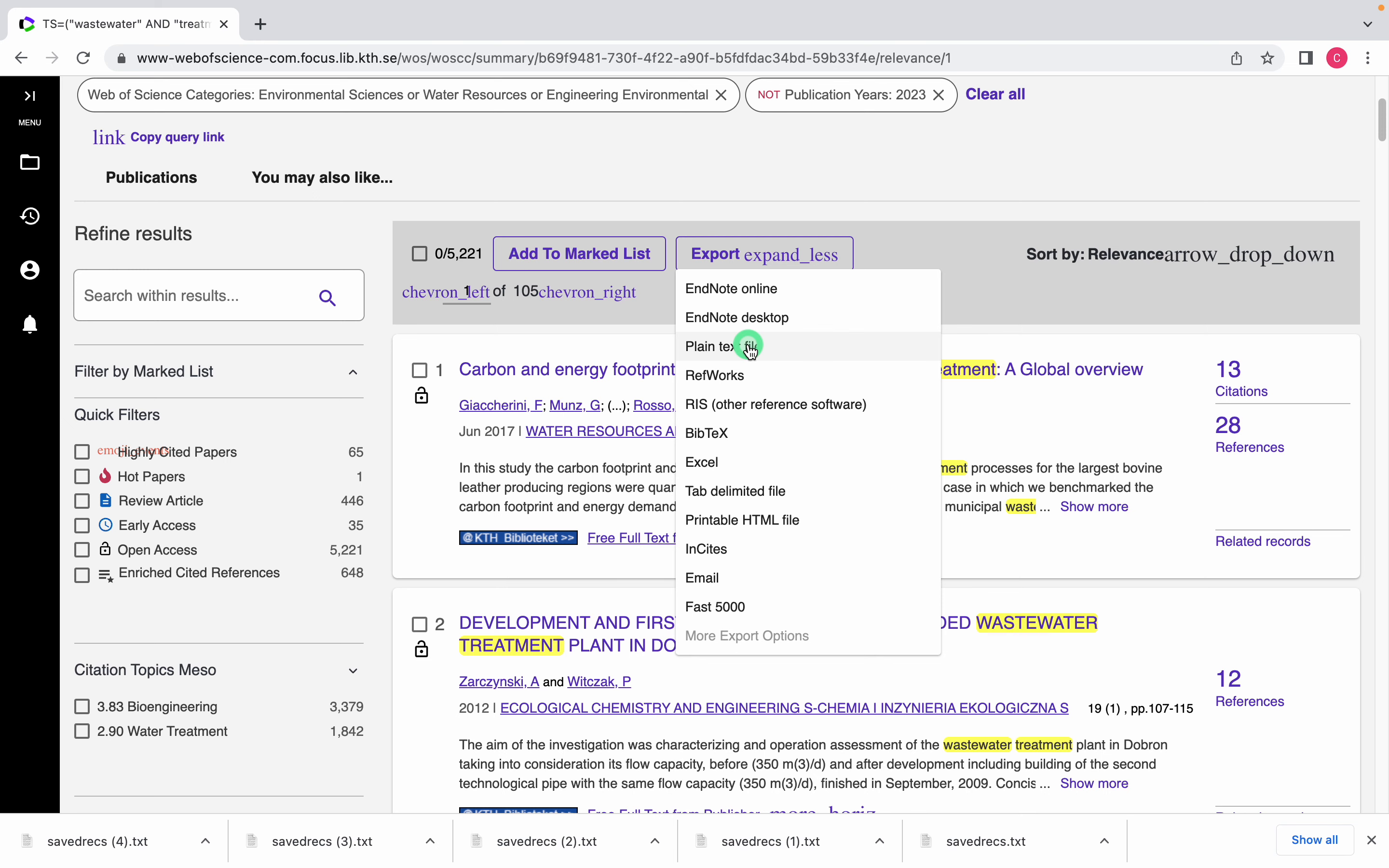
click(751, 347)
click(498, 265)
click(648, 266)
key(BackSpace)
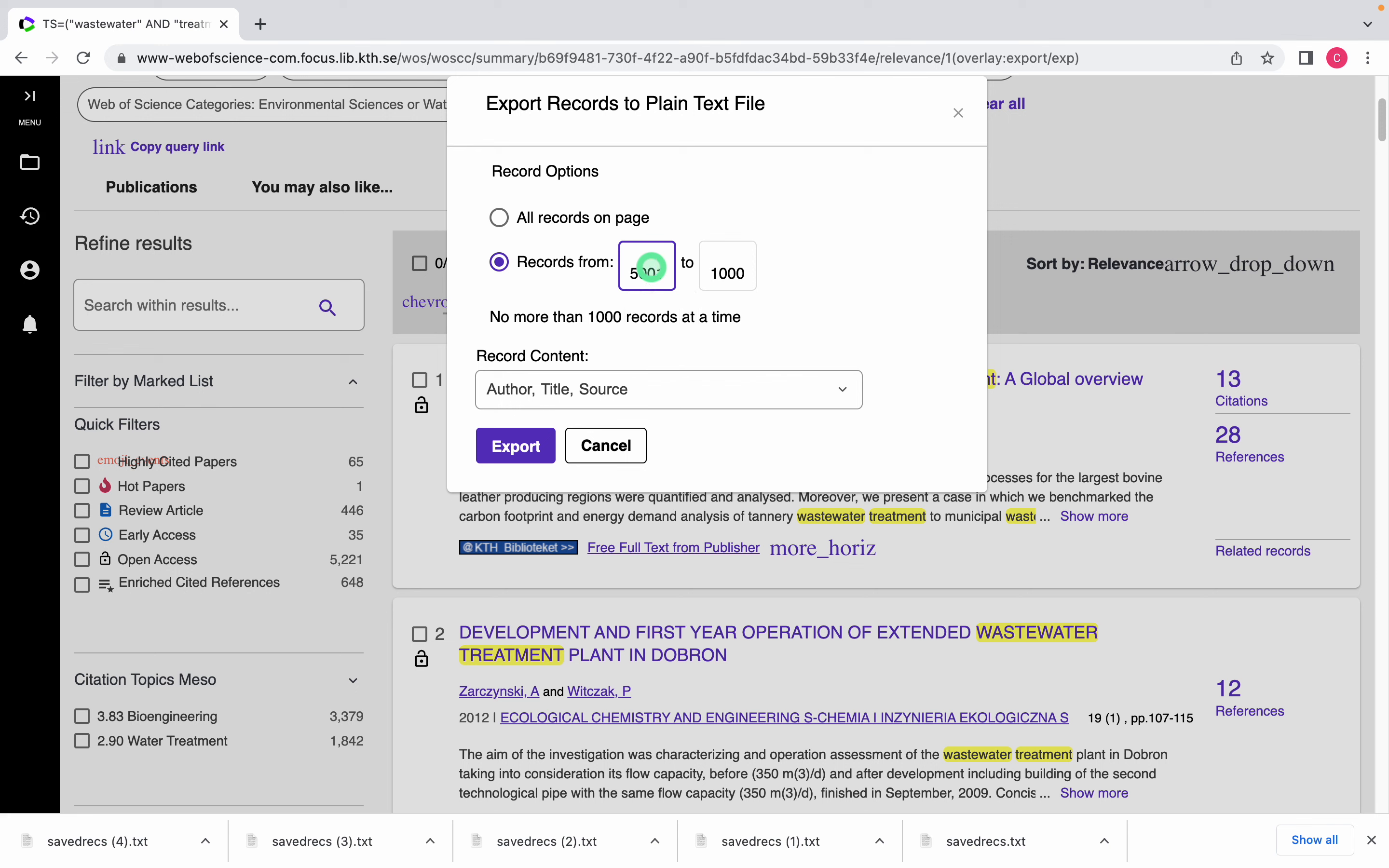
click(726, 270)
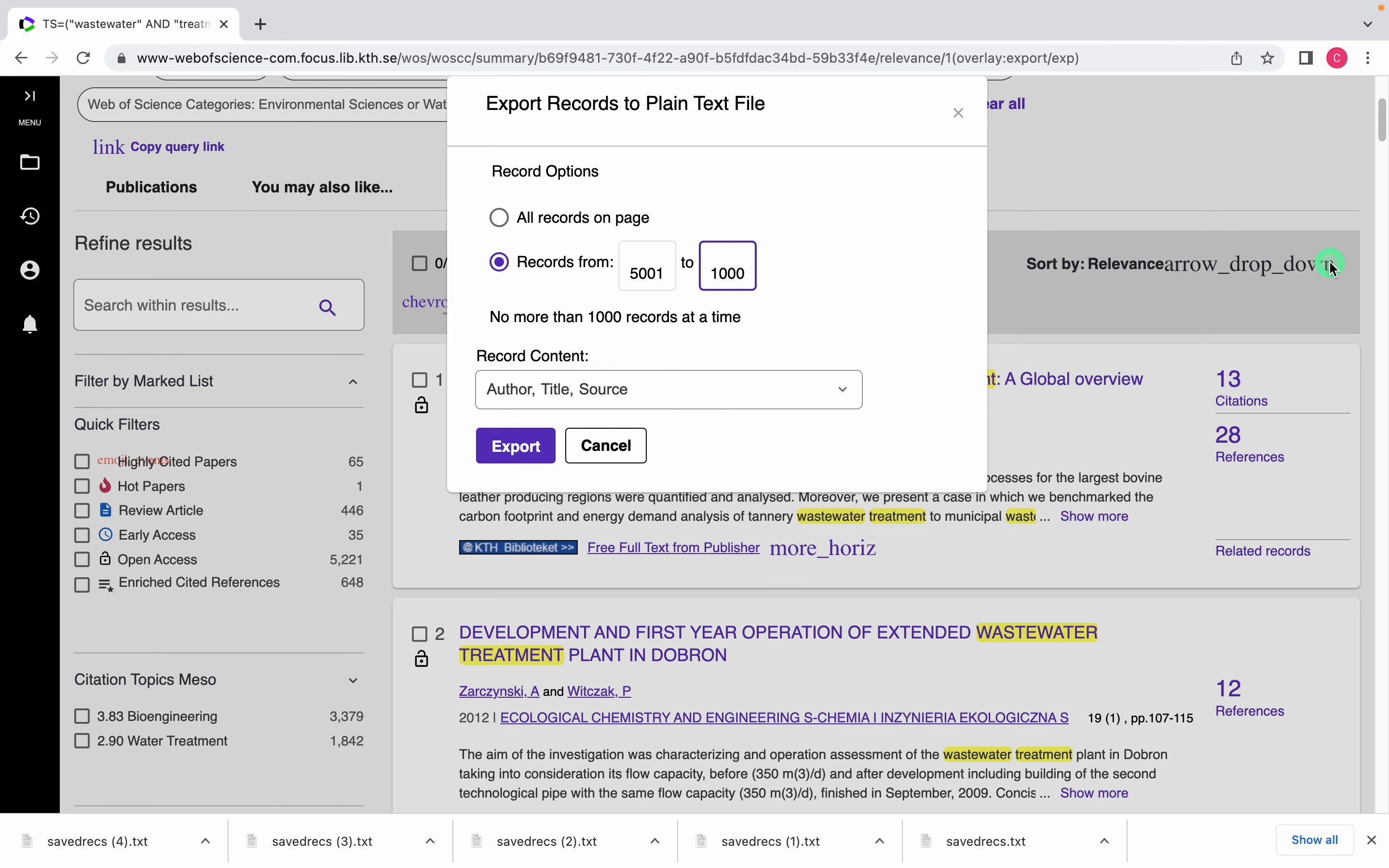
scroll(1257, 171, up, 3)
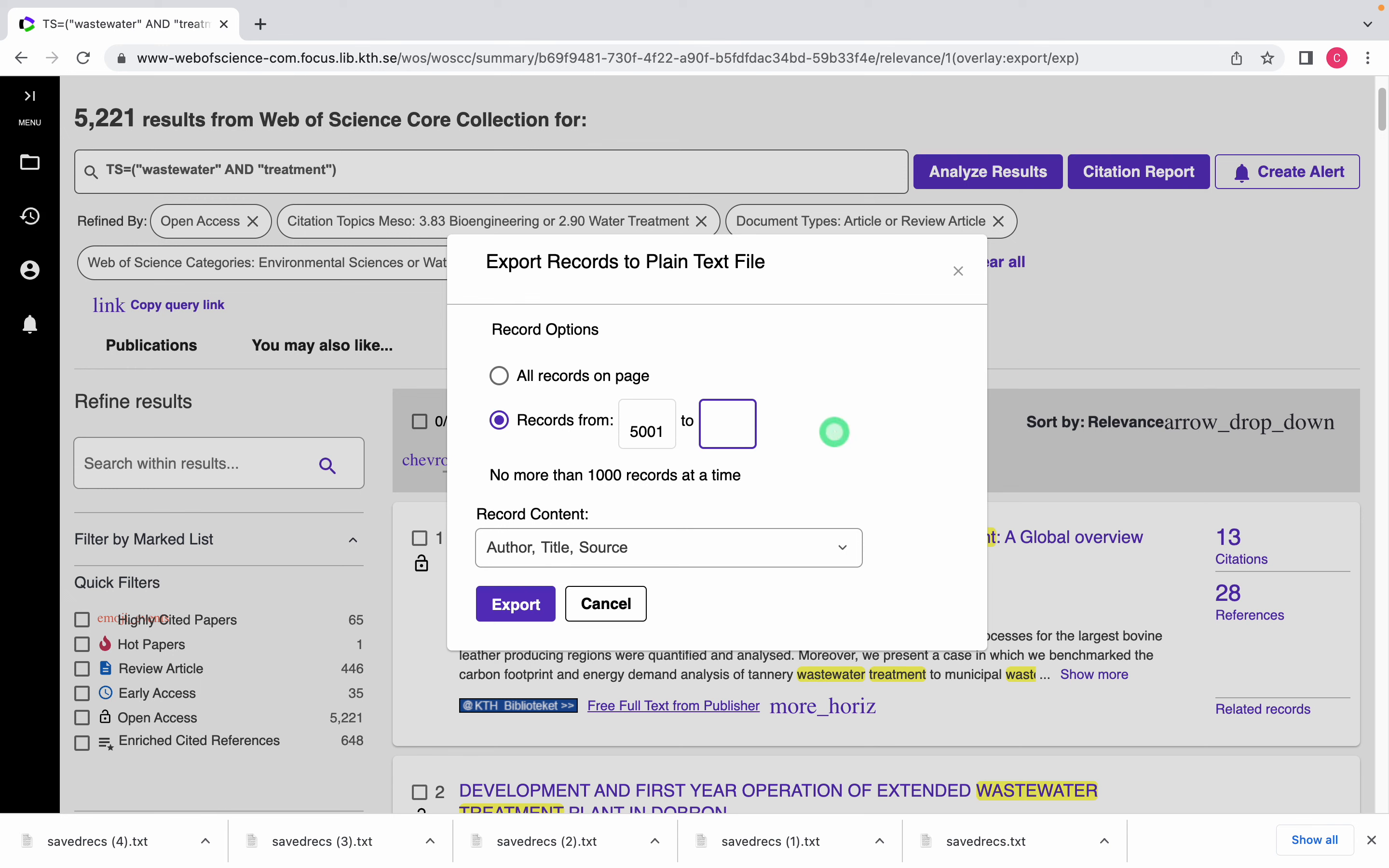
text(5221)
Choose Full Record as the record content and export records 5001 to 5221
click(678, 561)
click(555, 613)
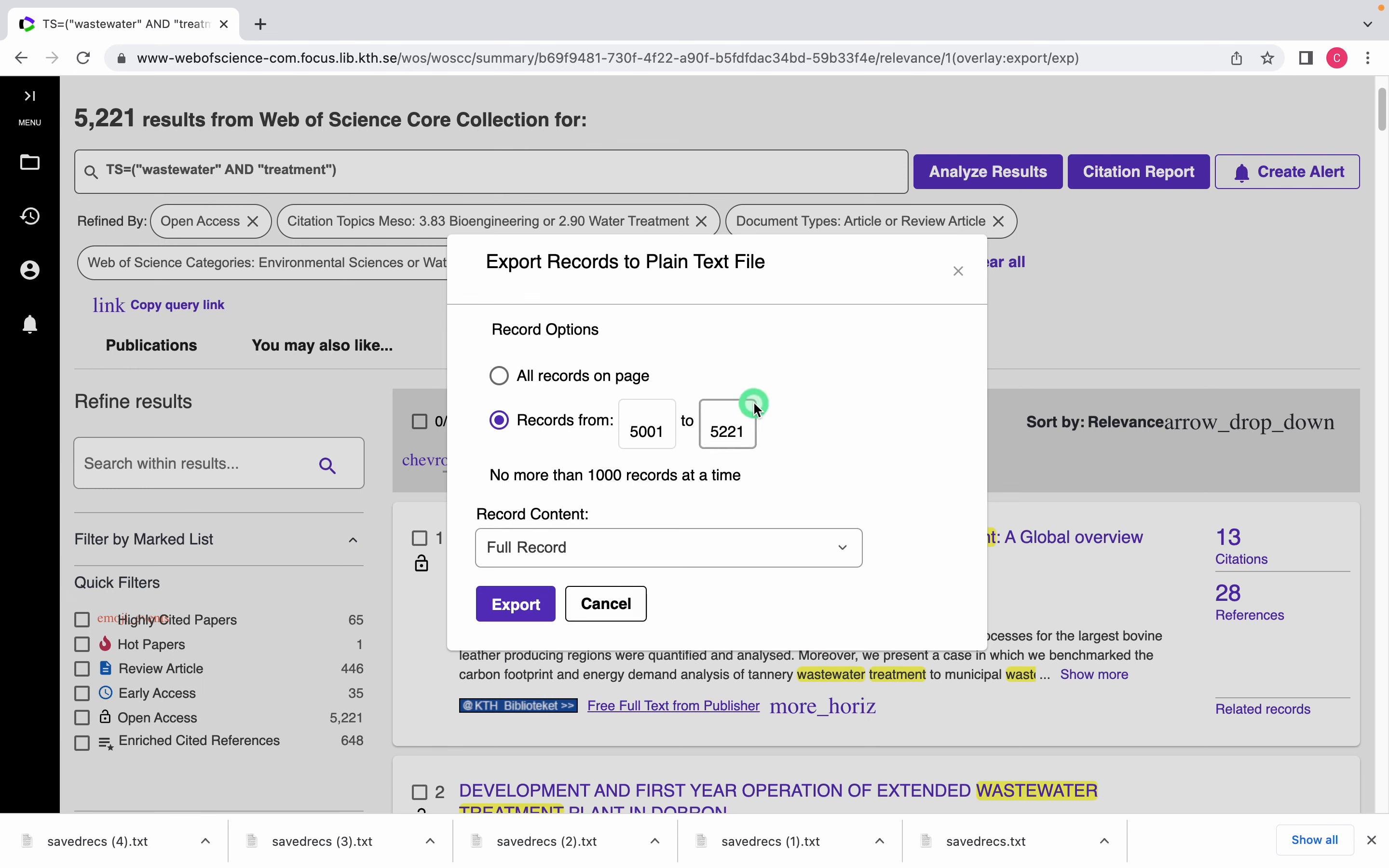
click(517, 611)
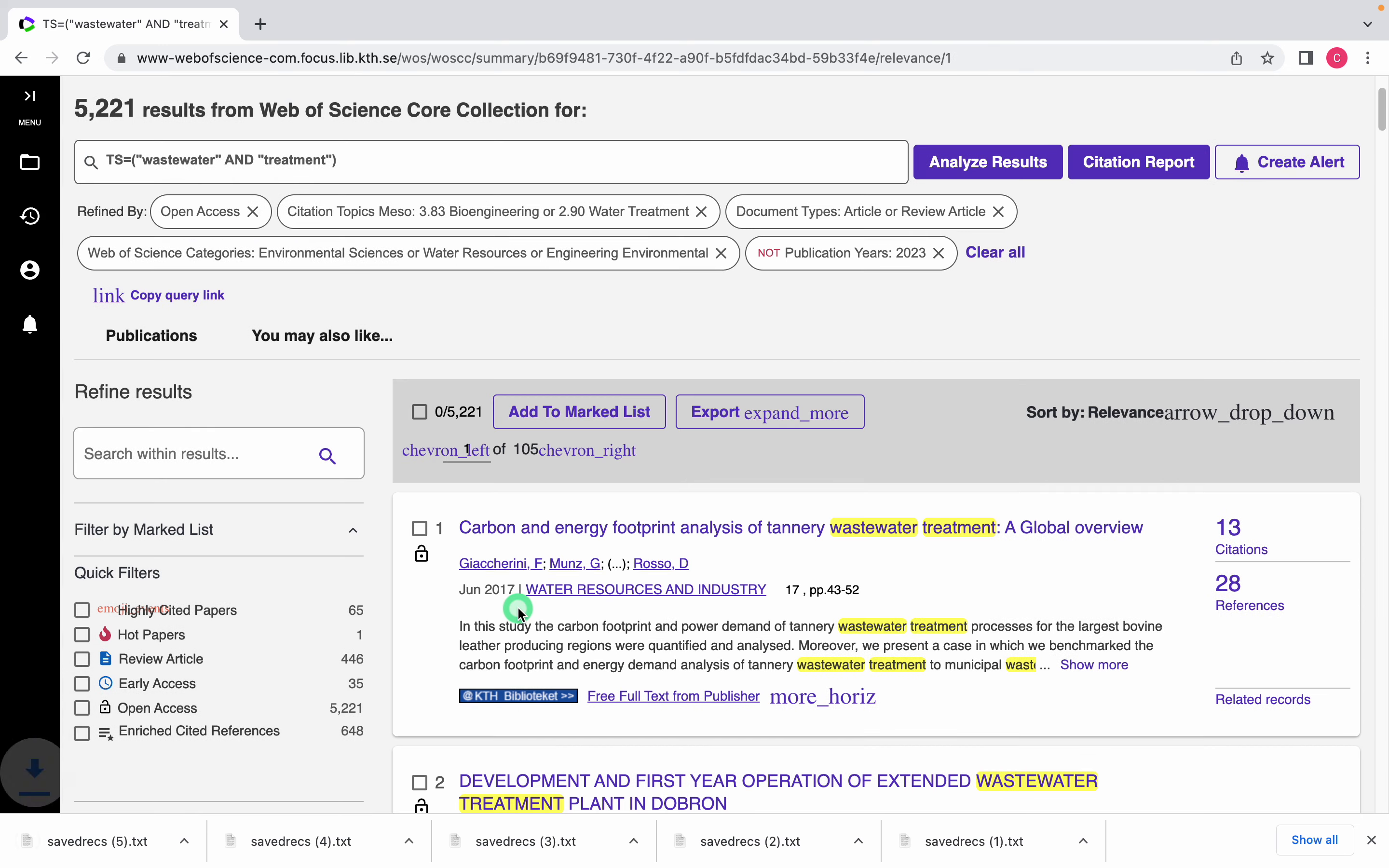
Copy savedrecs (5).txt from the Downloads folder to the desktop and place it beside the Literature files
right_click(118, 843)
click(147, 815)
right_click(366, 200)
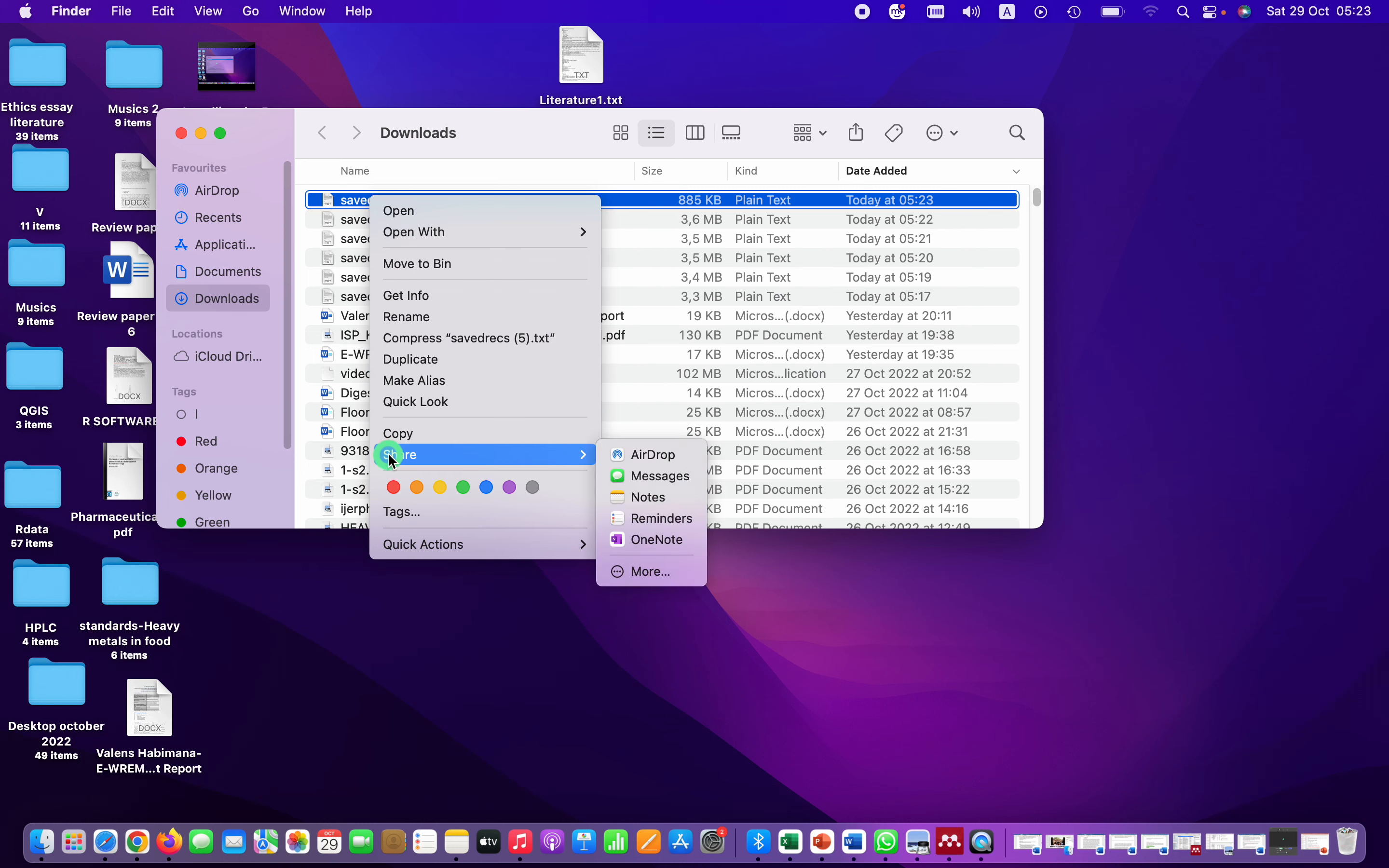
click(428, 432)
click(181, 138)
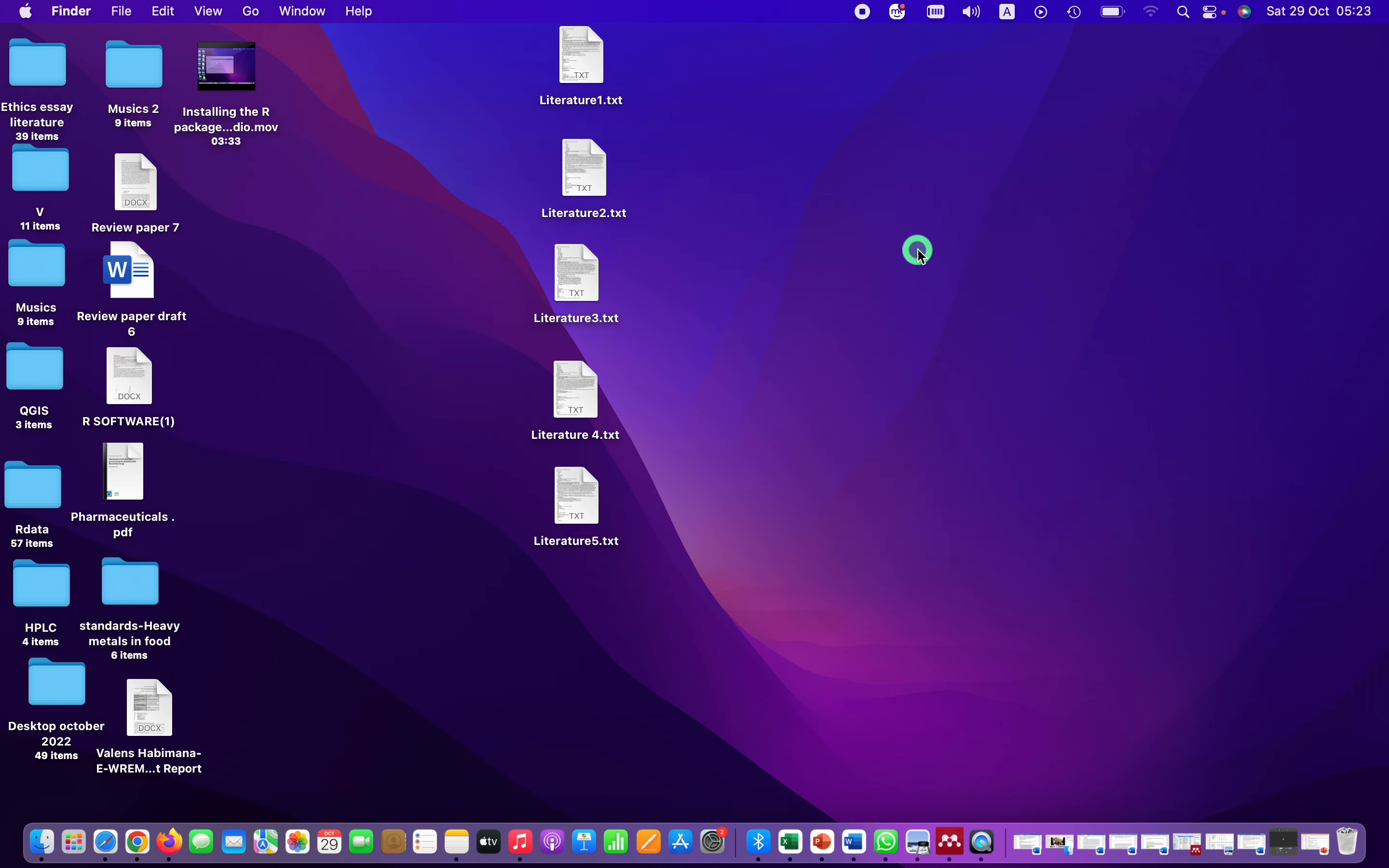
right_click(918, 250)
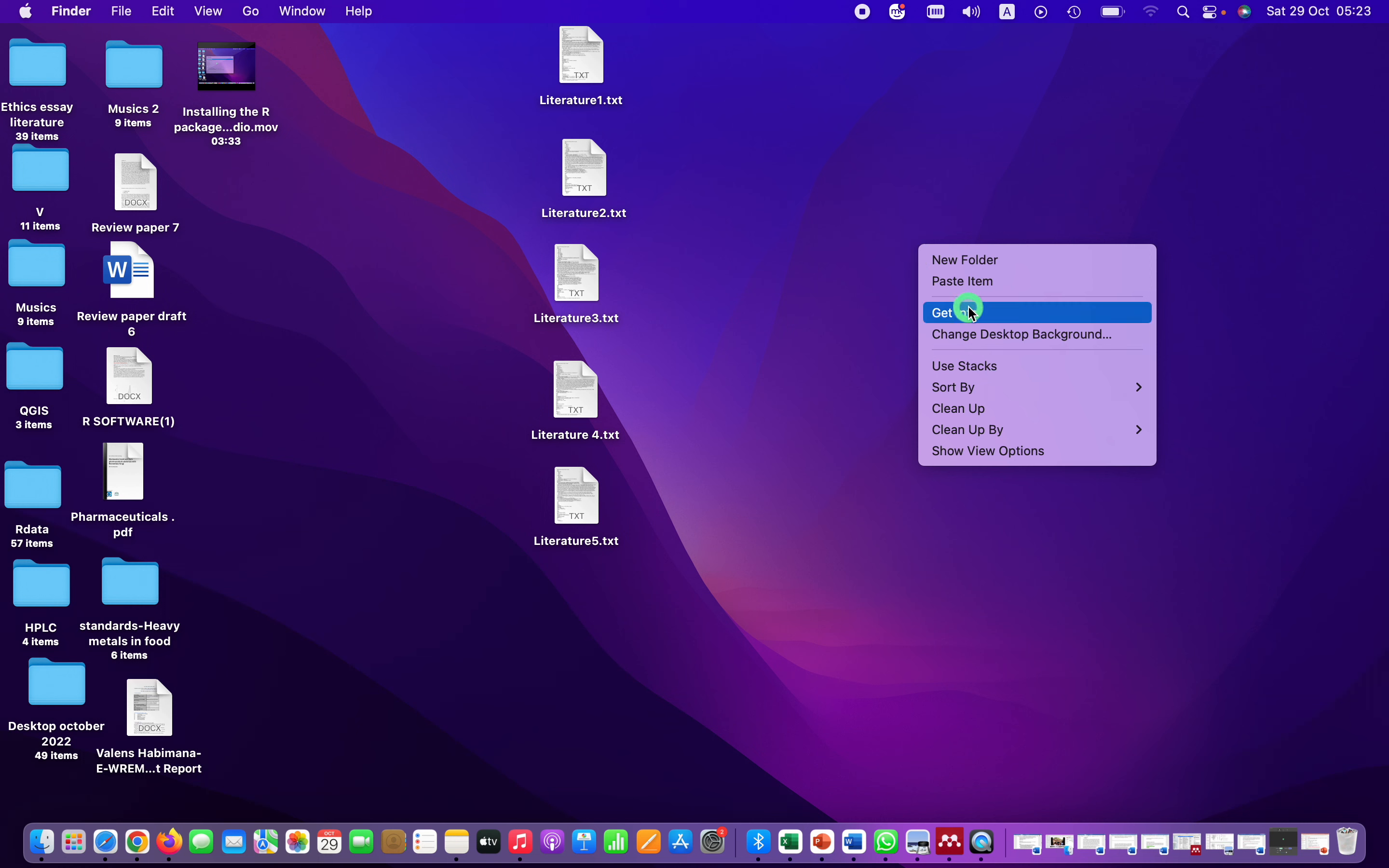
click(970, 281)
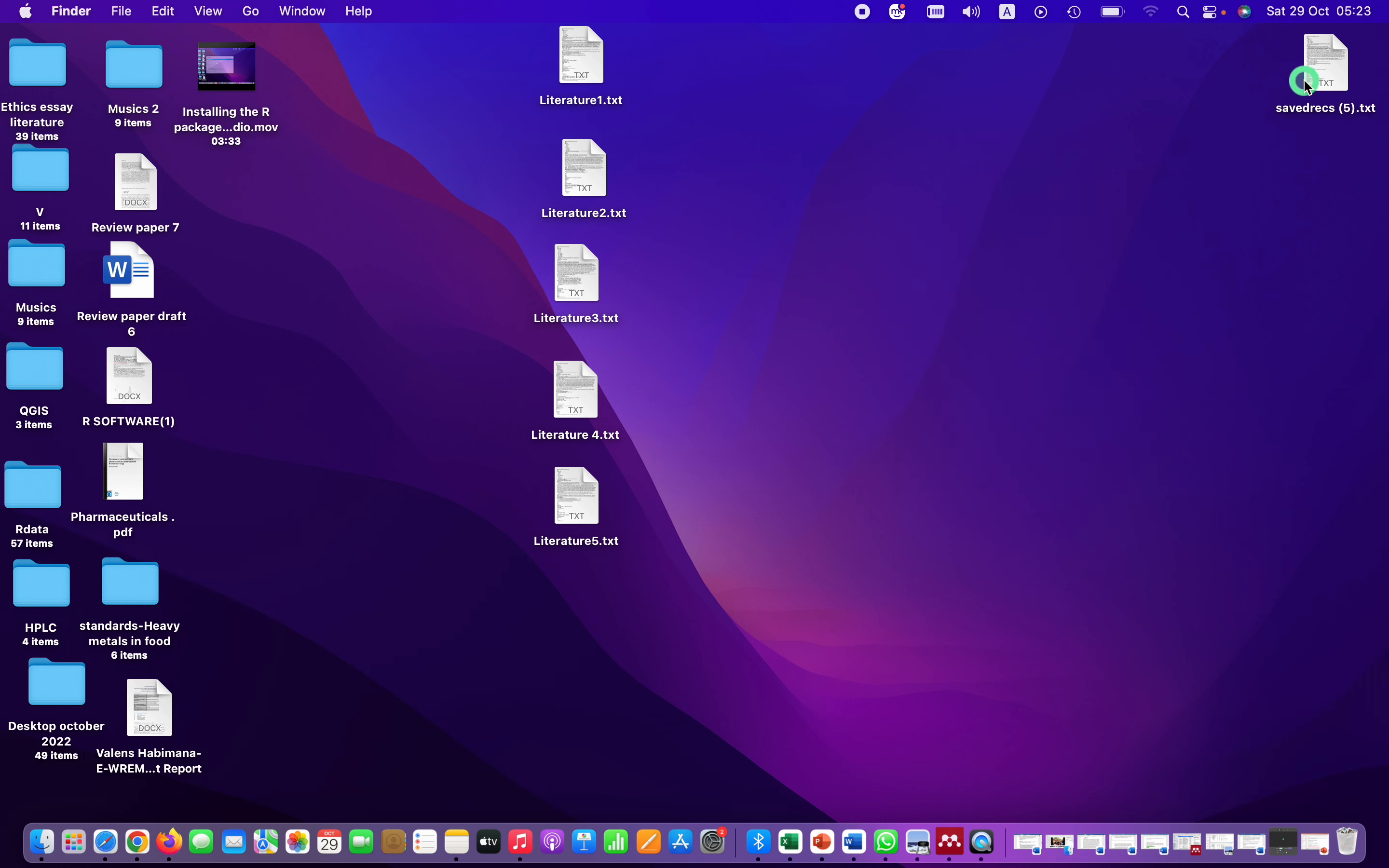
drag(1311, 80, 716, 319)
Rename the savedrecs (5).txt copy as Literature6.txt and place it below Literature5.txt on the desktop
right_click(737, 270)
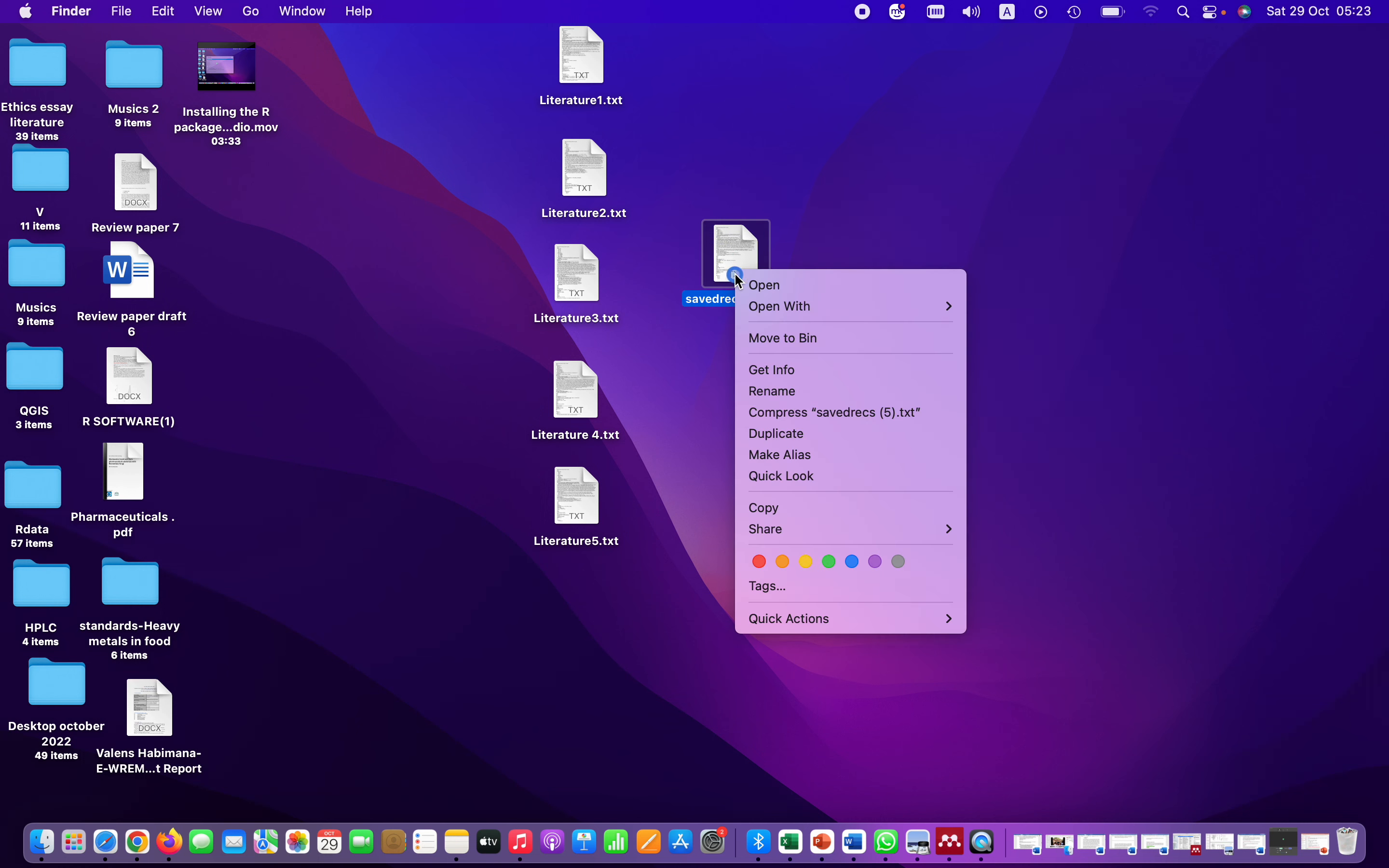
click(800, 391)
text(Literature6.txt)
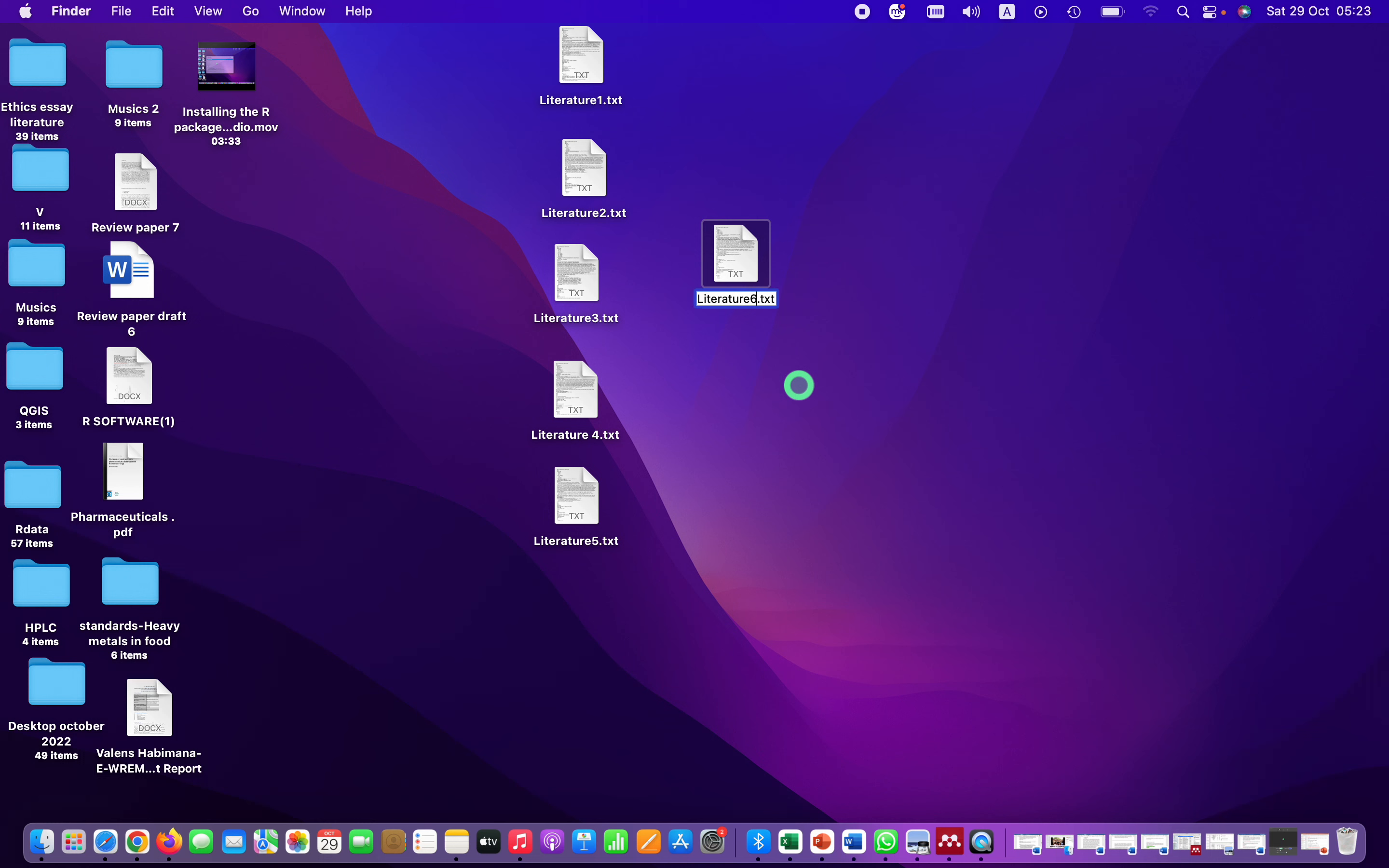
key(Return)
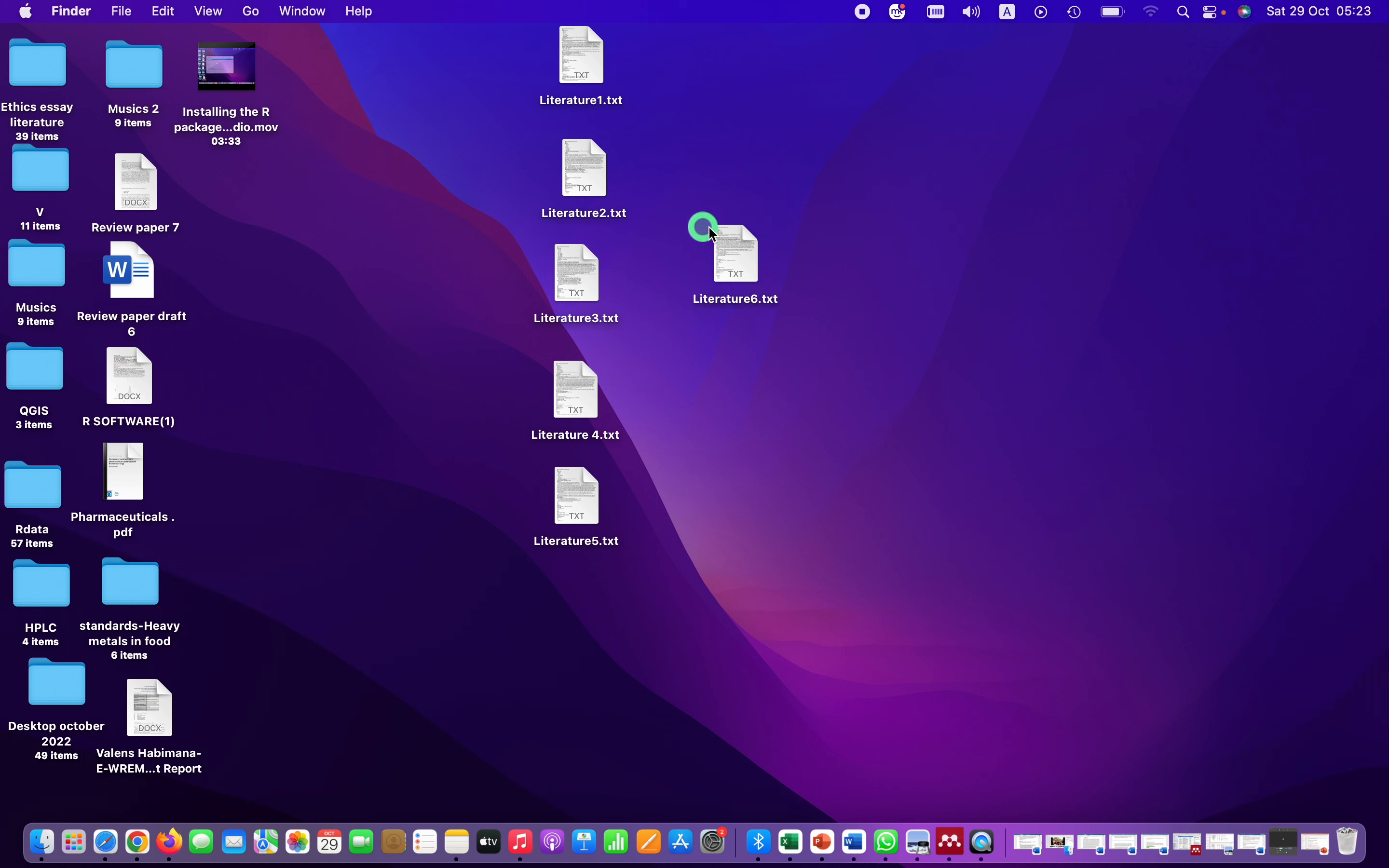
drag(739, 248, 579, 610)
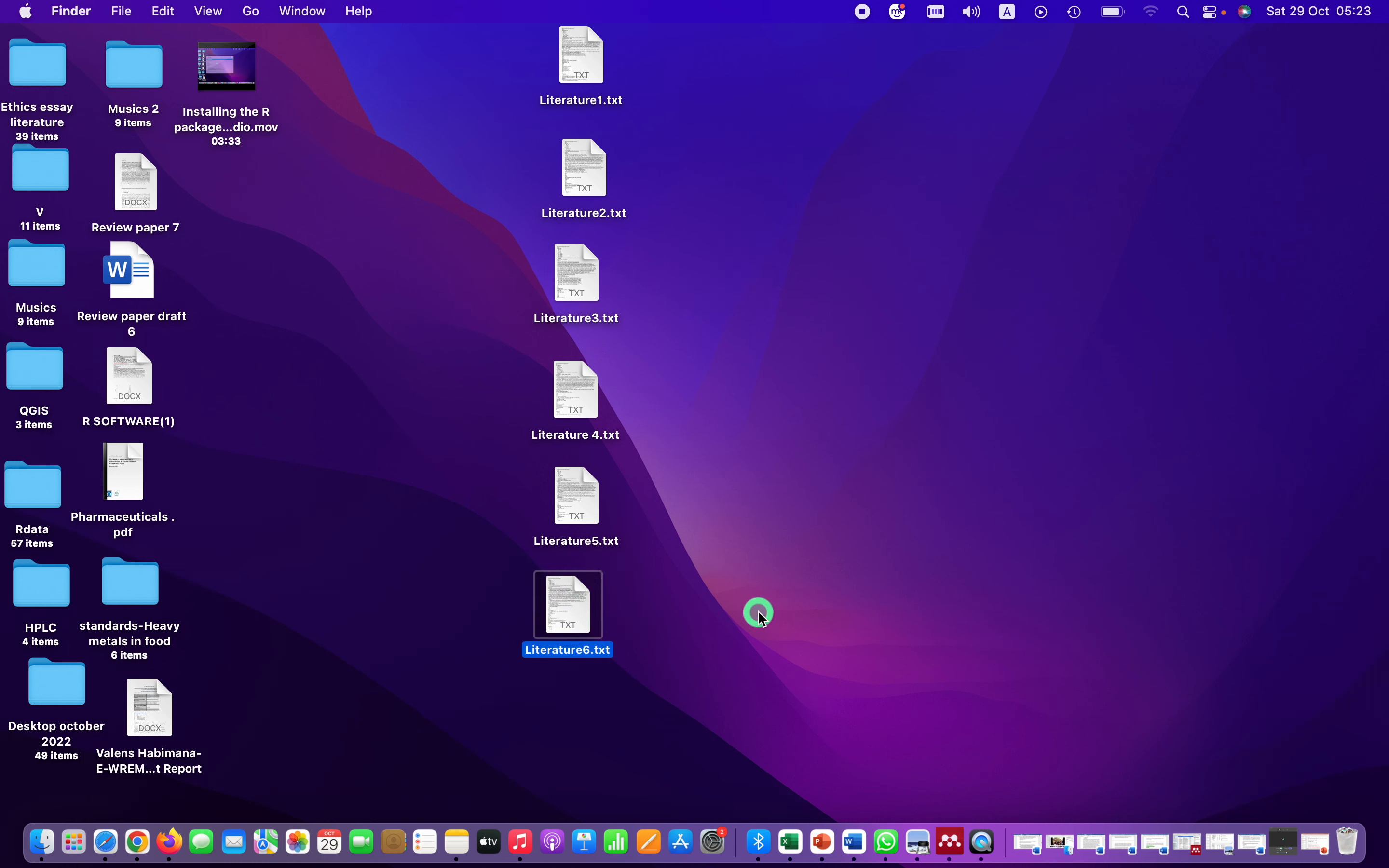
click(736, 557)
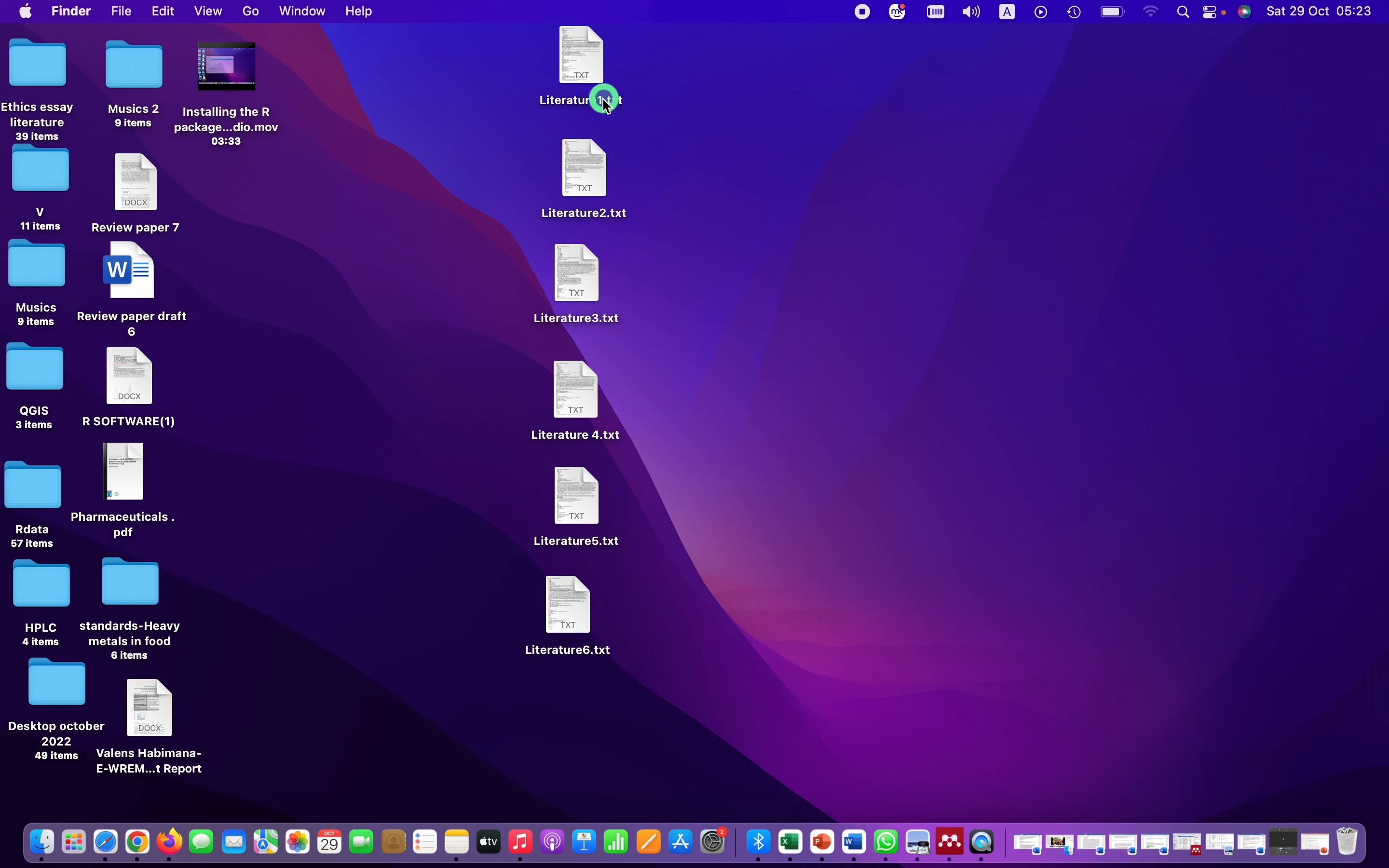
Open Literature1.txt in TextEdit, copy its entire content and close the file
double_click(583, 64)
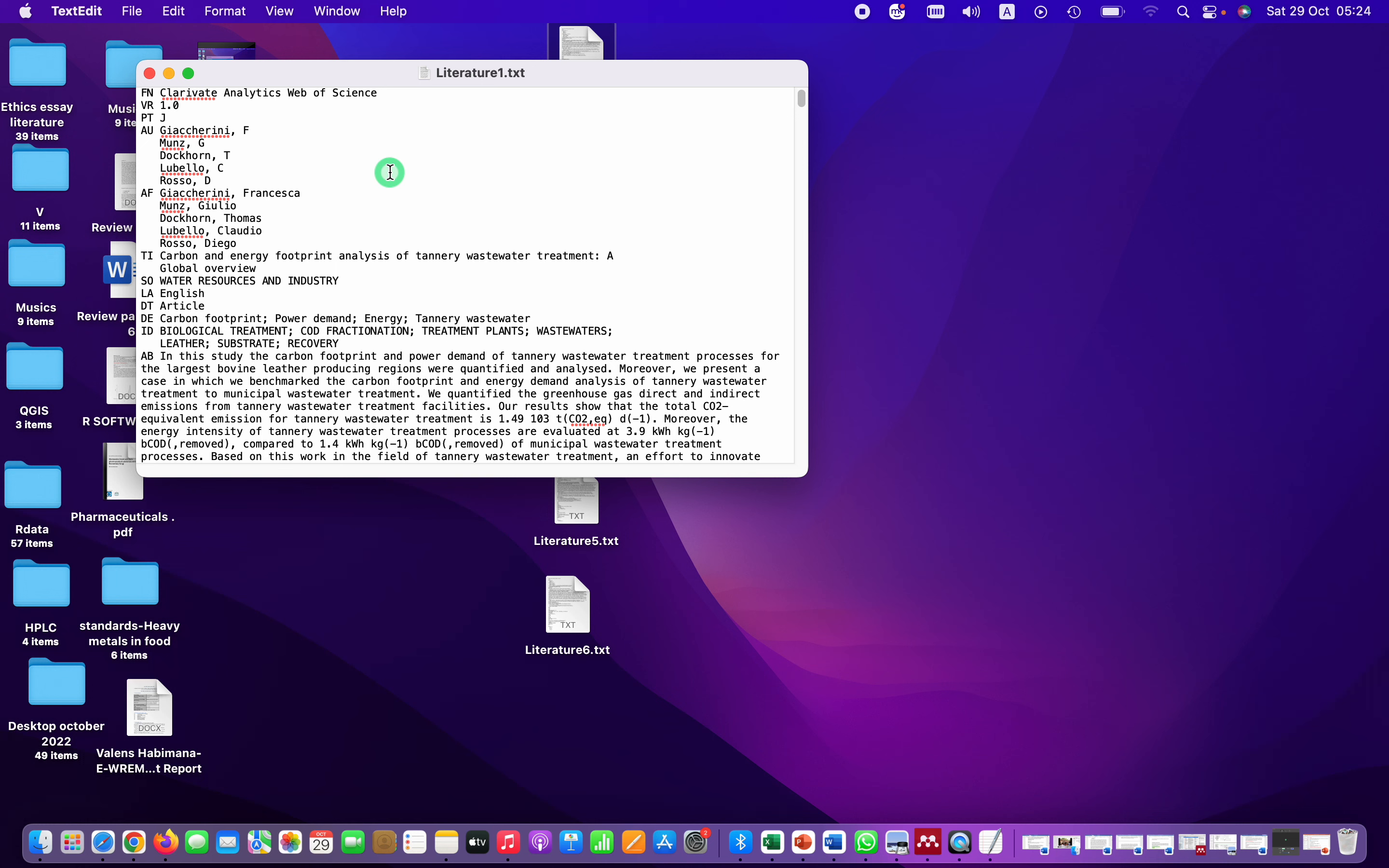
key(super+a)
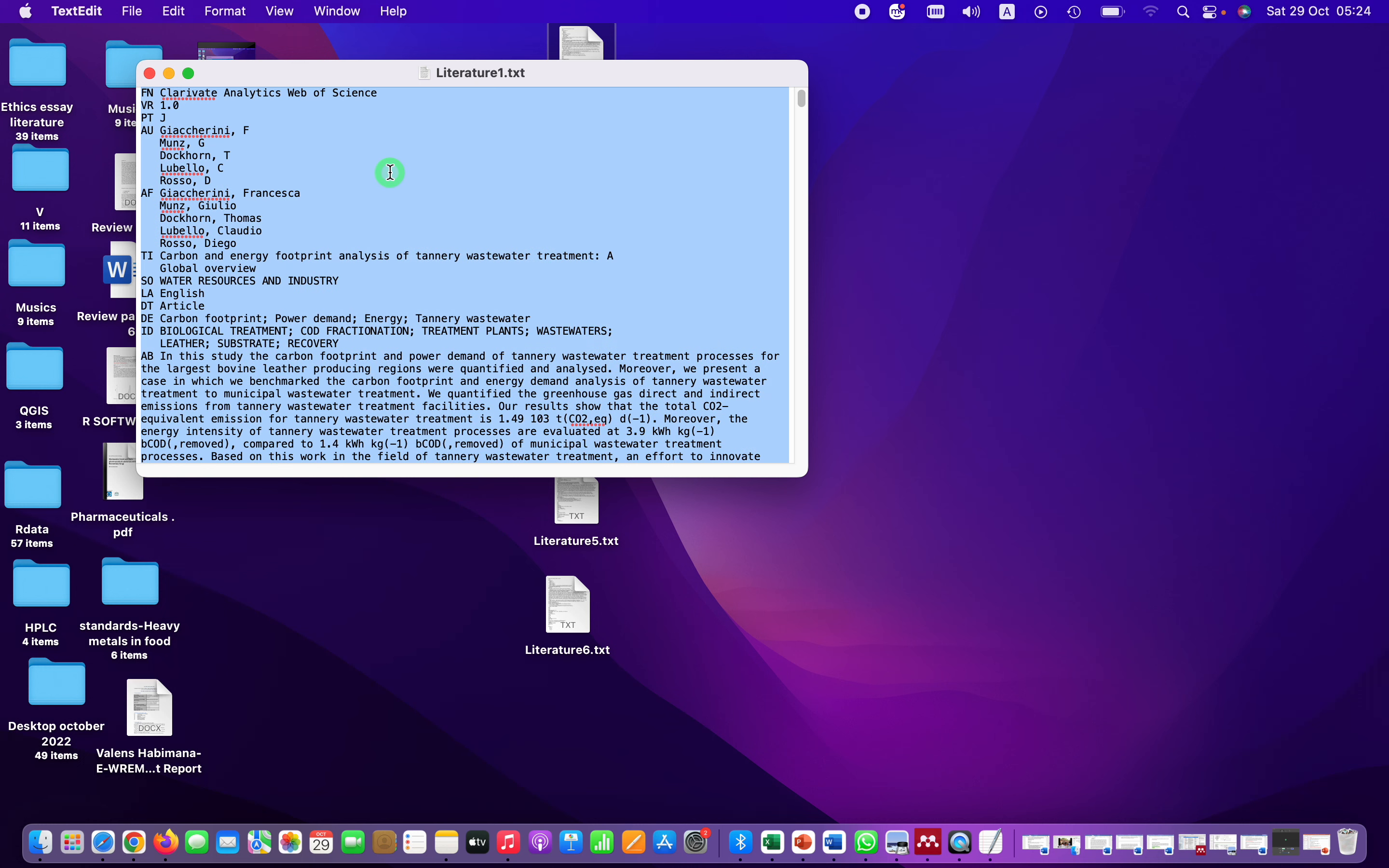
right_click(388, 172)
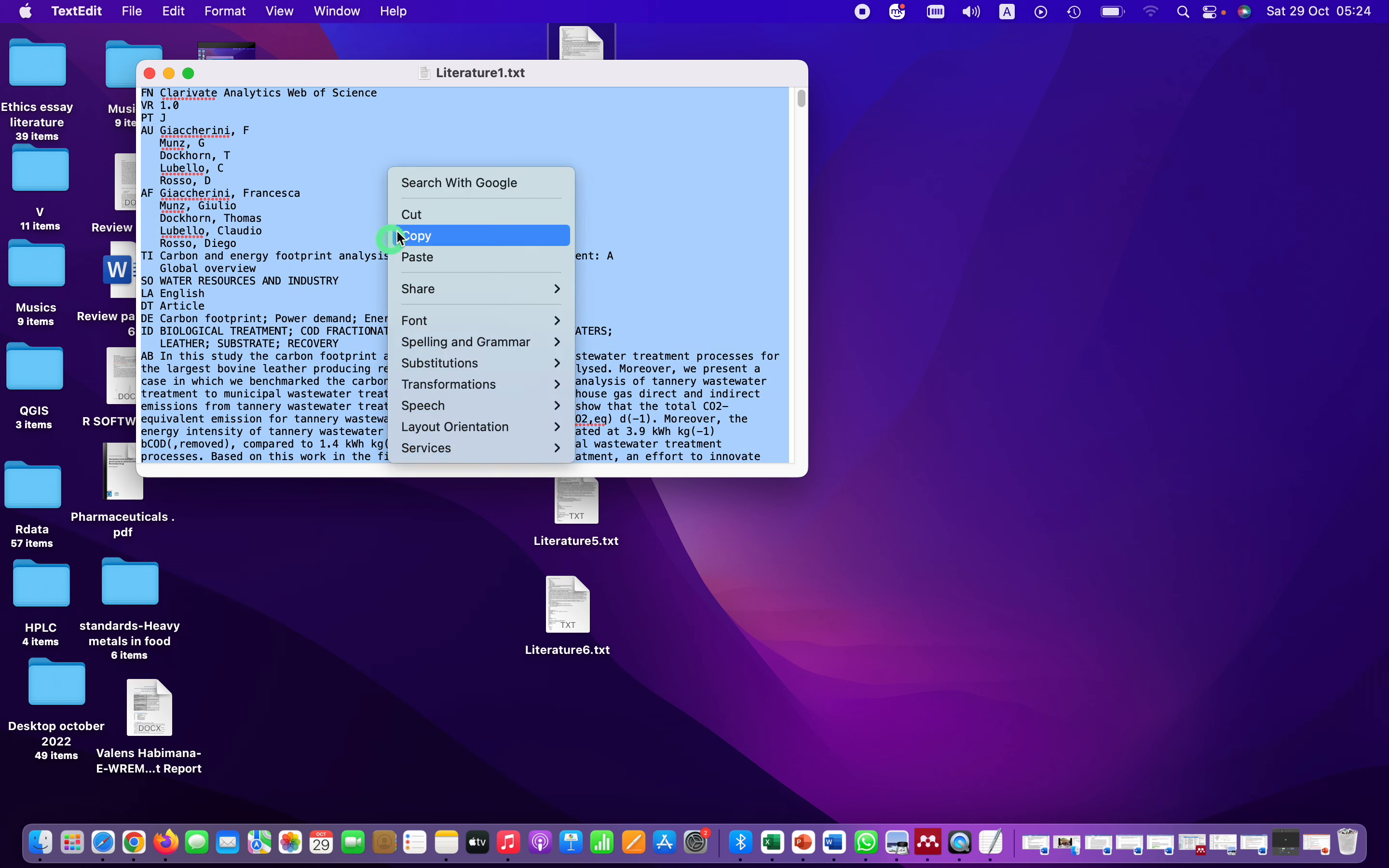
click(429, 232)
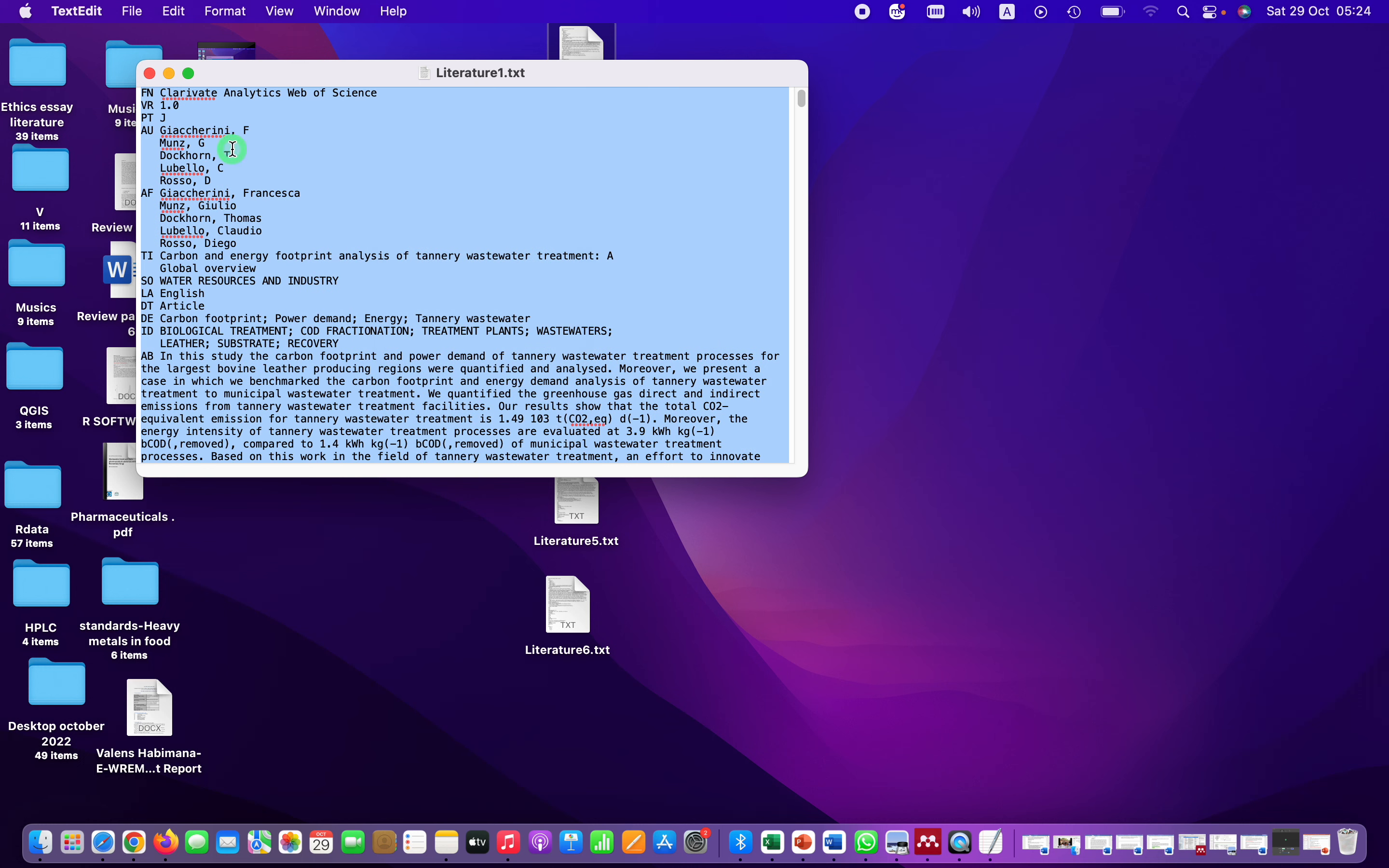
click(152, 74)
Paste the copied Literature1 records on a new line after the final EF in Literature6.txt, saving the changes on closing
double_click(567, 612)
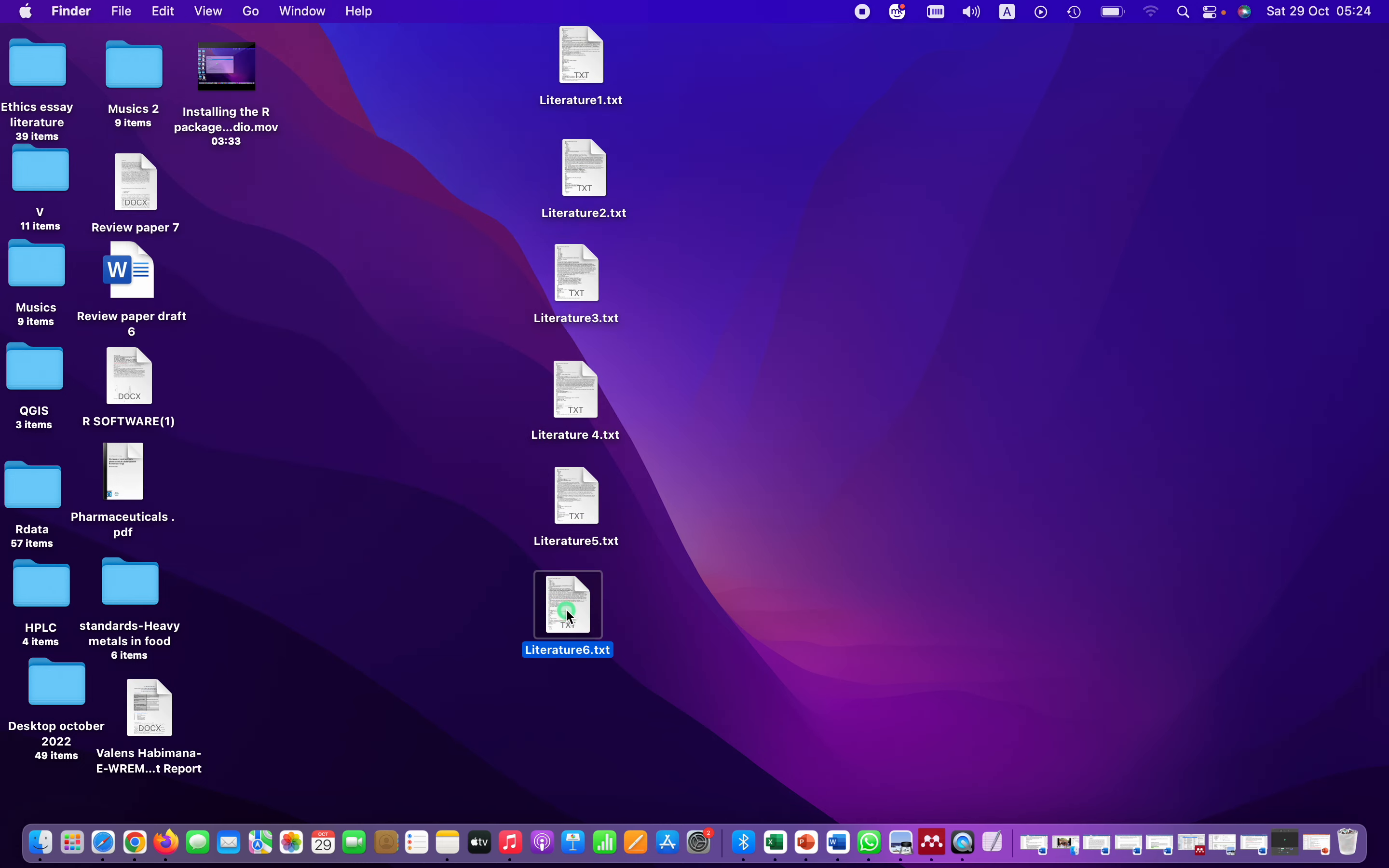
scroll(316, 310, down, 5)
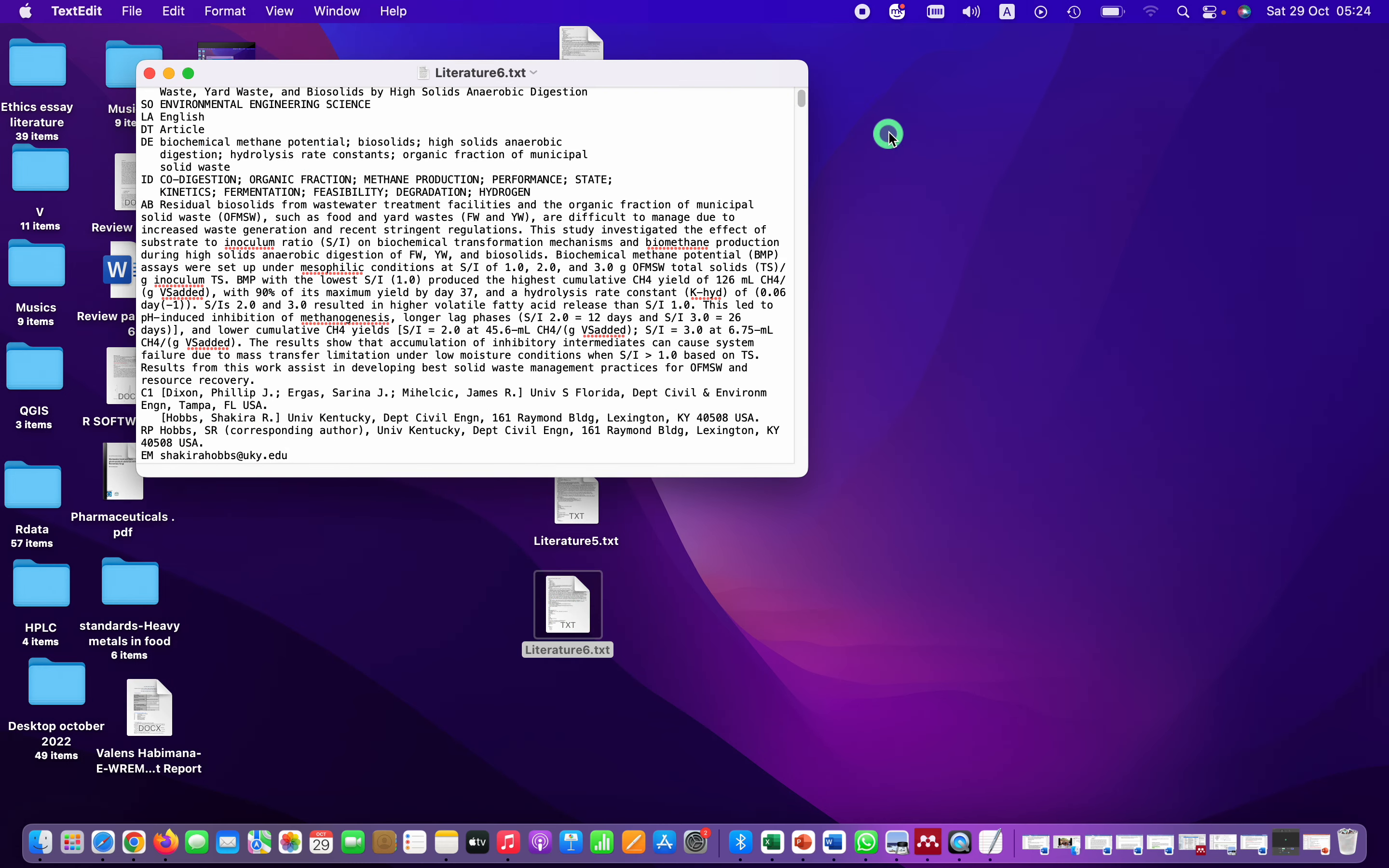
drag(803, 103, 794, 459)
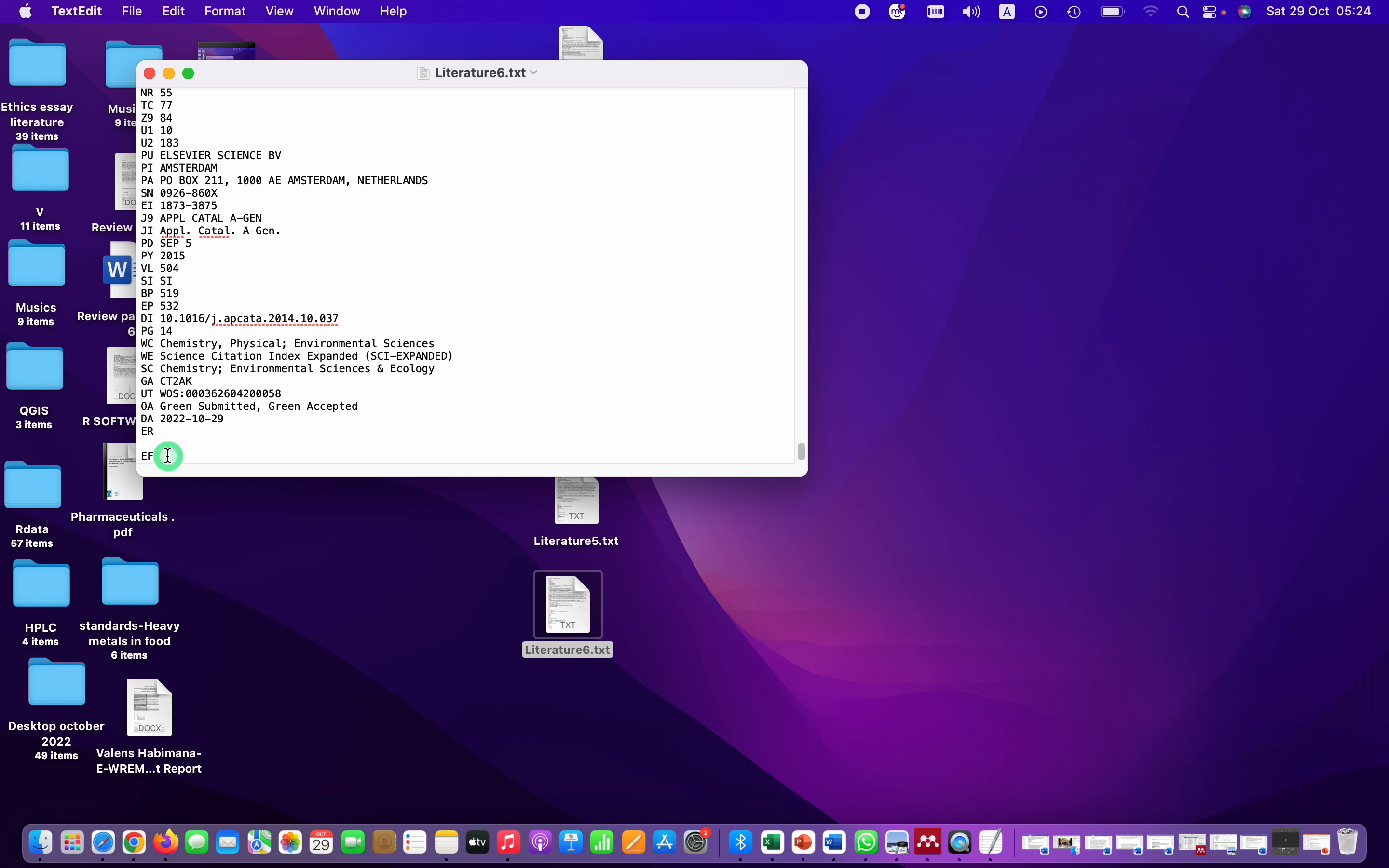
key(Return)
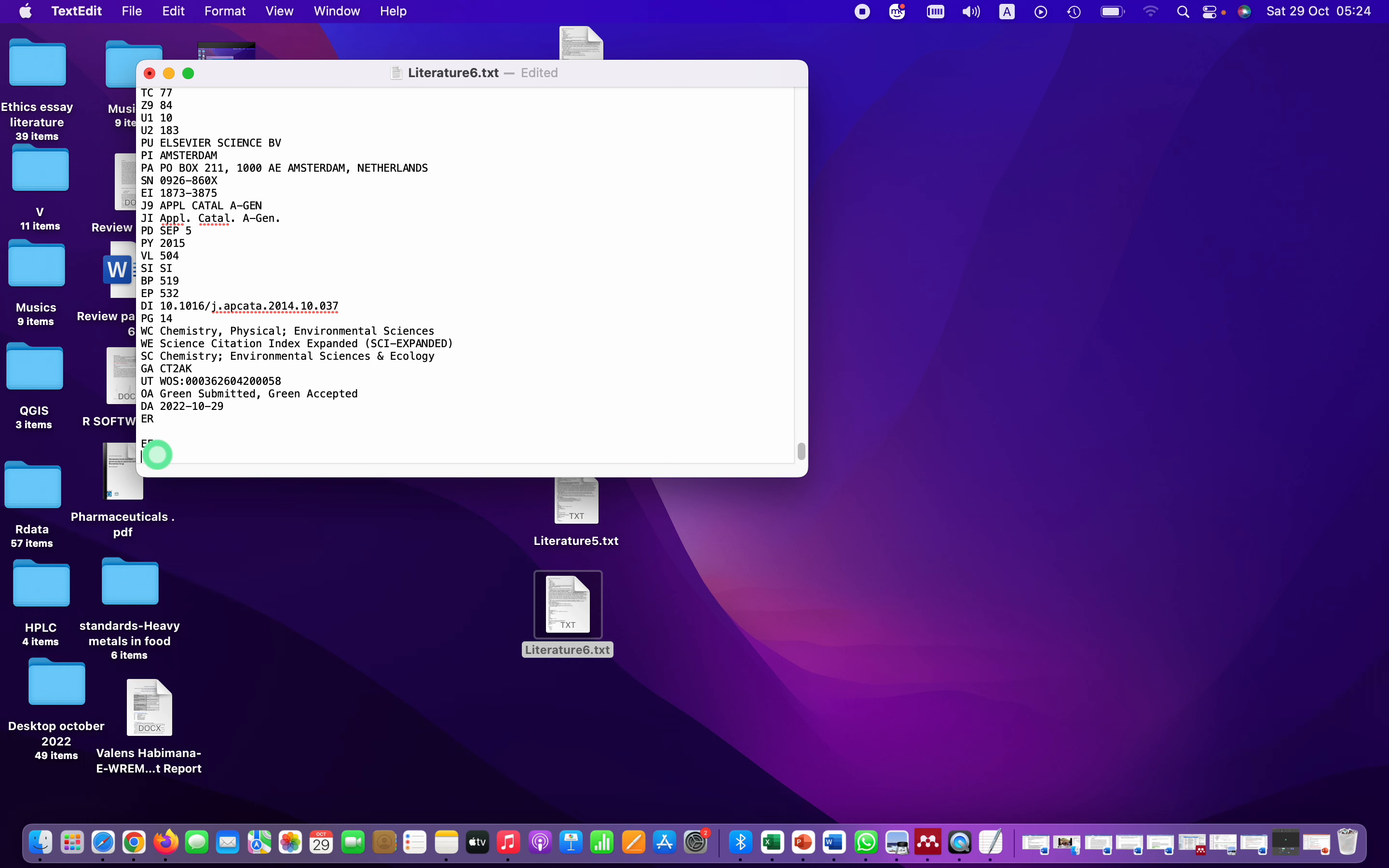
right_click(161, 453)
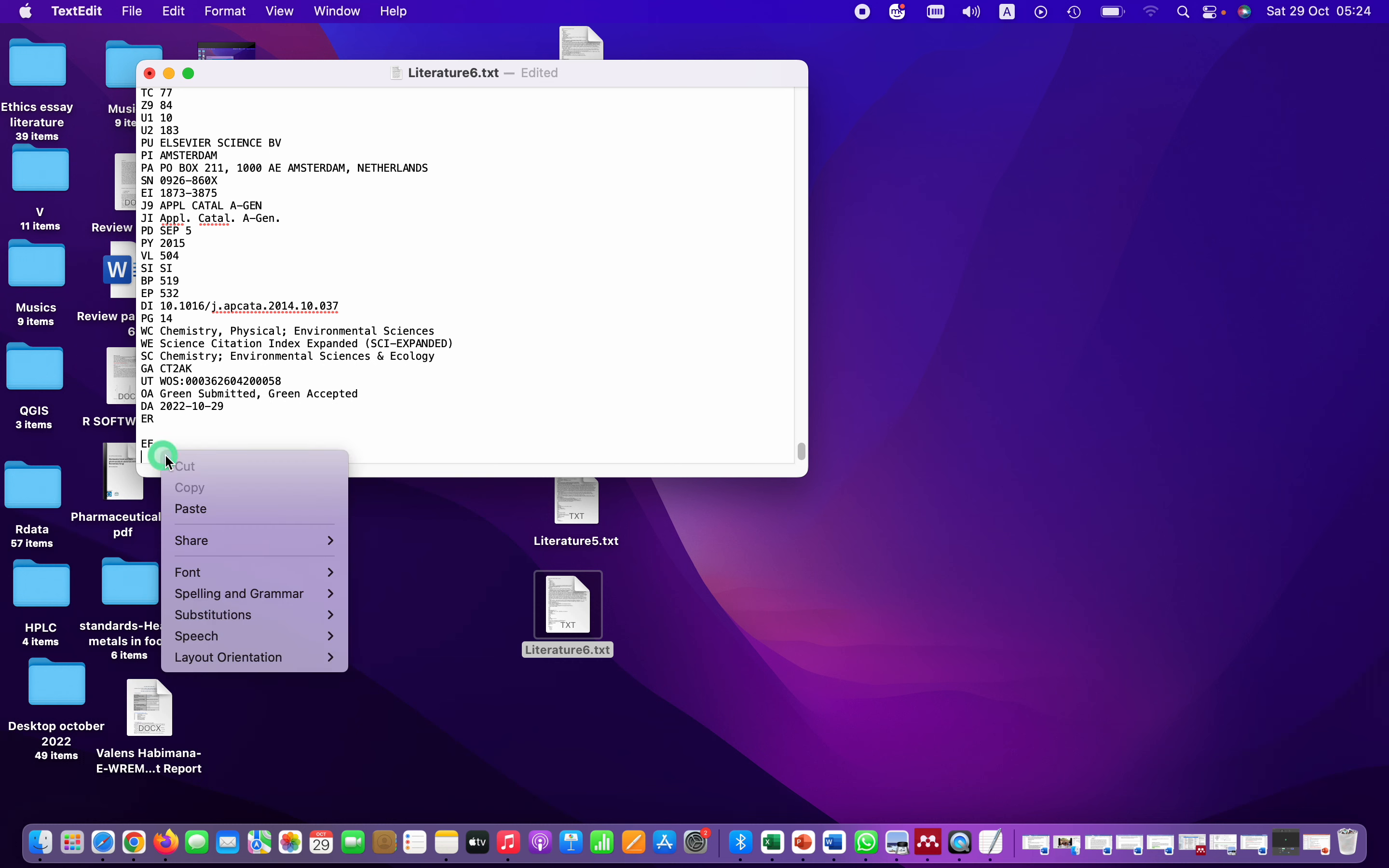
mouse_move(219, 540)
click(211, 509)
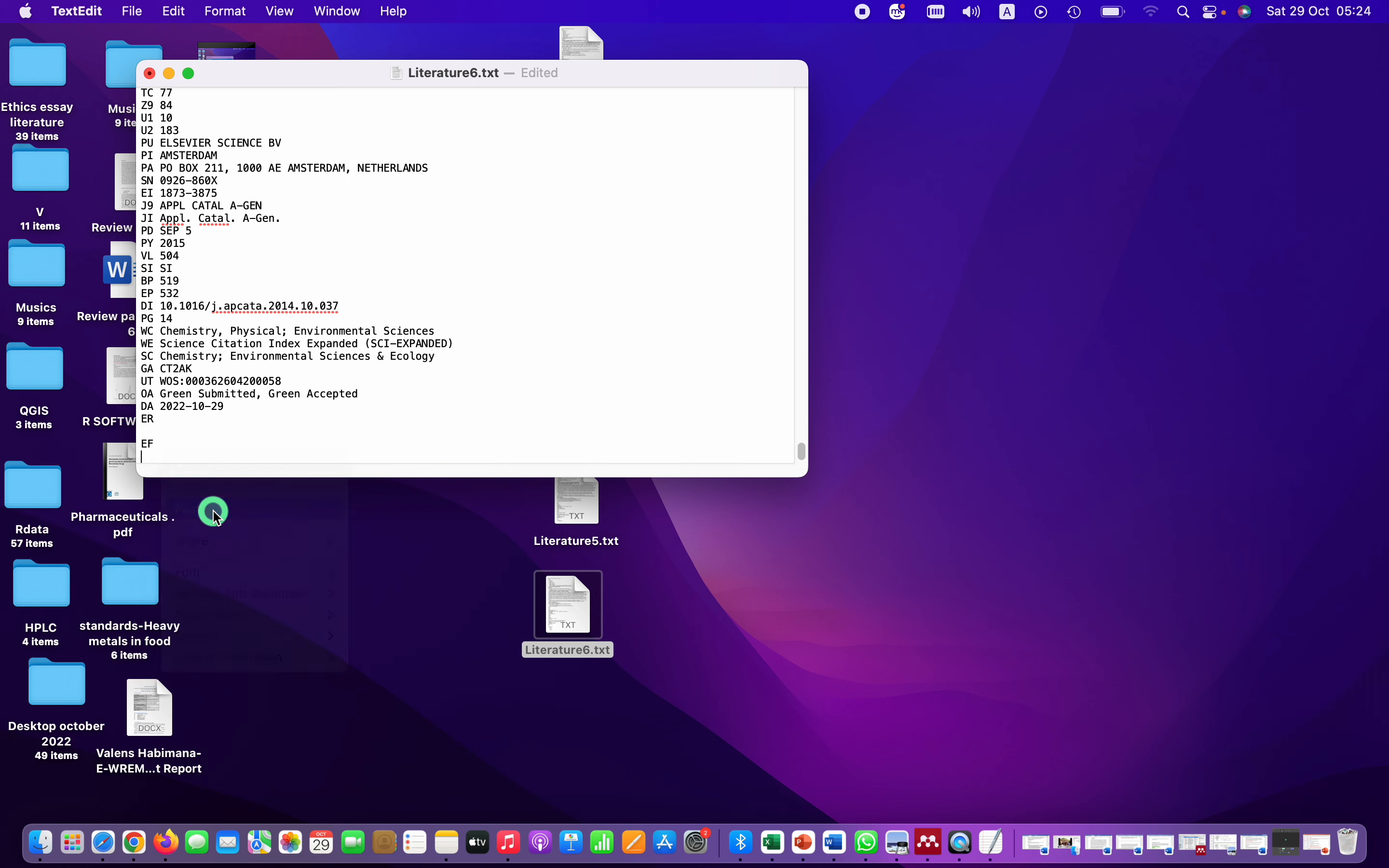
click(149, 74)
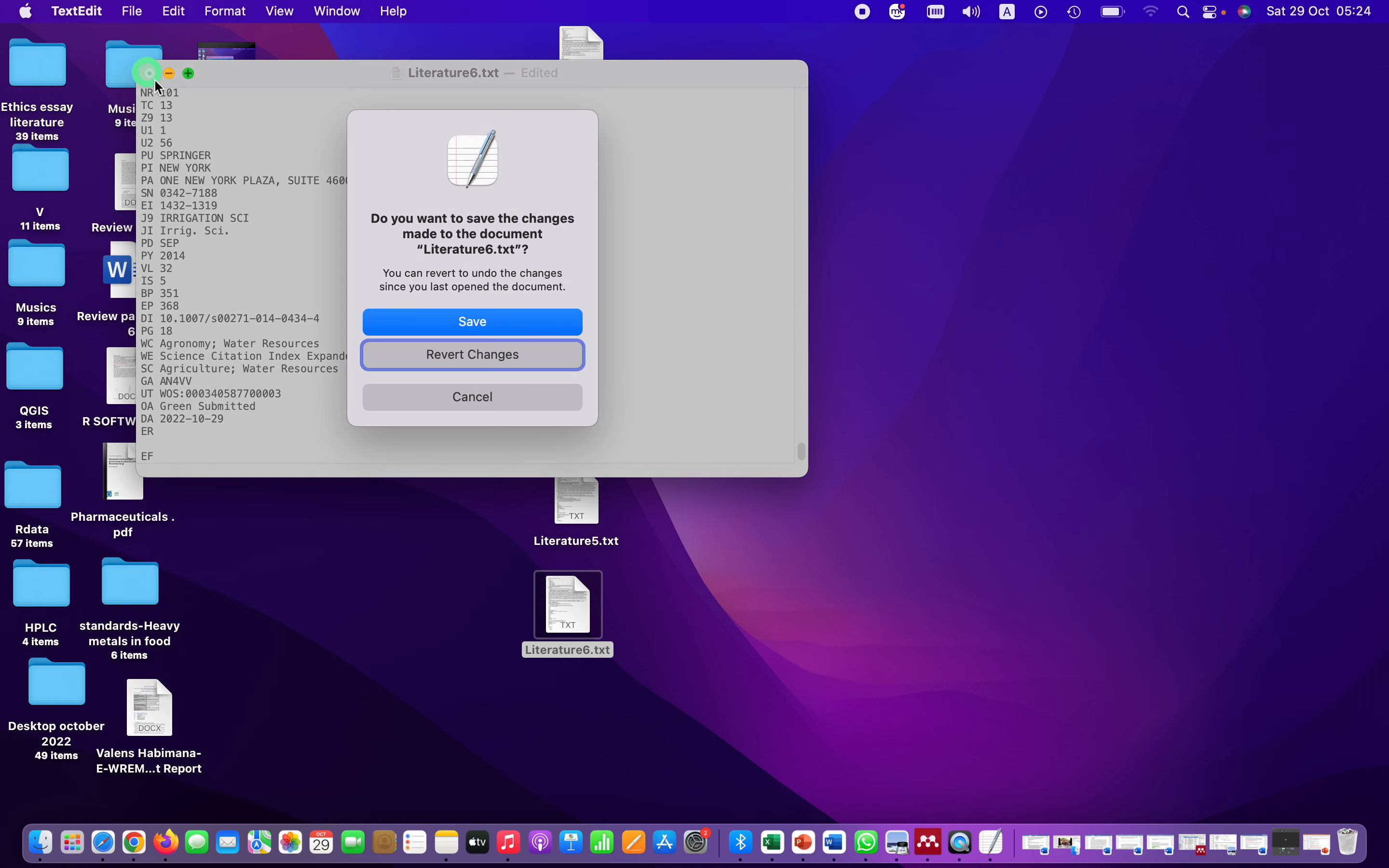
click(466, 325)
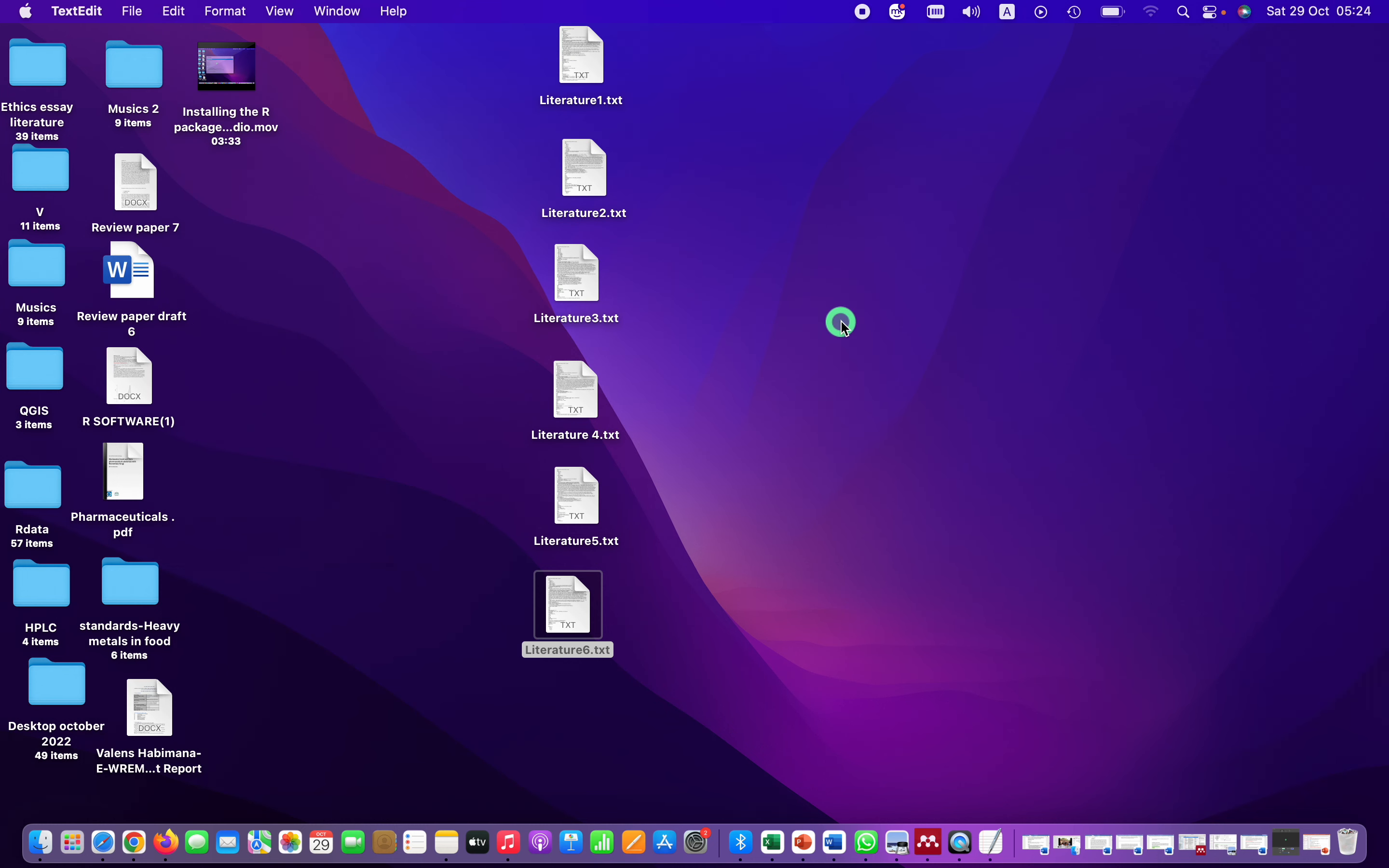
Move Literature1.txt from the desktop to the Bin
right_click(574, 57)
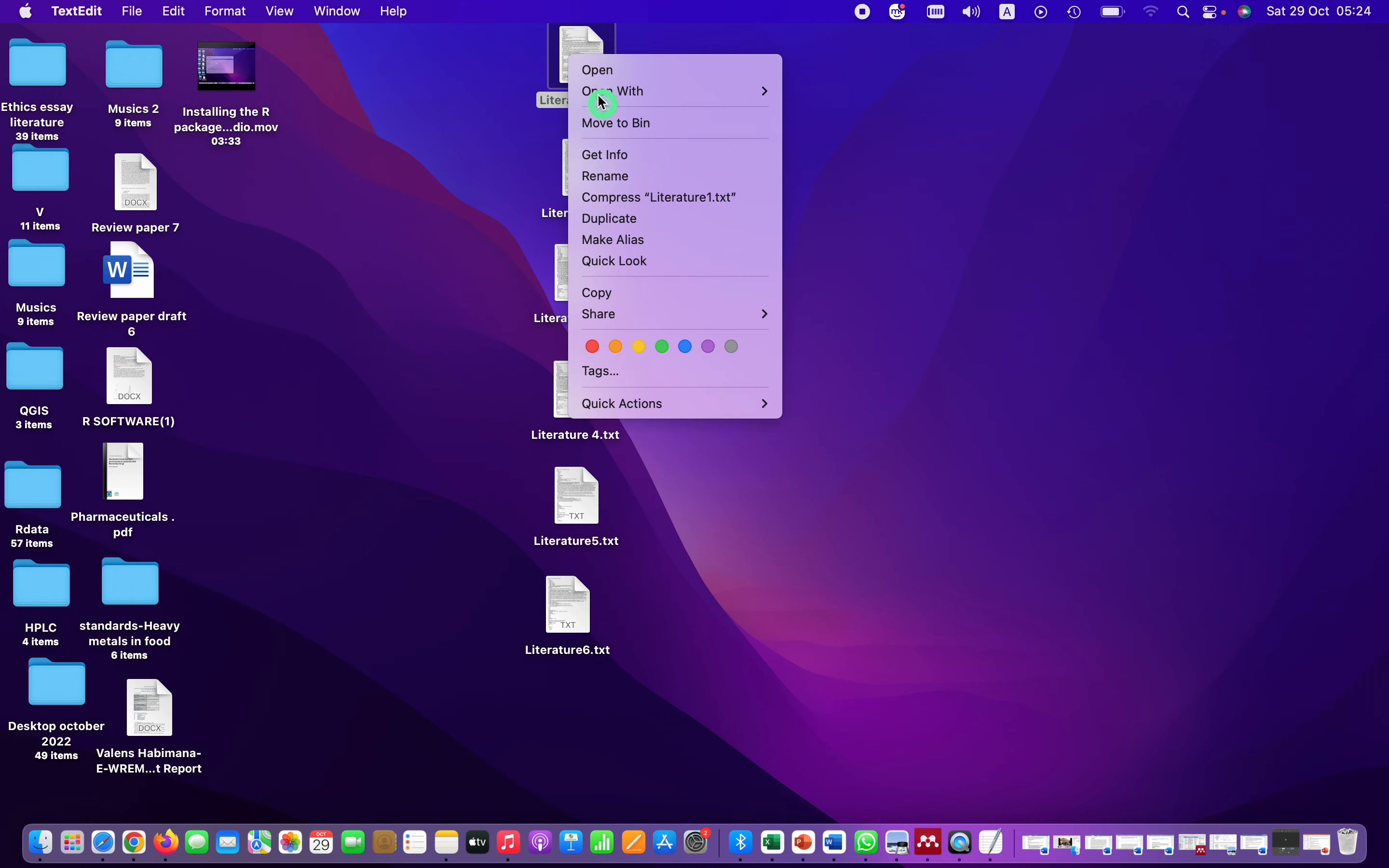
click(632, 124)
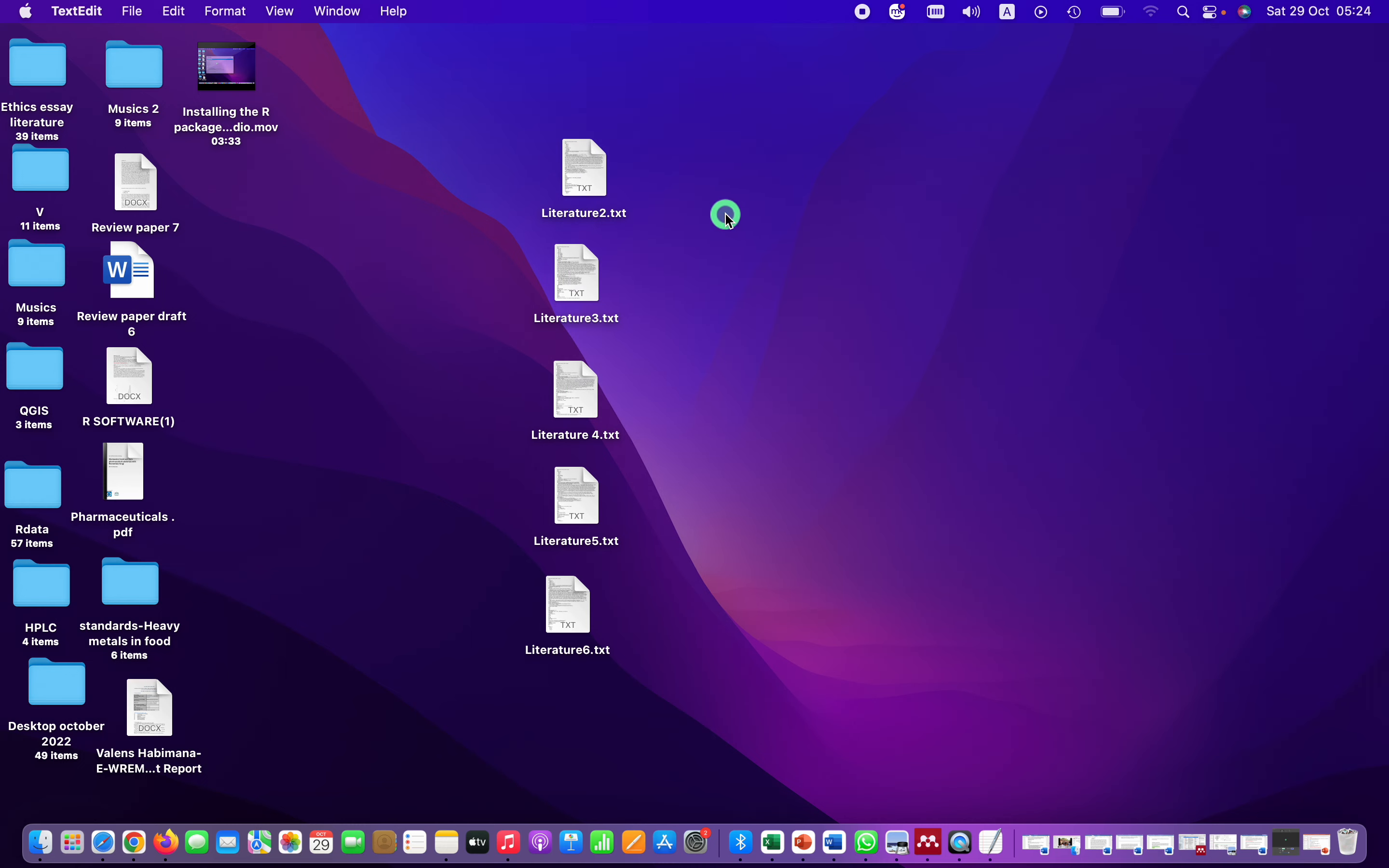
Open Literature2.txt from the desktop, copy its entire content and close the file
double_click(599, 175)
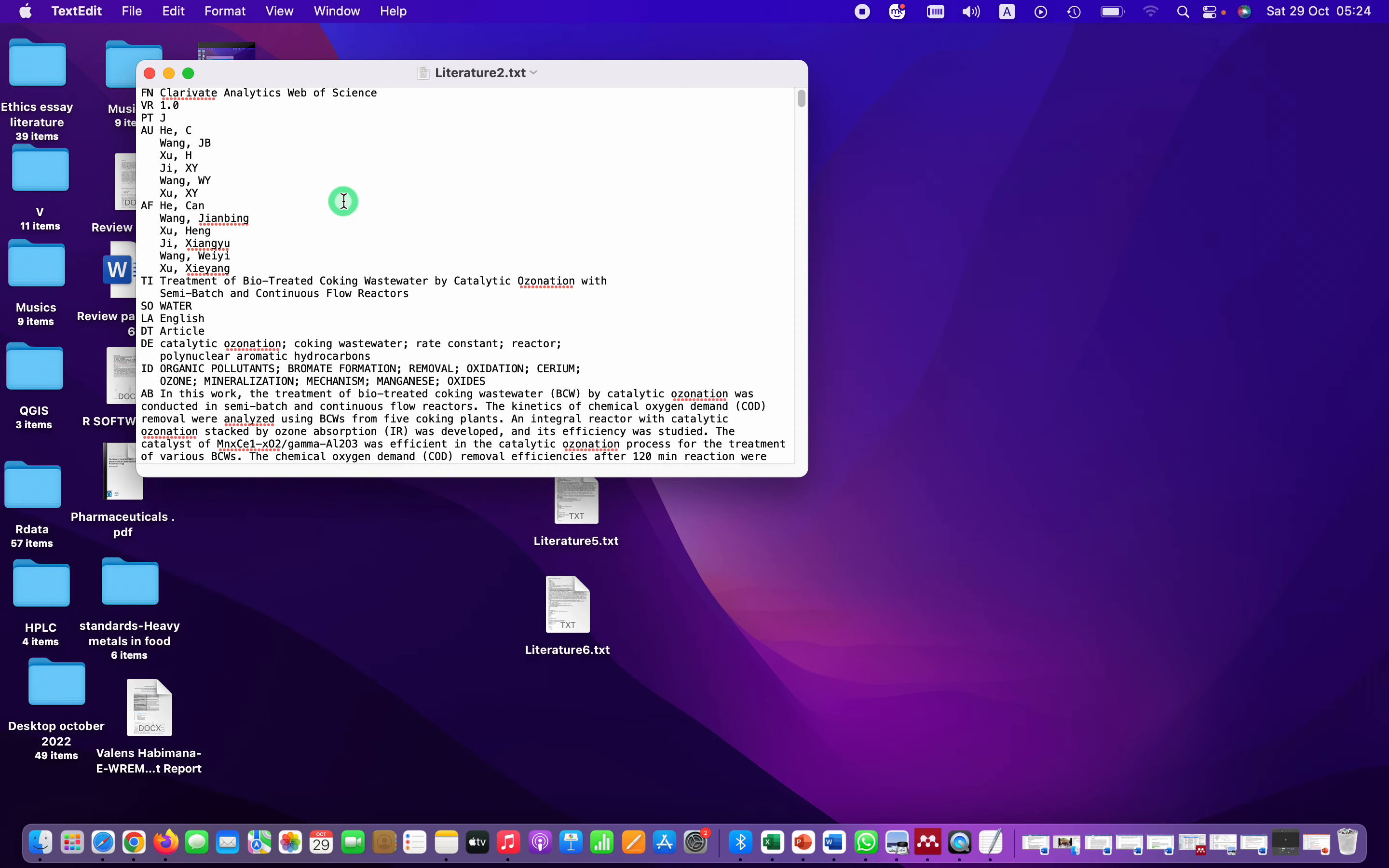
key(super+a)
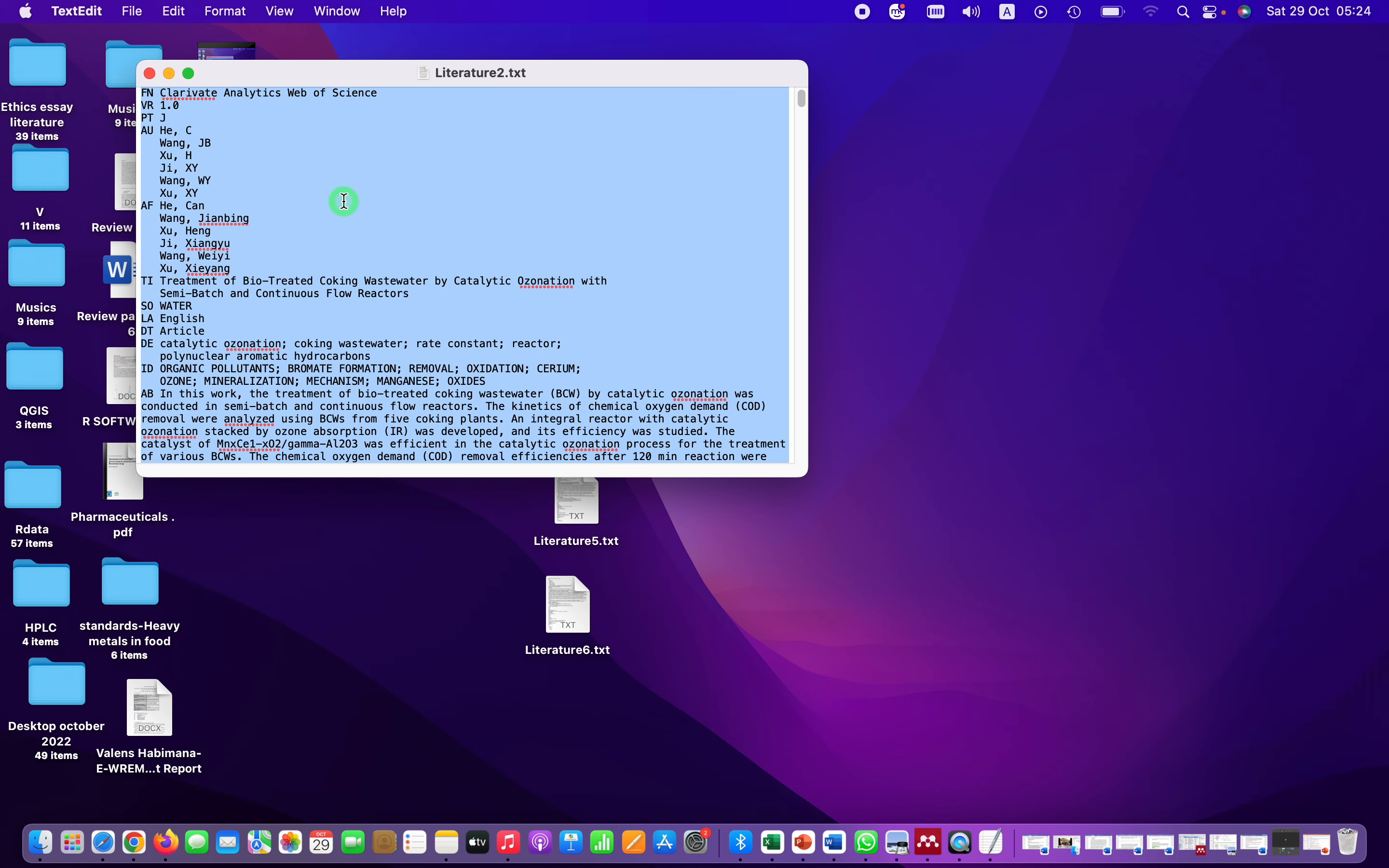
right_click(345, 201)
click(391, 265)
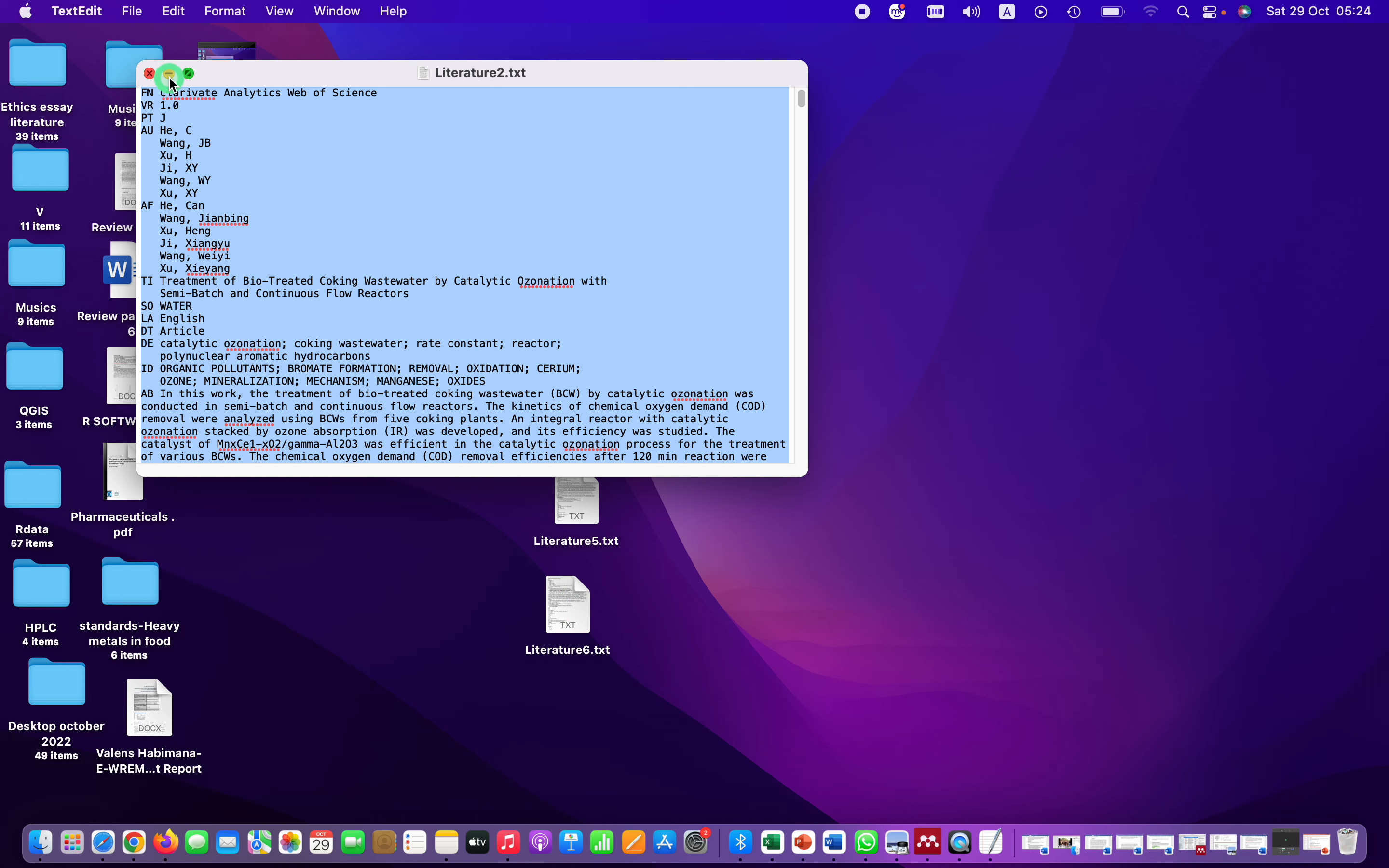
click(150, 74)
Paste the copied Literature2 records on a new line after the final EF in Literature6.txt, saving the changes on closing
double_click(559, 610)
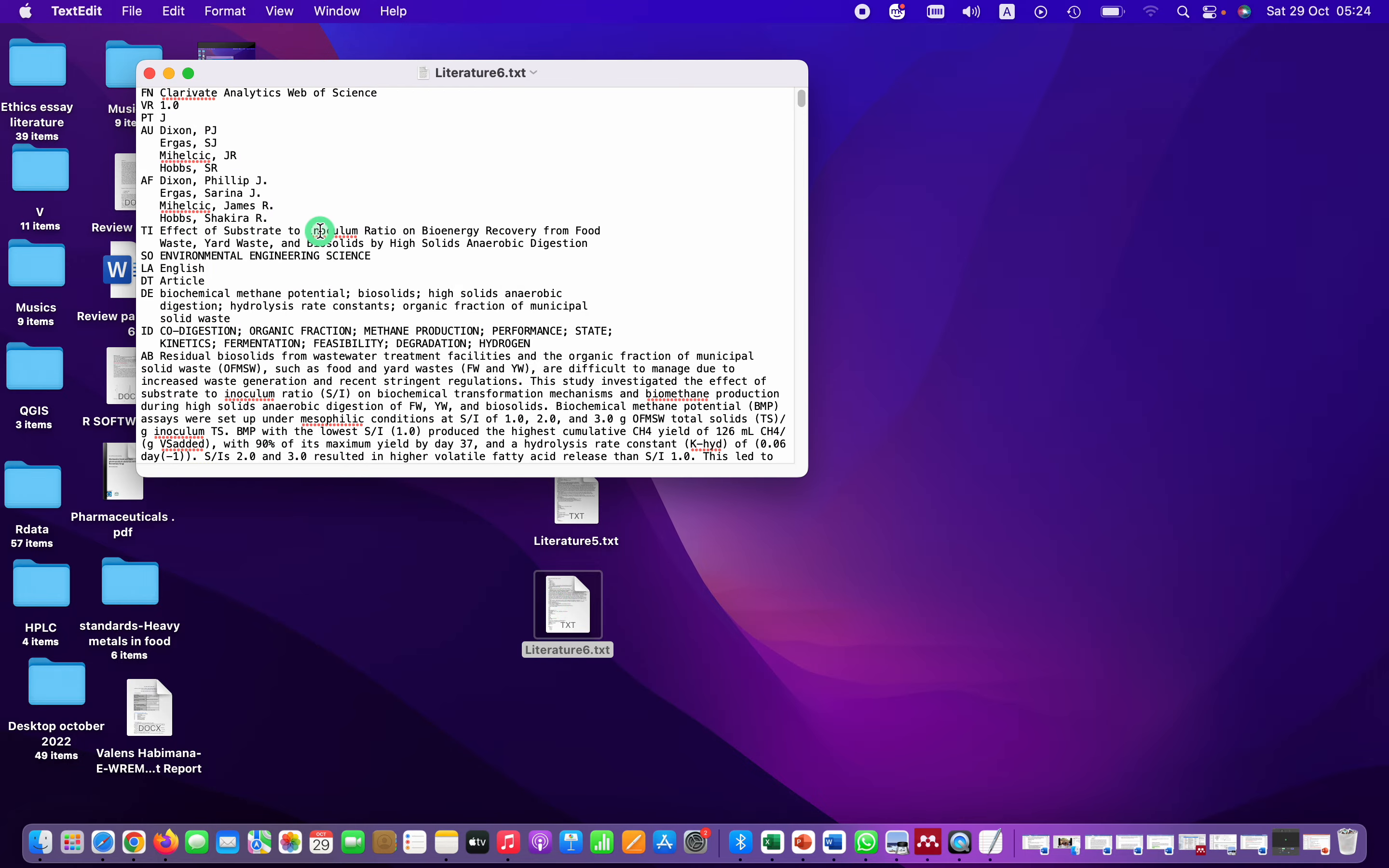
scroll(520, 196, down, 2)
drag(802, 97, 802, 456)
click(165, 459)
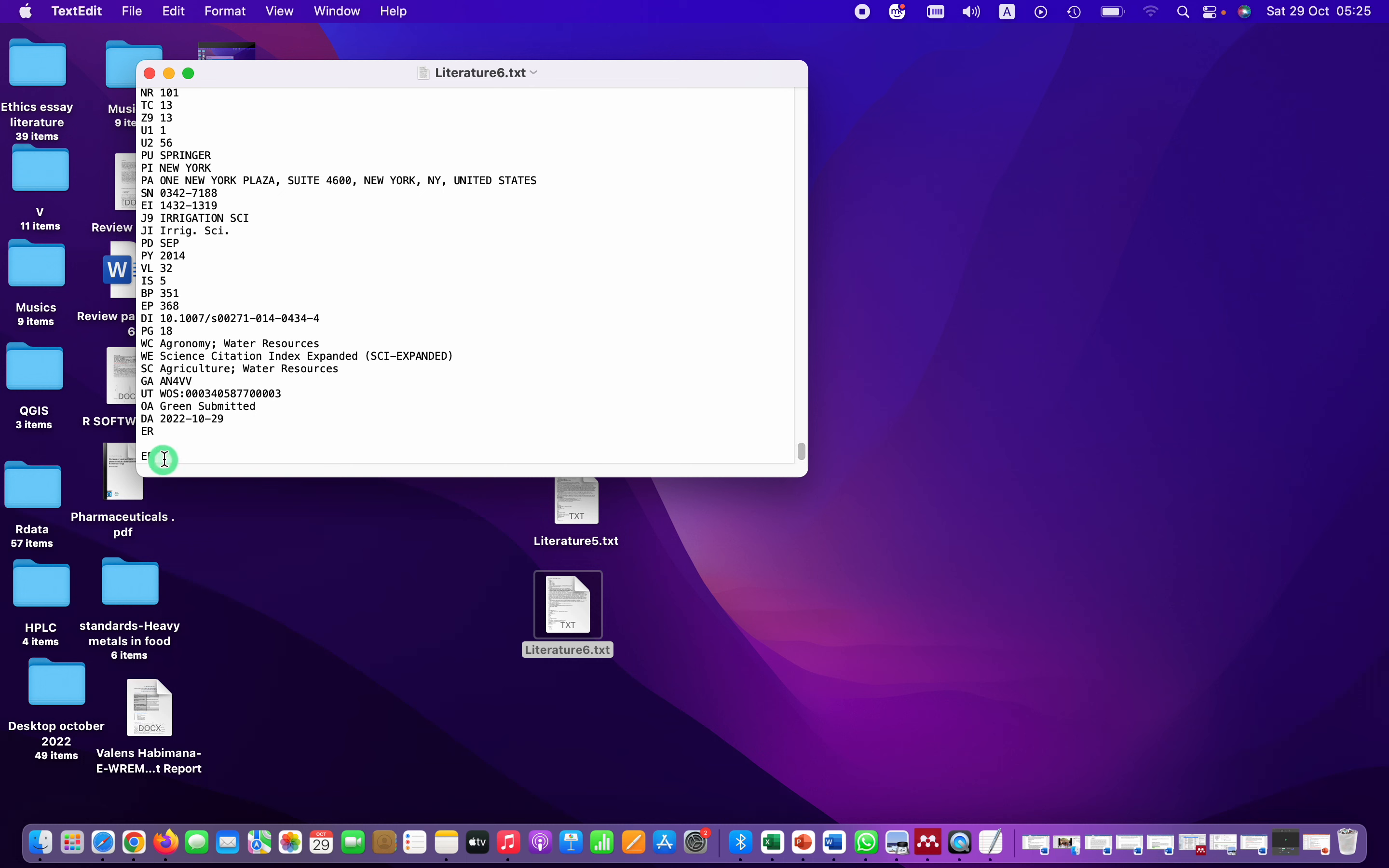
key(Return)
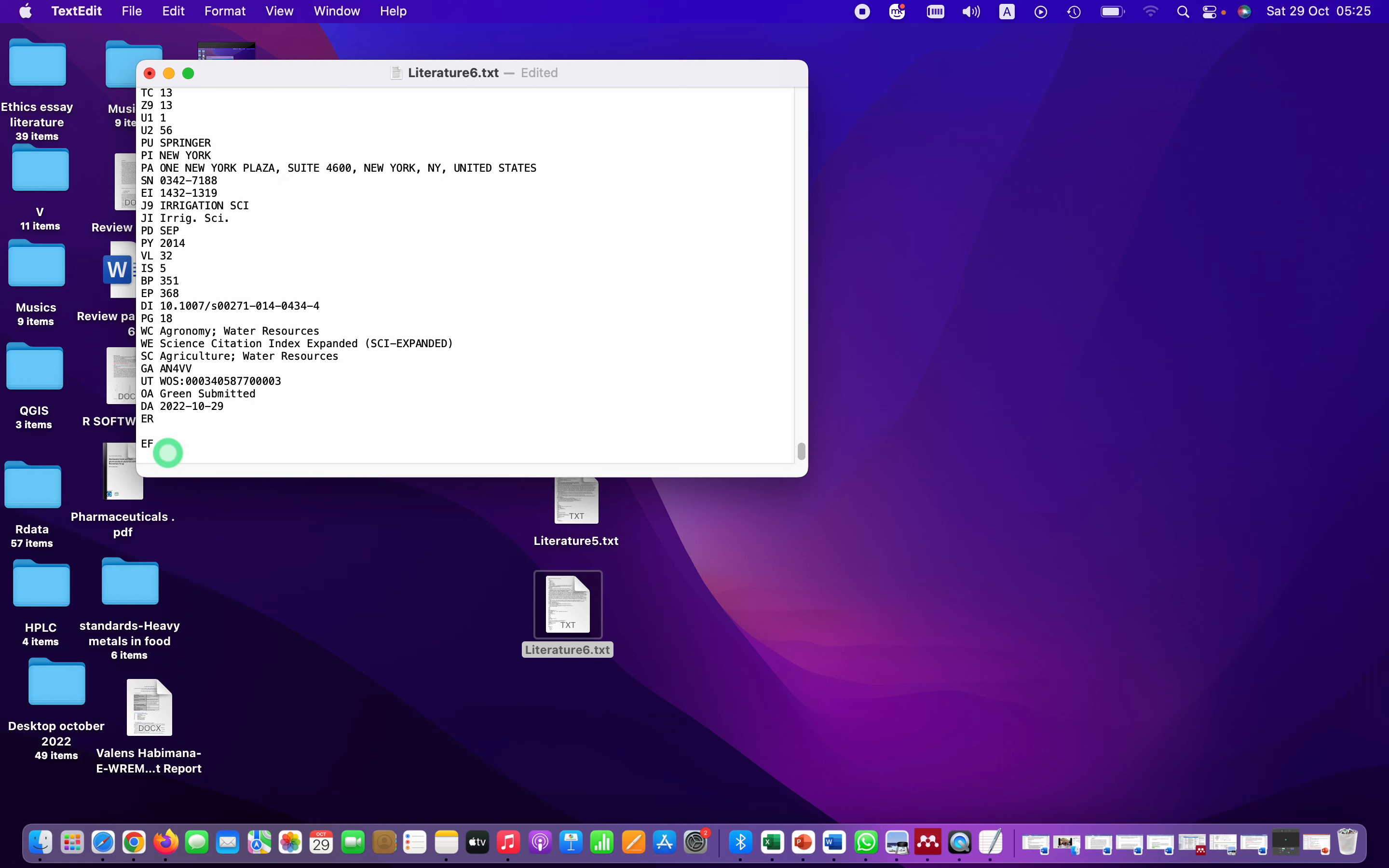
right_click(166, 453)
click(217, 504)
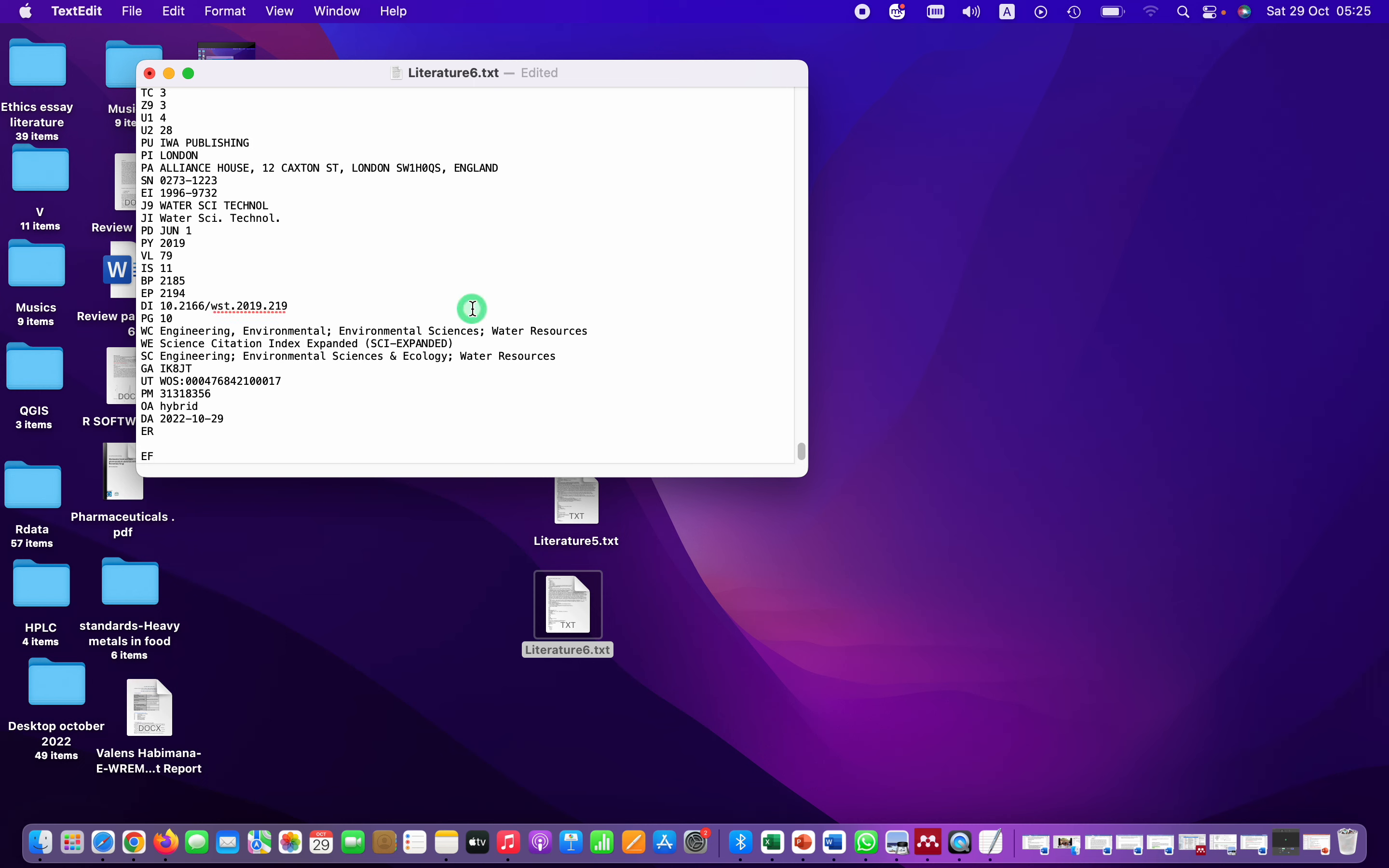
click(151, 75)
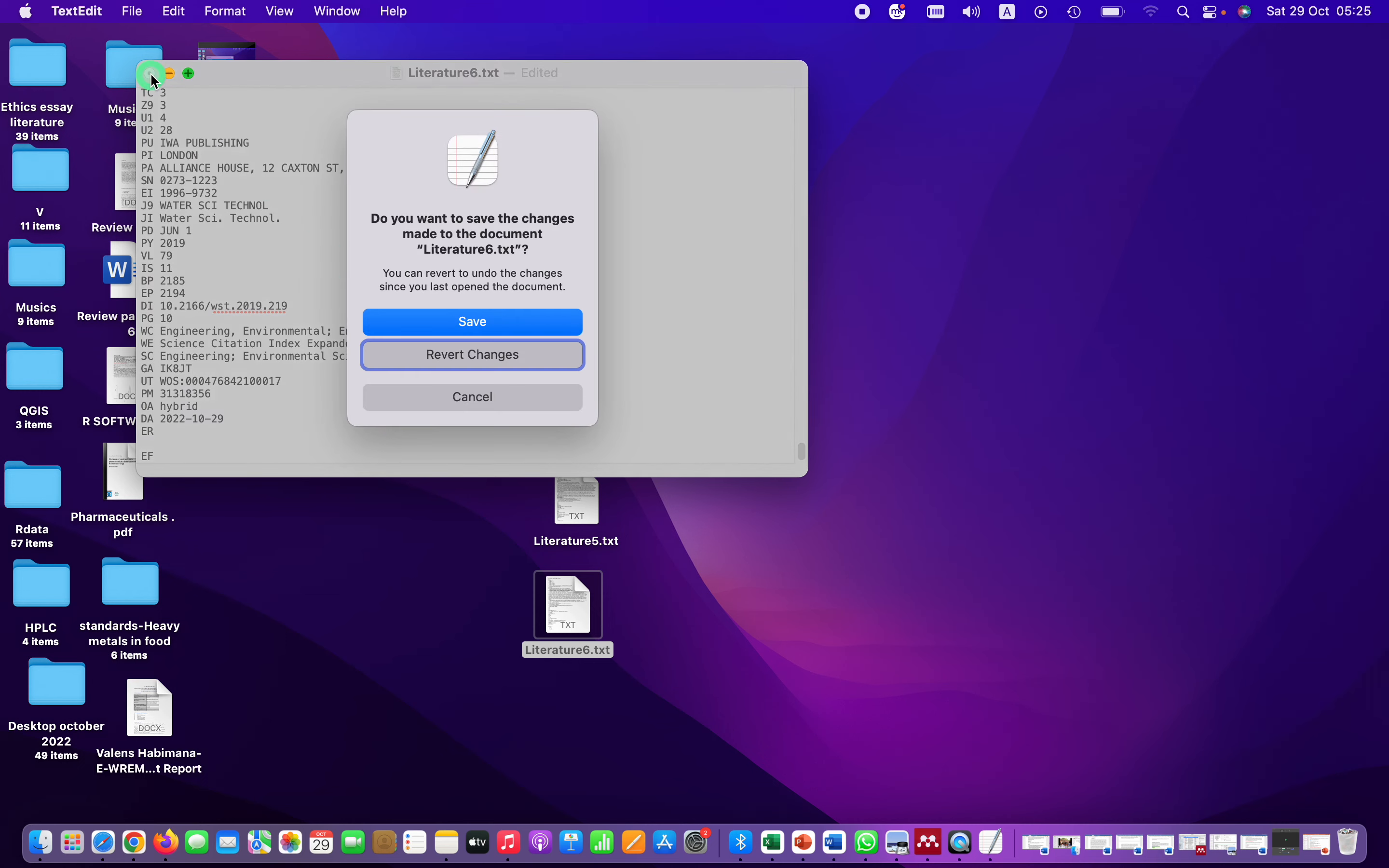
click(462, 323)
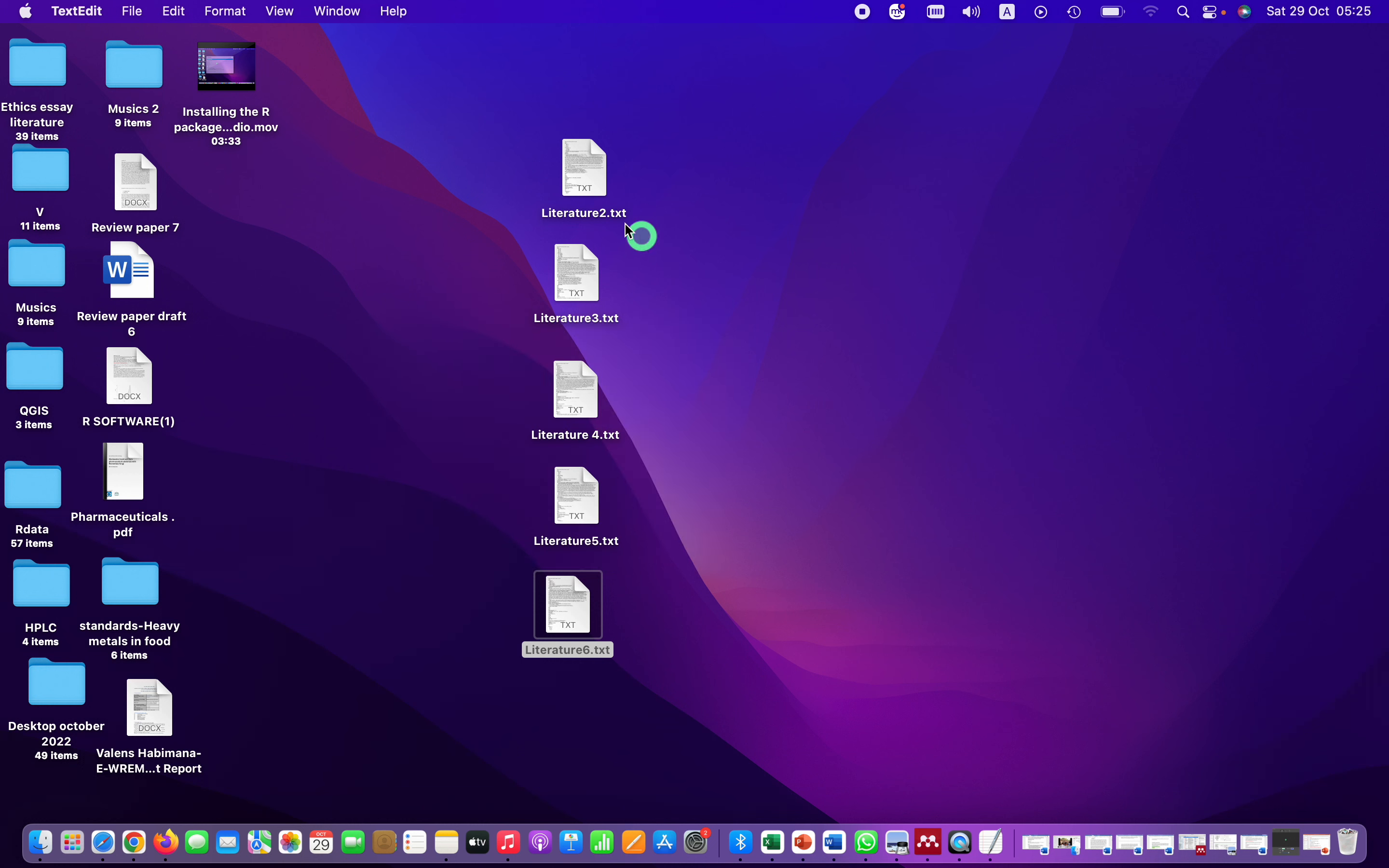
Move Literature2.txt from the desktop to the Bin
right_click(586, 163)
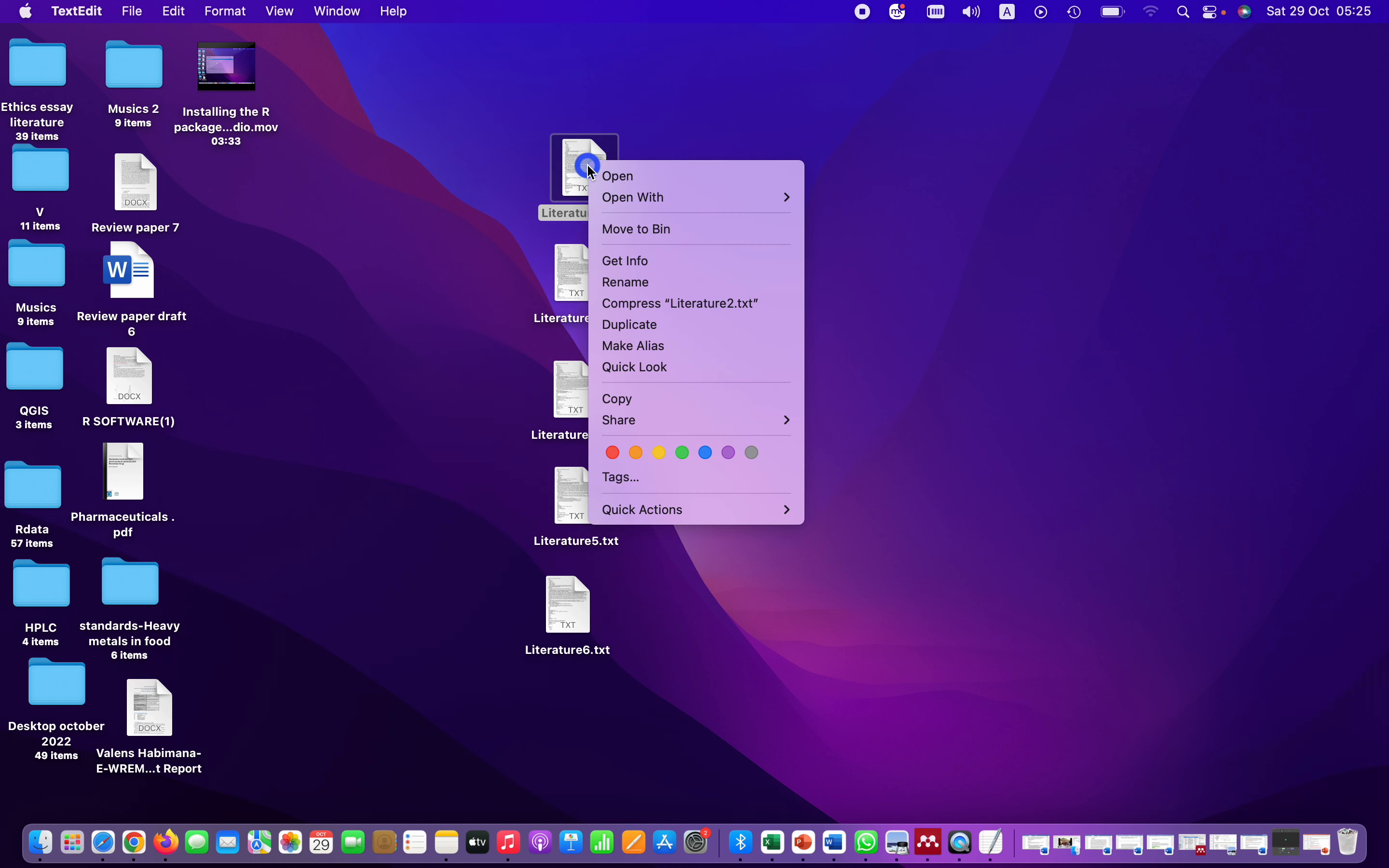
click(679, 229)
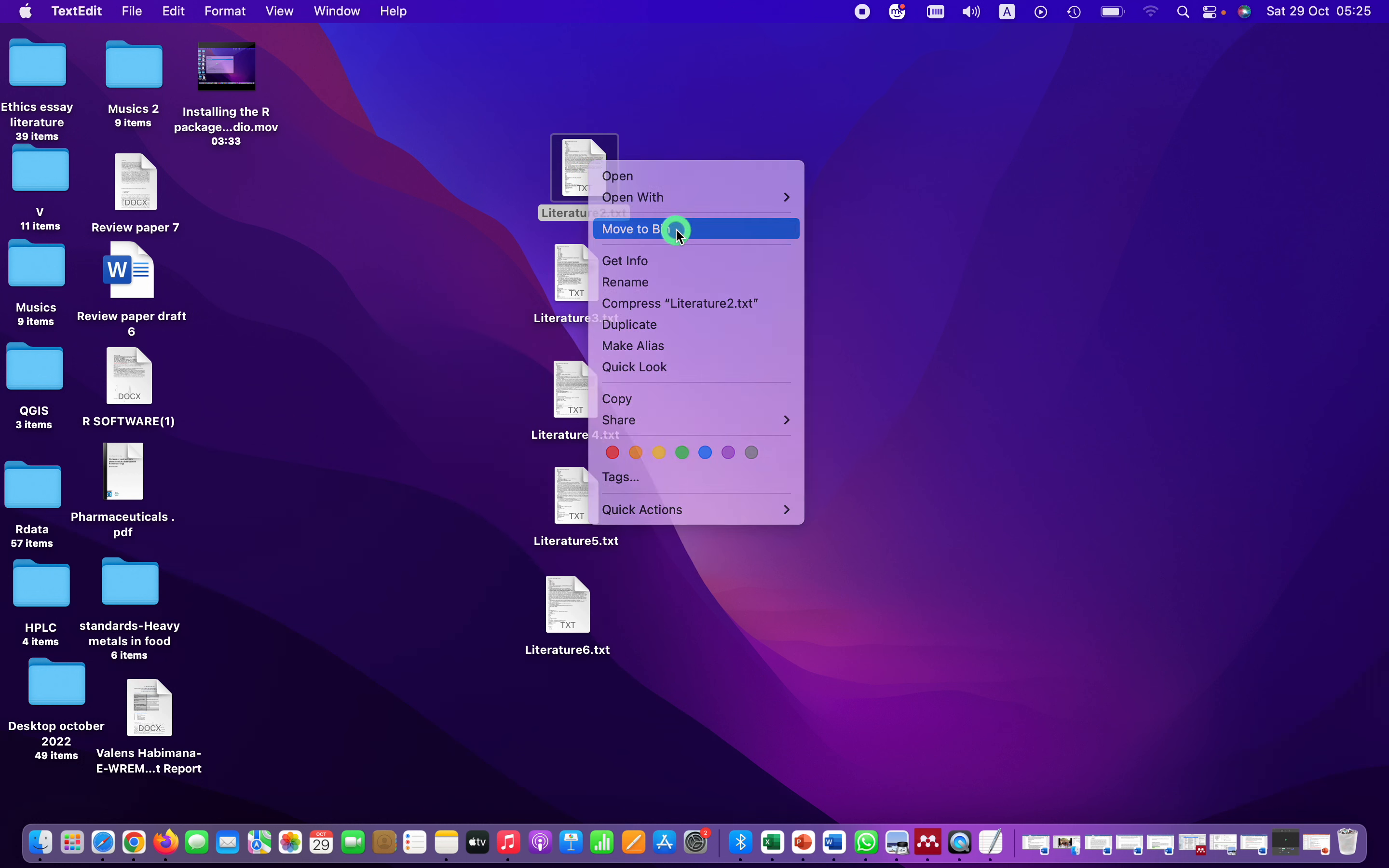
Open Literature3.txt from the desktop, copy its entire content and close the file
click(578, 293)
double_click(578, 293)
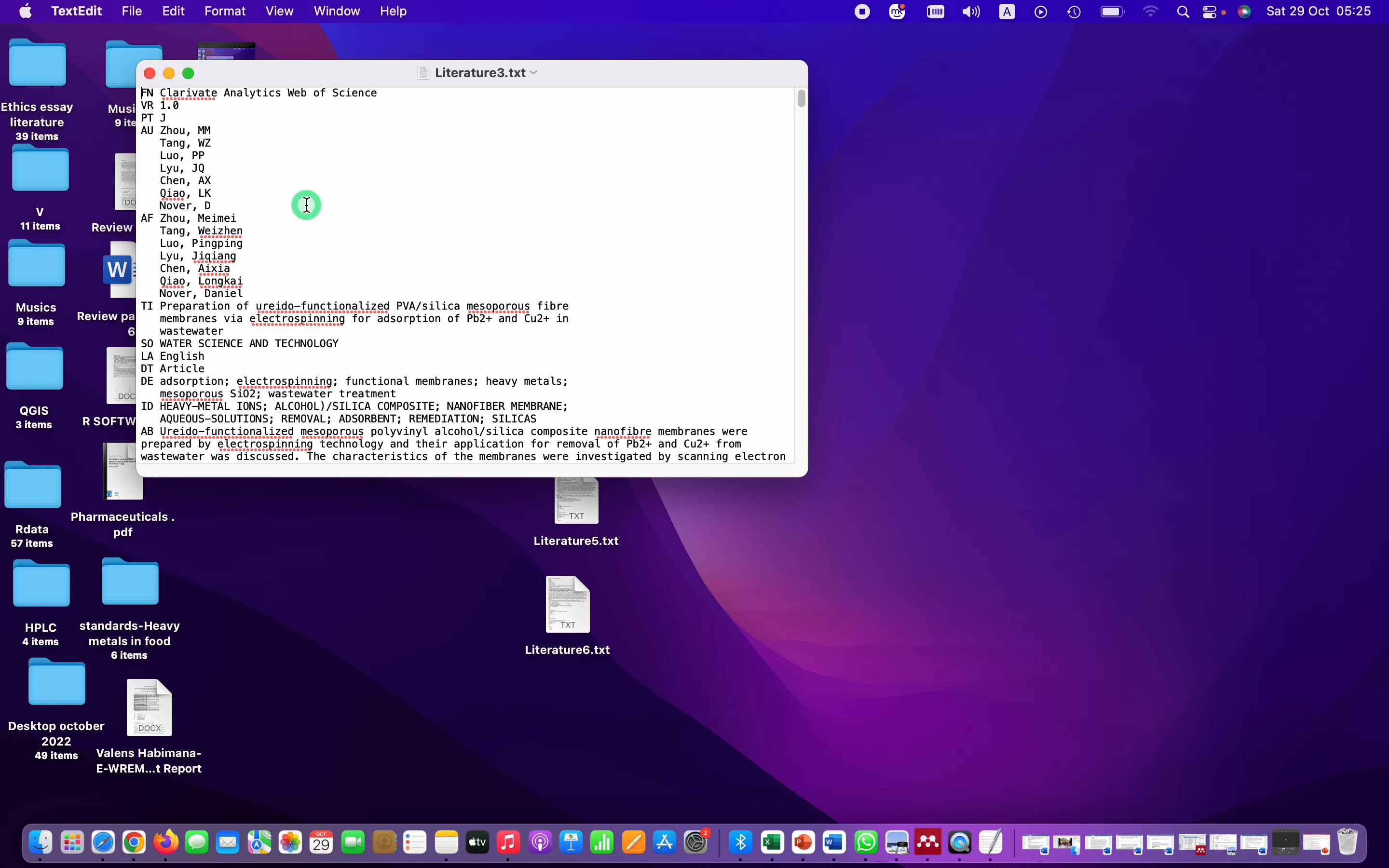
key(super+a)
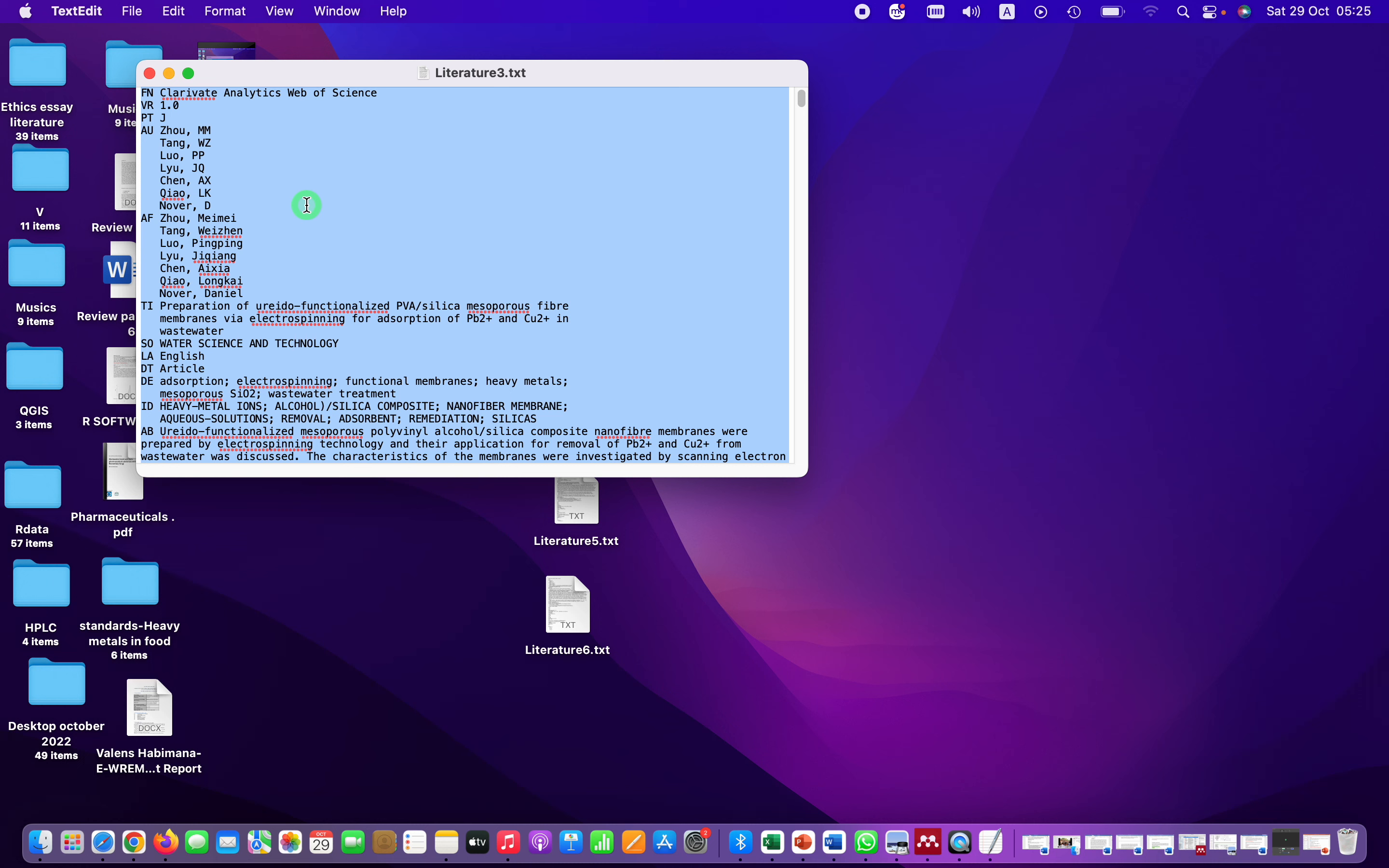
right_click(266, 219)
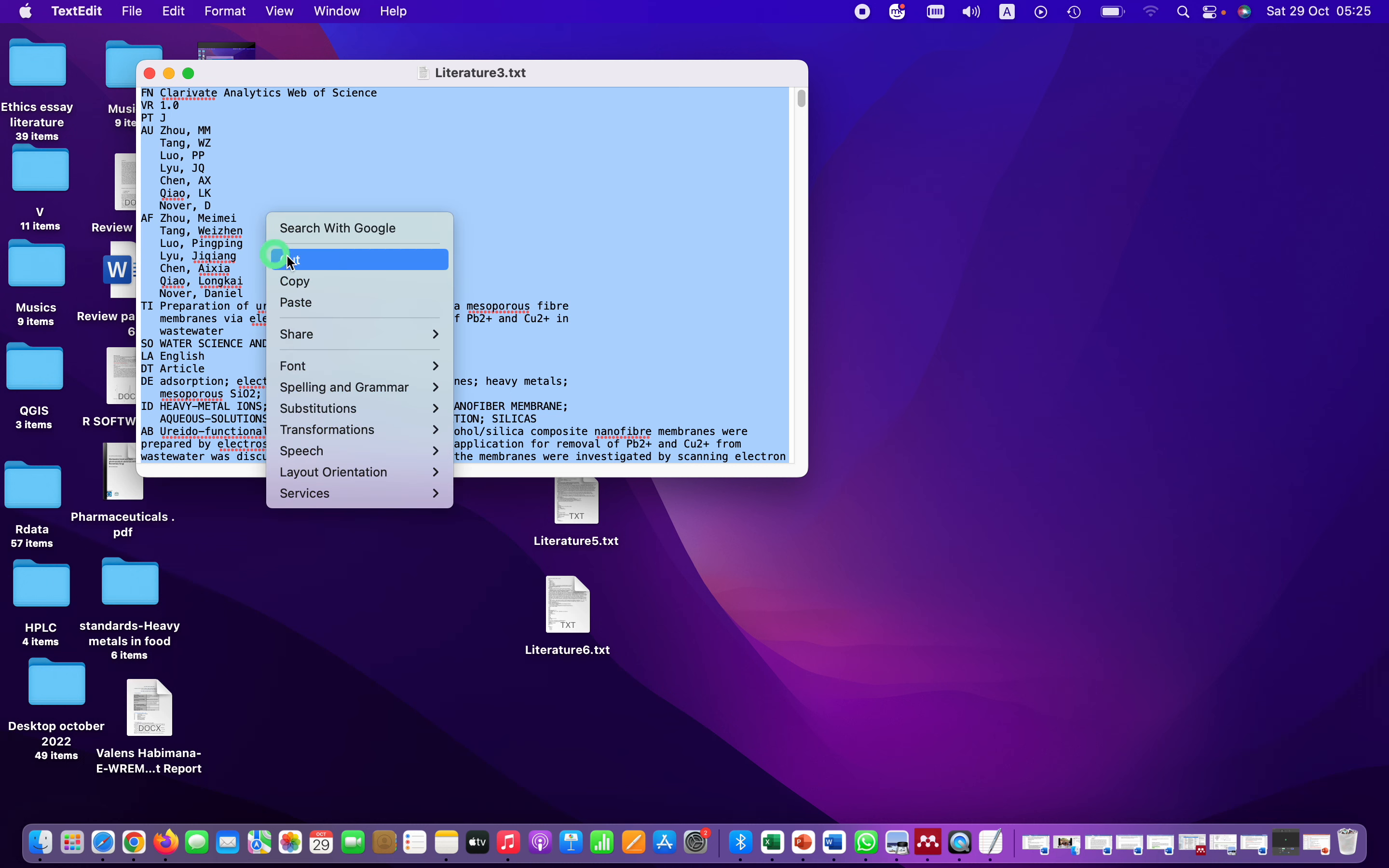
click(326, 281)
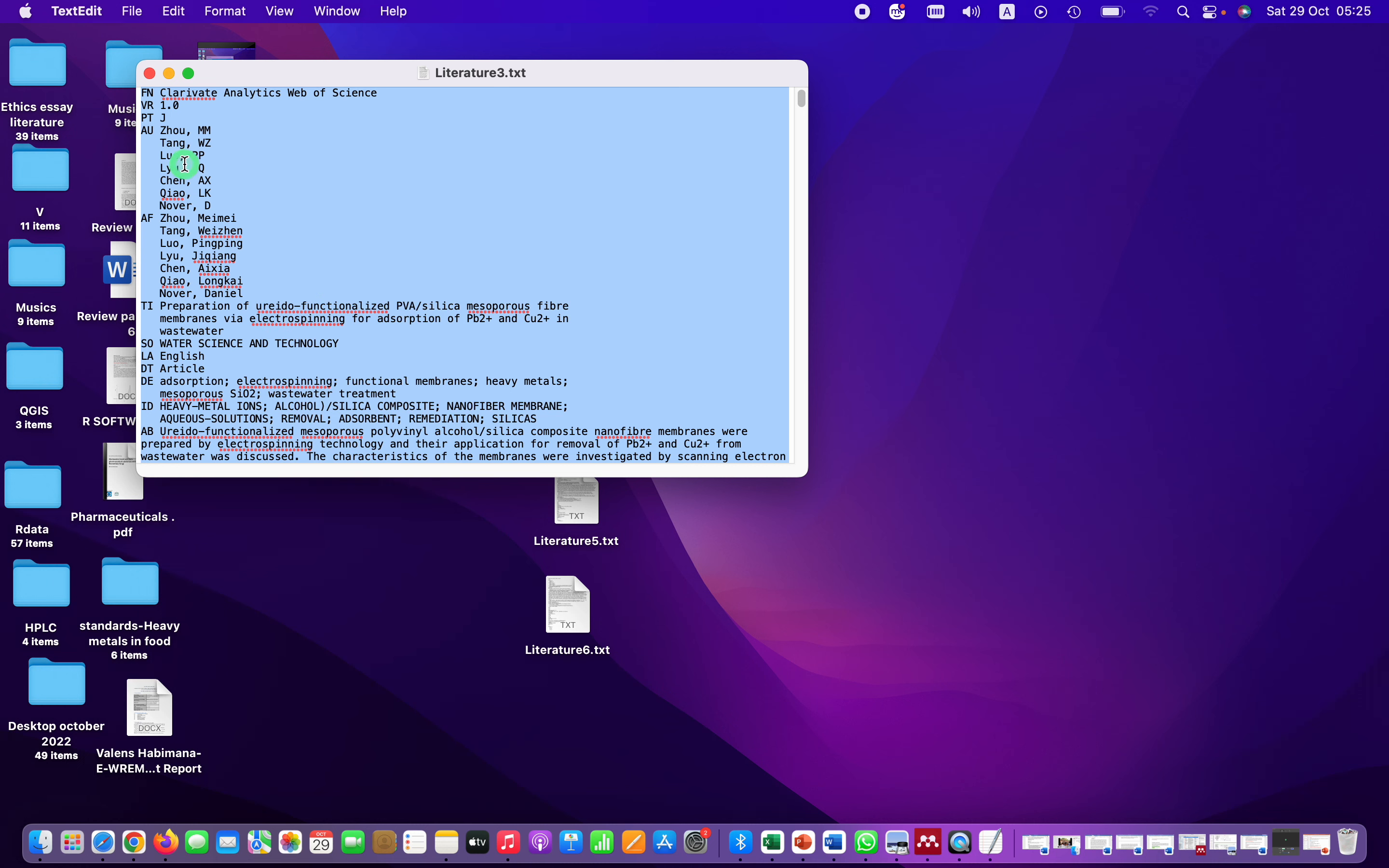
click(146, 76)
click(170, 71)
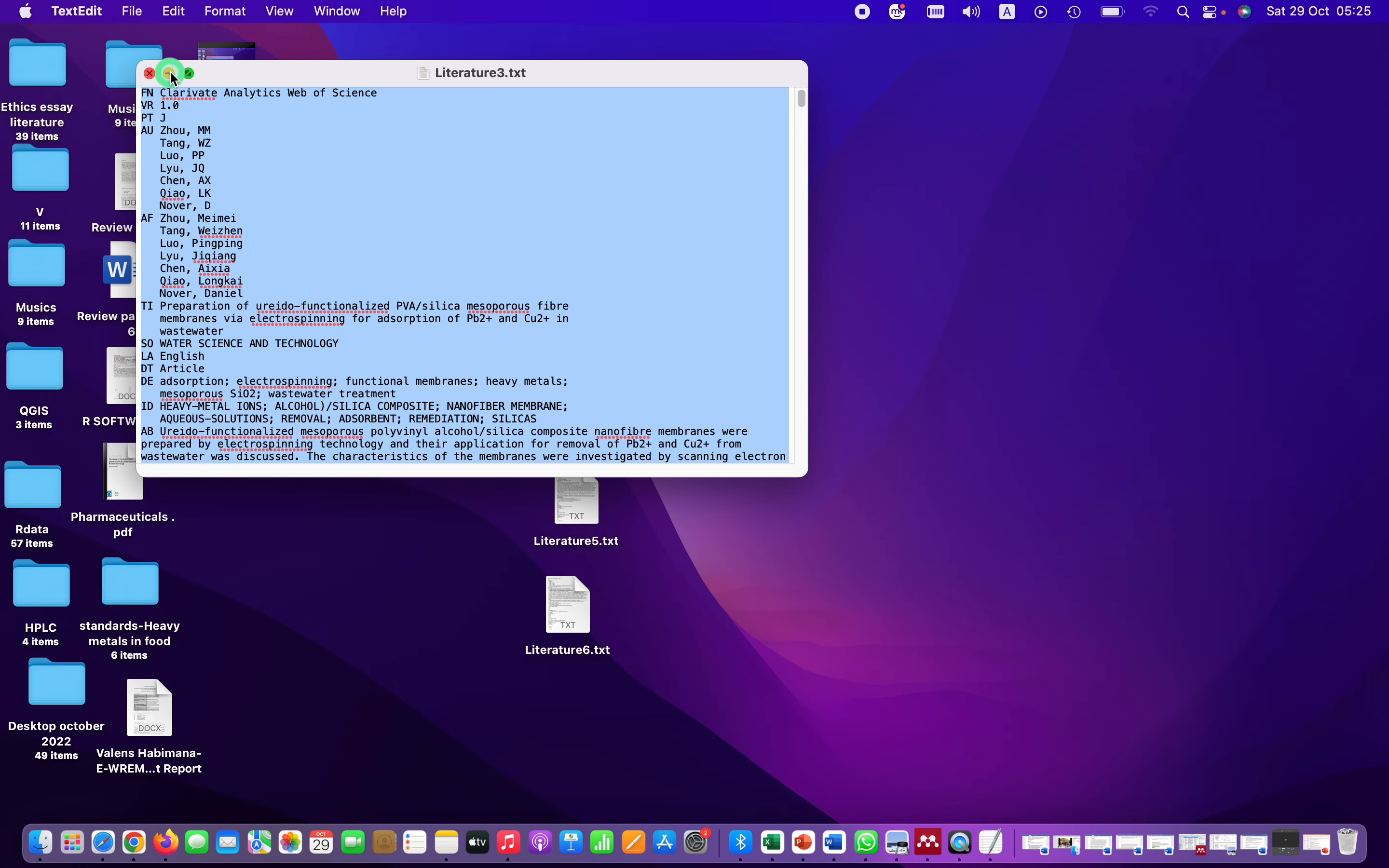
Paste the copied Literature3 records on a new line after the final EF in Literature6.txt, saving the changes on closing
click(559, 609)
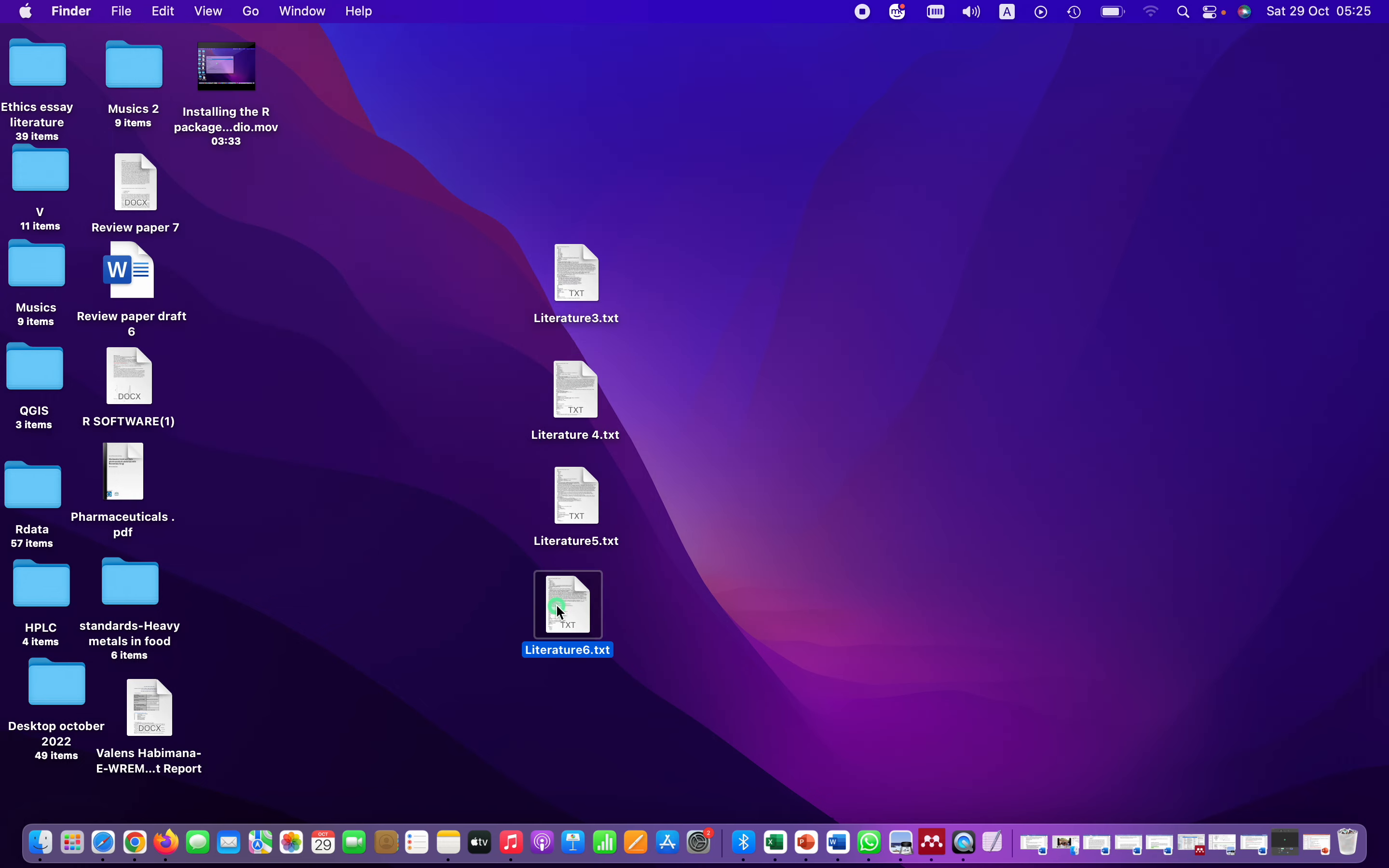
double_click(560, 610)
scroll(397, 335, down, 10)
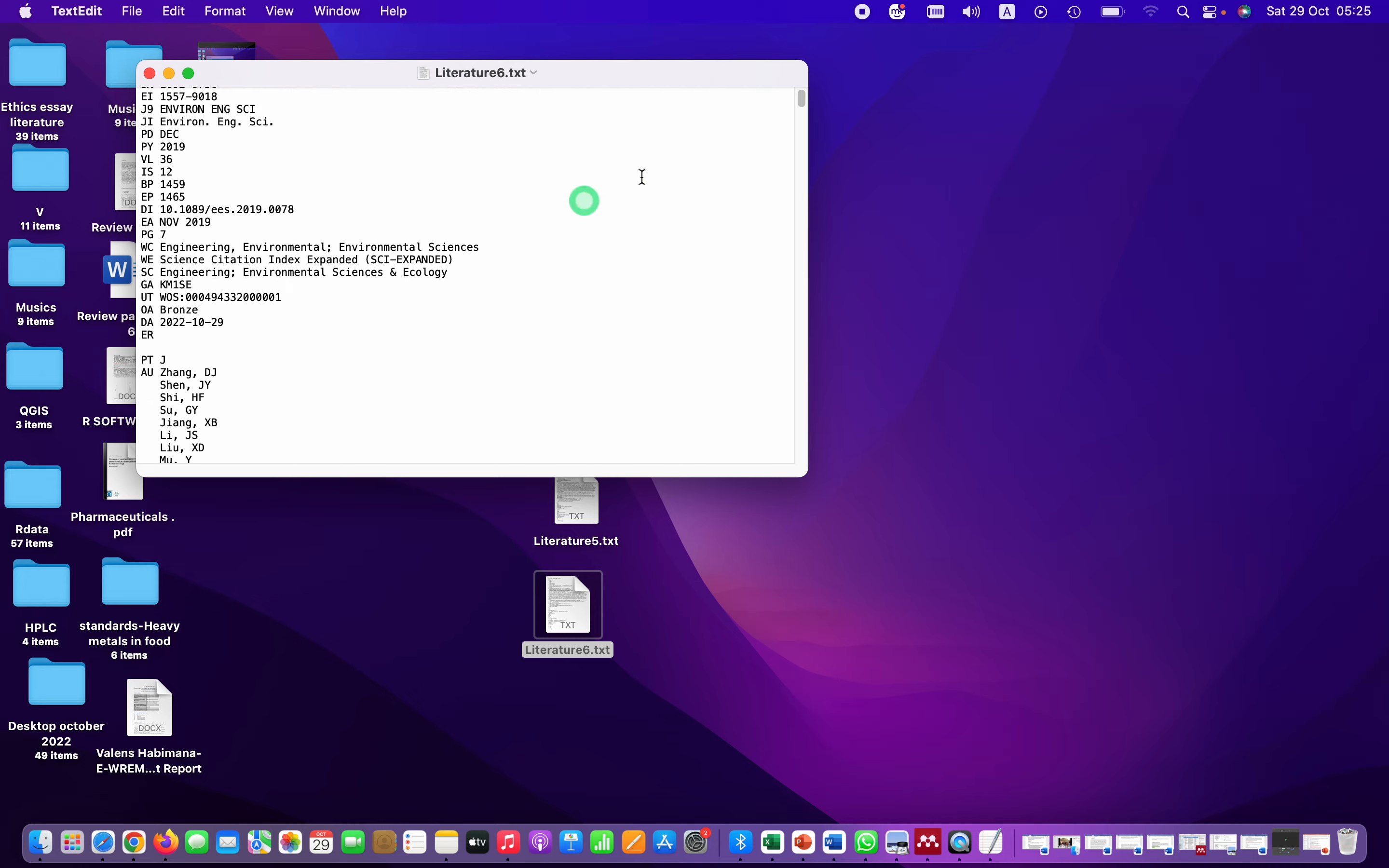
drag(800, 99, 784, 477)
click(176, 453)
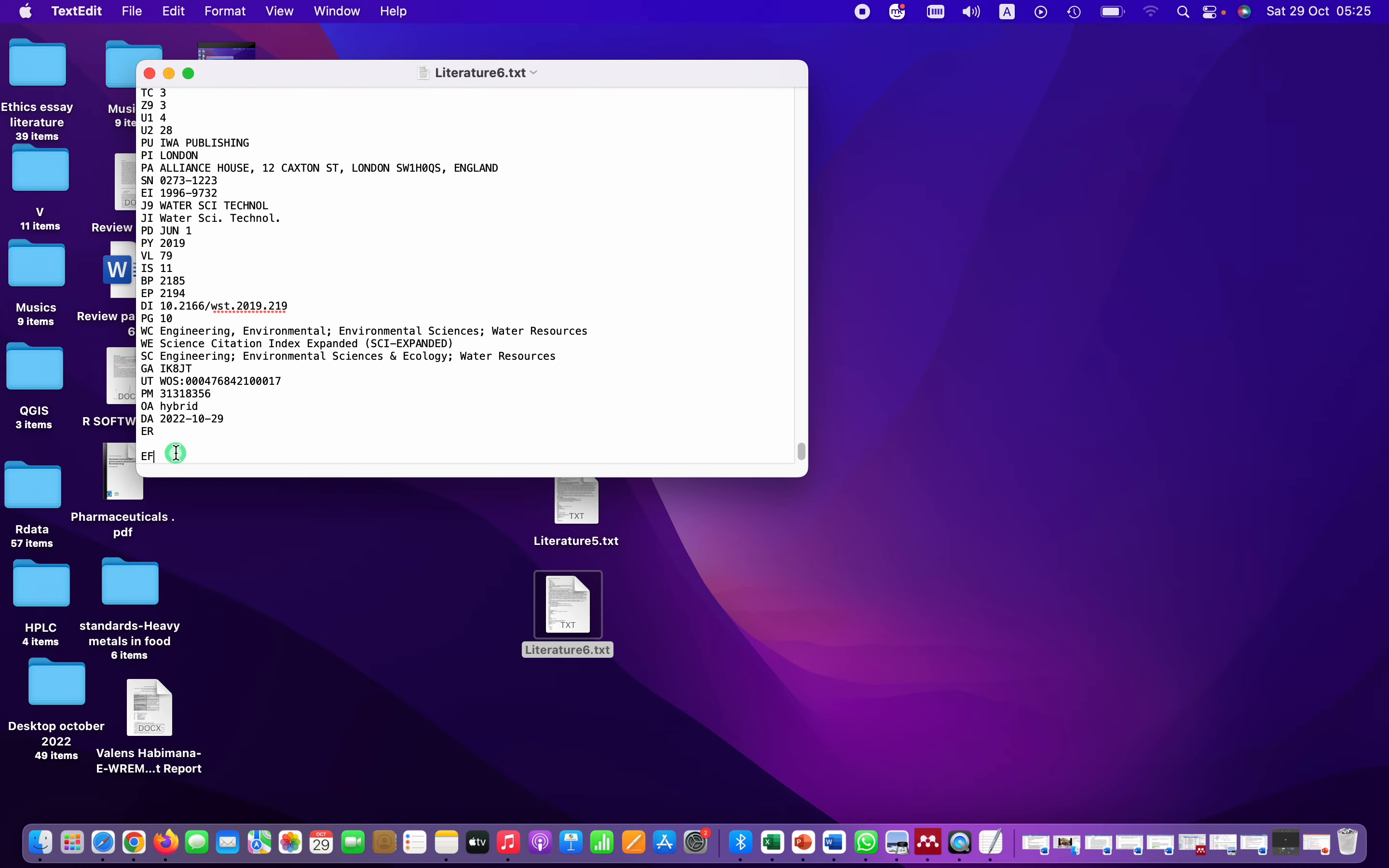
key(Return)
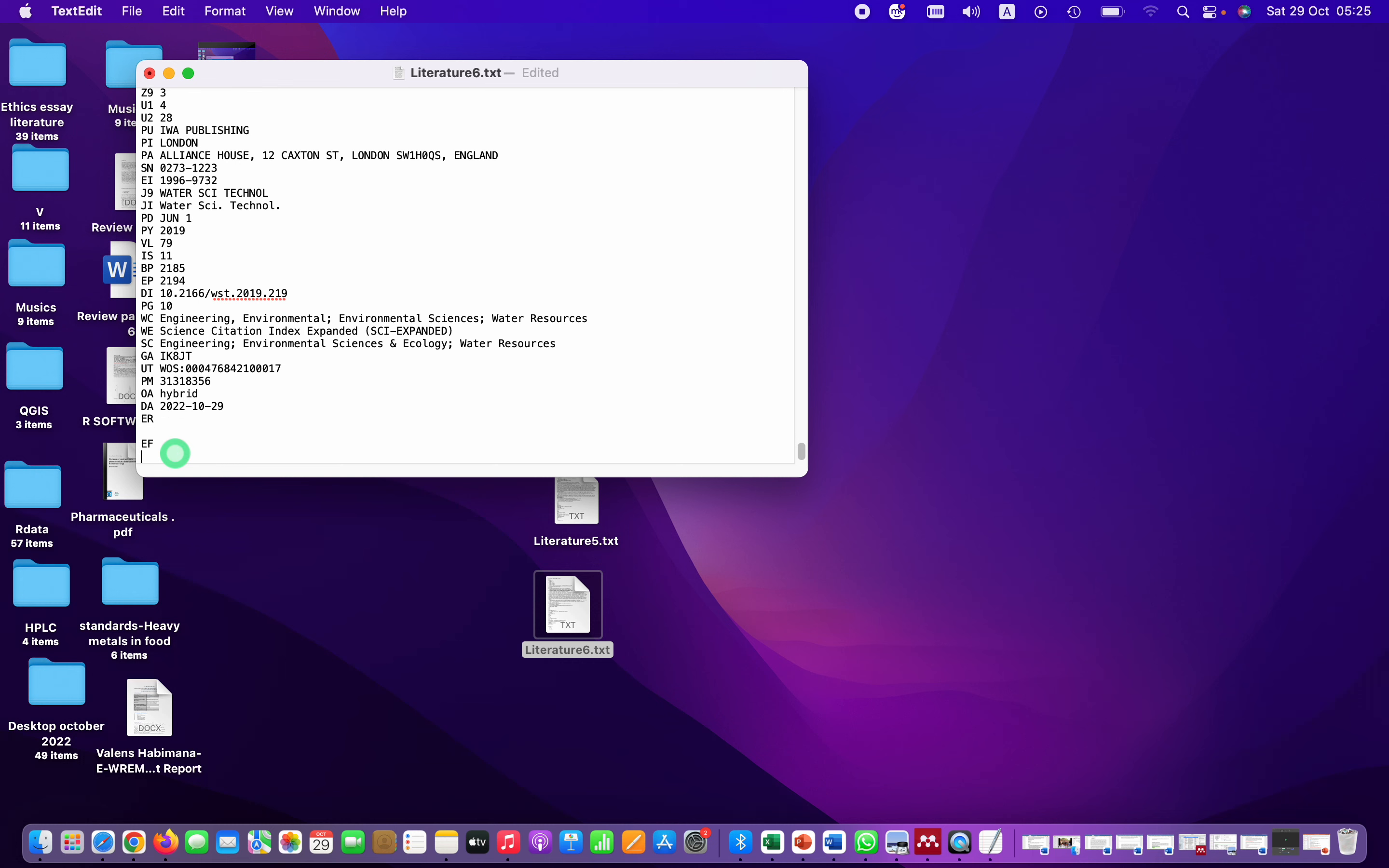
right_click(168, 453)
click(211, 505)
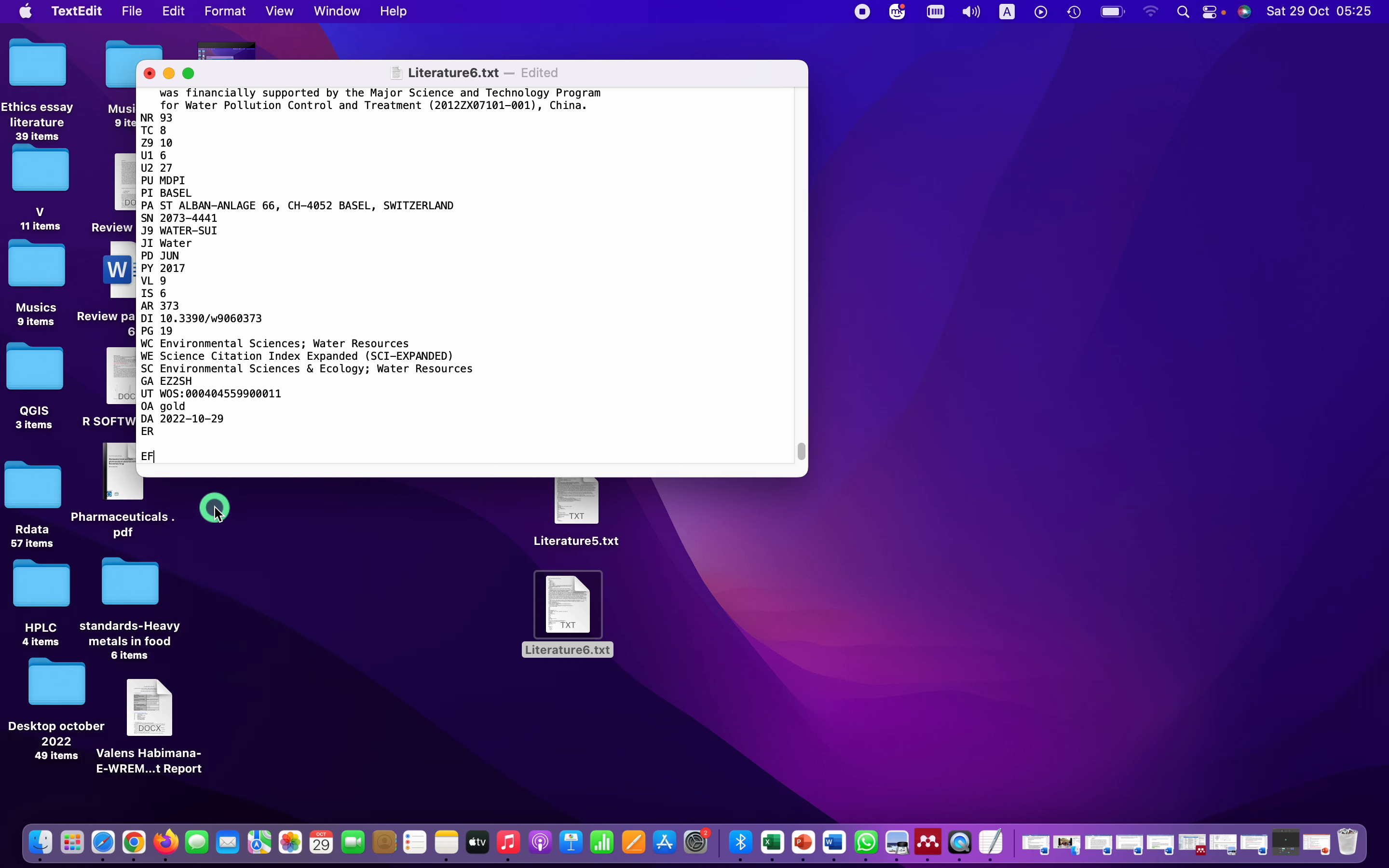
click(151, 72)
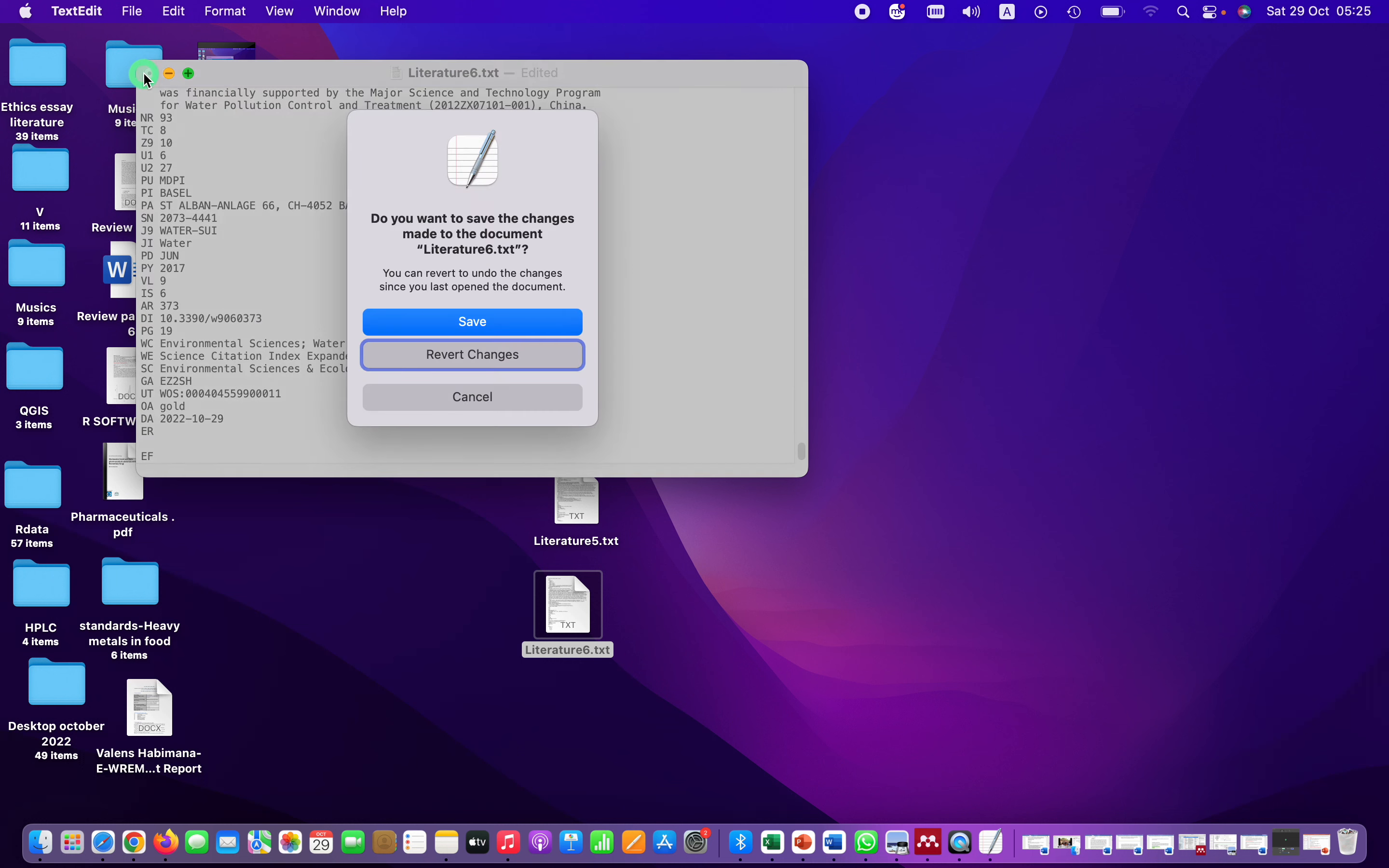
click(487, 326)
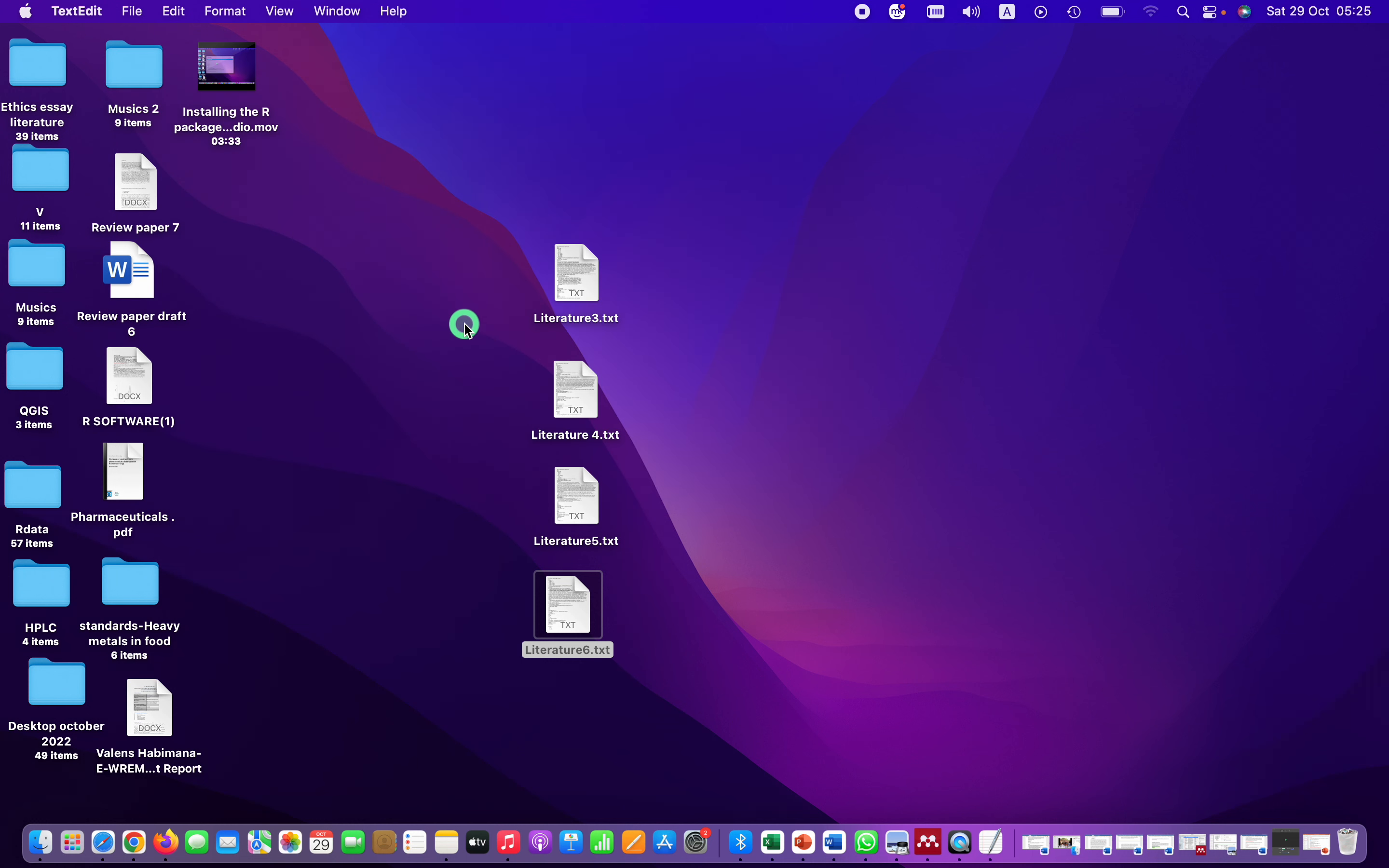
Move Literature3.txt from the desktop to the Bin
right_click(577, 285)
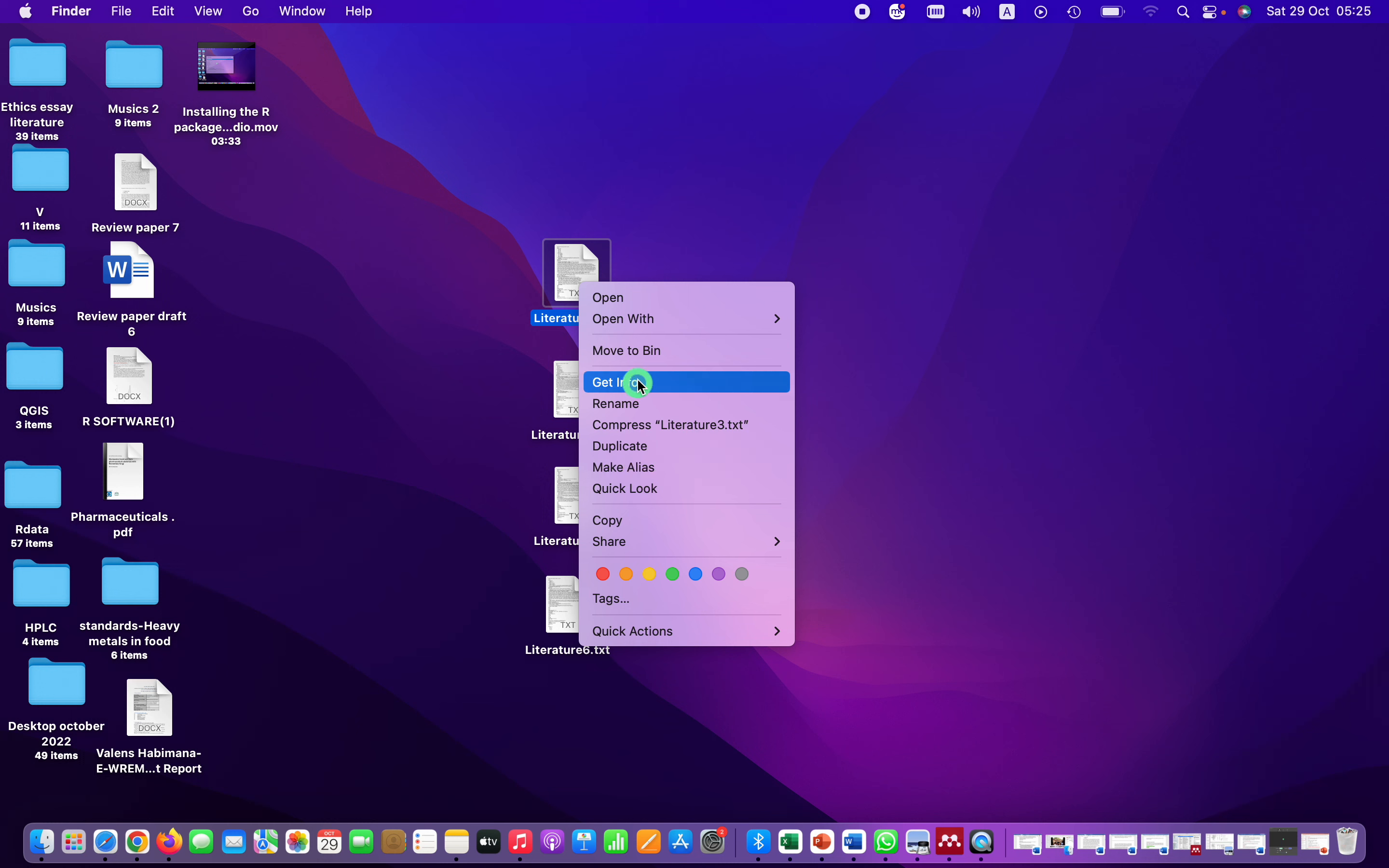
click(640, 350)
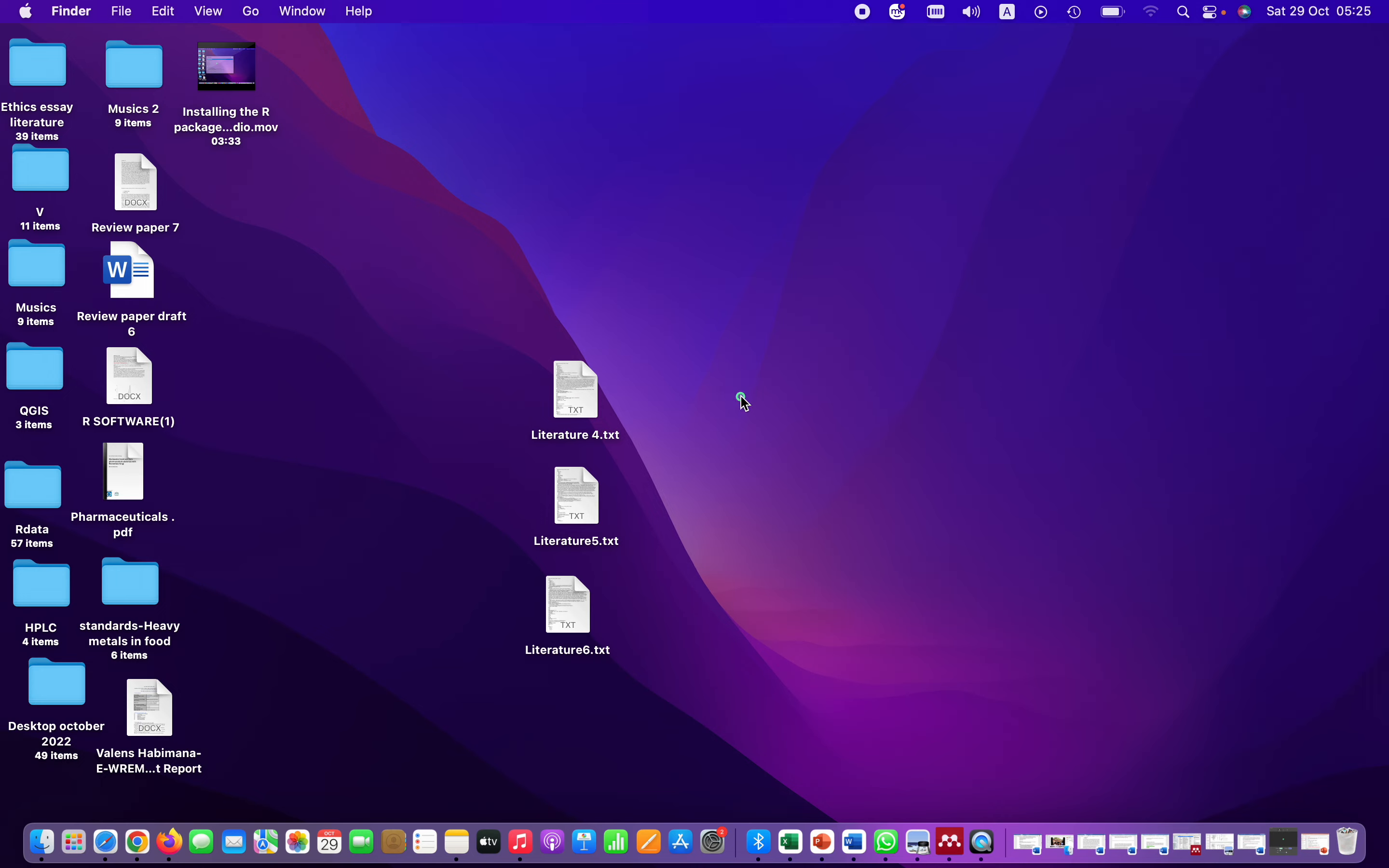
Open Literature 4.txt from the desktop, copy its entire content and close the file
double_click(586, 398)
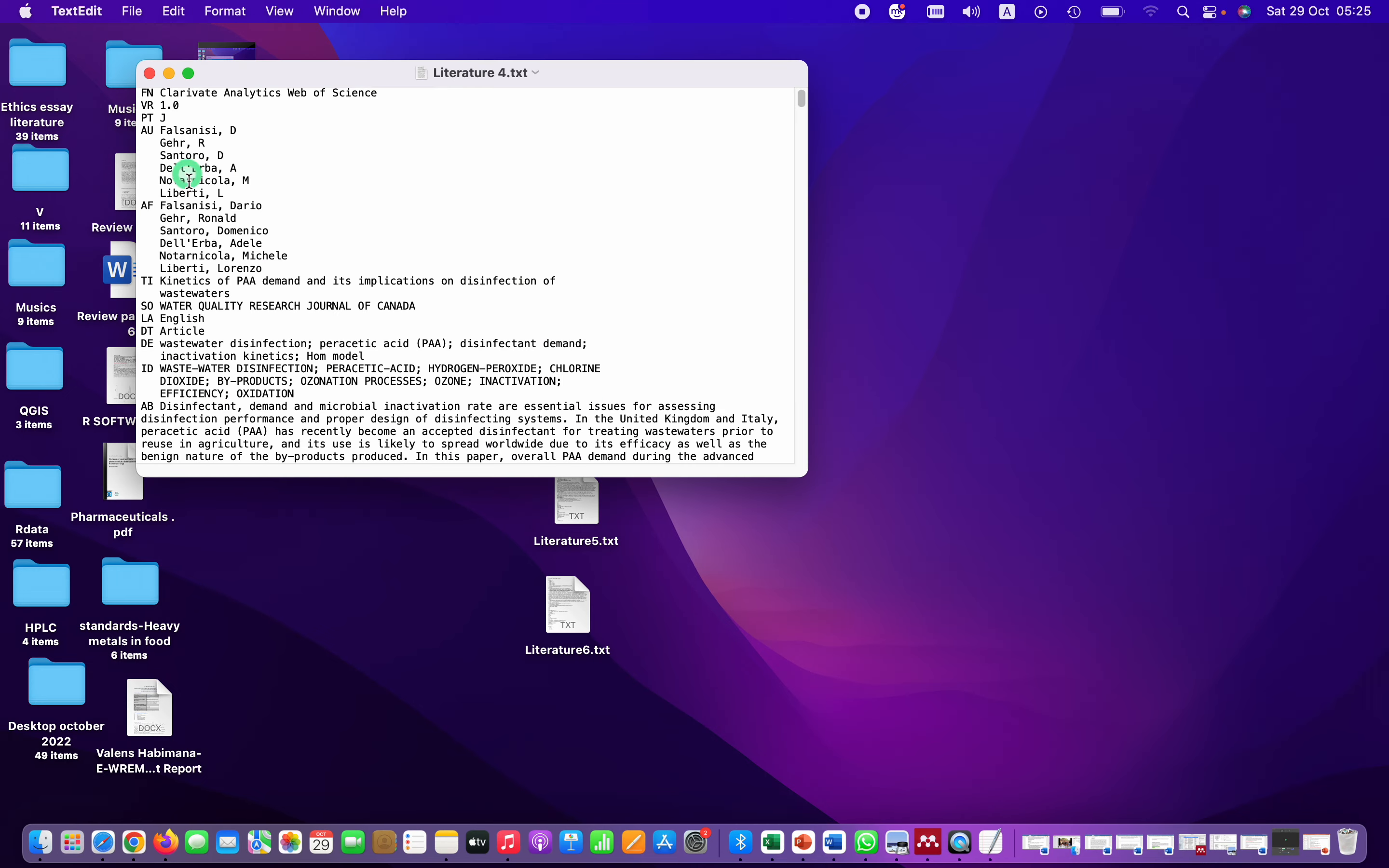
key(super+a)
right_click(244, 235)
click(326, 344)
click(148, 75)
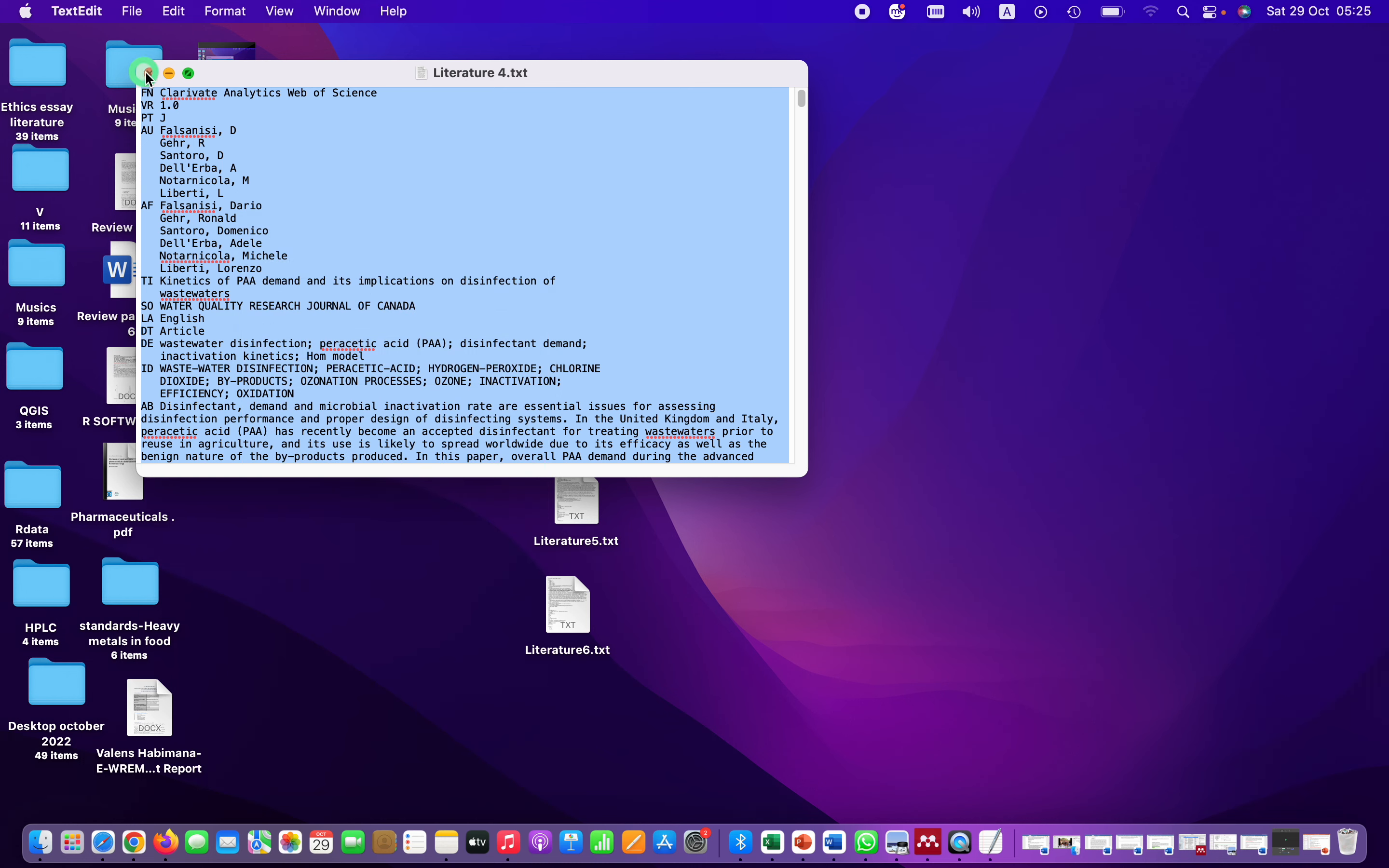
Paste the copied Literature 4 records on a new line after the final EF in Literature6.txt, saving the changes on closing
double_click(573, 608)
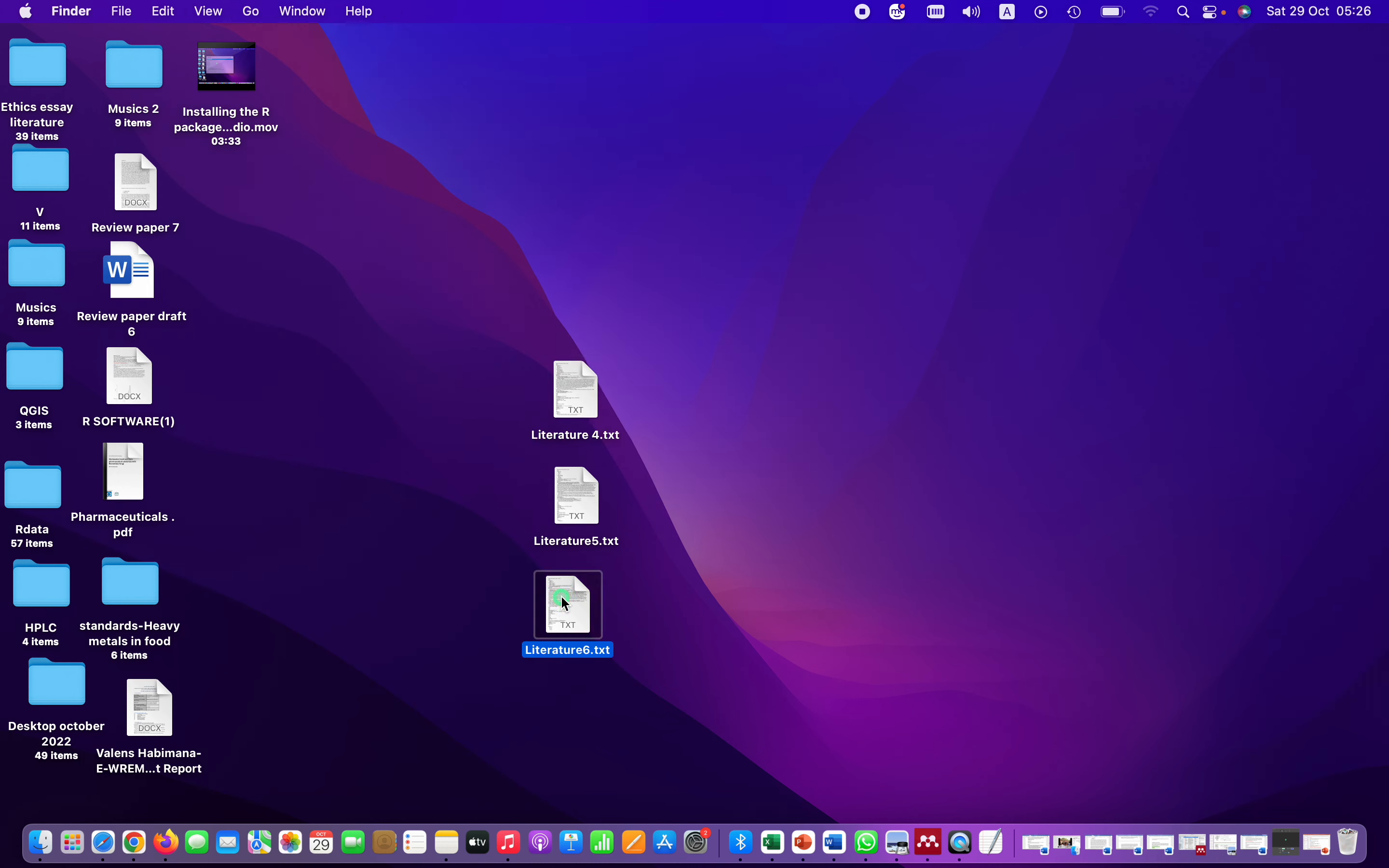
scroll(507, 352, down, 2)
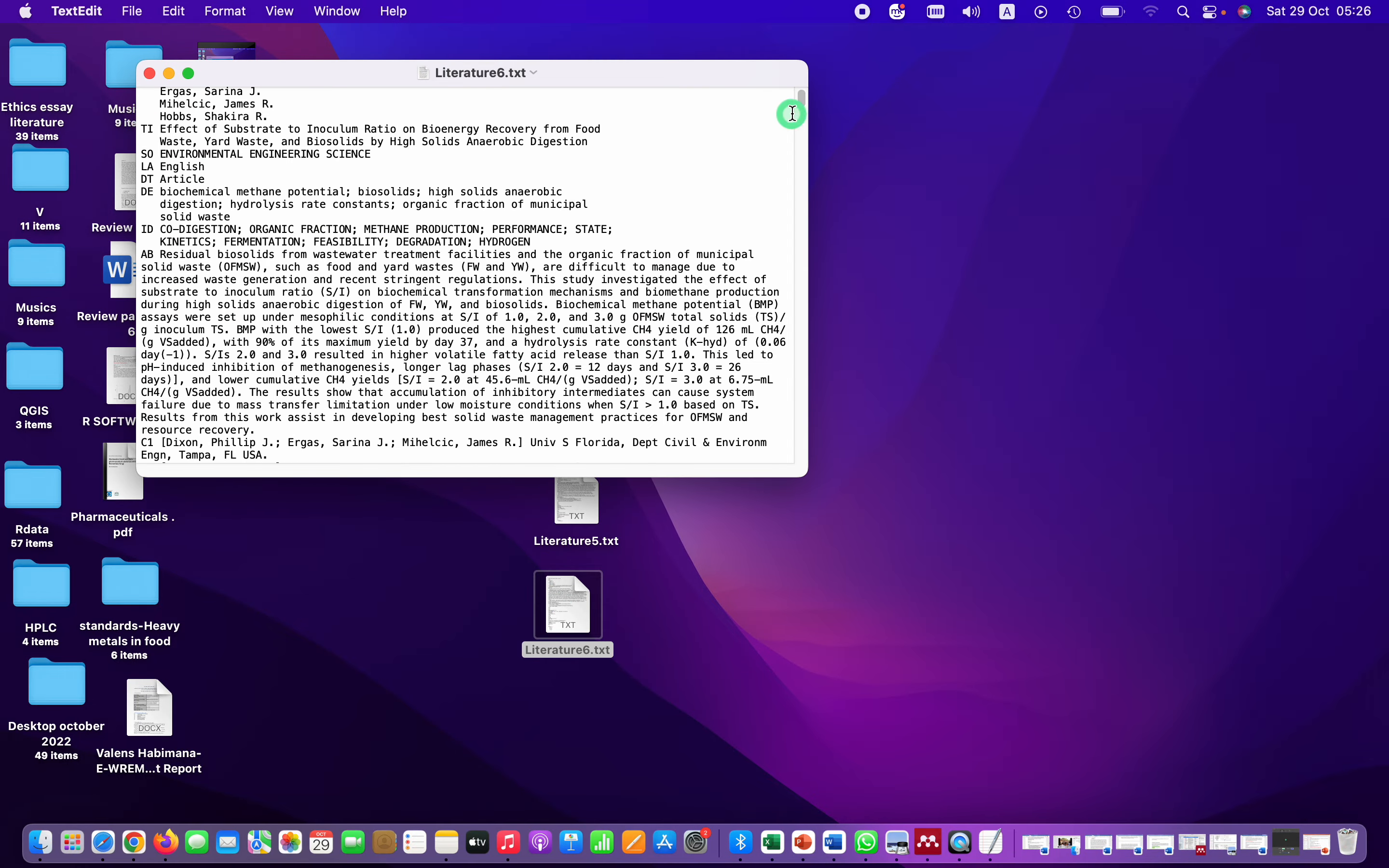
drag(806, 103, 459, 490)
click(173, 453)
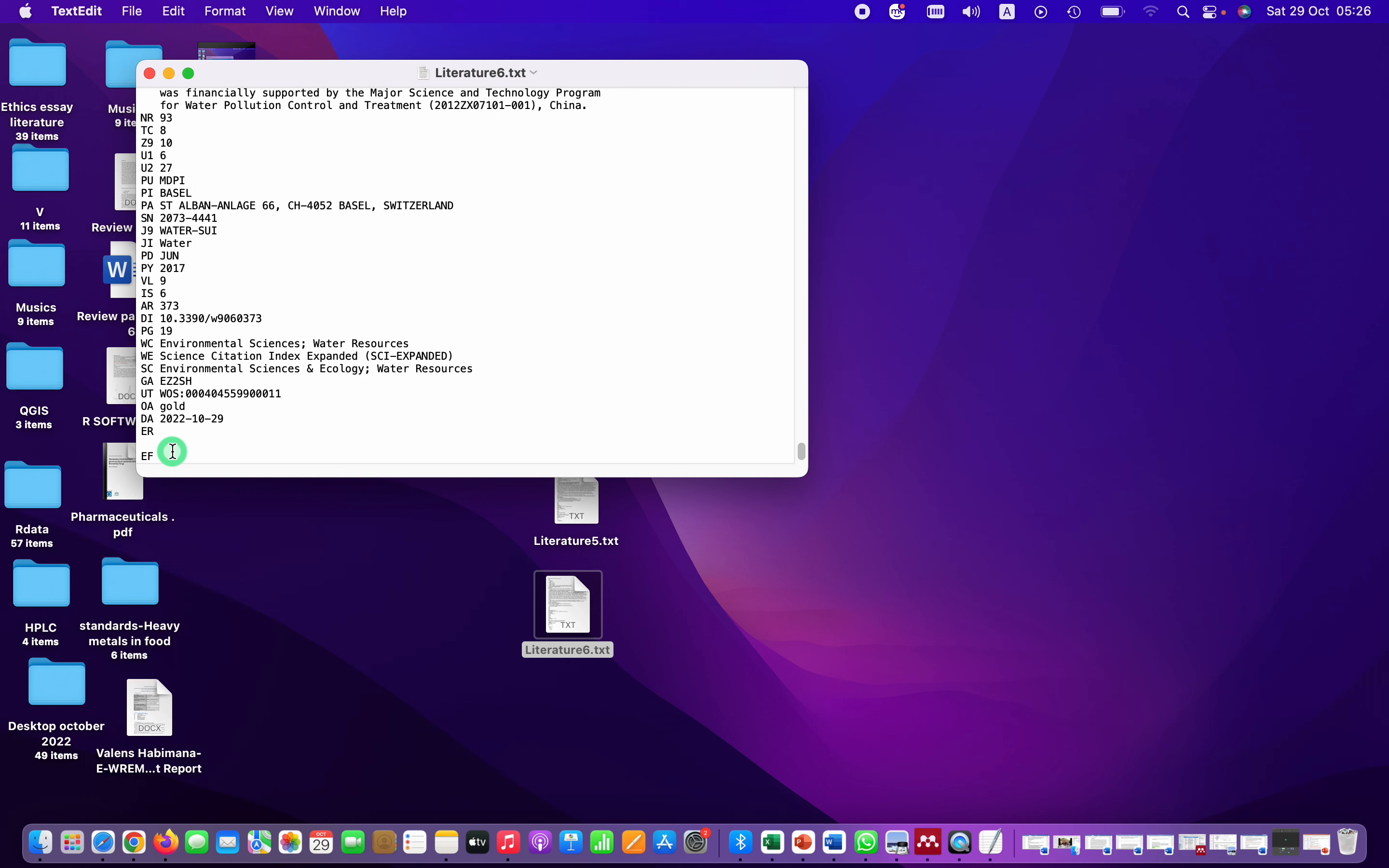
key(Return)
right_click(173, 454)
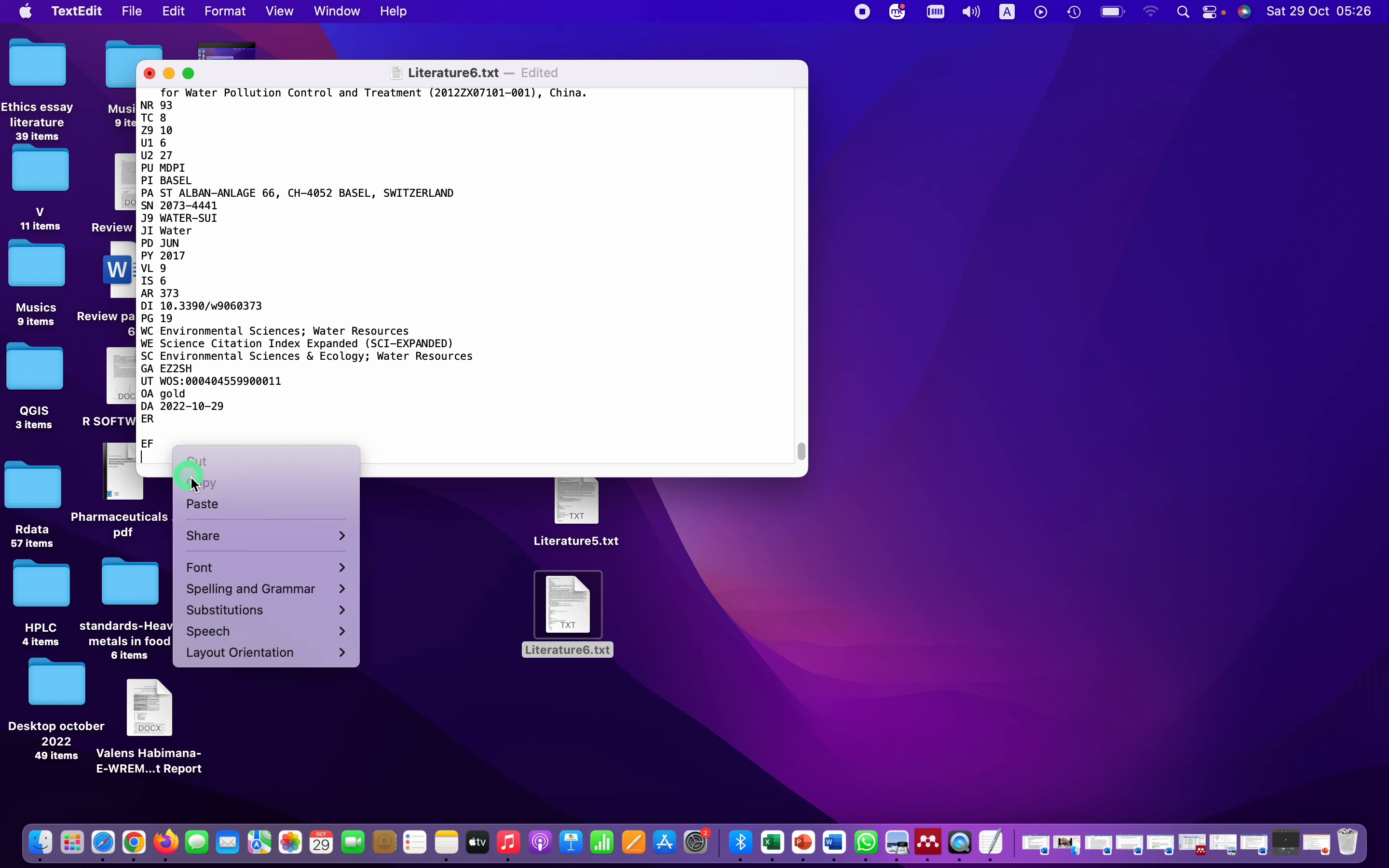
click(223, 505)
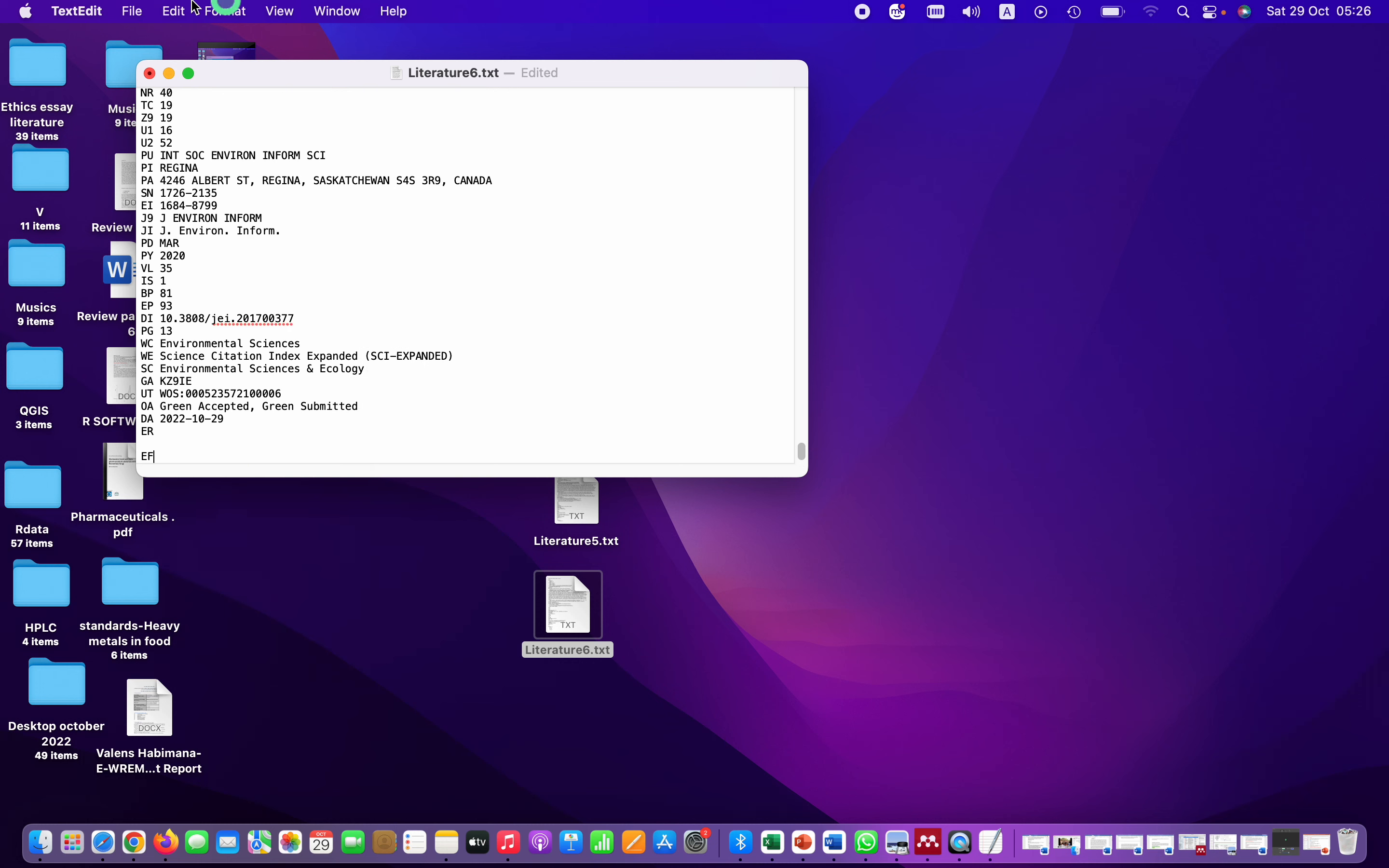
click(149, 73)
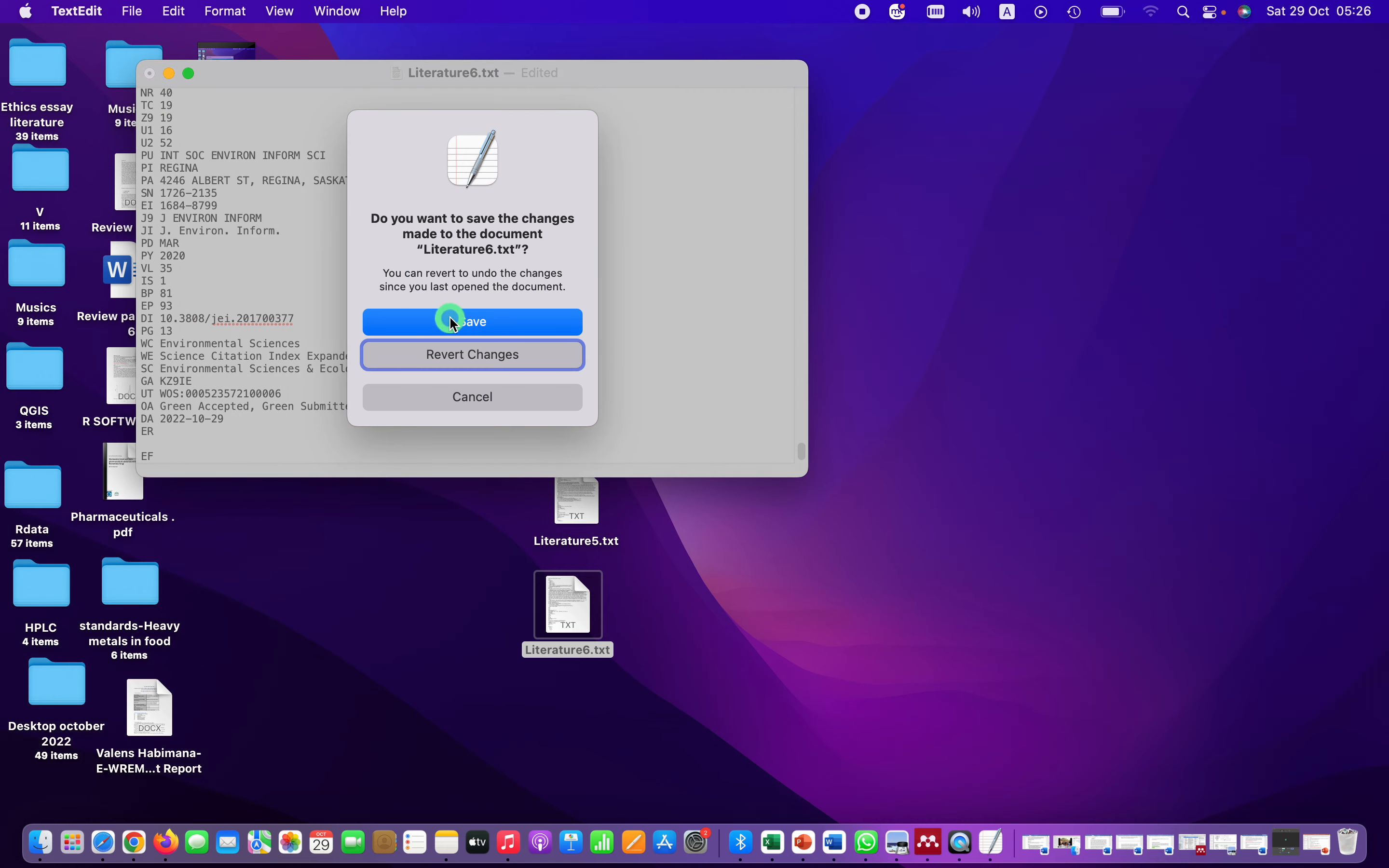
click(461, 322)
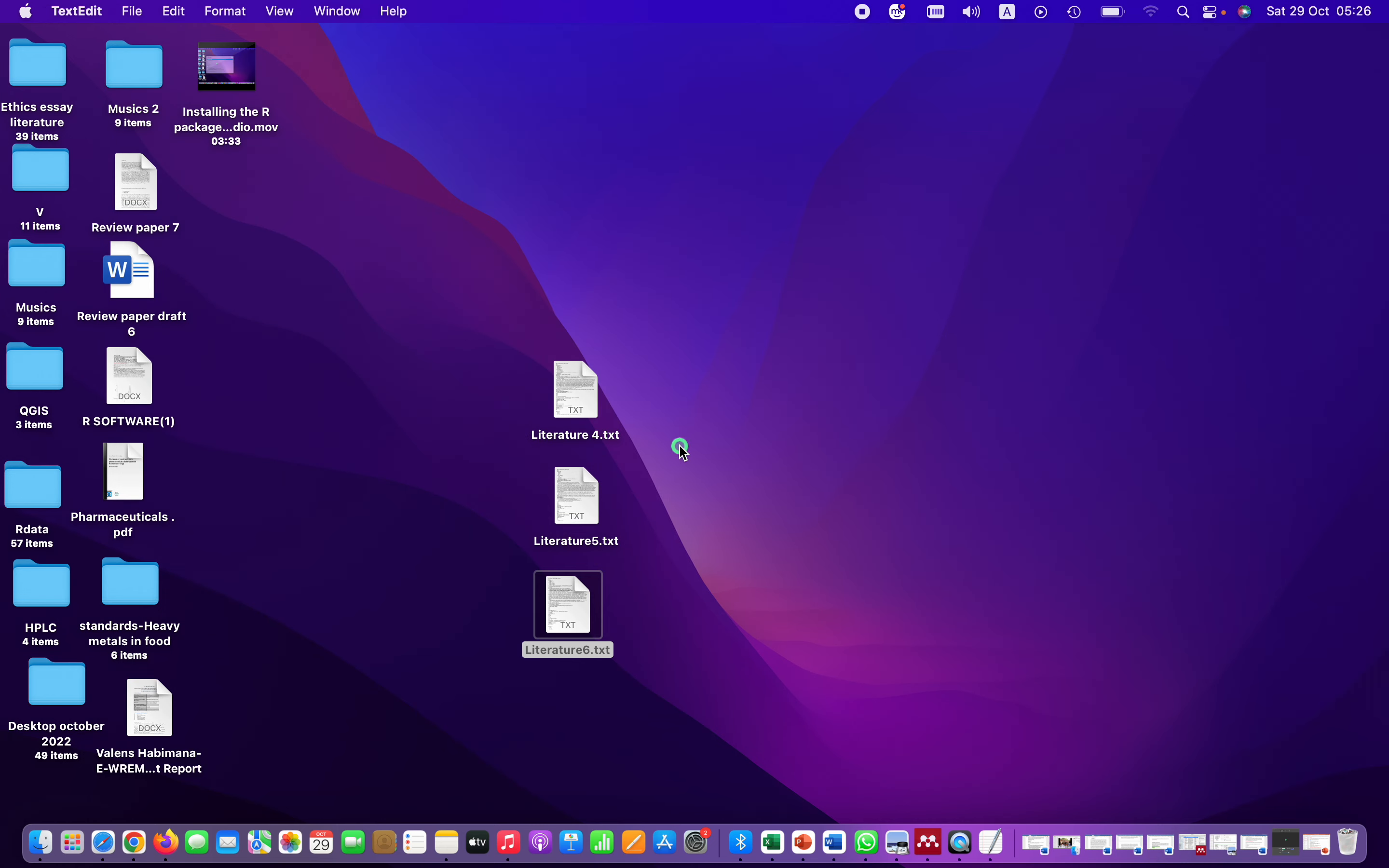
Move Literature 4.txt from the desktop to the Bin
right_click(583, 402)
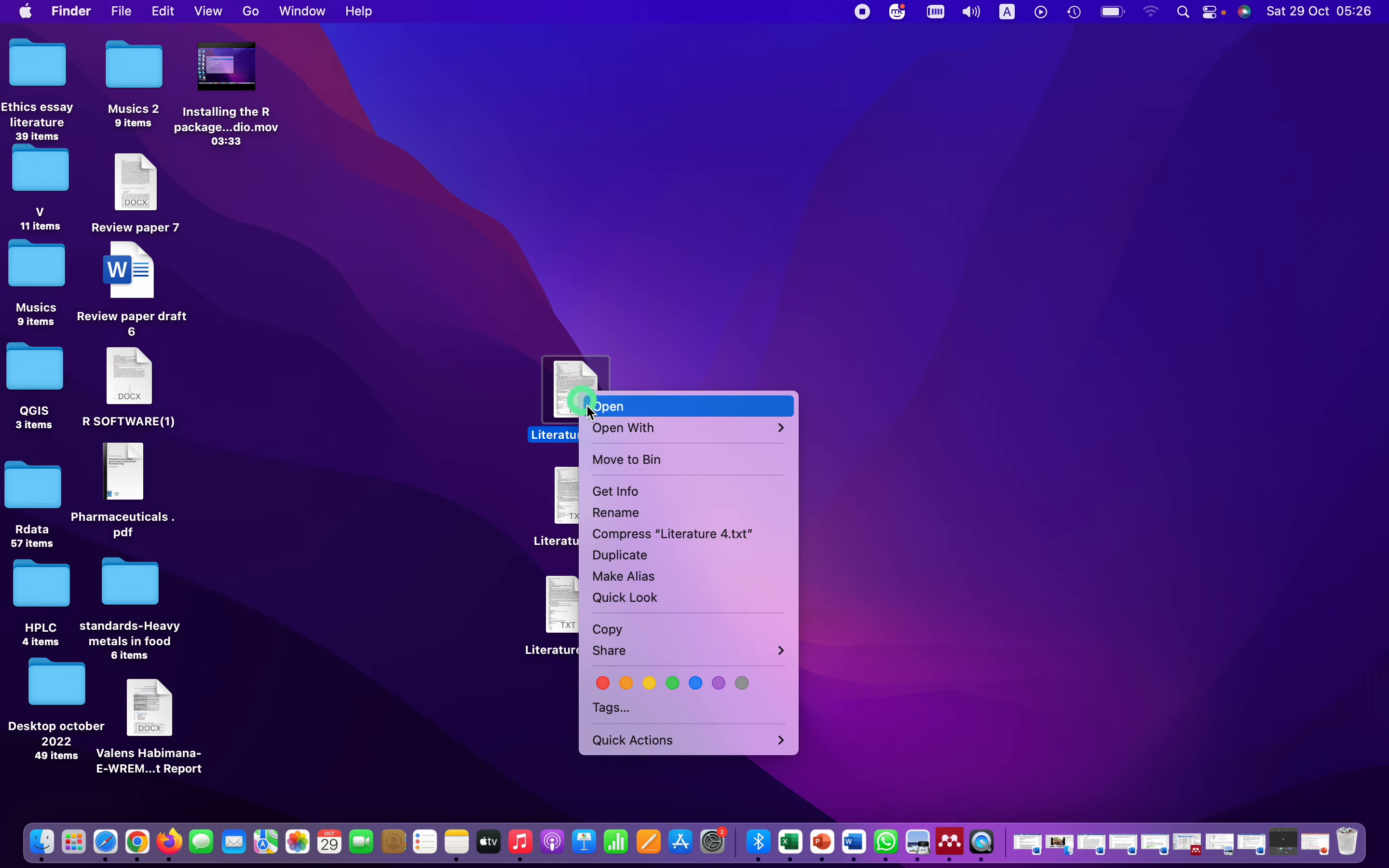
click(670, 460)
Open Literature5.txt from the desktop, copy its entire content and close the file
click(565, 501)
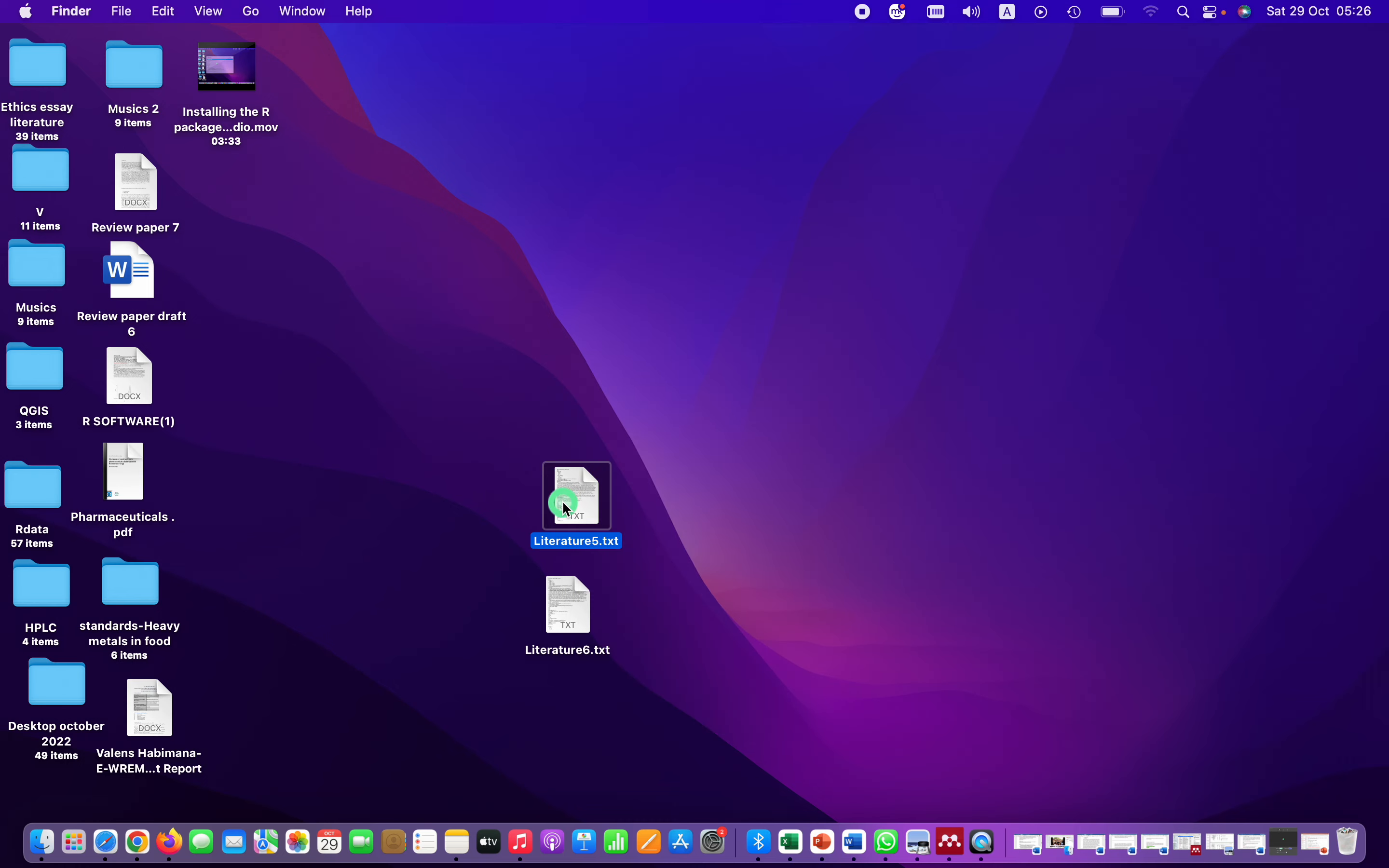
double_click(565, 509)
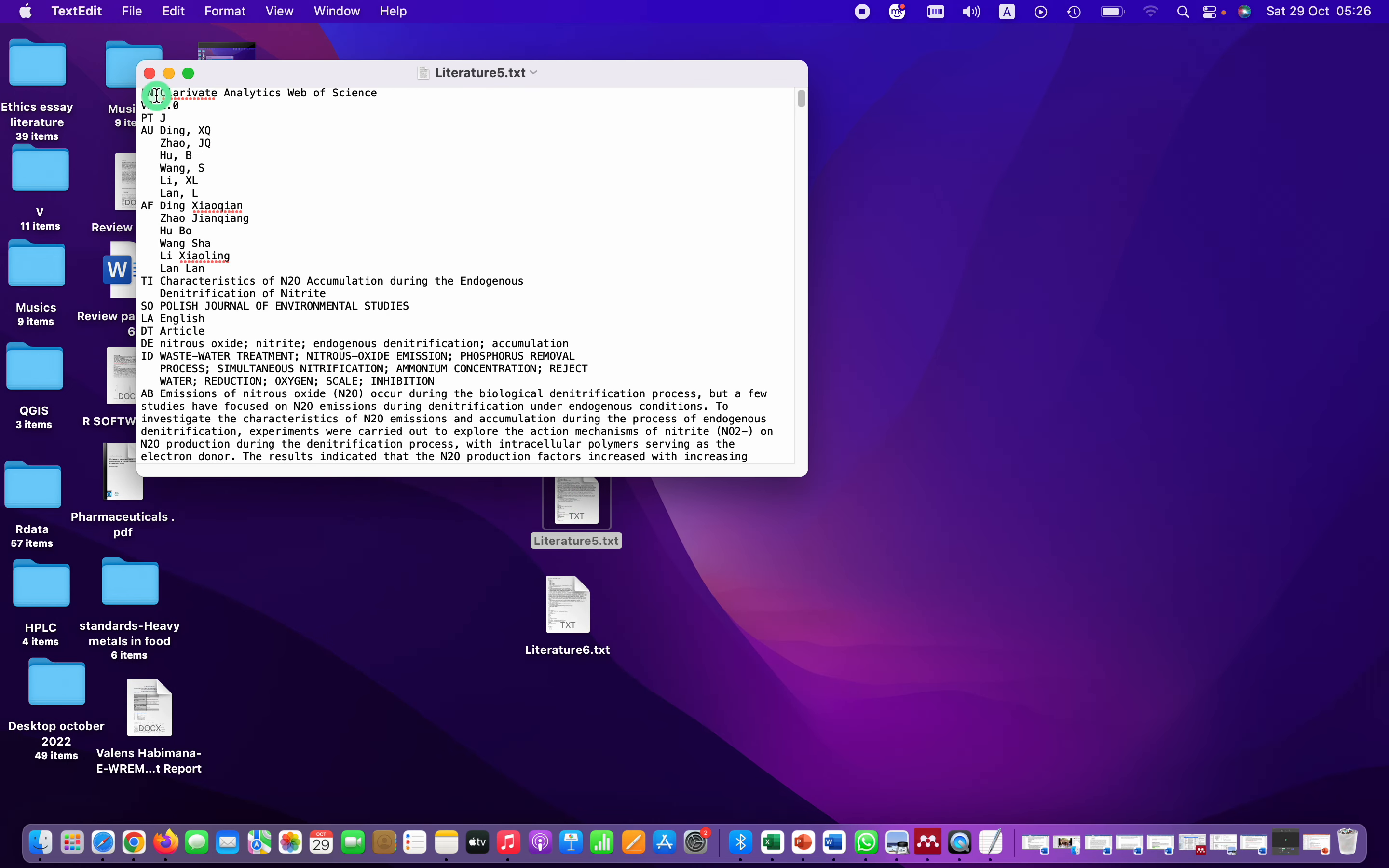
key(super+a)
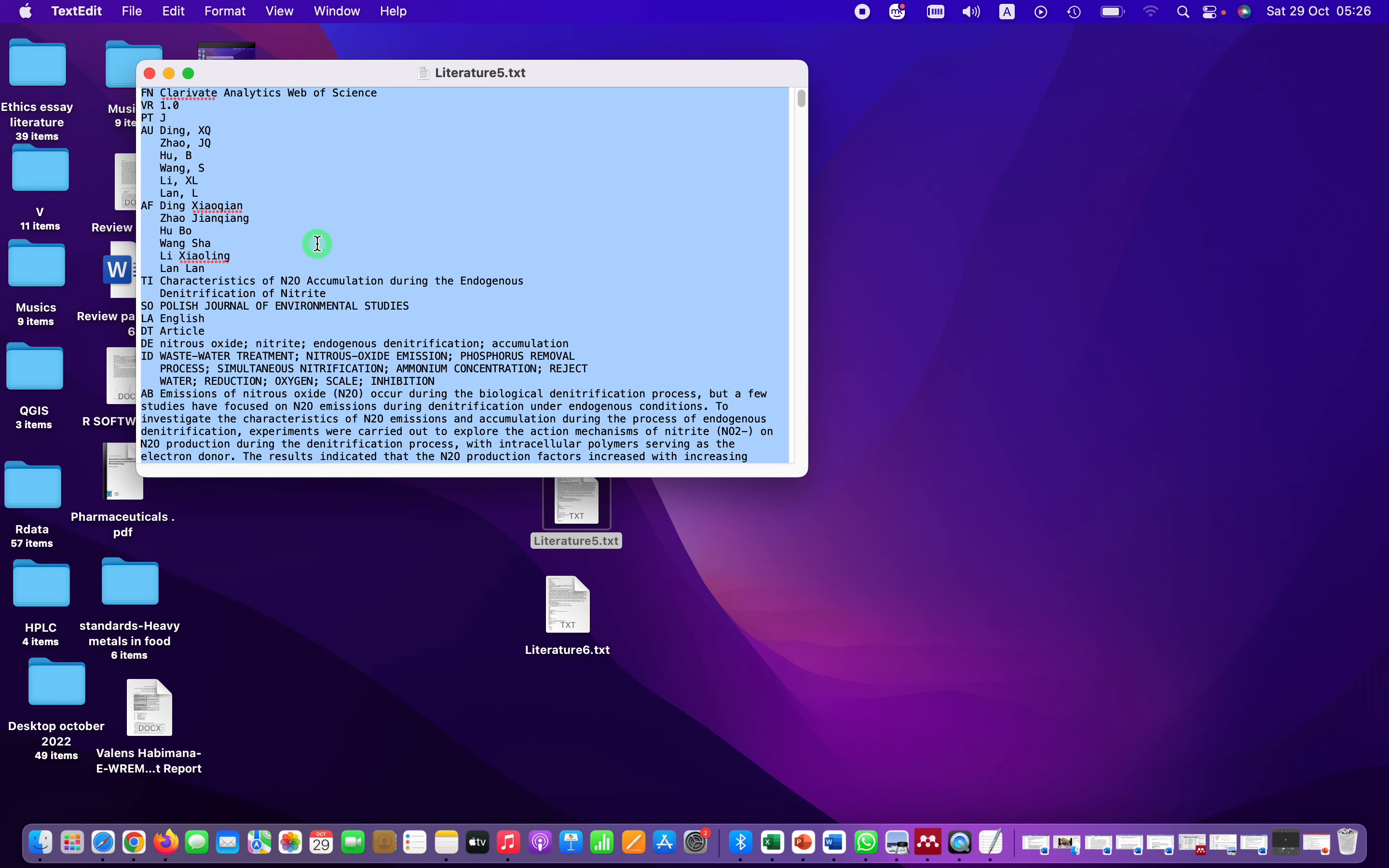
right_click(208, 294)
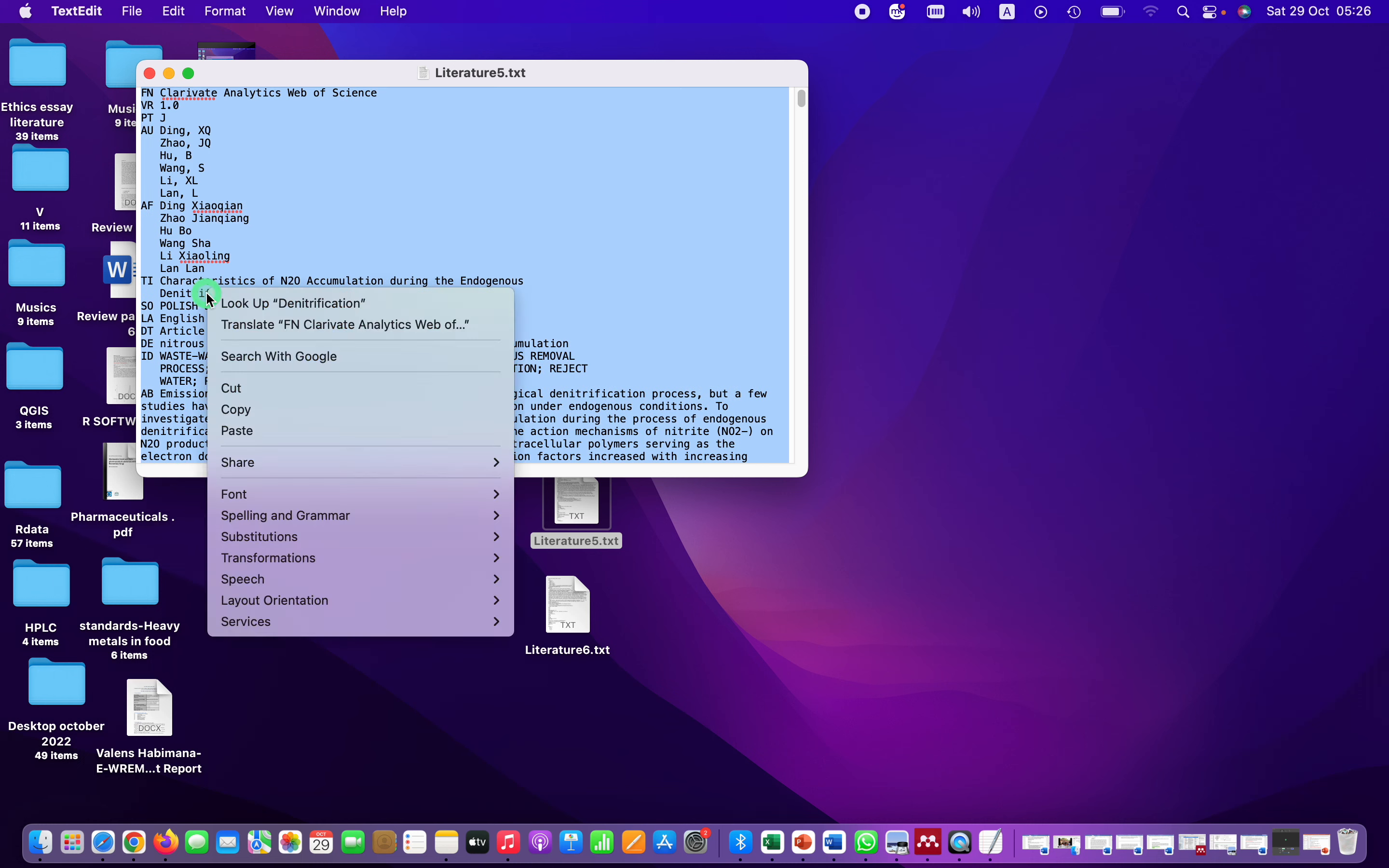
click(264, 411)
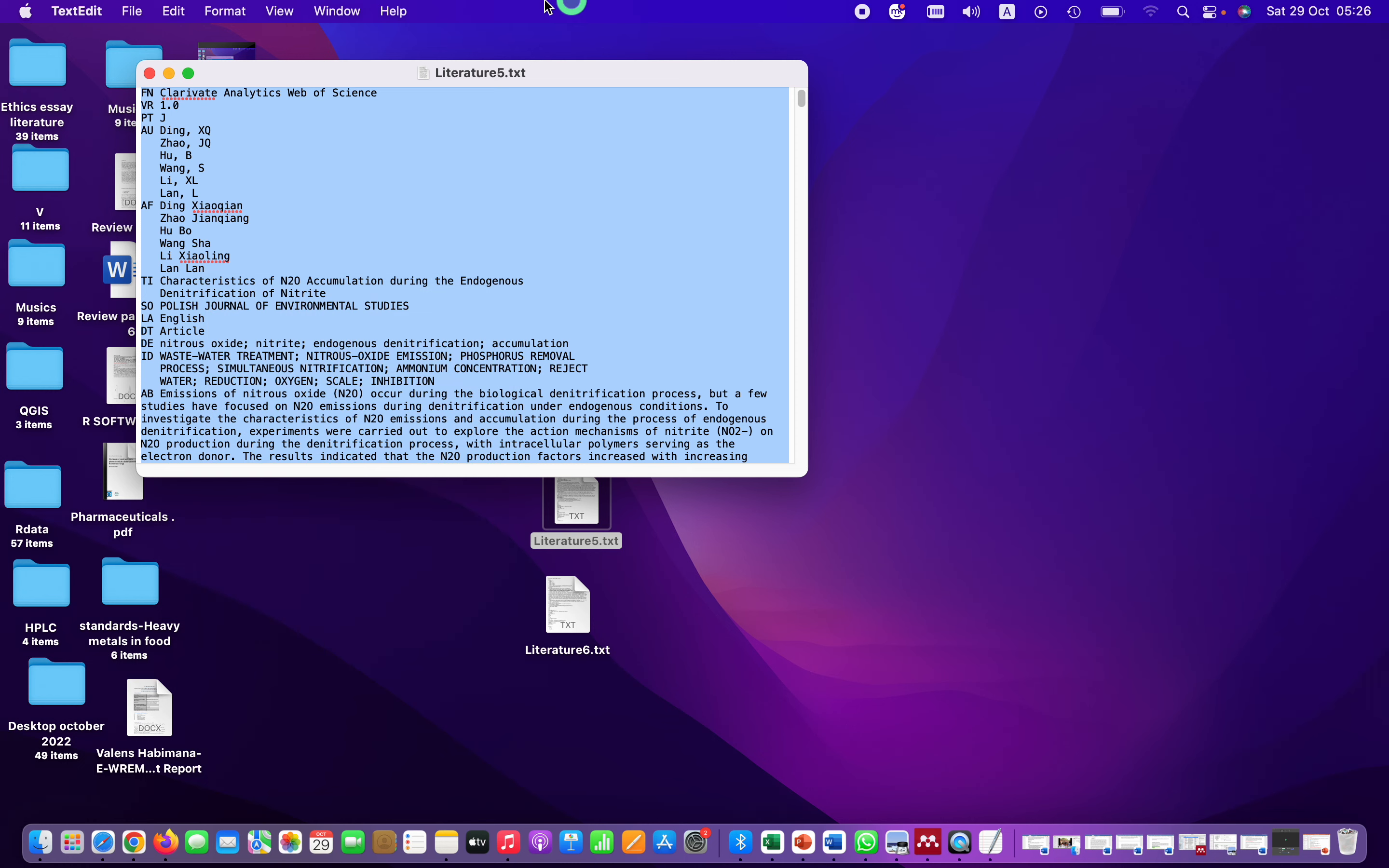
click(152, 78)
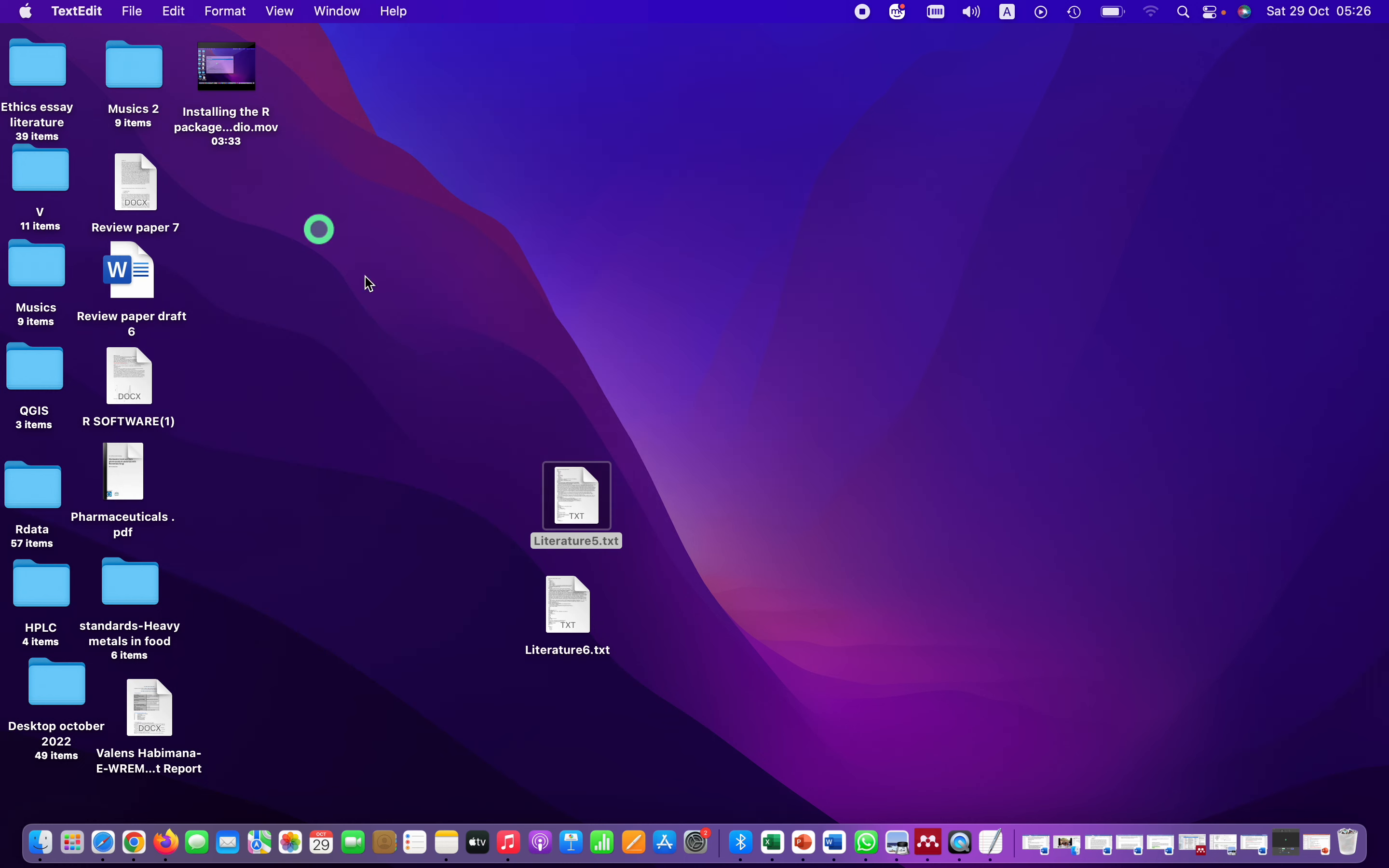
Paste the copied Literature5 records on a new line after the final EF in Literature6.txt, saving the changes on closing
double_click(565, 623)
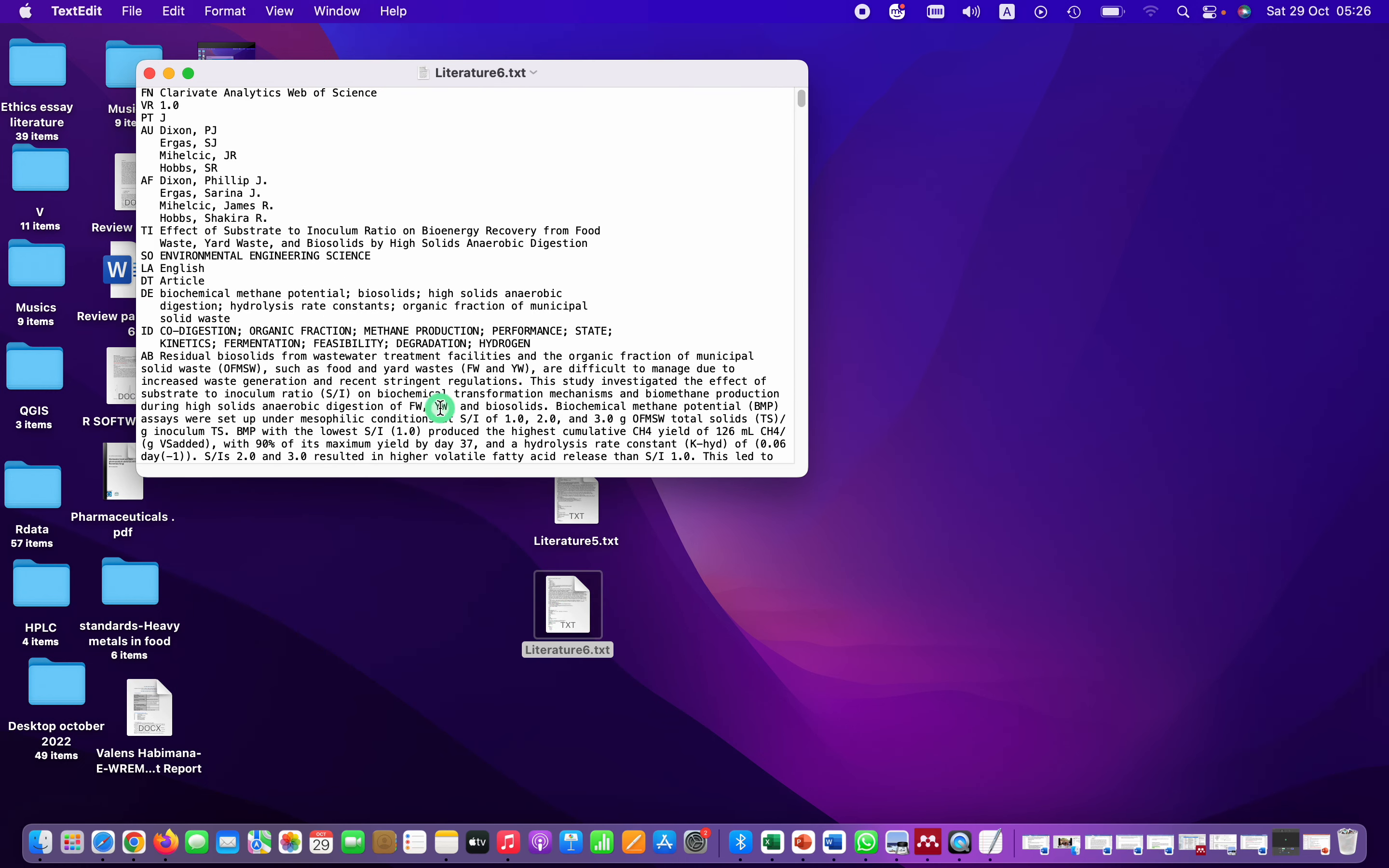
drag(804, 99, 160, 468)
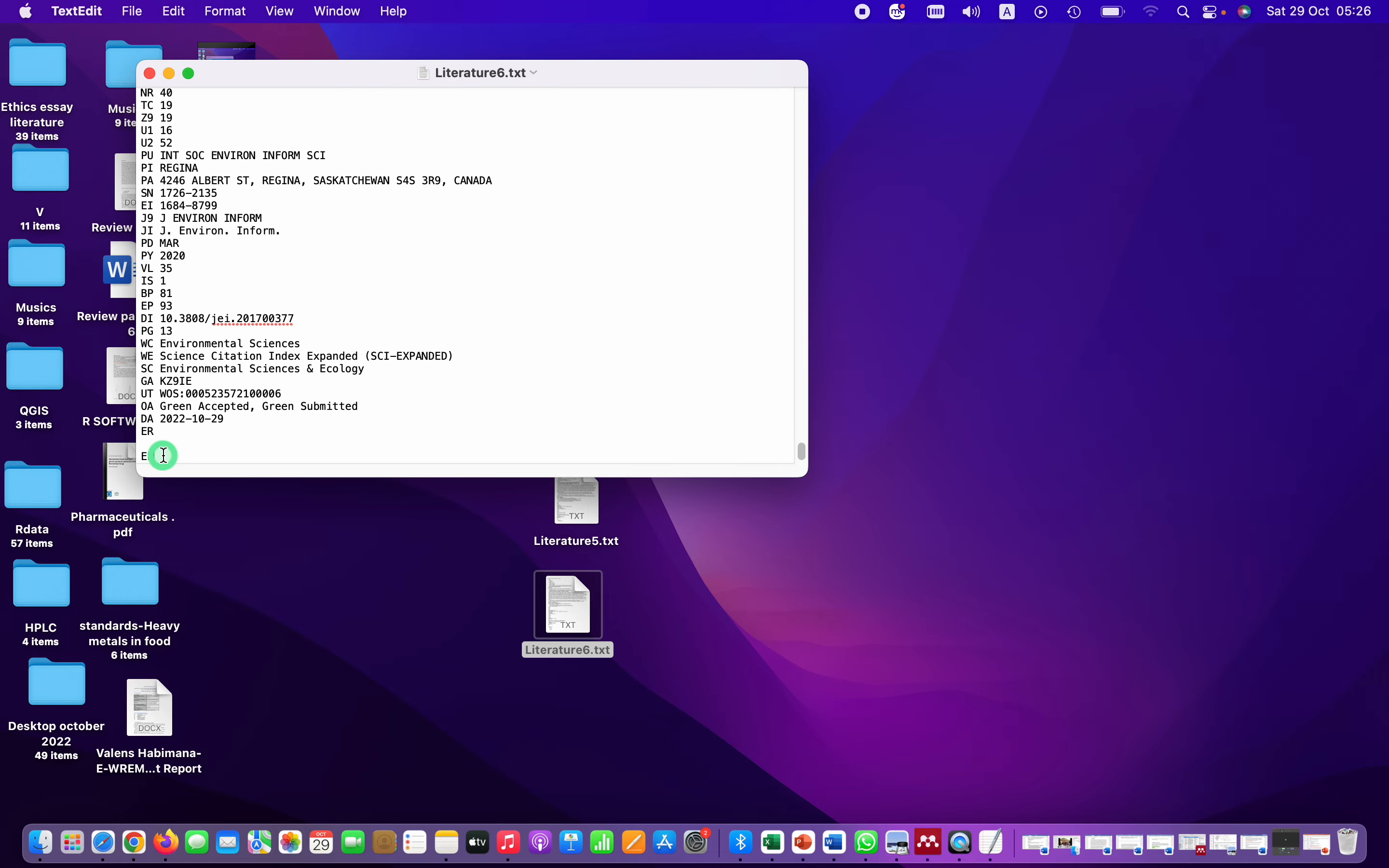
click(163, 455)
key(Return)
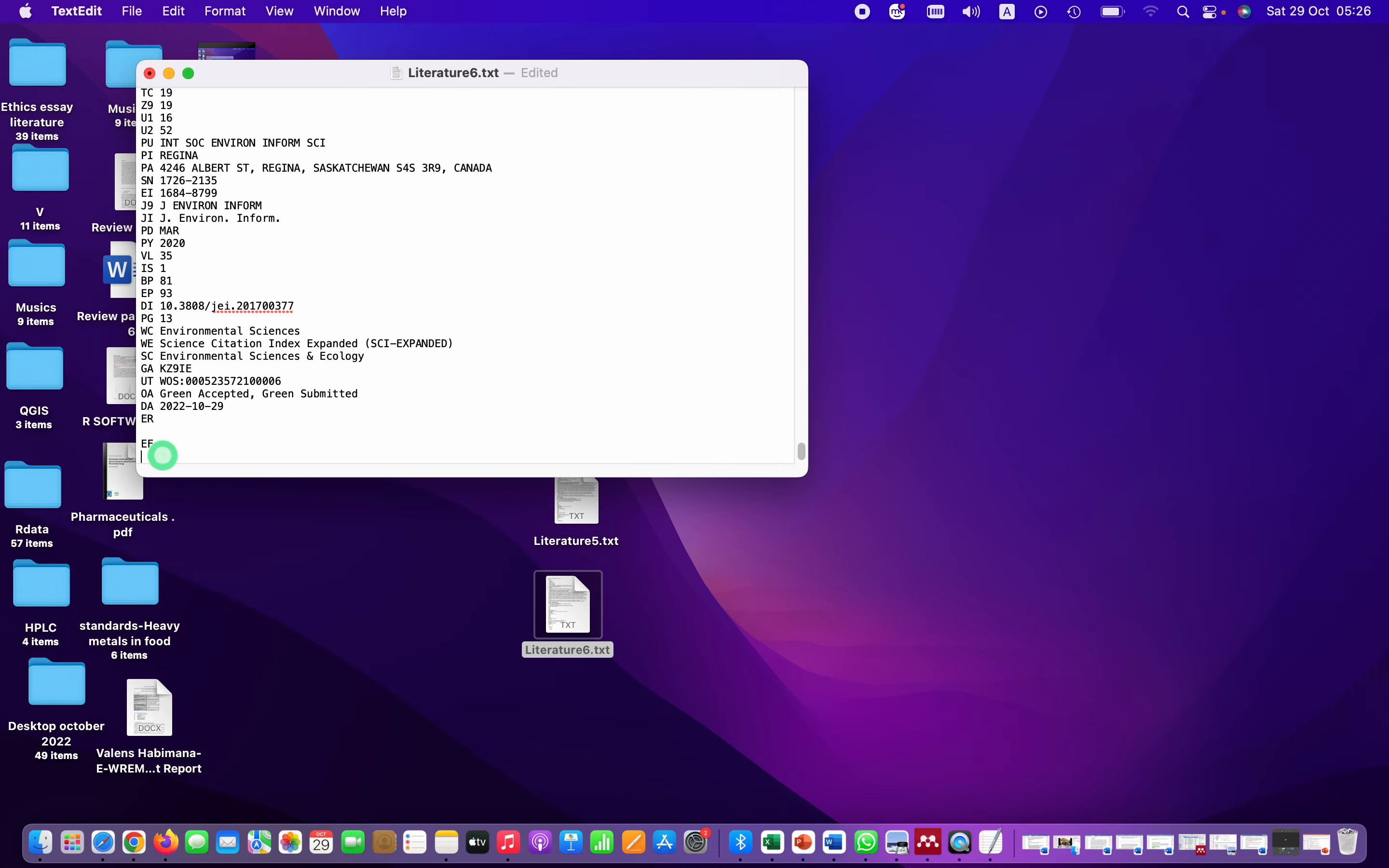
right_click(165, 453)
click(201, 508)
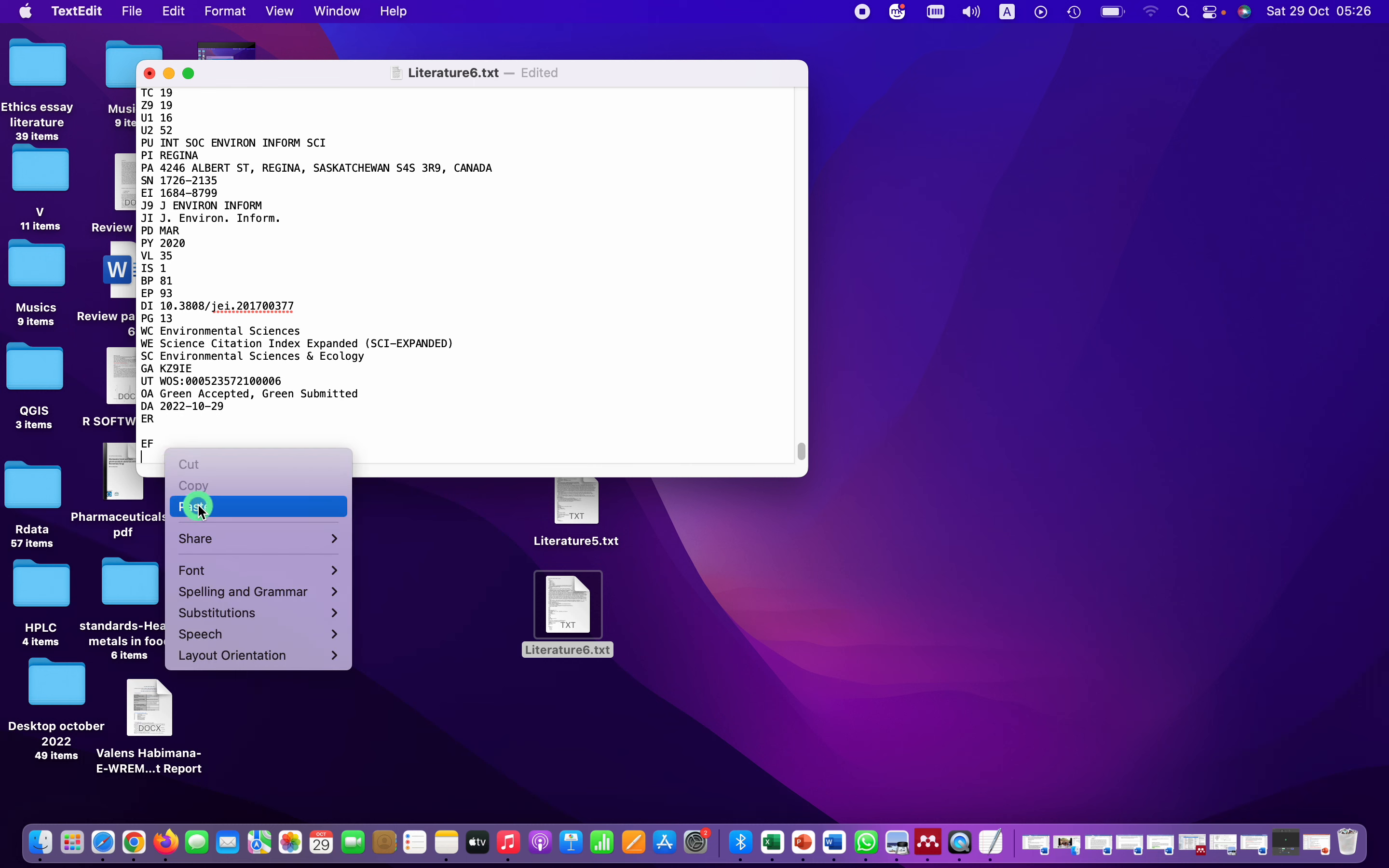
click(155, 78)
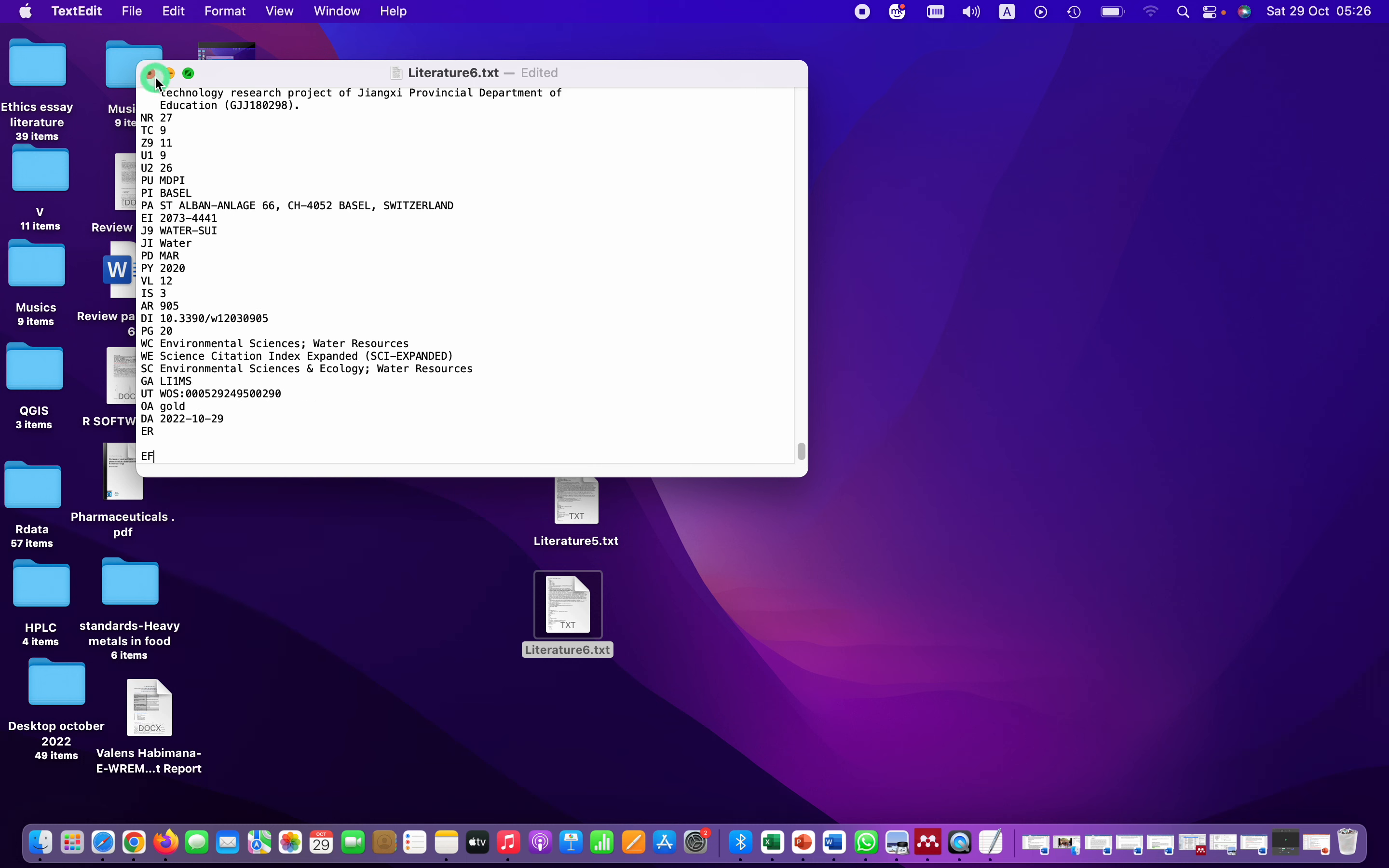
click(476, 337)
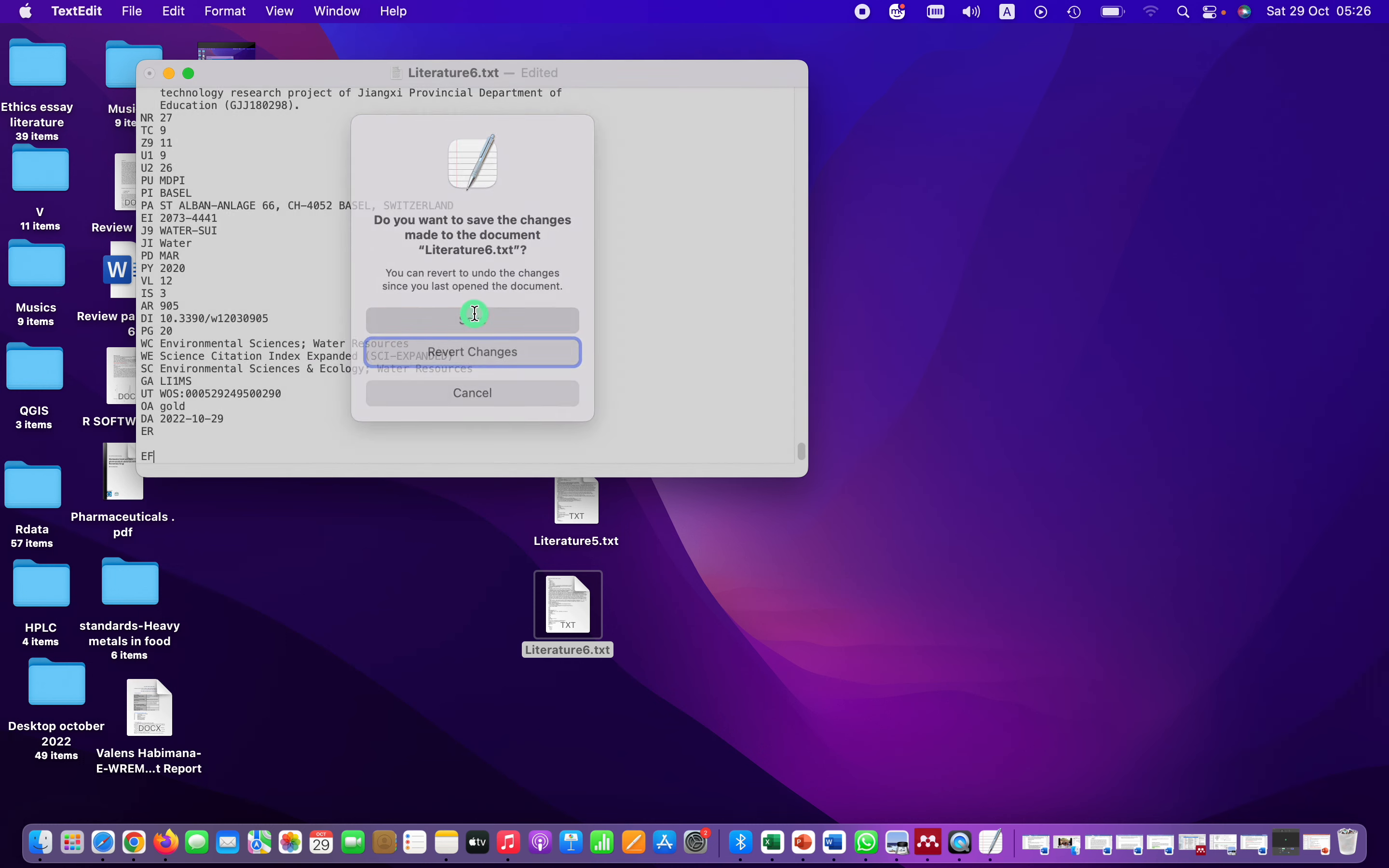
Move Literature5.txt from the desktop to the Bin
drag(573, 497, 313, 223)
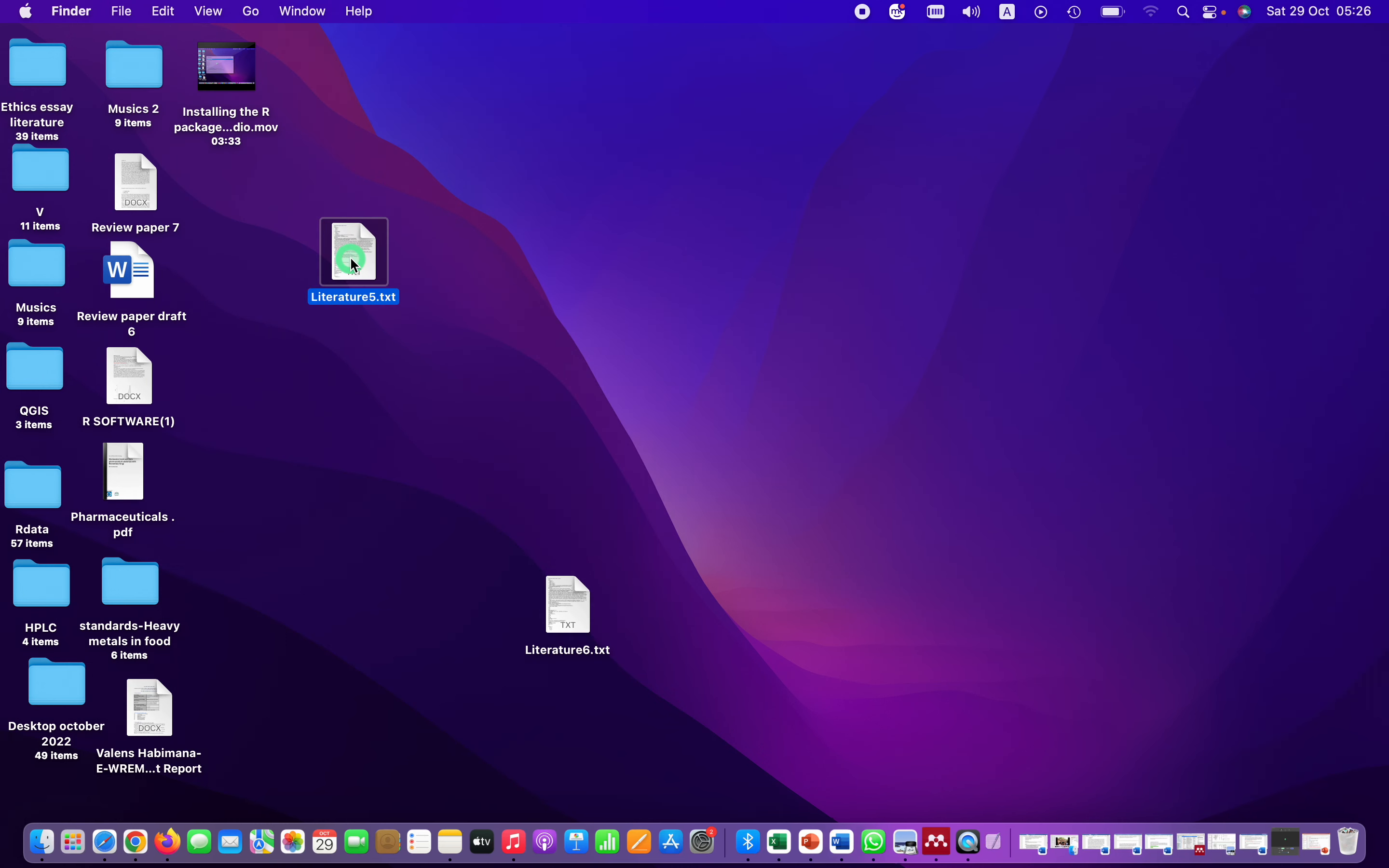
right_click(352, 255)
click(410, 348)
click(403, 320)
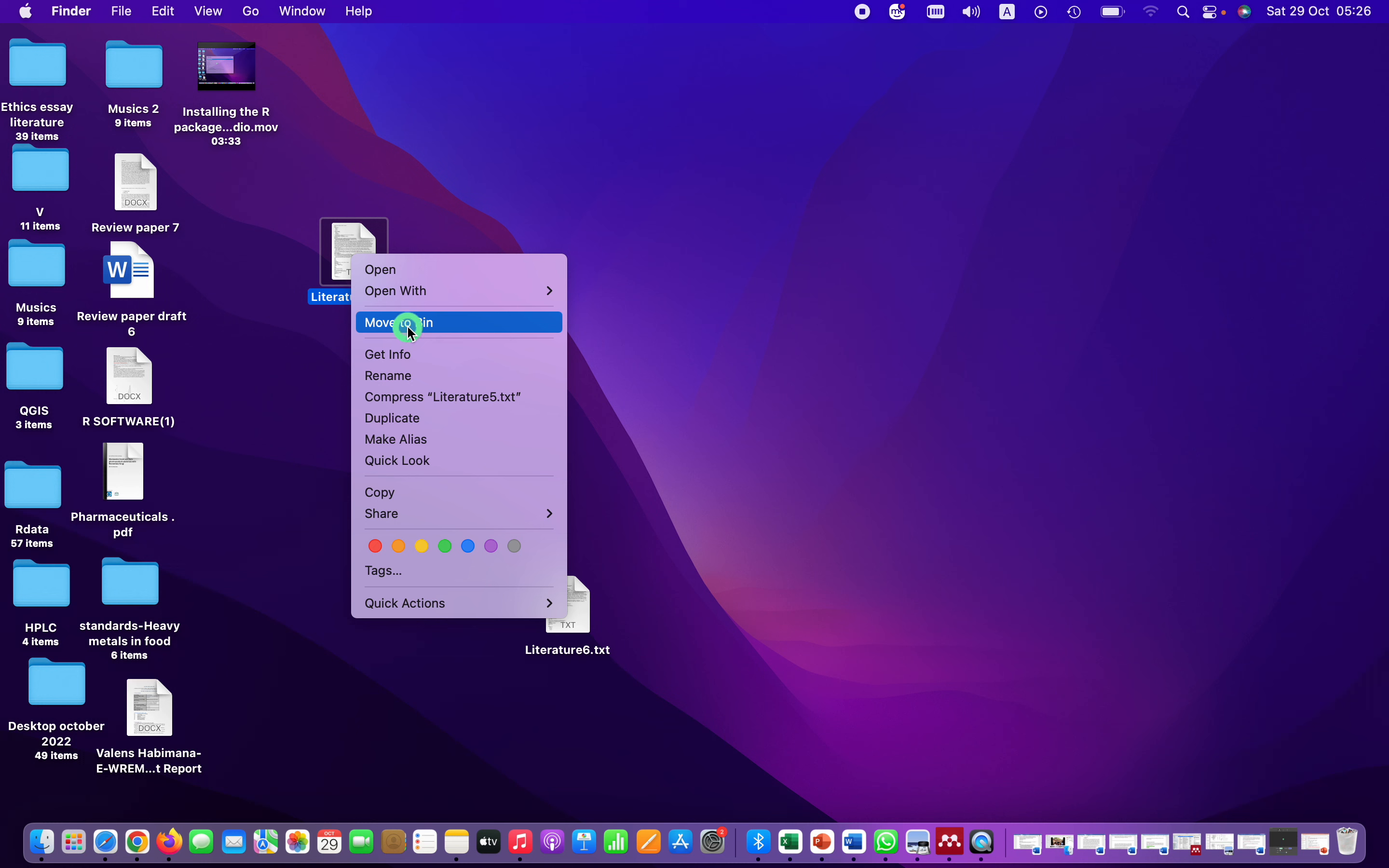
Bring the Rdata folder to a free area of the desktop and move the merged Literature6.txt into it
drag(549, 574, 607, 120)
click(607, 266)
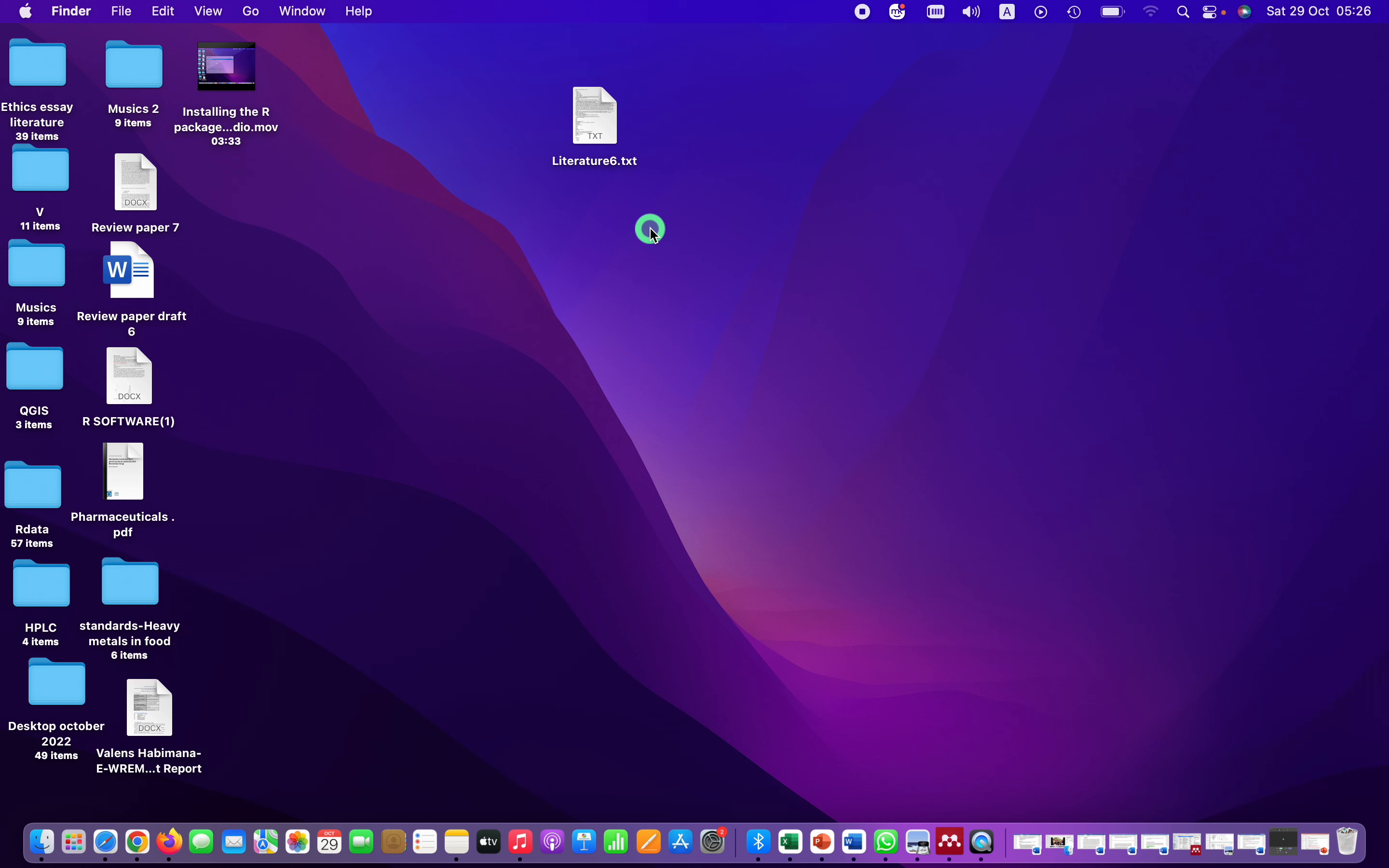
drag(607, 125, 431, 364)
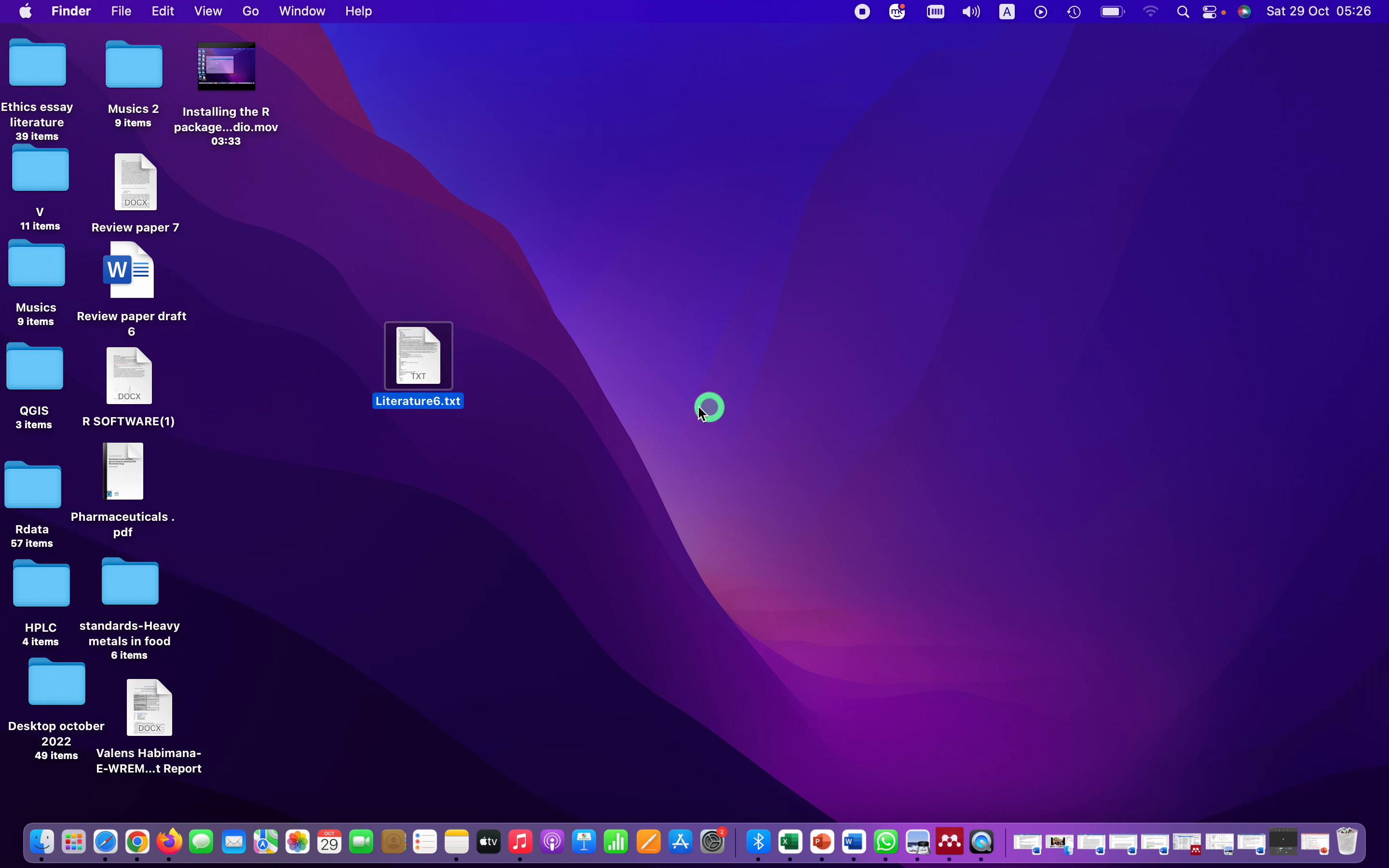
click(485, 501)
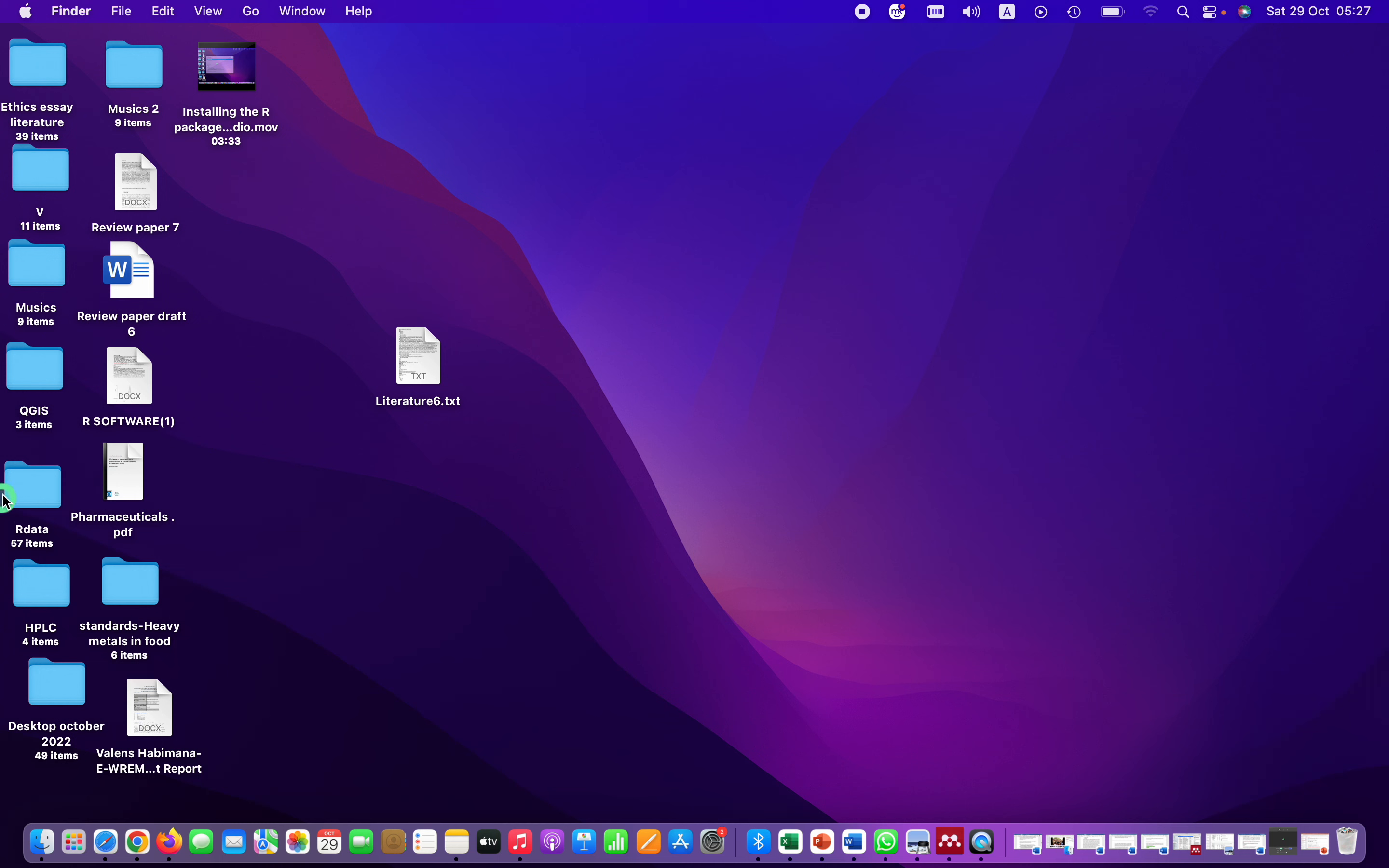
drag(23, 494, 646, 280)
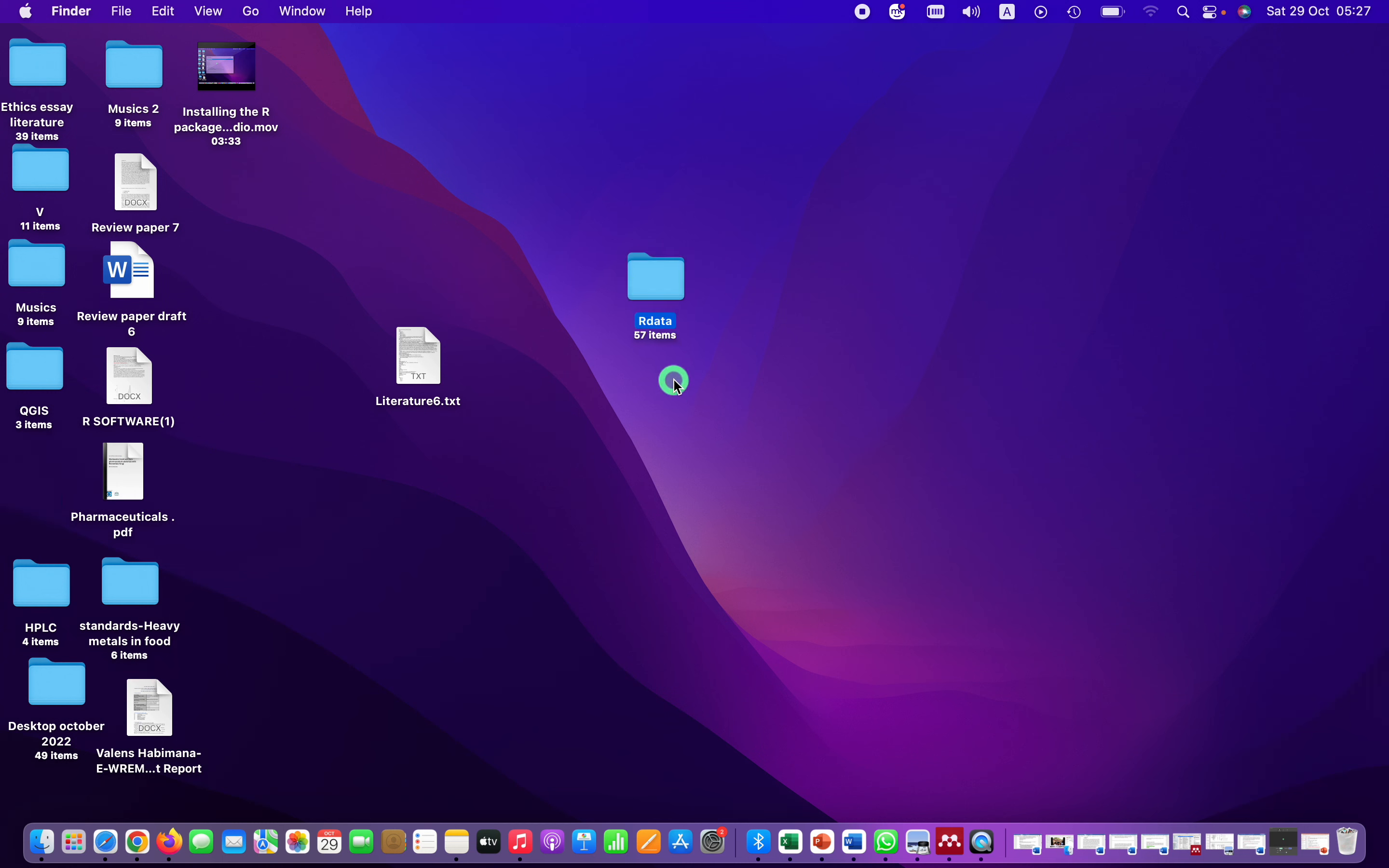
drag(411, 369, 651, 293)
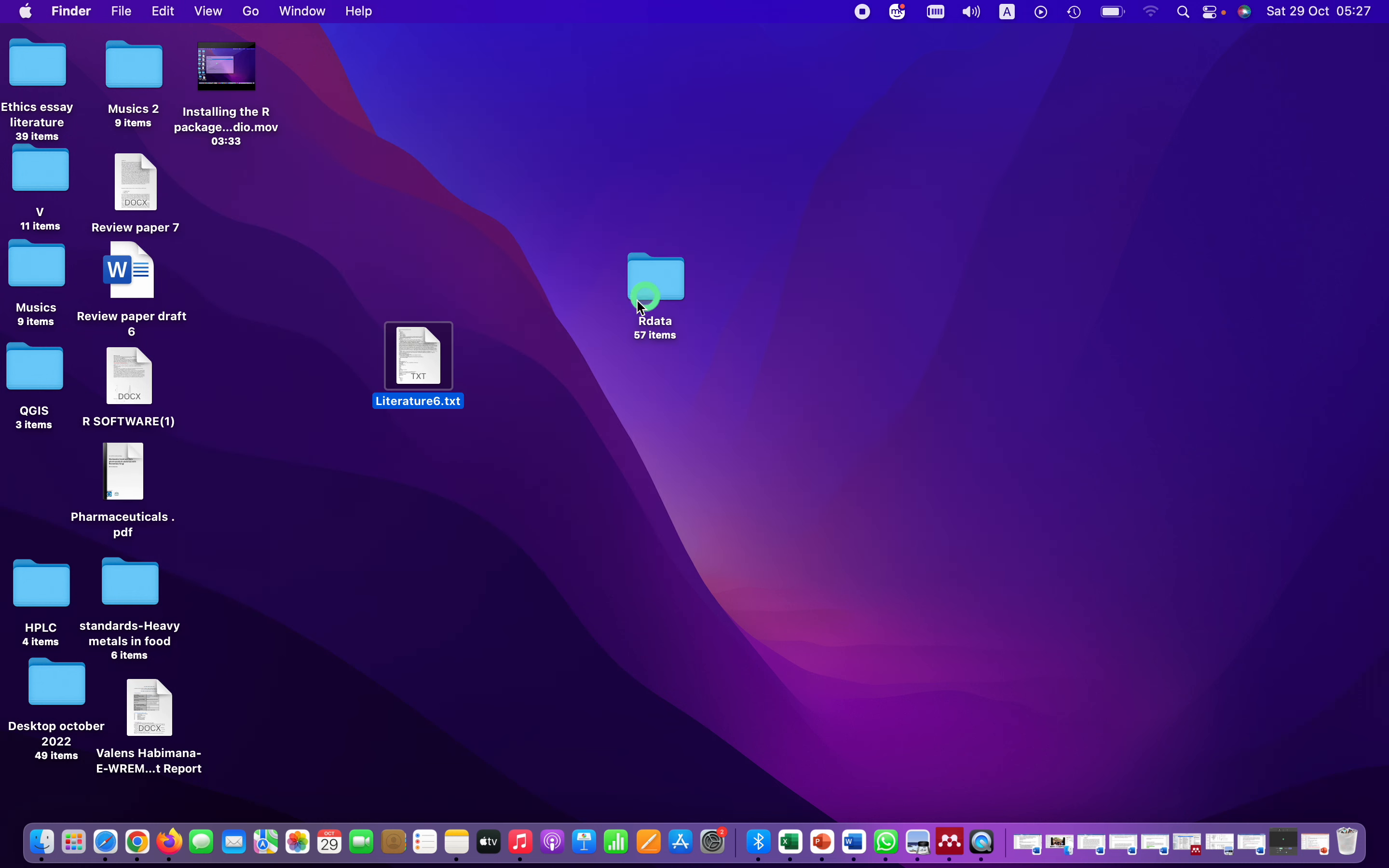
drag(416, 376, 660, 291)
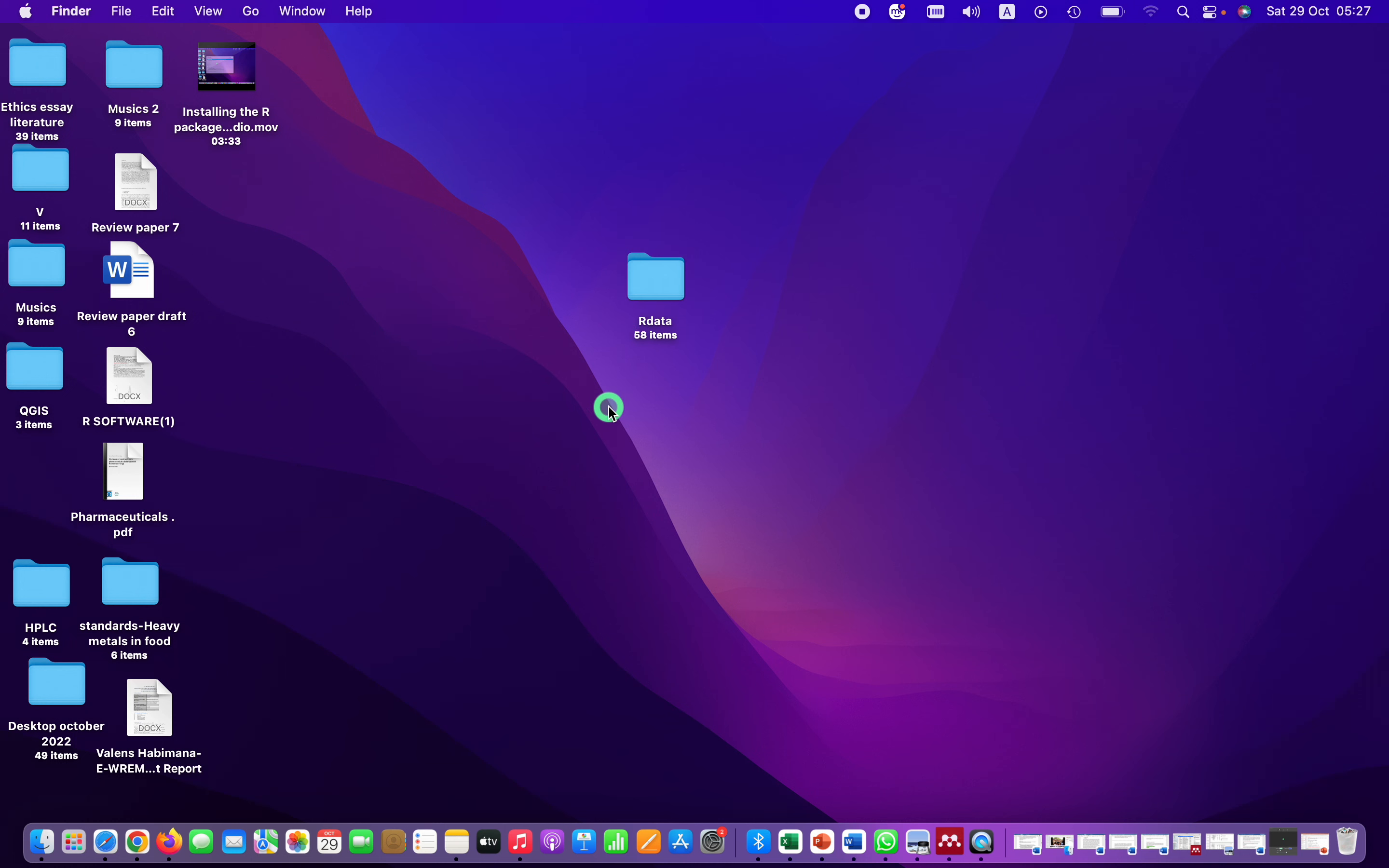
Look into the Rdata folder, close it and place the folder below the R package installation video on the desktop
double_click(660, 290)
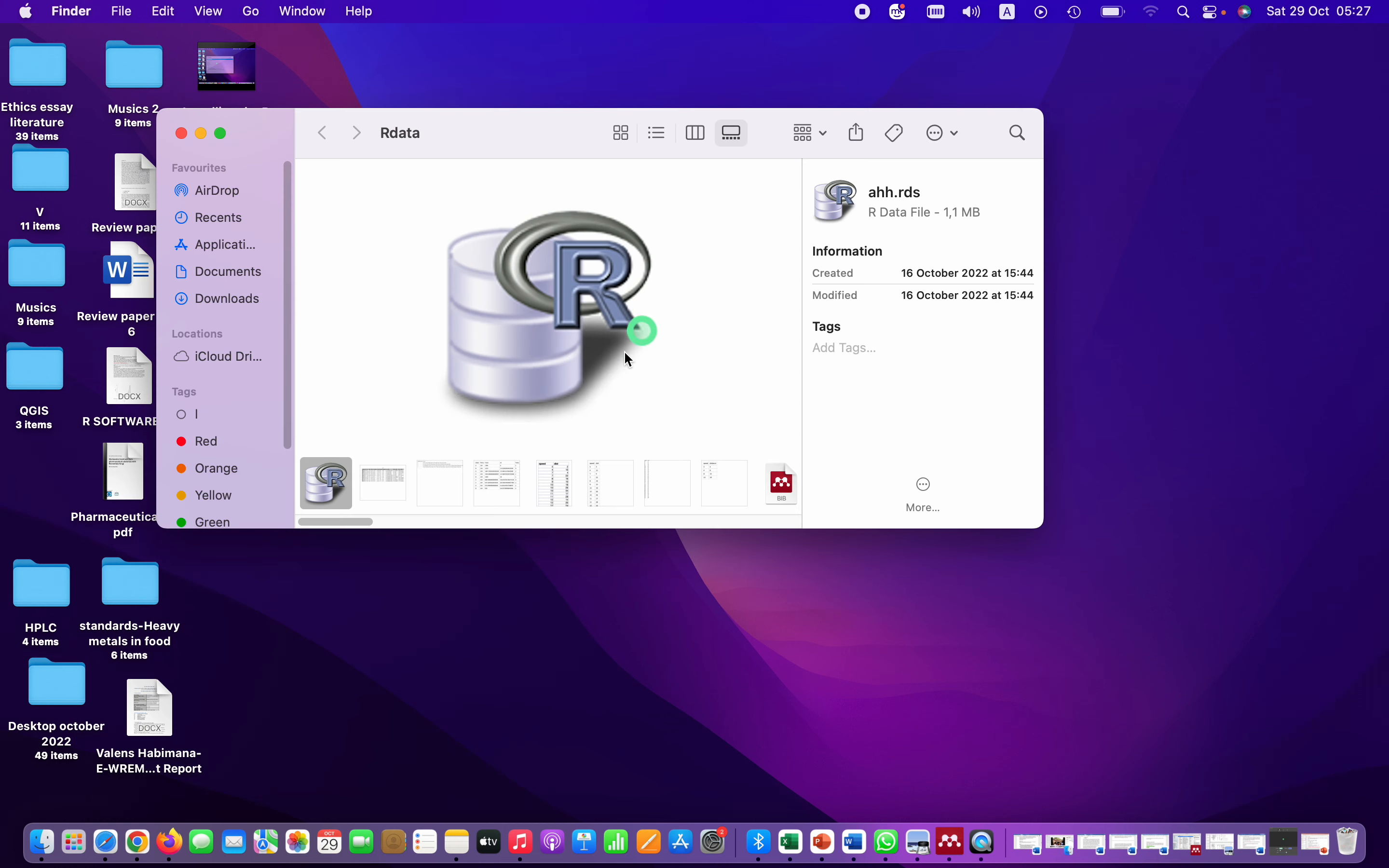
click(384, 482)
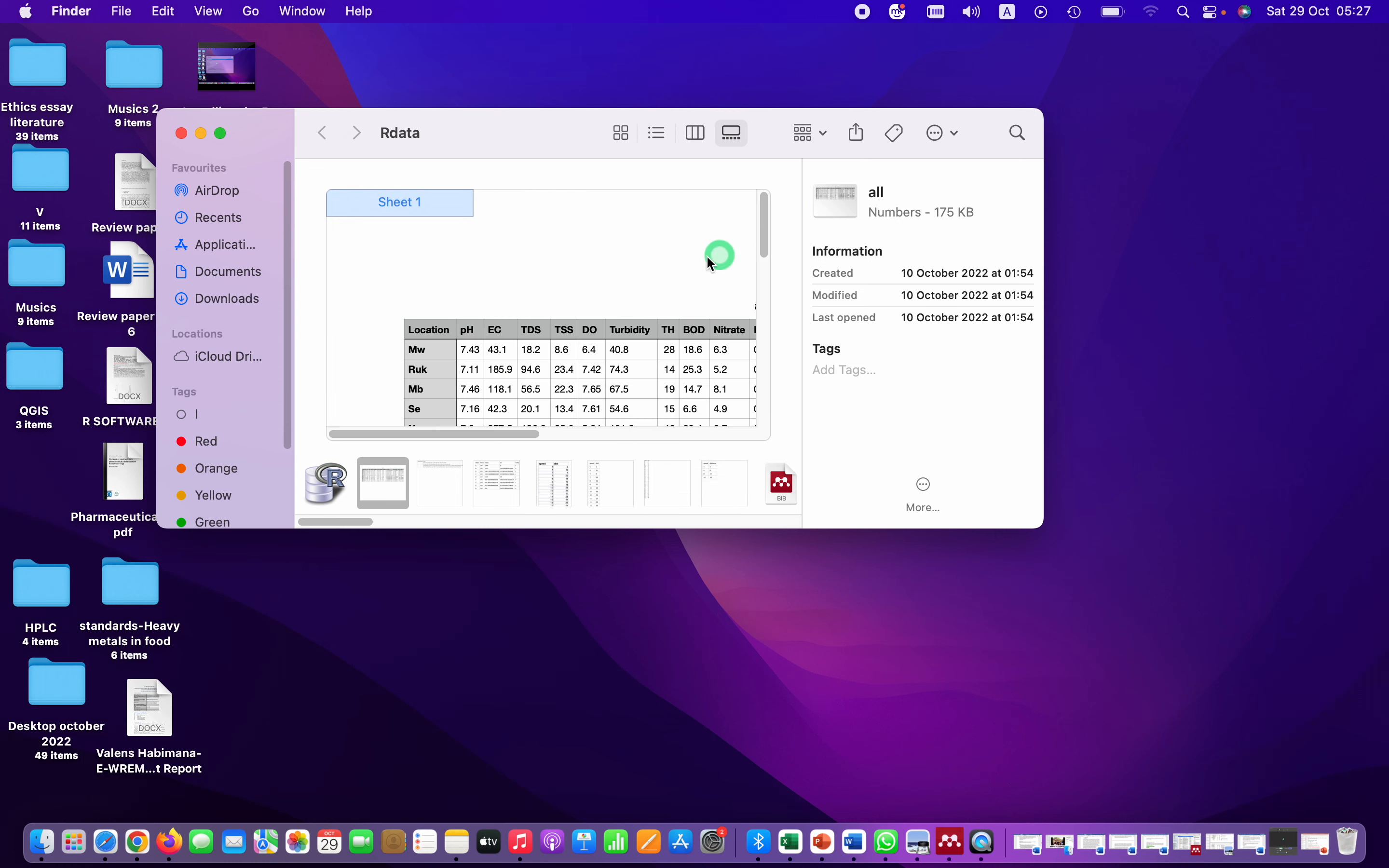
click(181, 135)
click(531, 386)
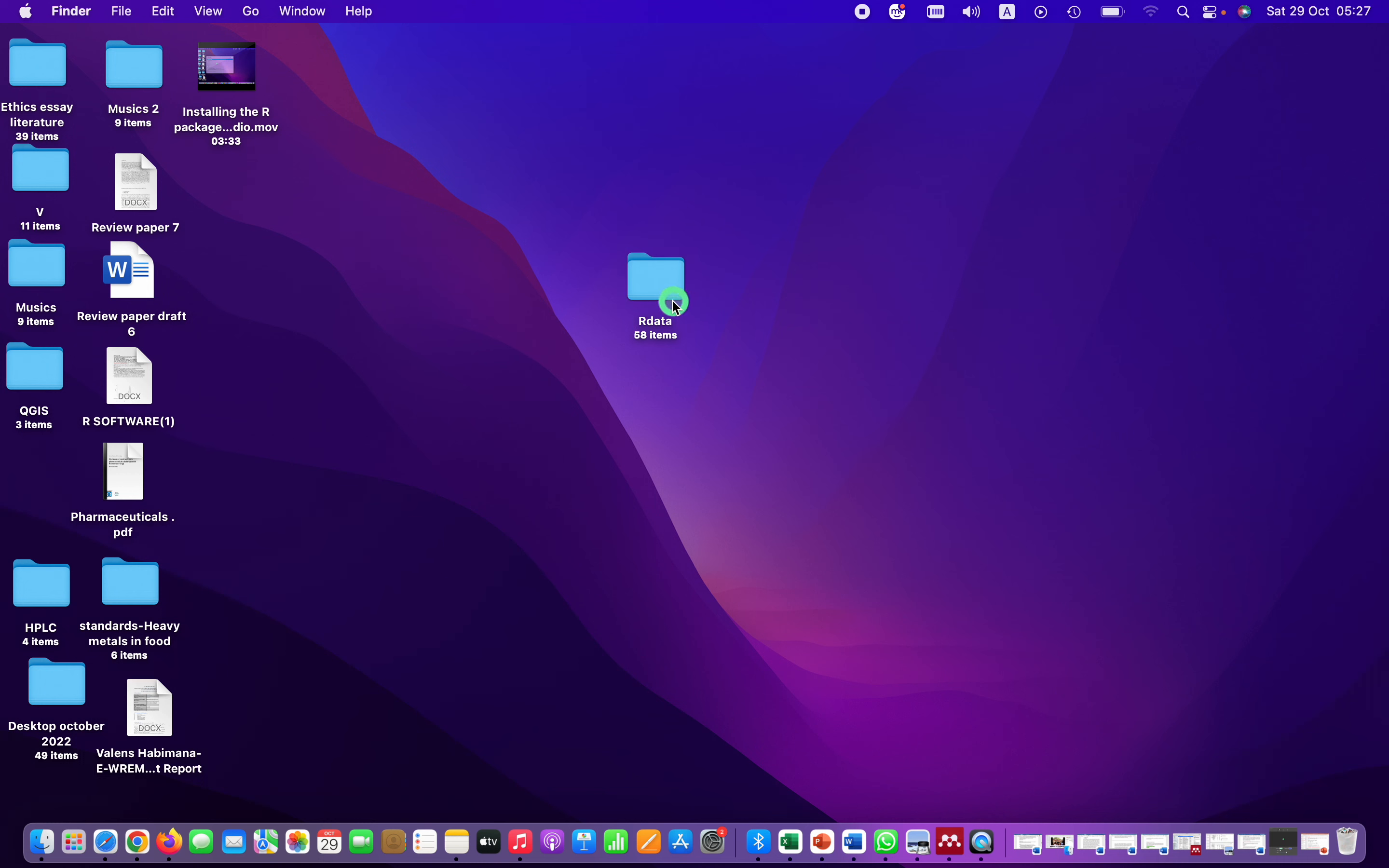
drag(656, 284, 254, 228)
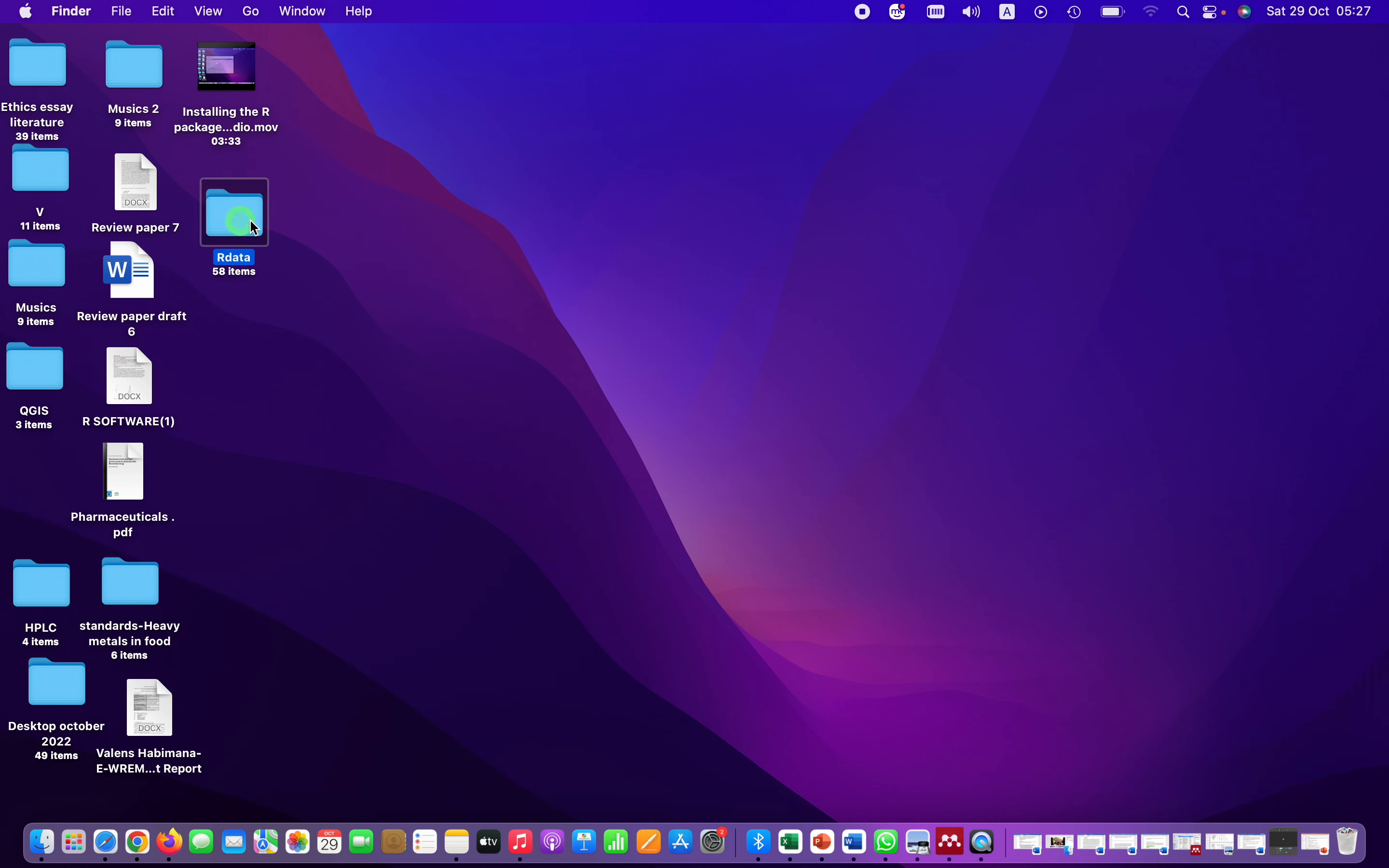
click(579, 313)
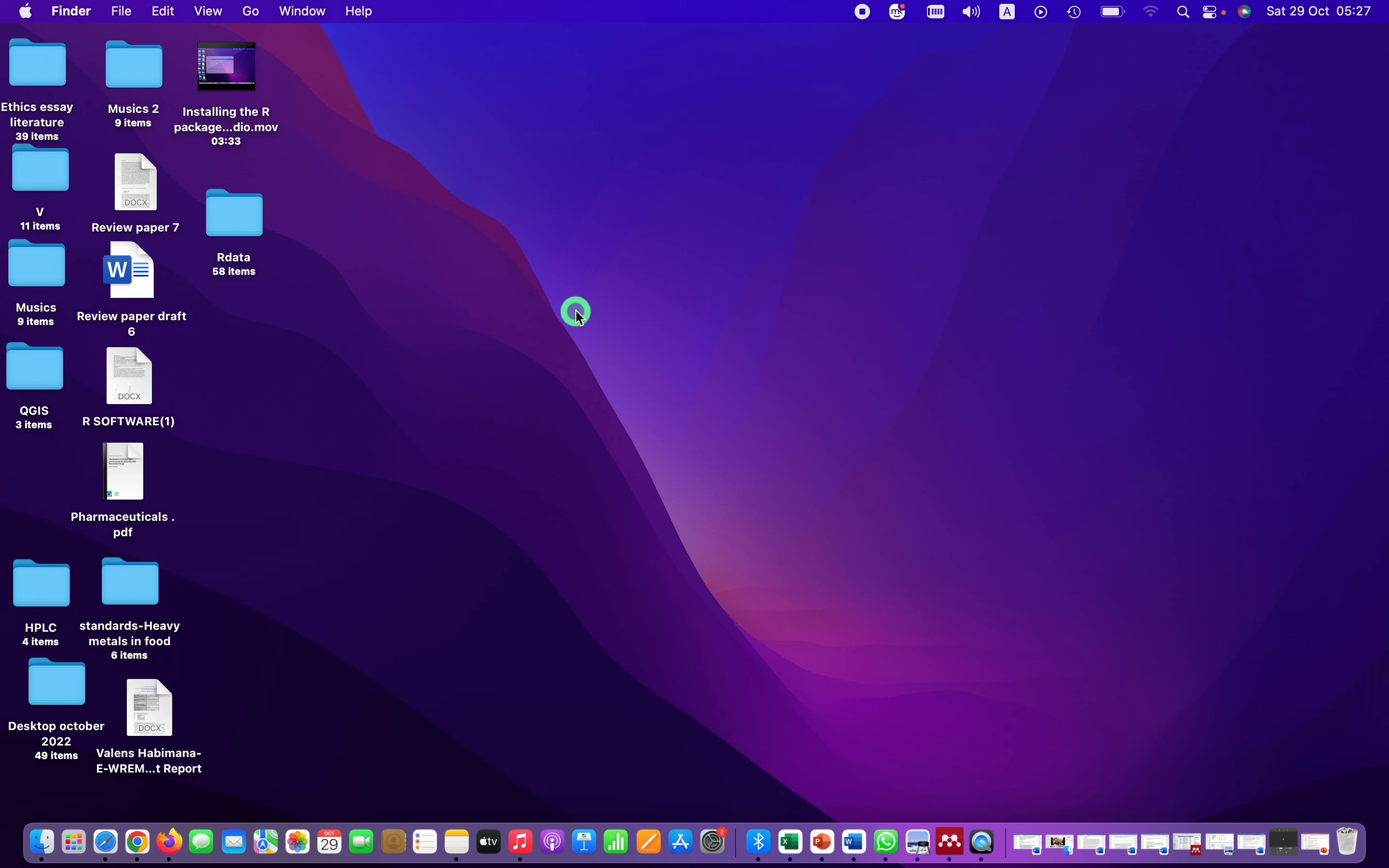
Find RStudio with a Spotlight search for "rs", launch it and make its window full screen
key(super+space)
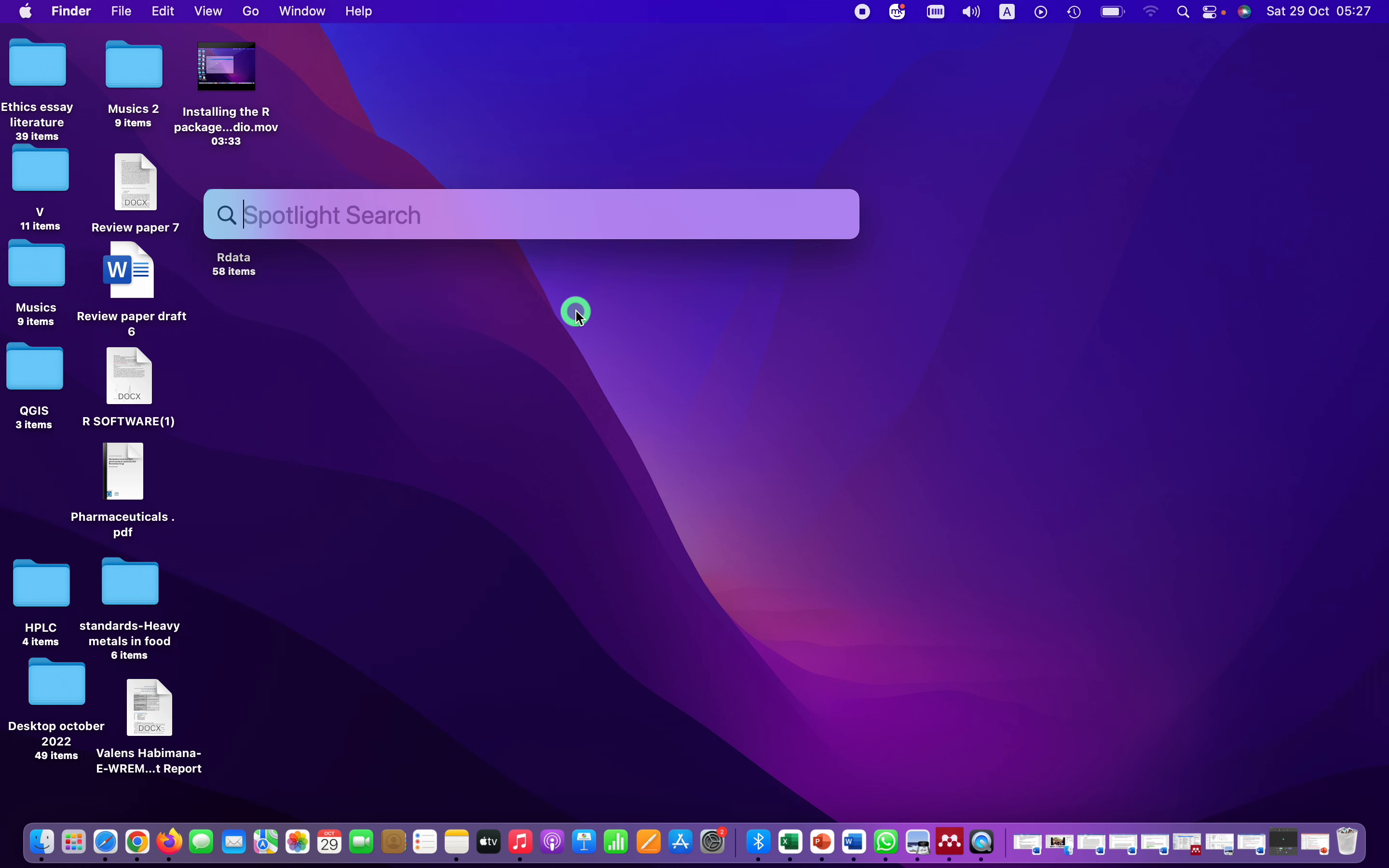
text(rs)
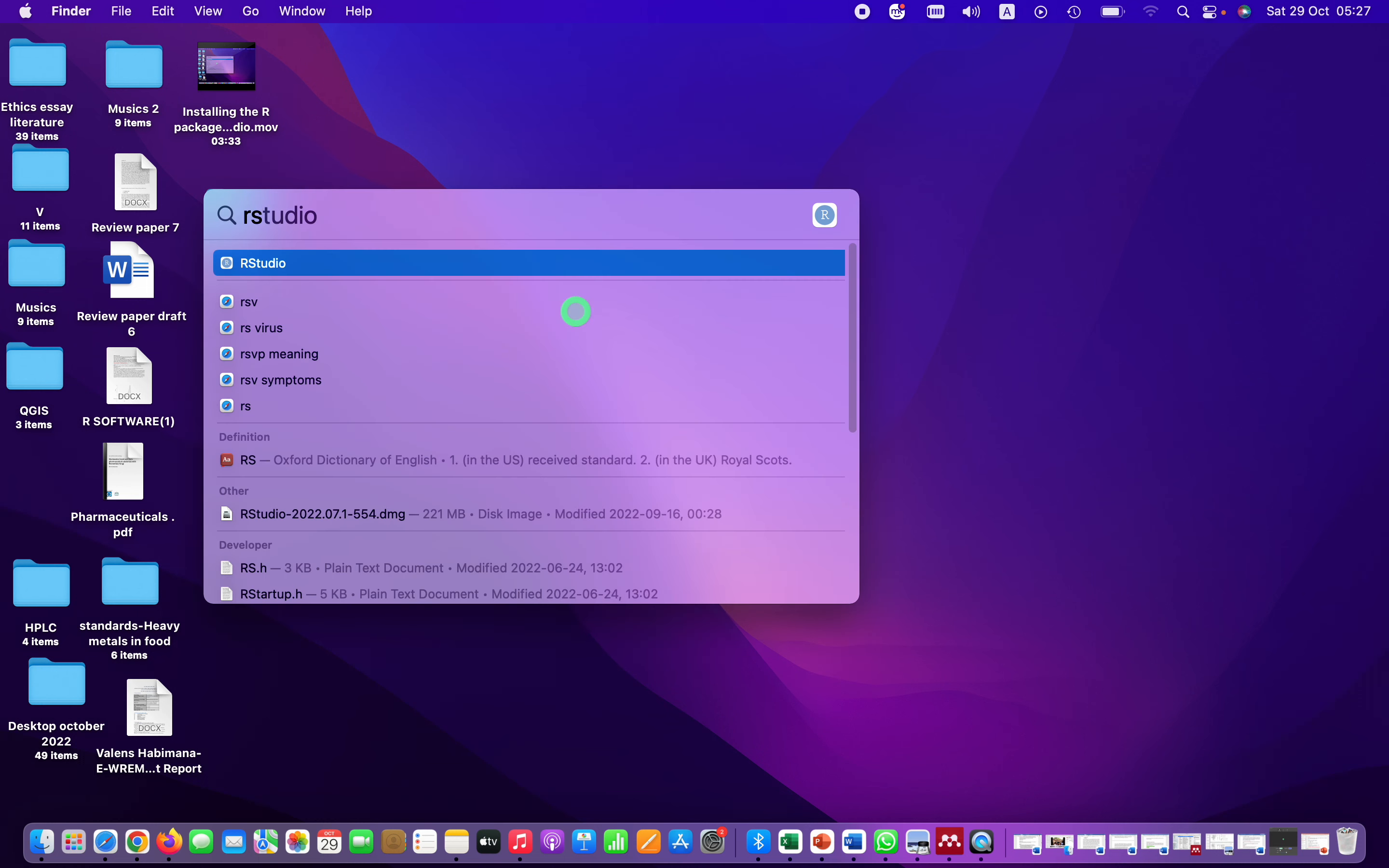
key(Return)
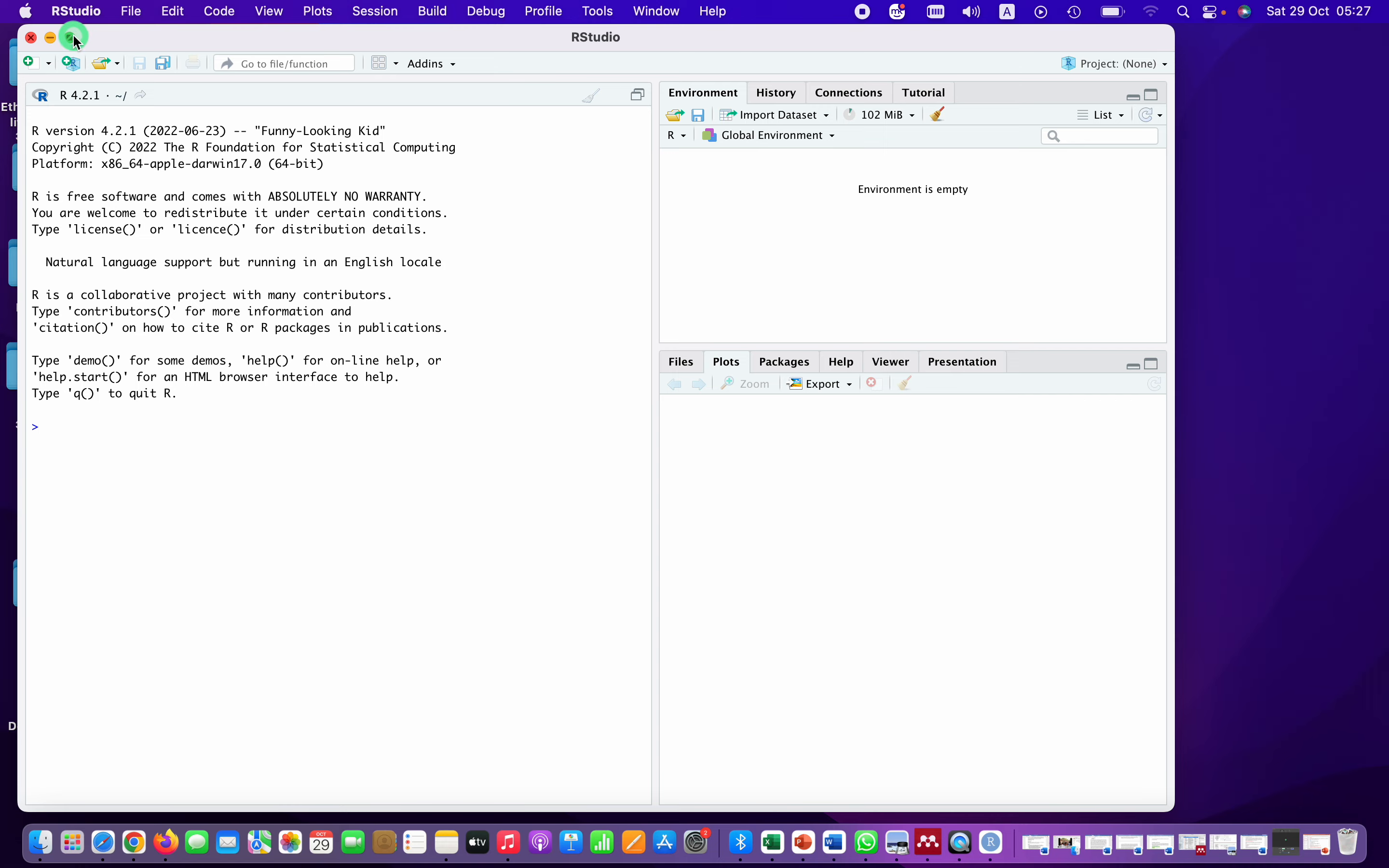
click(78, 38)
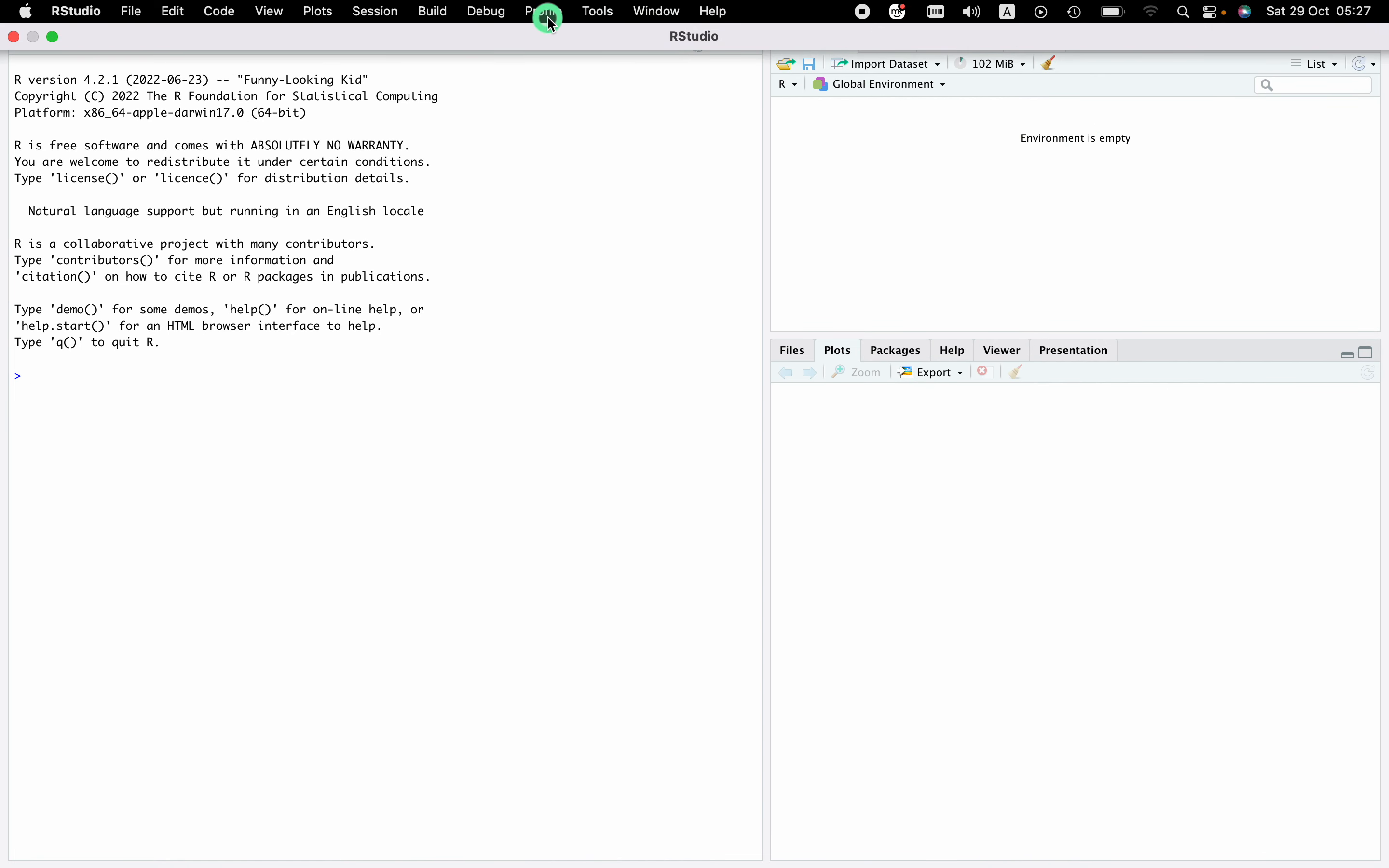
Set the R session's working directory to the Rdata folder on the Desktop
click(368, 12)
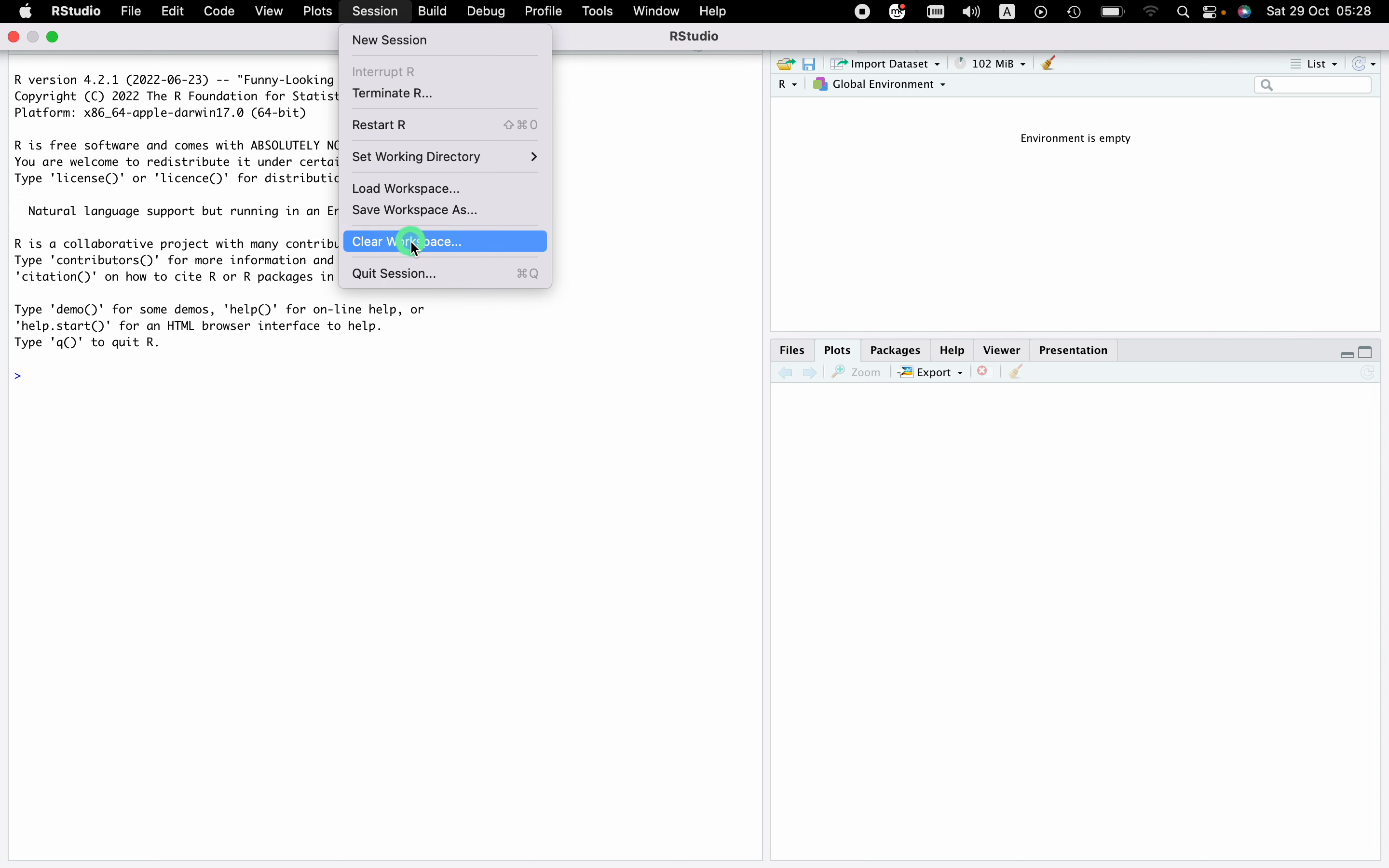
mouse_move(448, 156)
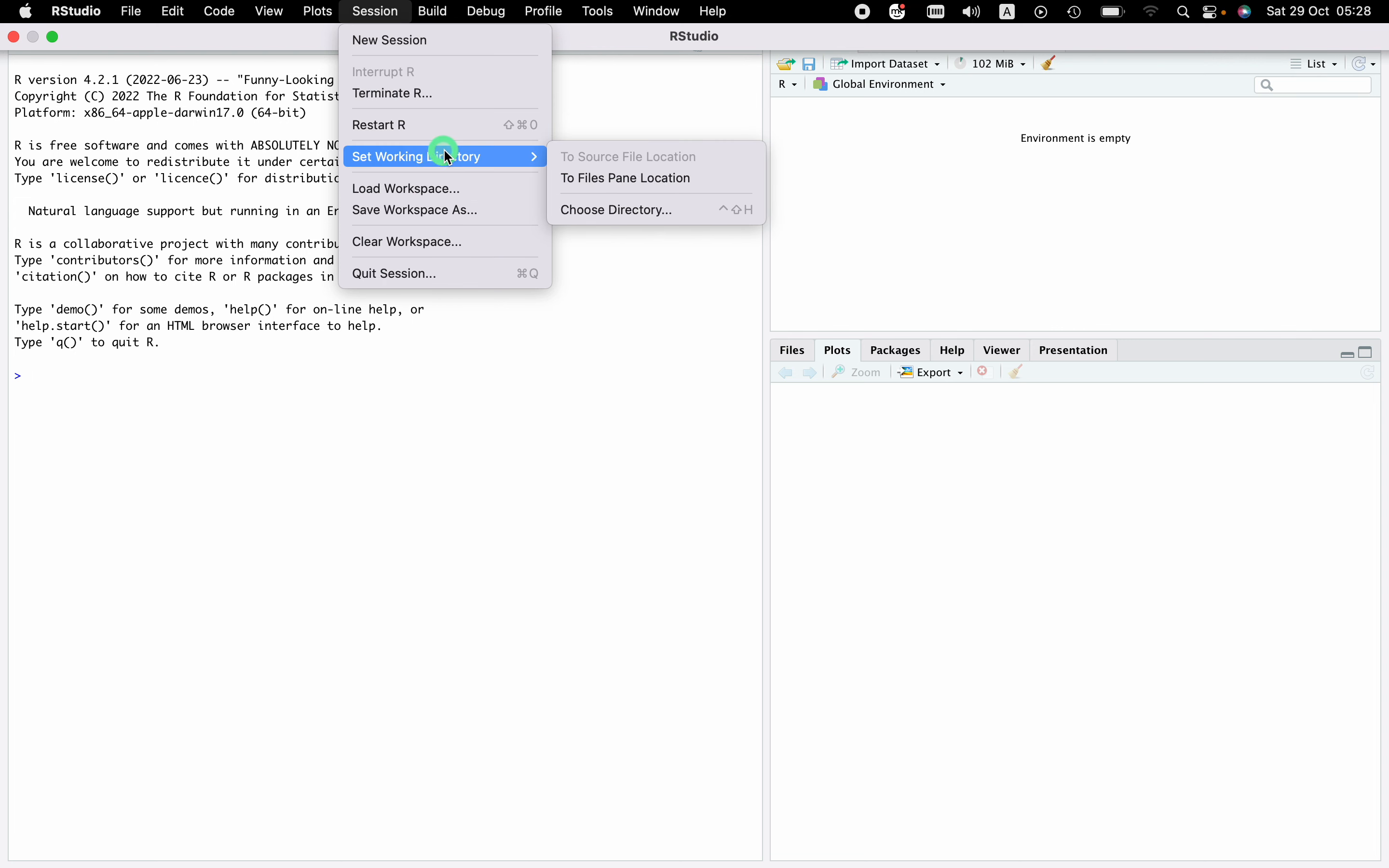
click(619, 214)
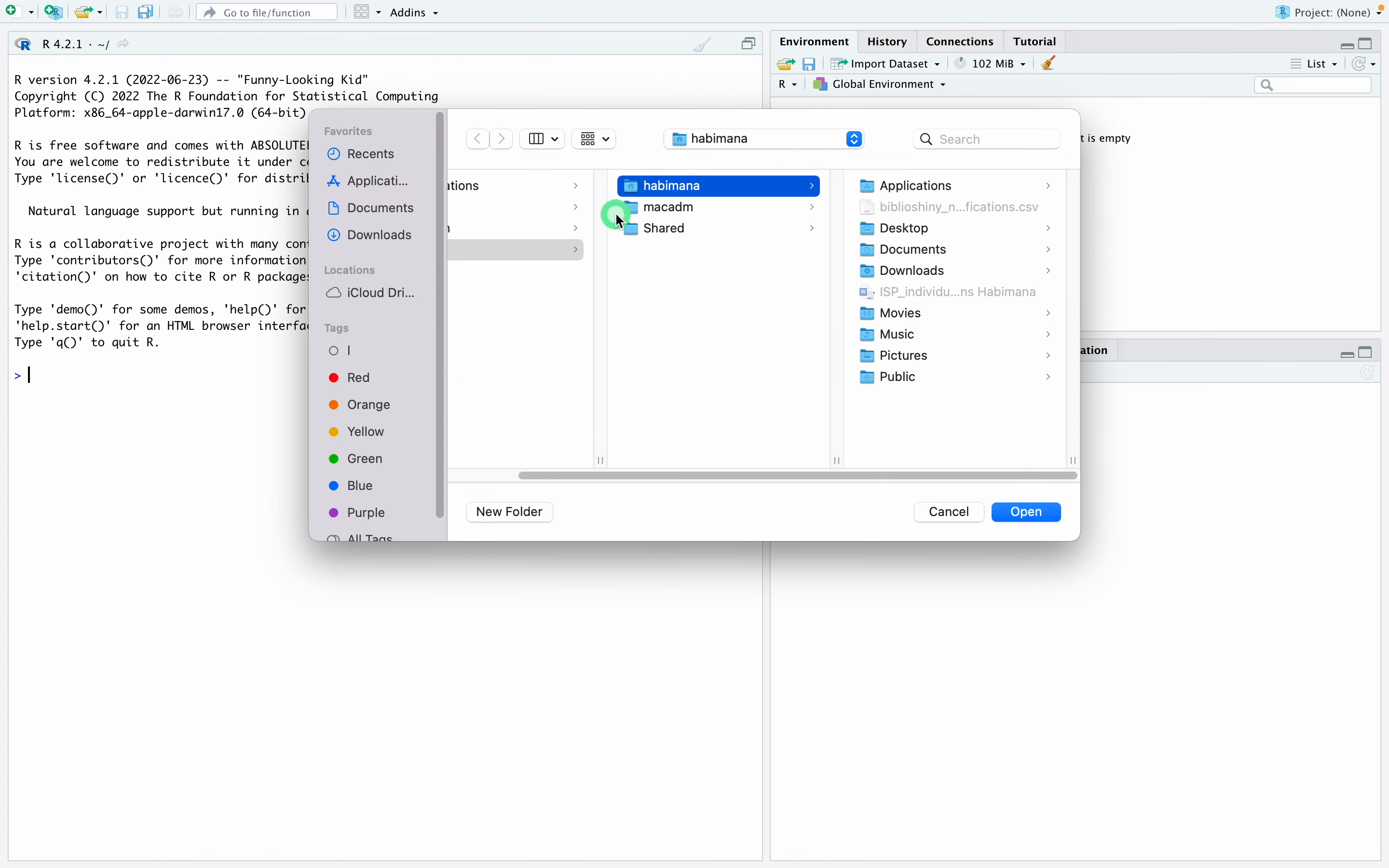
click(859, 139)
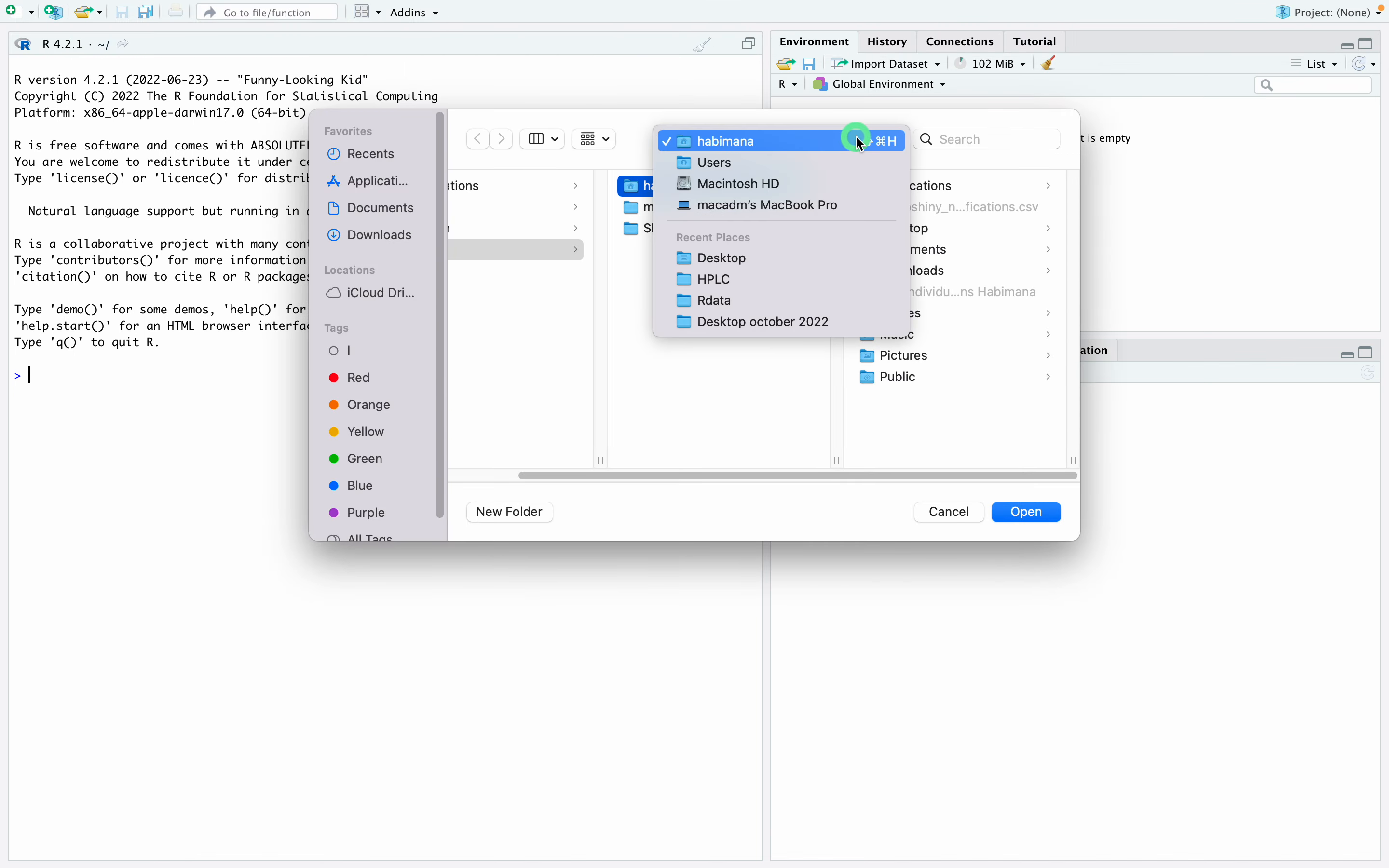
click(757, 261)
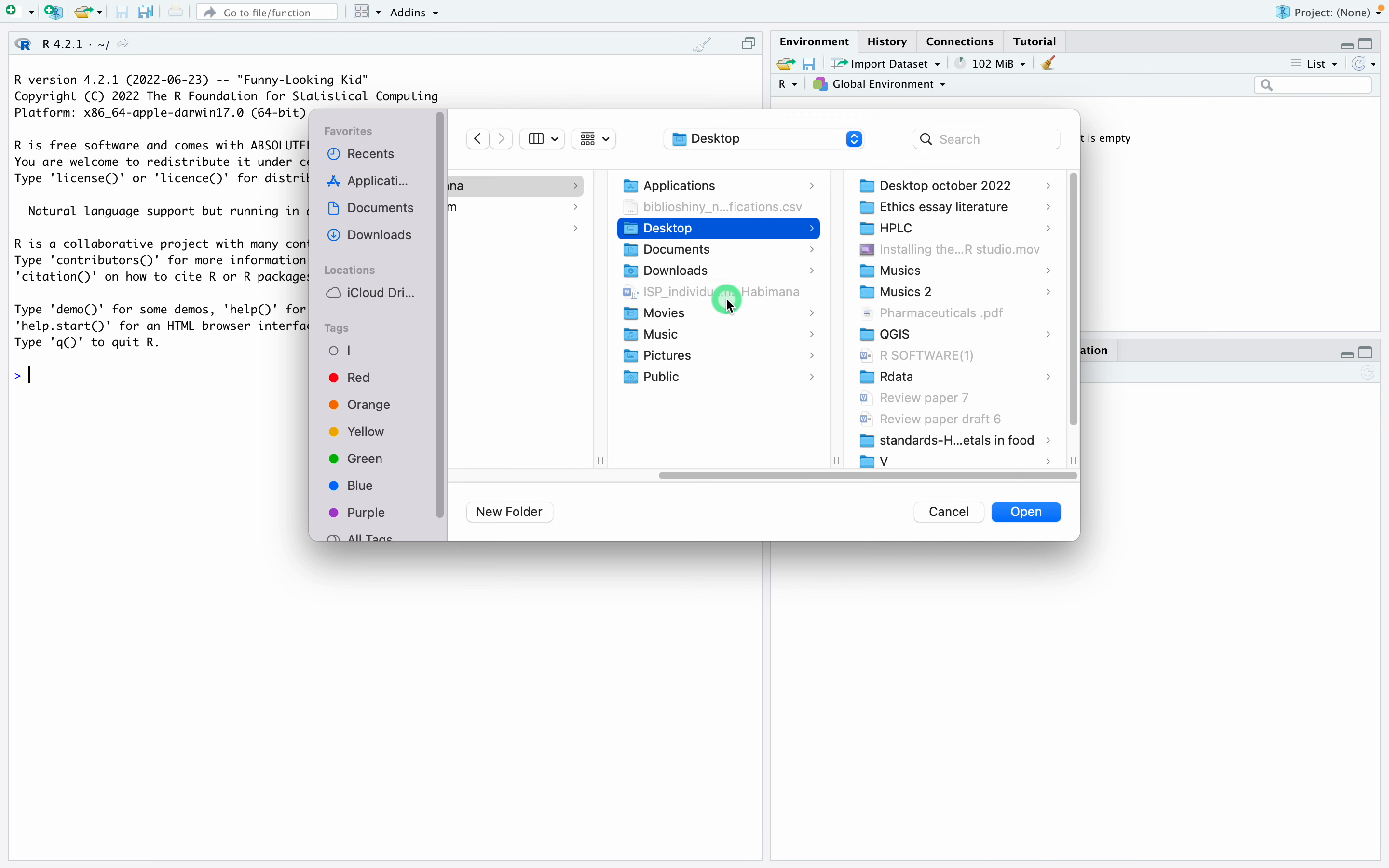
scroll(983, 308, down, 2)
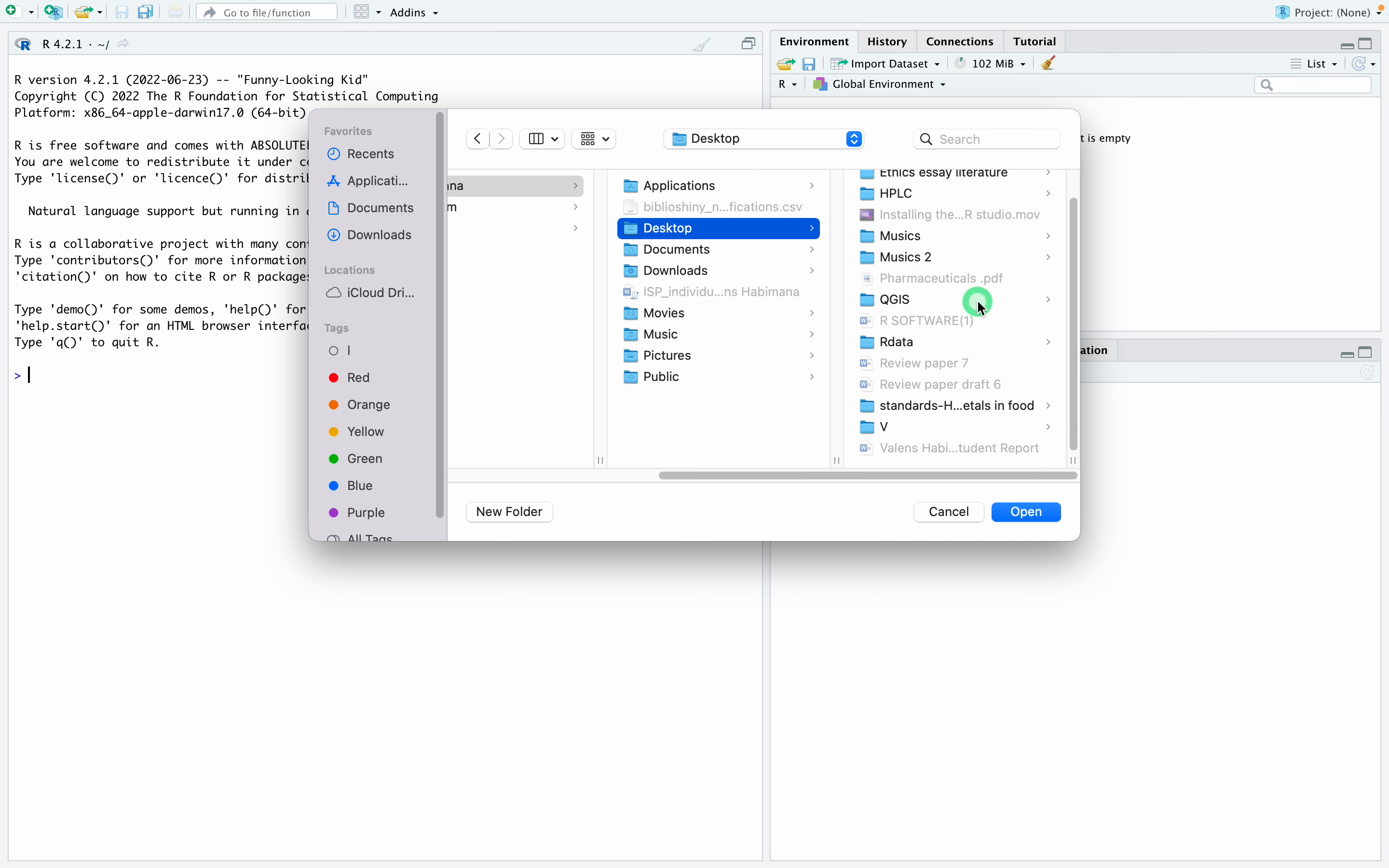
click(900, 344)
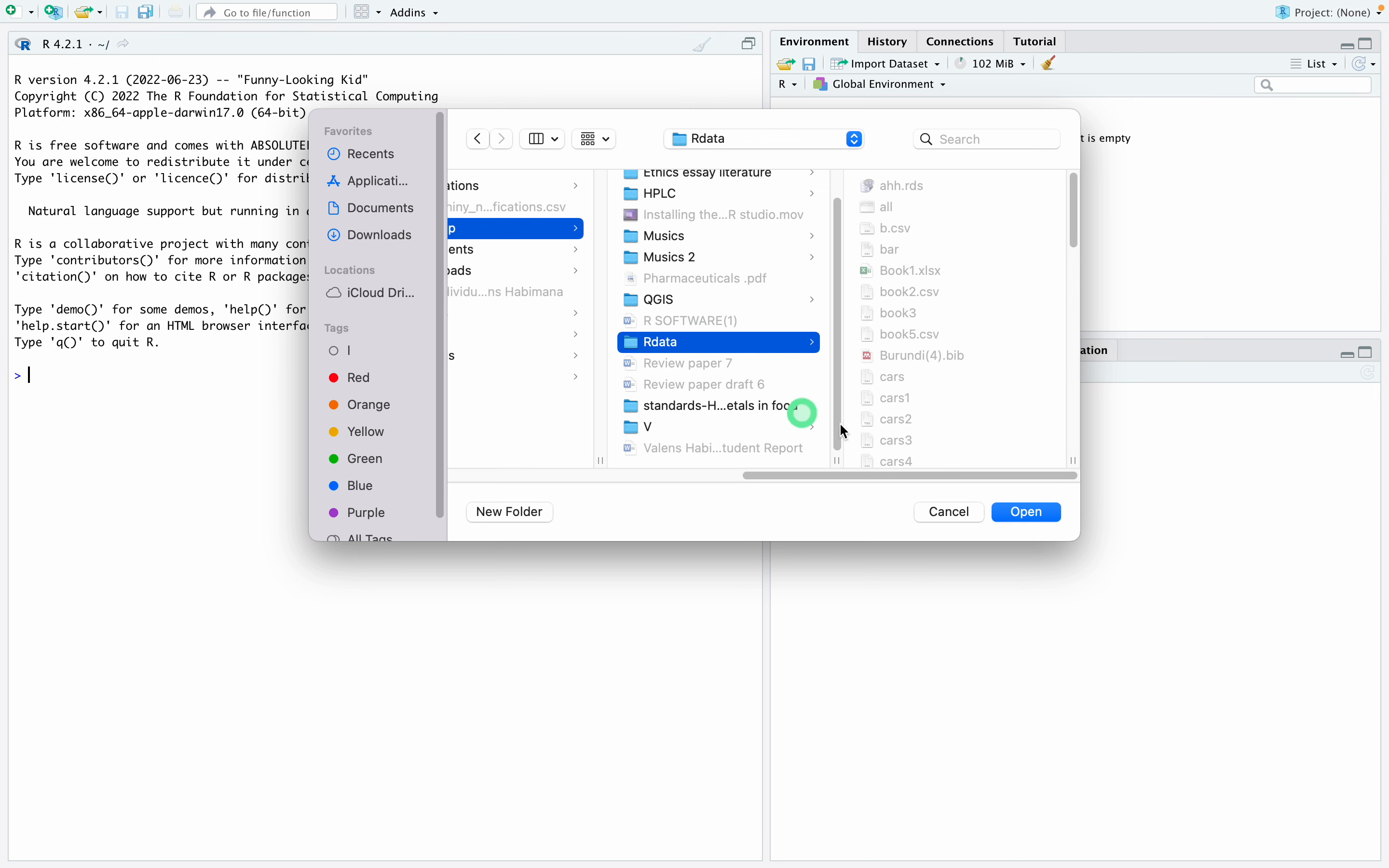
click(1029, 513)
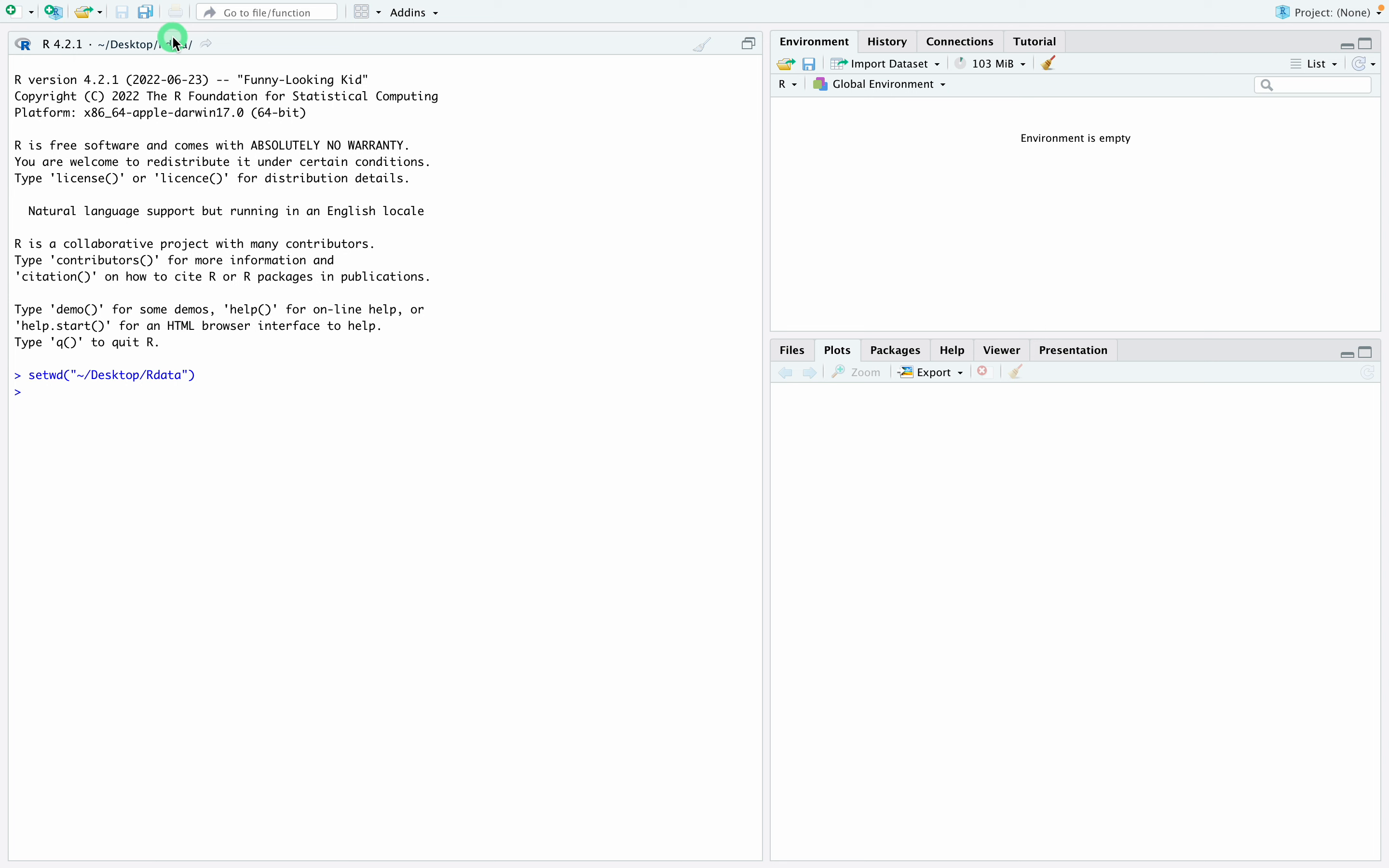
Take RStudio out of full screen and minimise its window to reveal the desktop
mouse_move(253, 7)
mouse_move(21, 2)
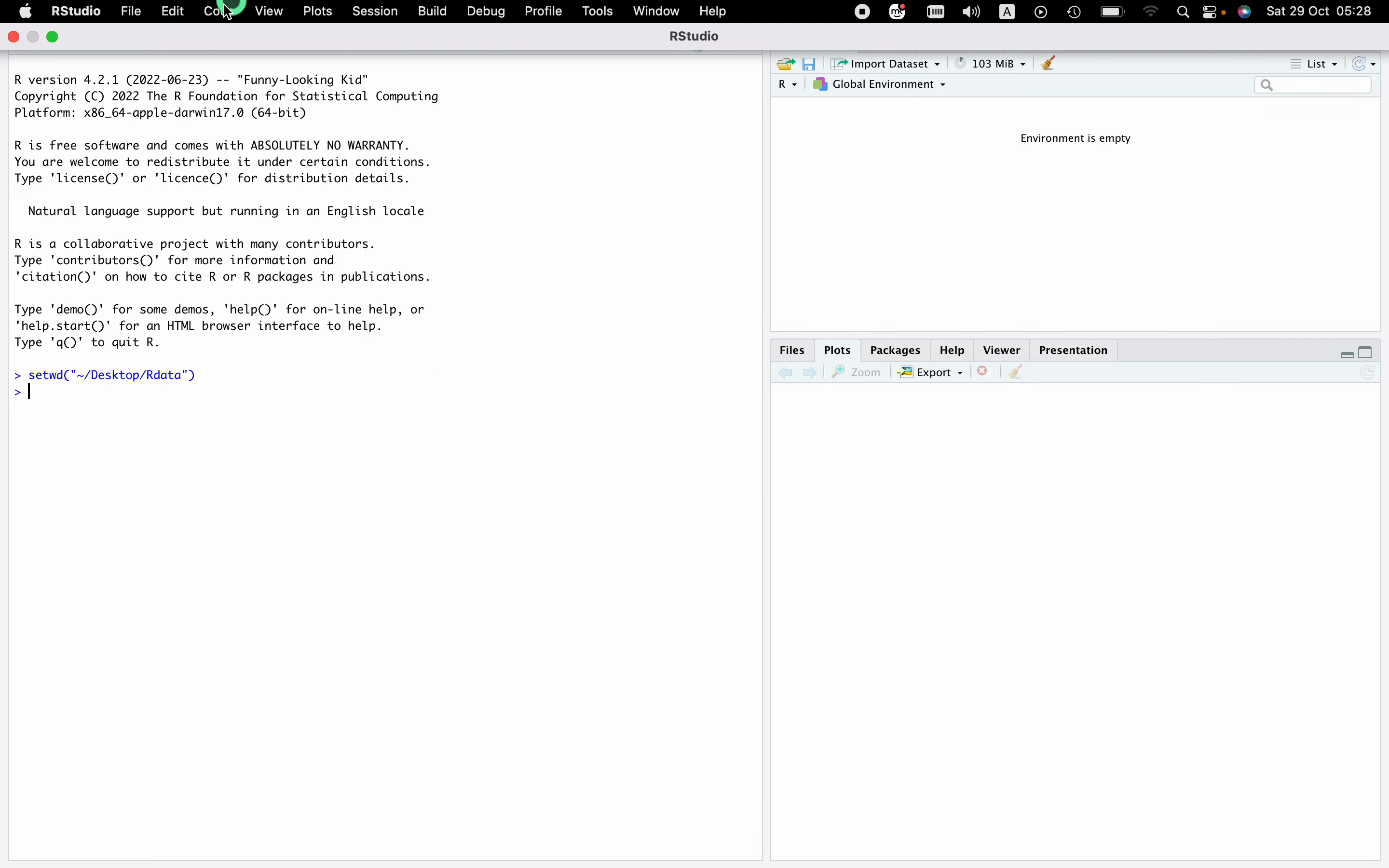
click(51, 38)
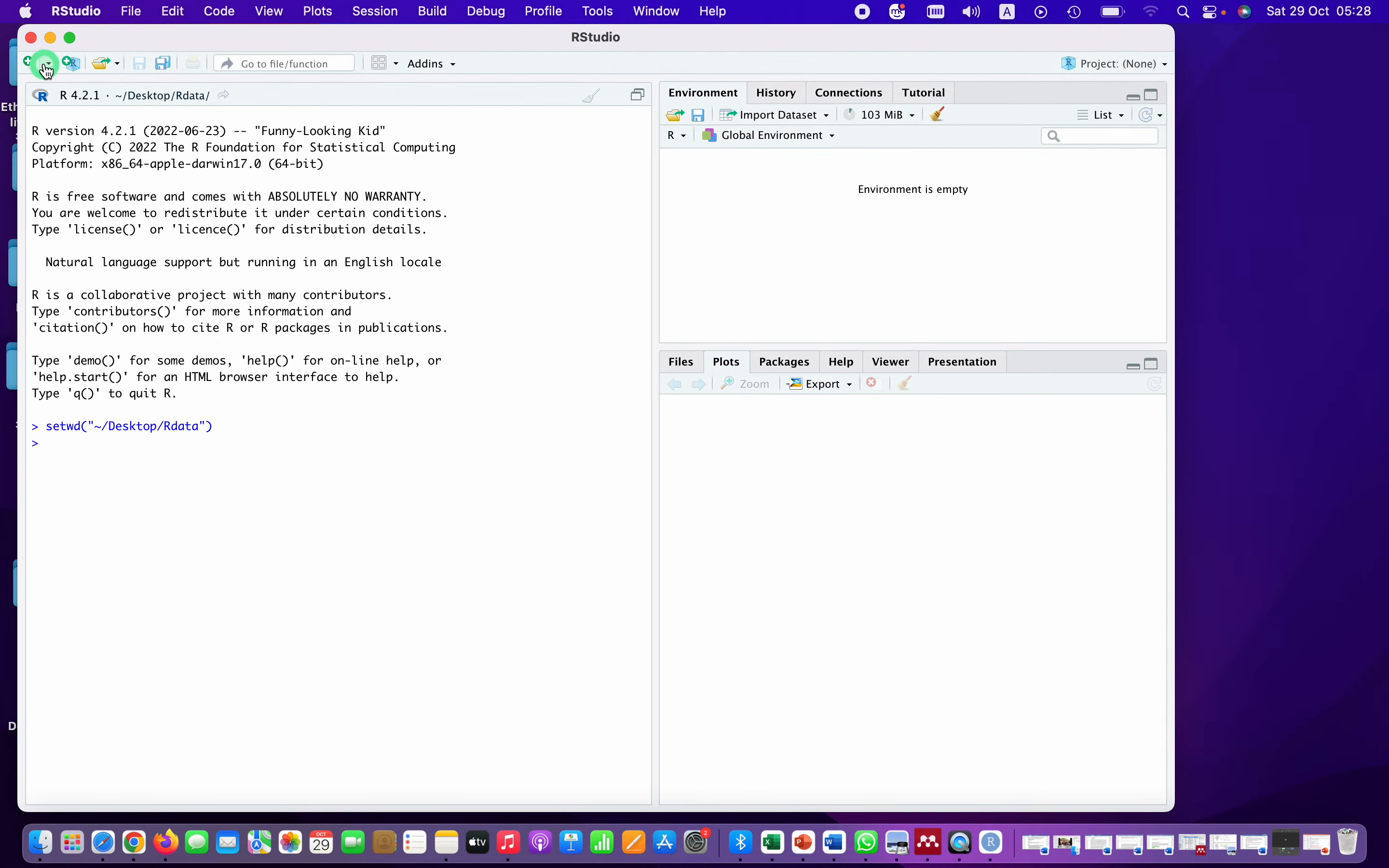
click(51, 39)
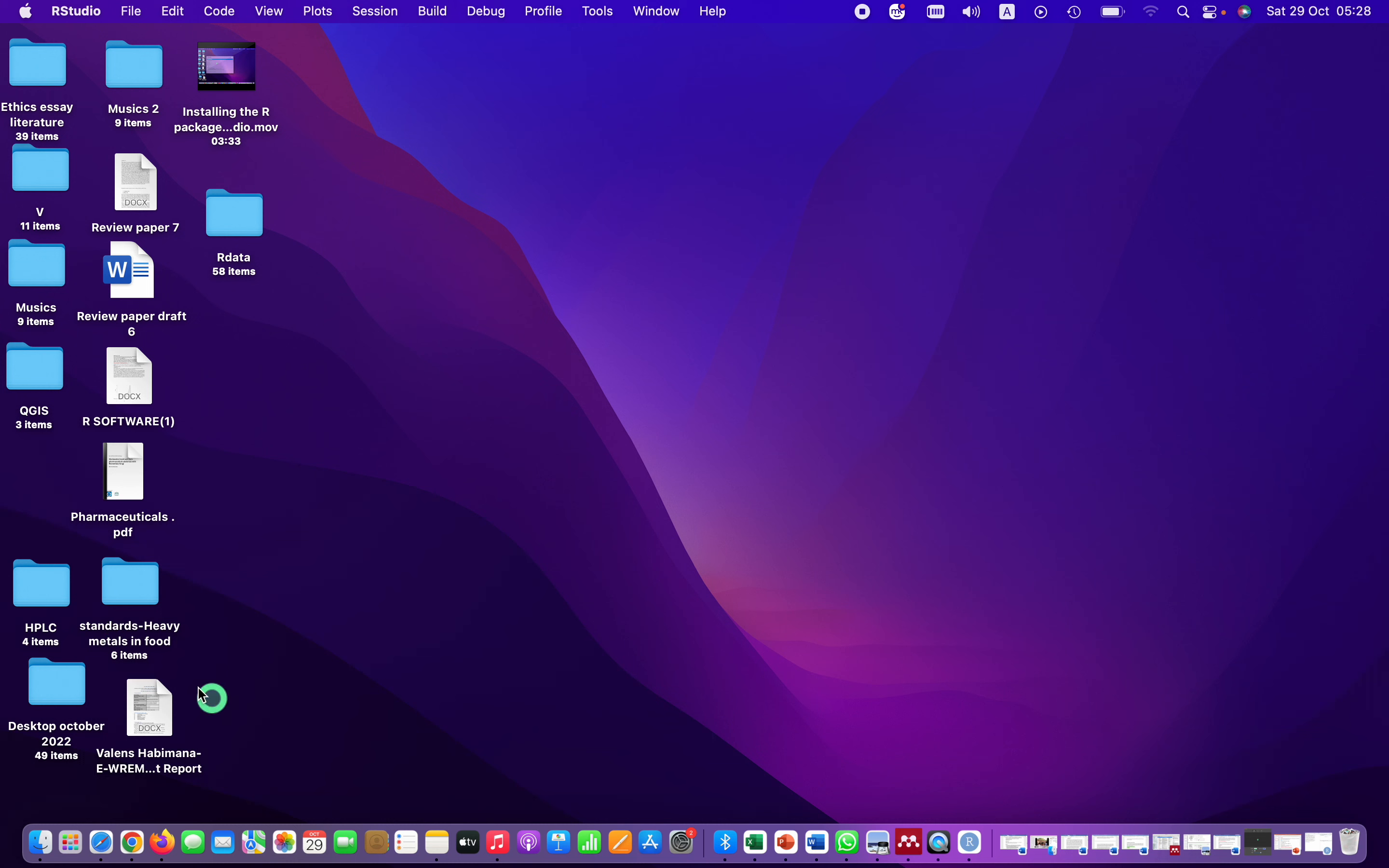
Switch to Word, copy the lines library(bibliometrix) and biblioshiny() from the R SOFTWARE(1) document, and minimise the document
click(818, 844)
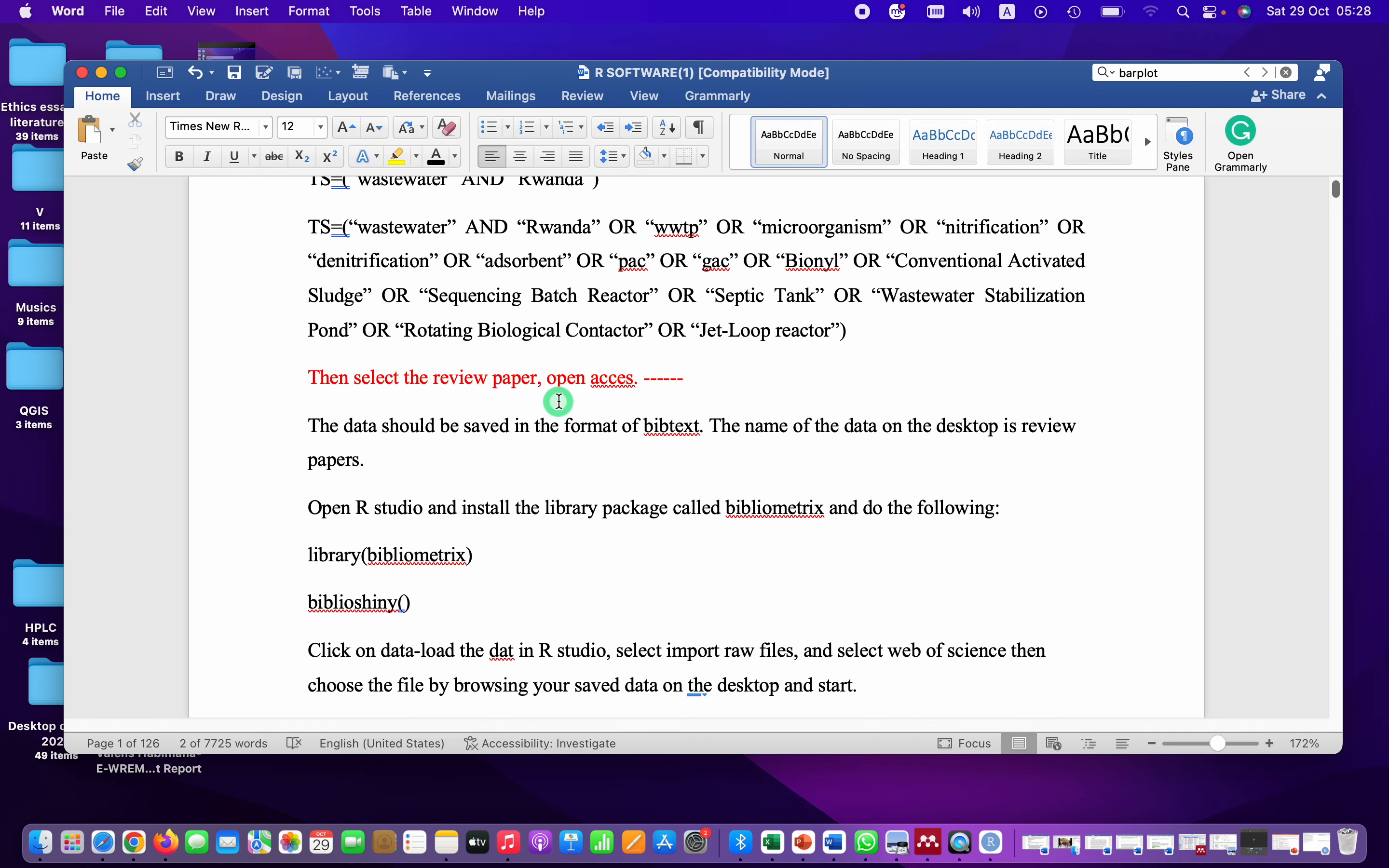
click(456, 602)
drag(443, 604, 324, 571)
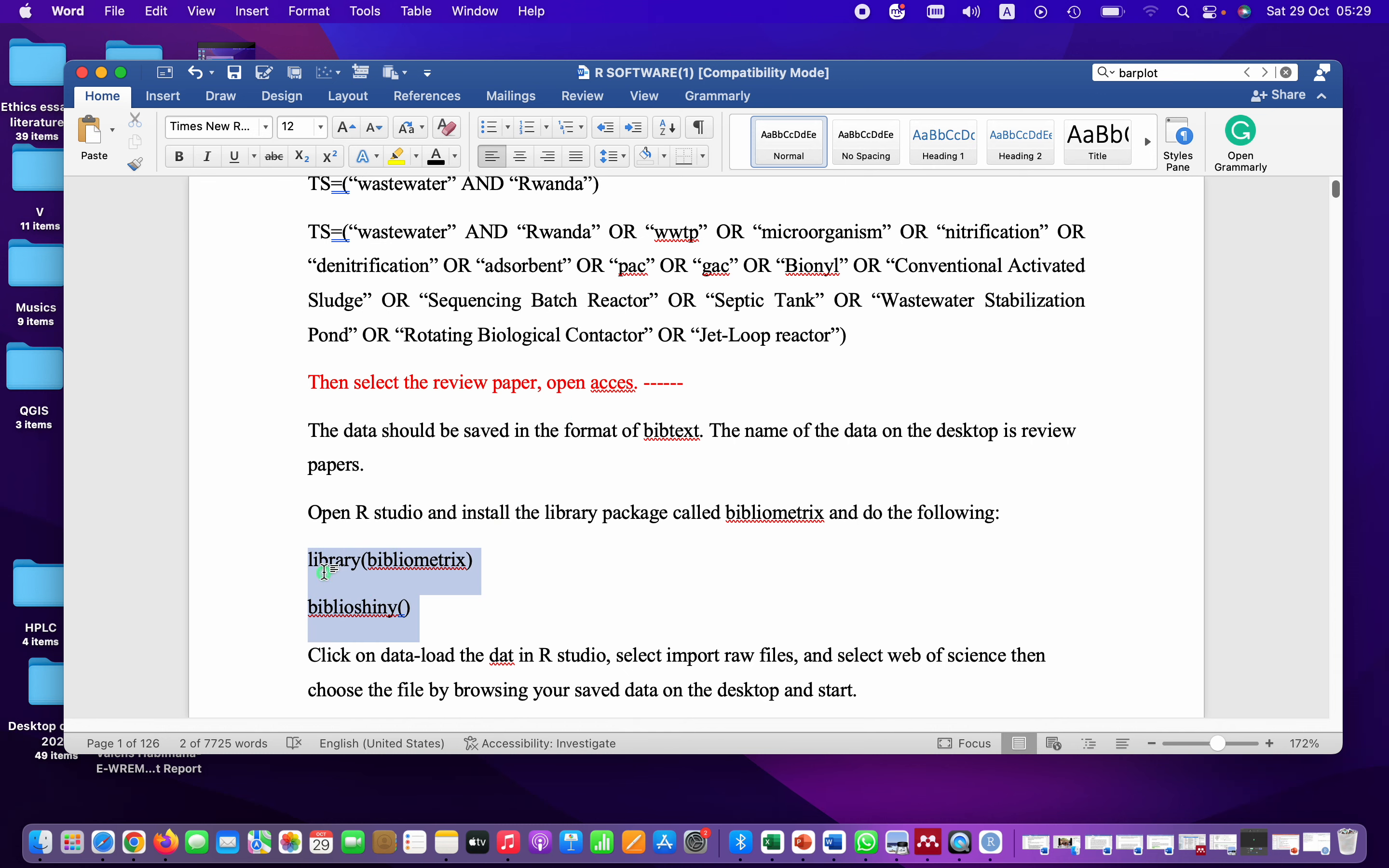
right_click(353, 579)
click(397, 488)
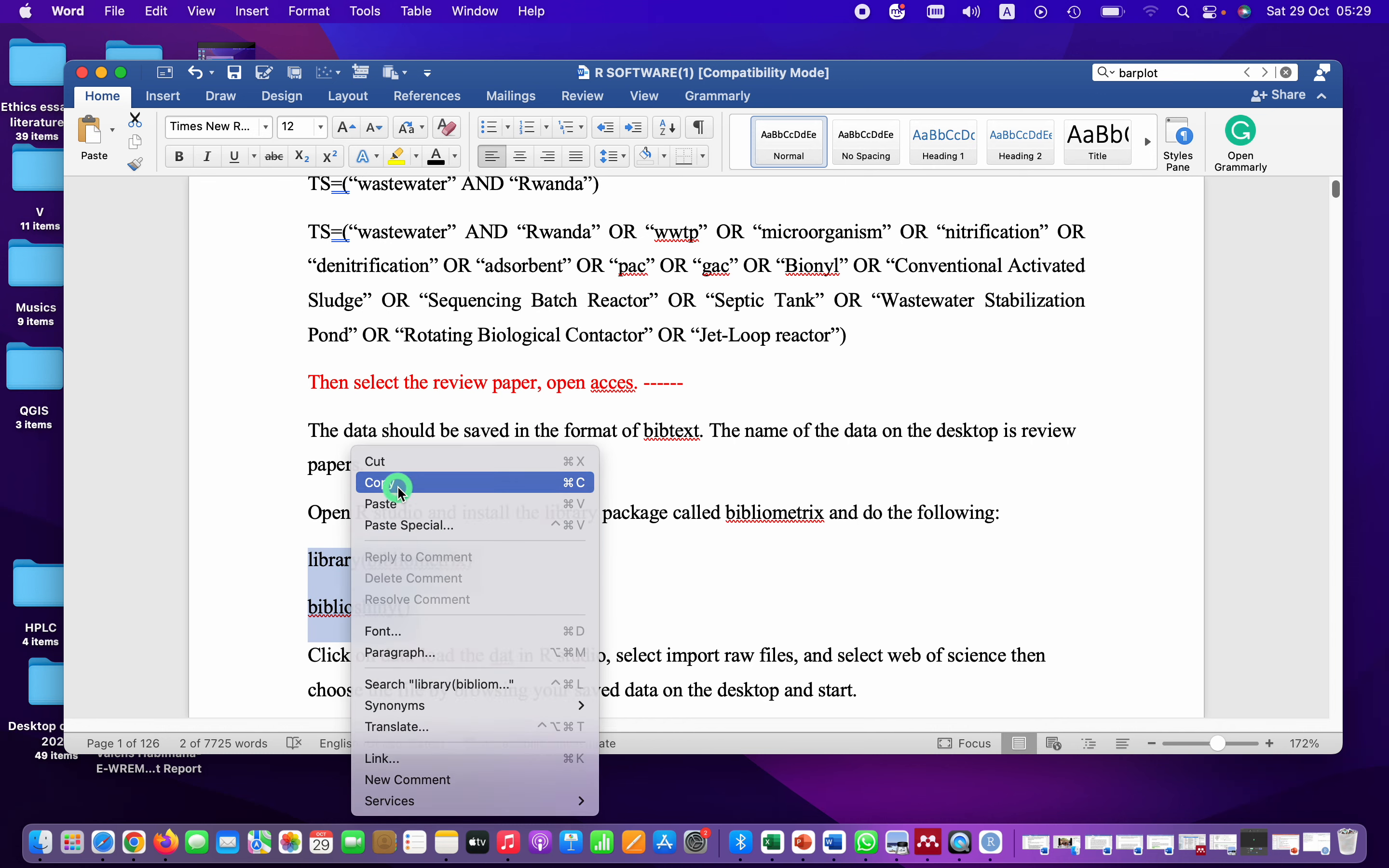
click(102, 72)
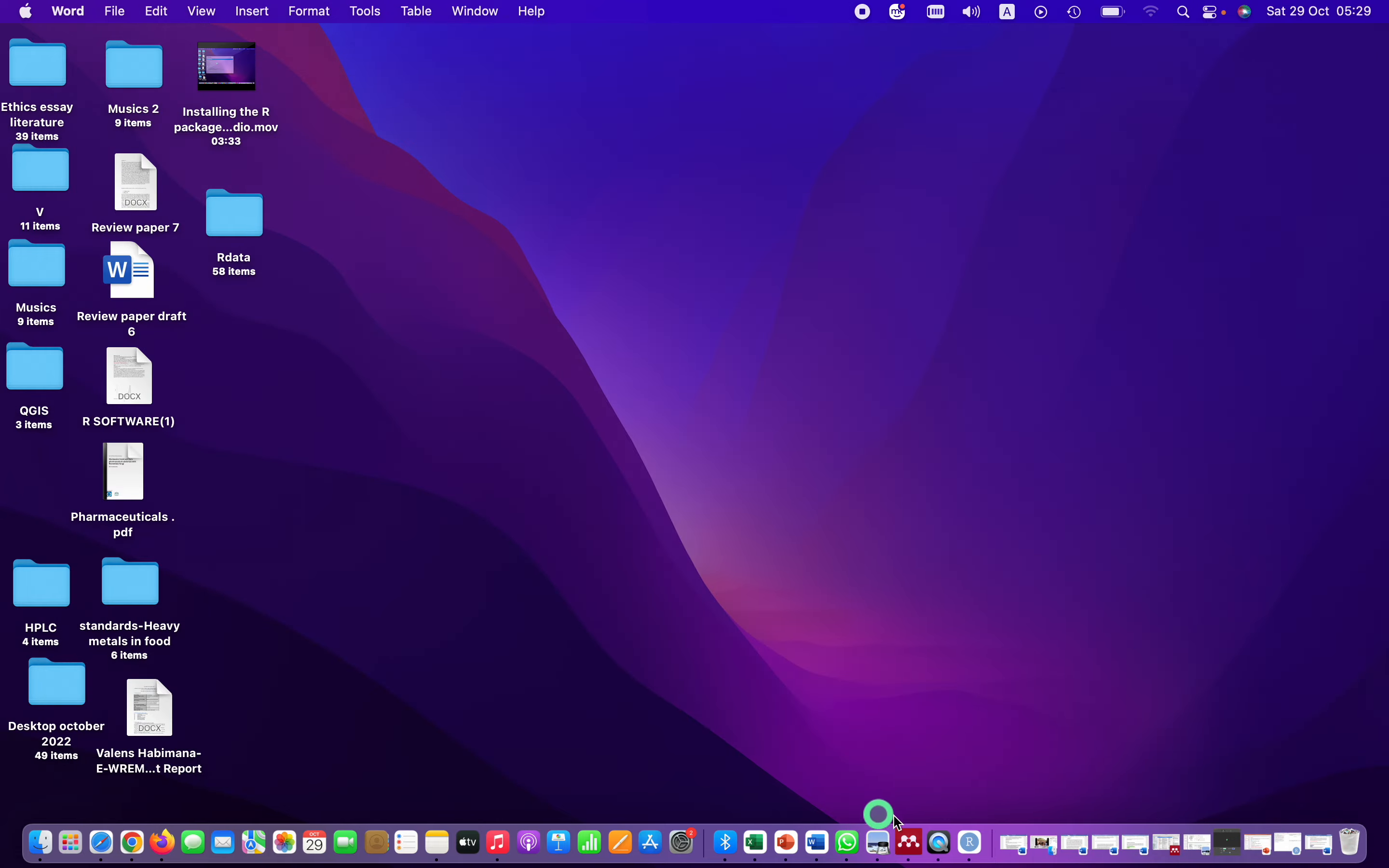
Switch to RStudio, paste library(bibliometrix) and biblioshiny() into the console and run them
click(980, 842)
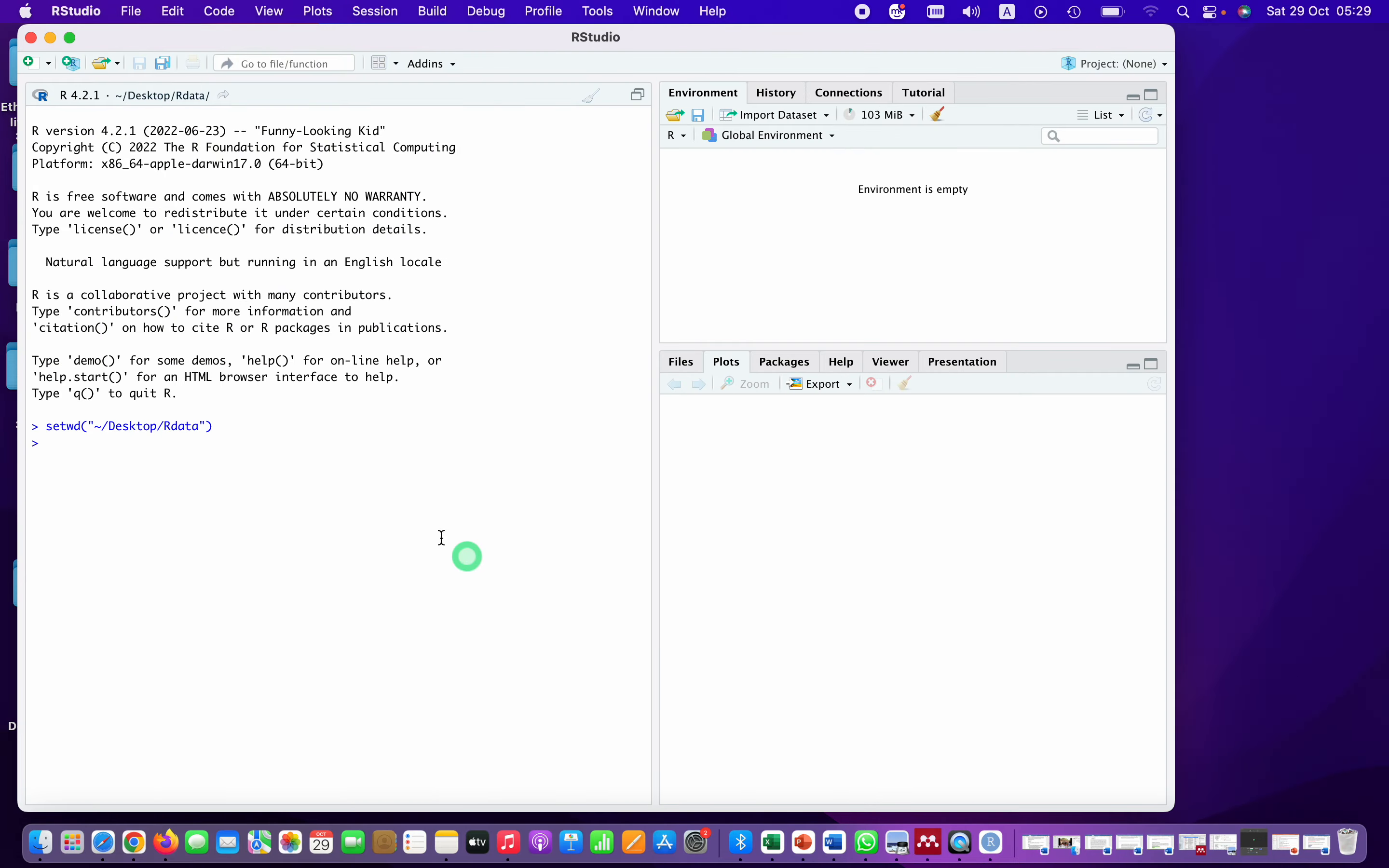
right_click(93, 447)
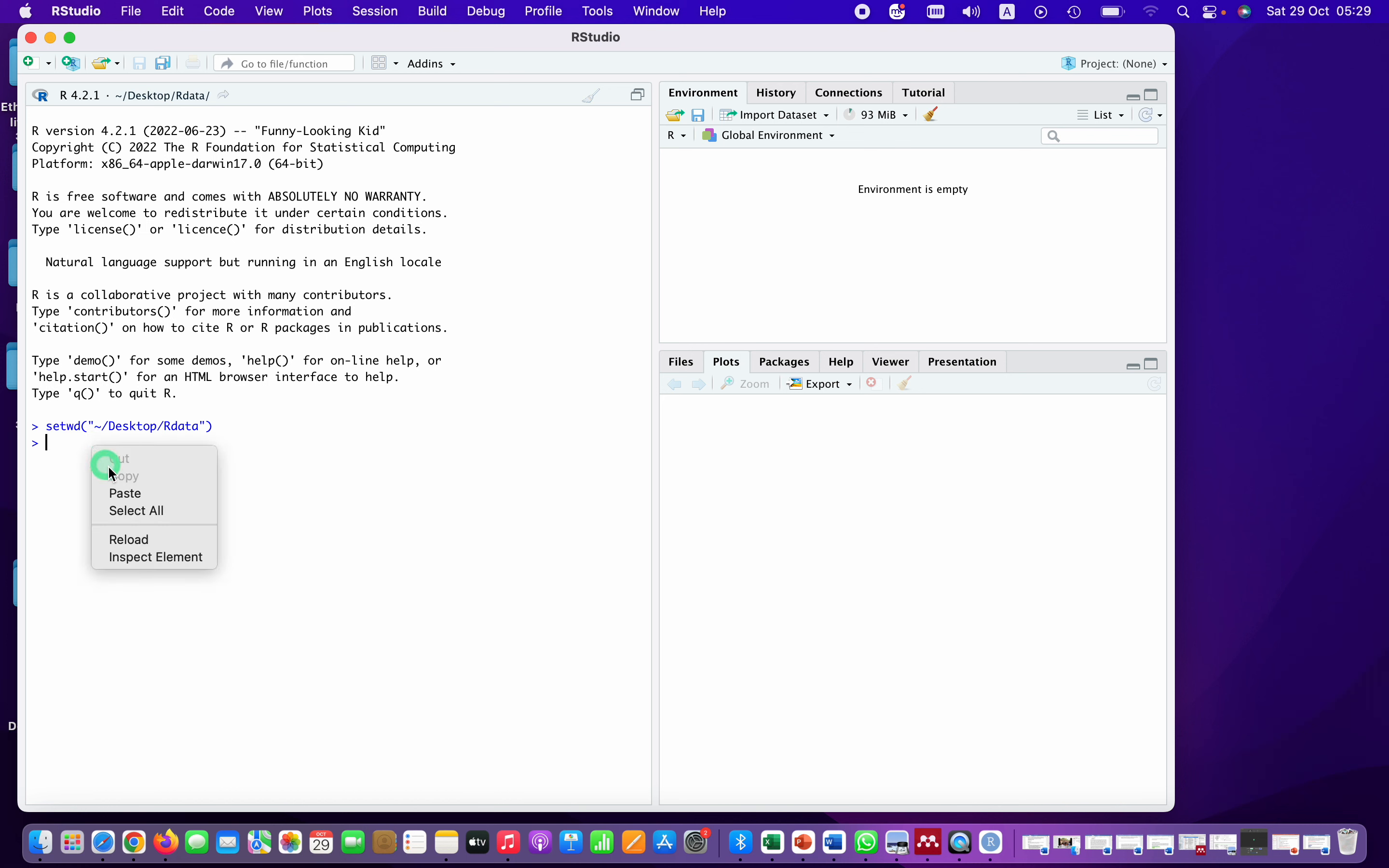
click(142, 492)
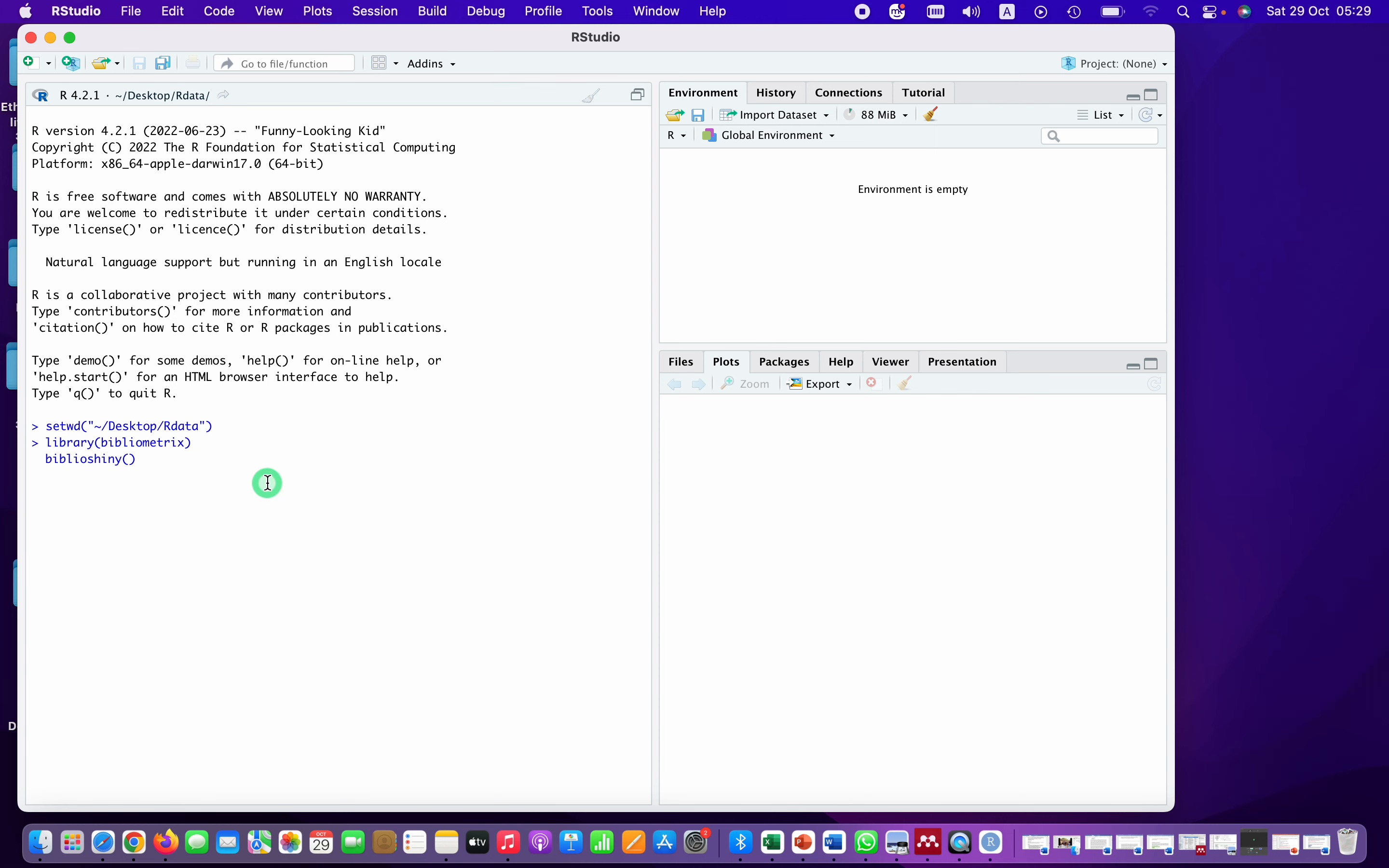
key(Return)
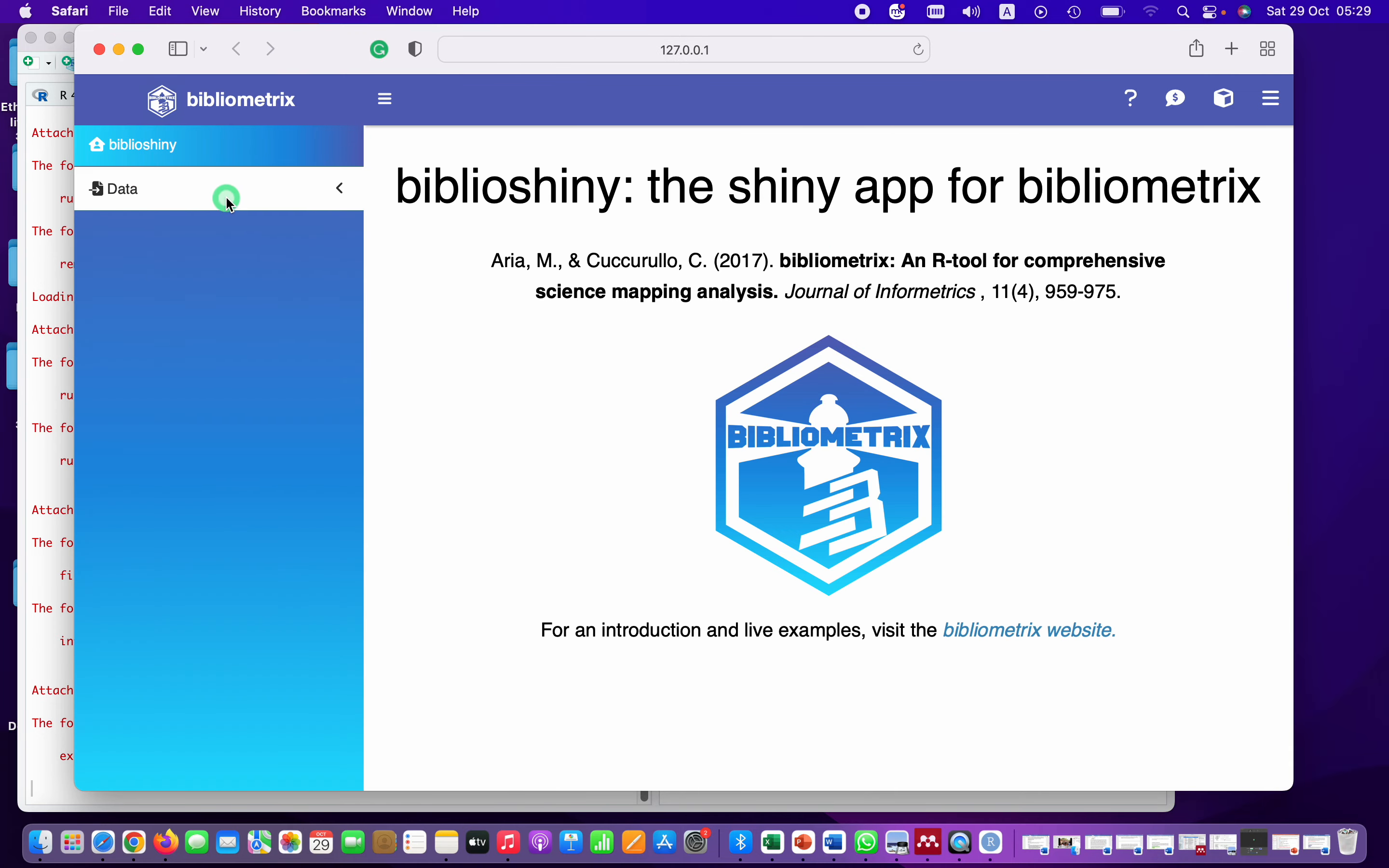
Open the Load Data page in biblioshiny and choose to import raw file(s)
click(229, 198)
click(205, 233)
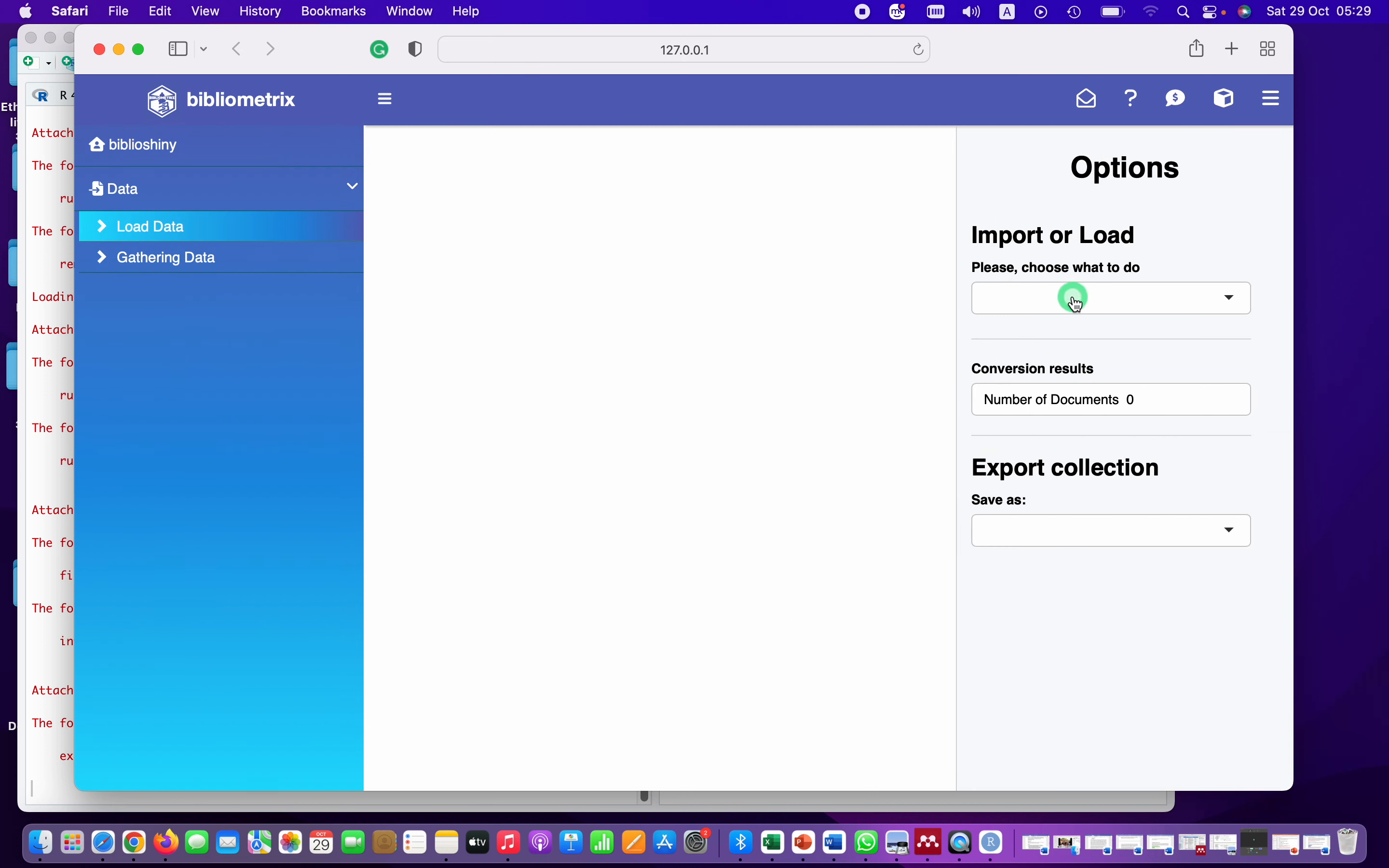
click(1072, 295)
click(1049, 339)
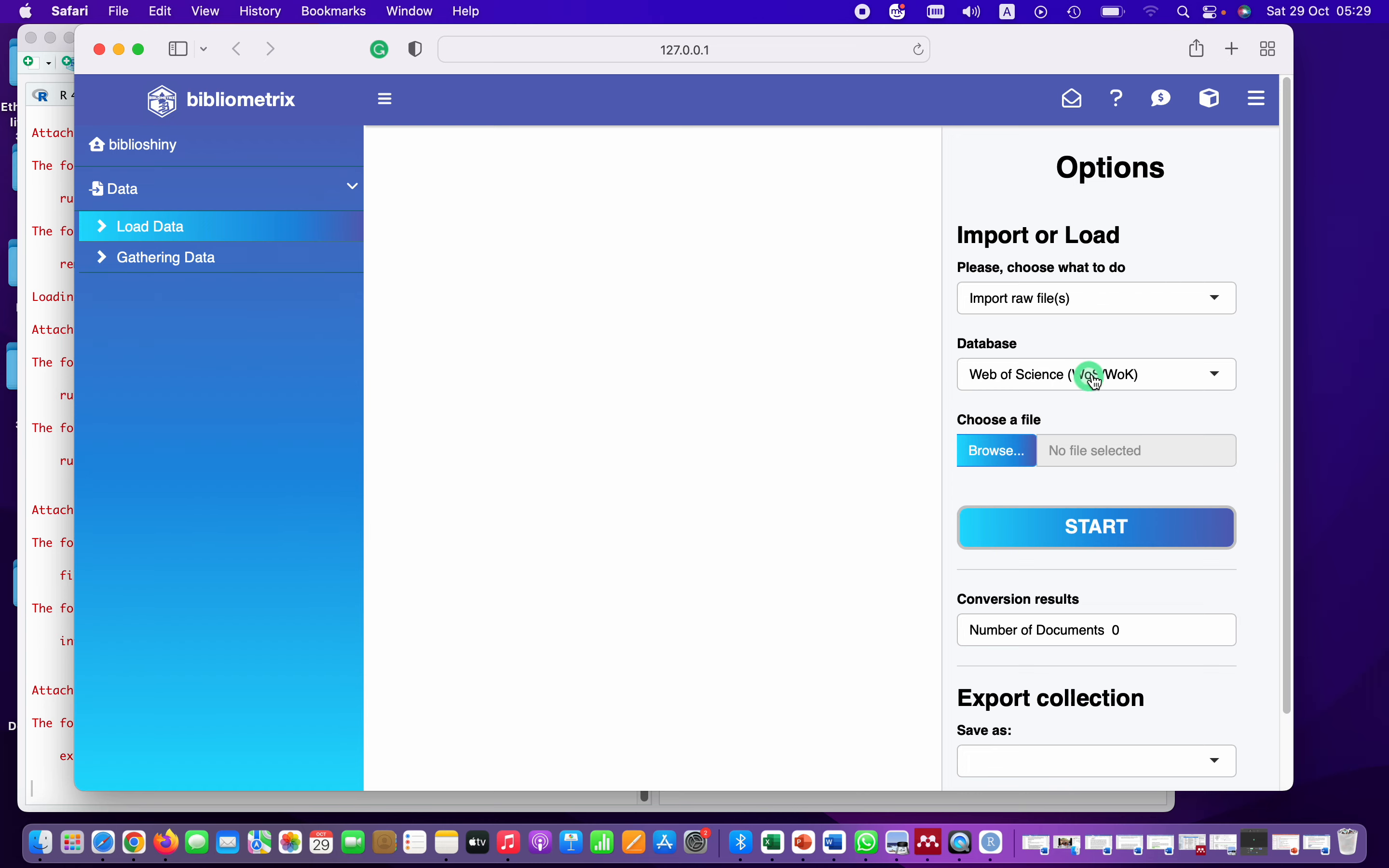
Upload Literature6.txt from the Rdata folder on the Desktop as the Web of Science source file
click(998, 451)
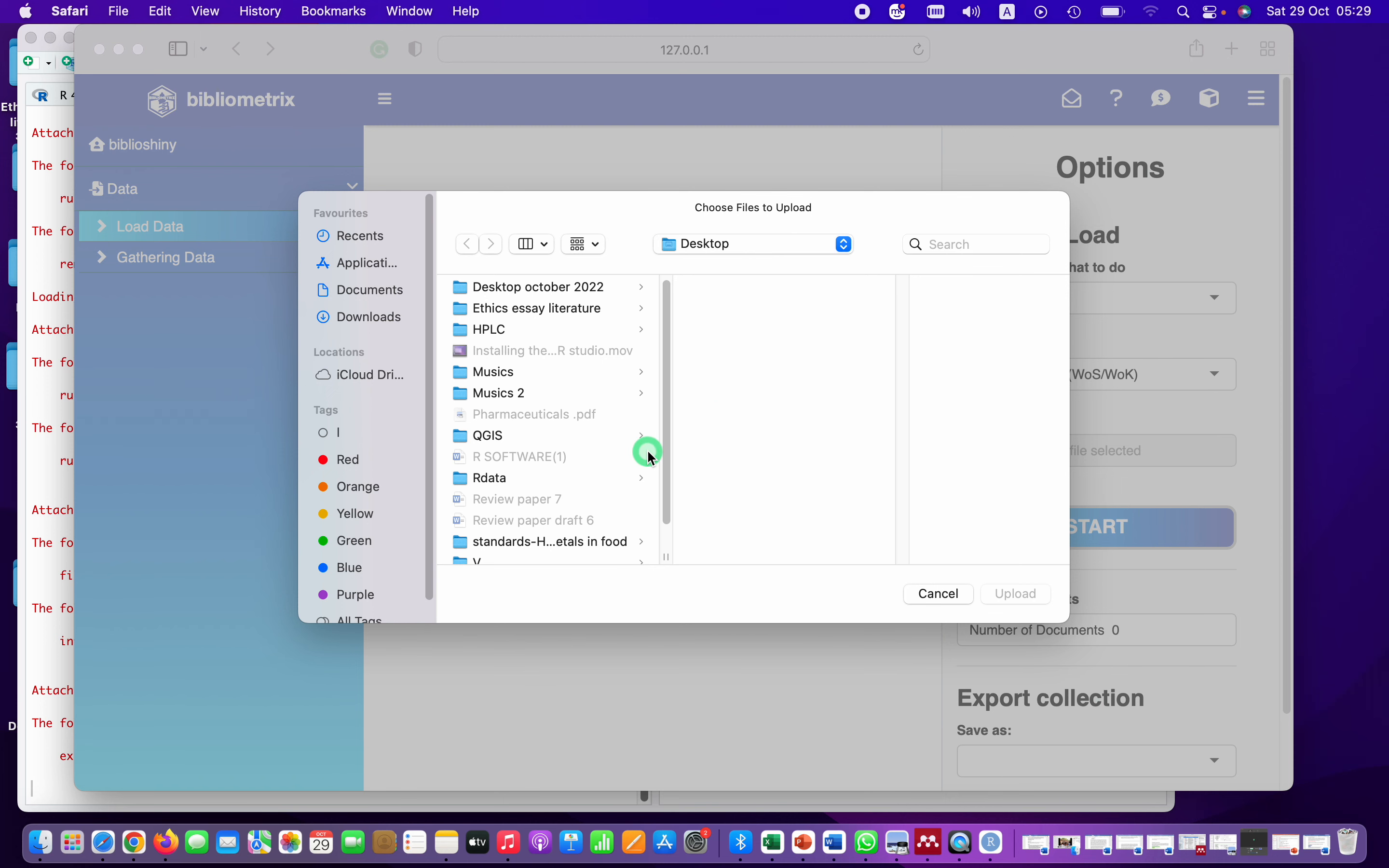
click(496, 478)
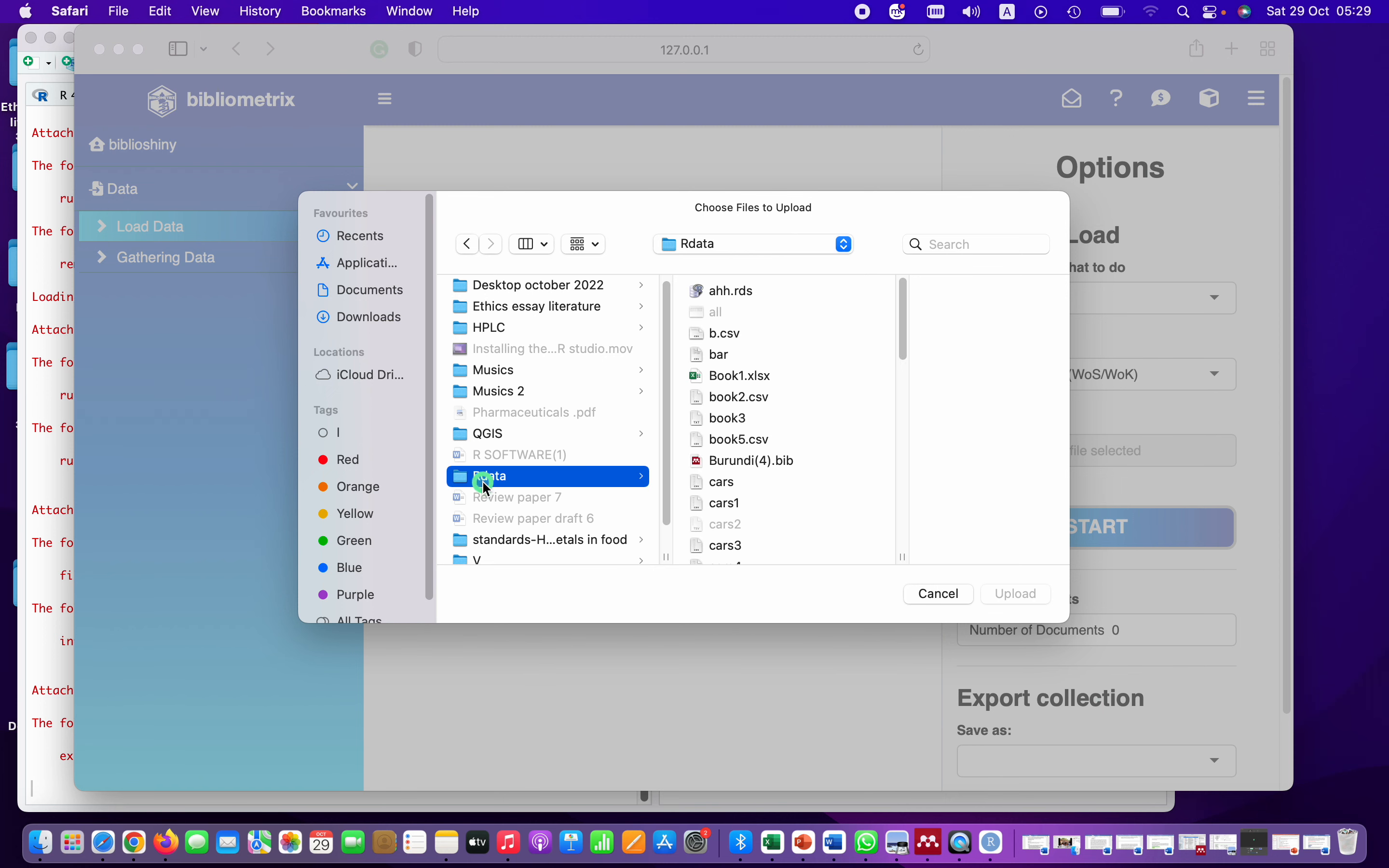
scroll(876, 430, down, 2)
scroll(876, 431, down, 10)
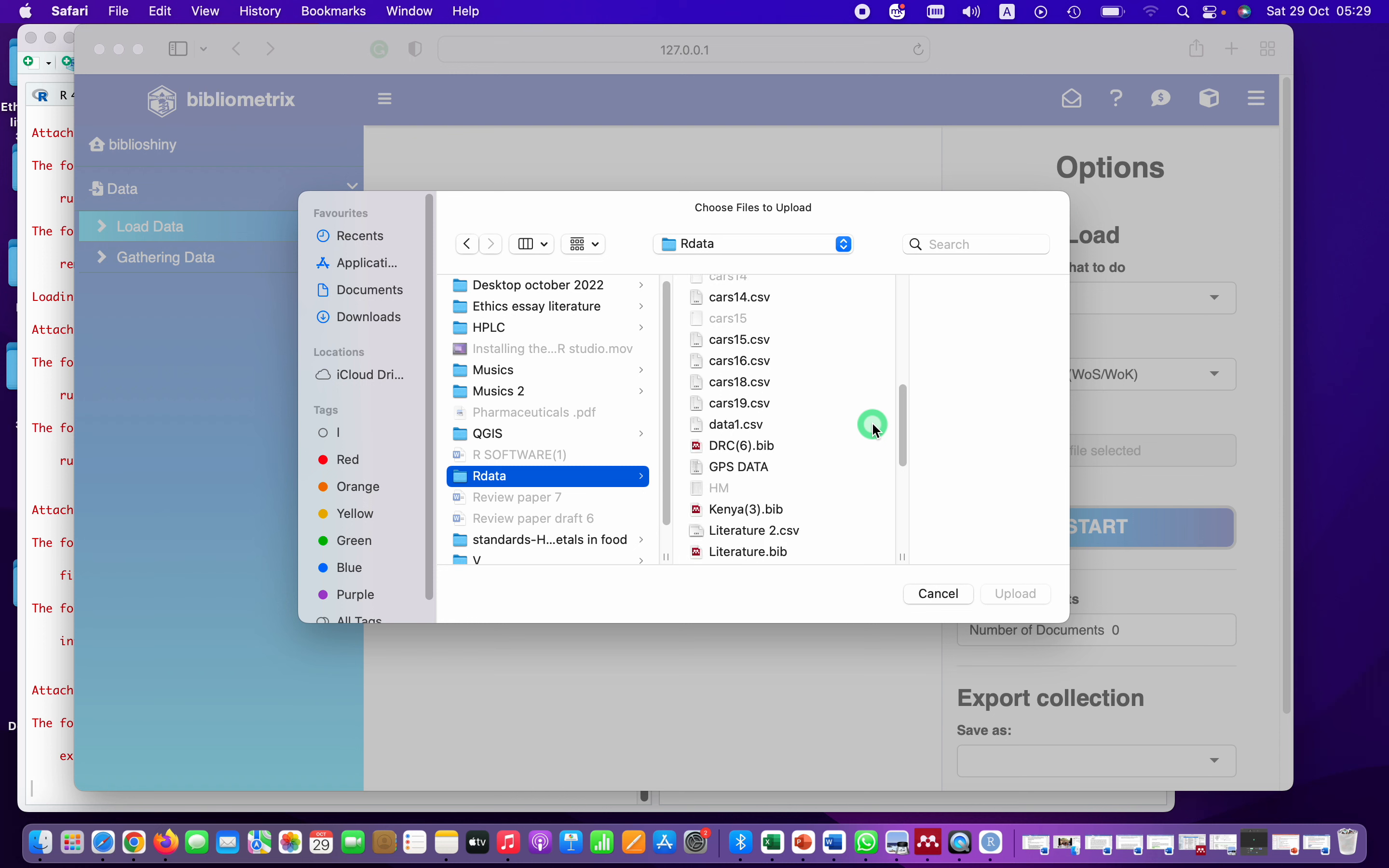
scroll(876, 431, down, 2)
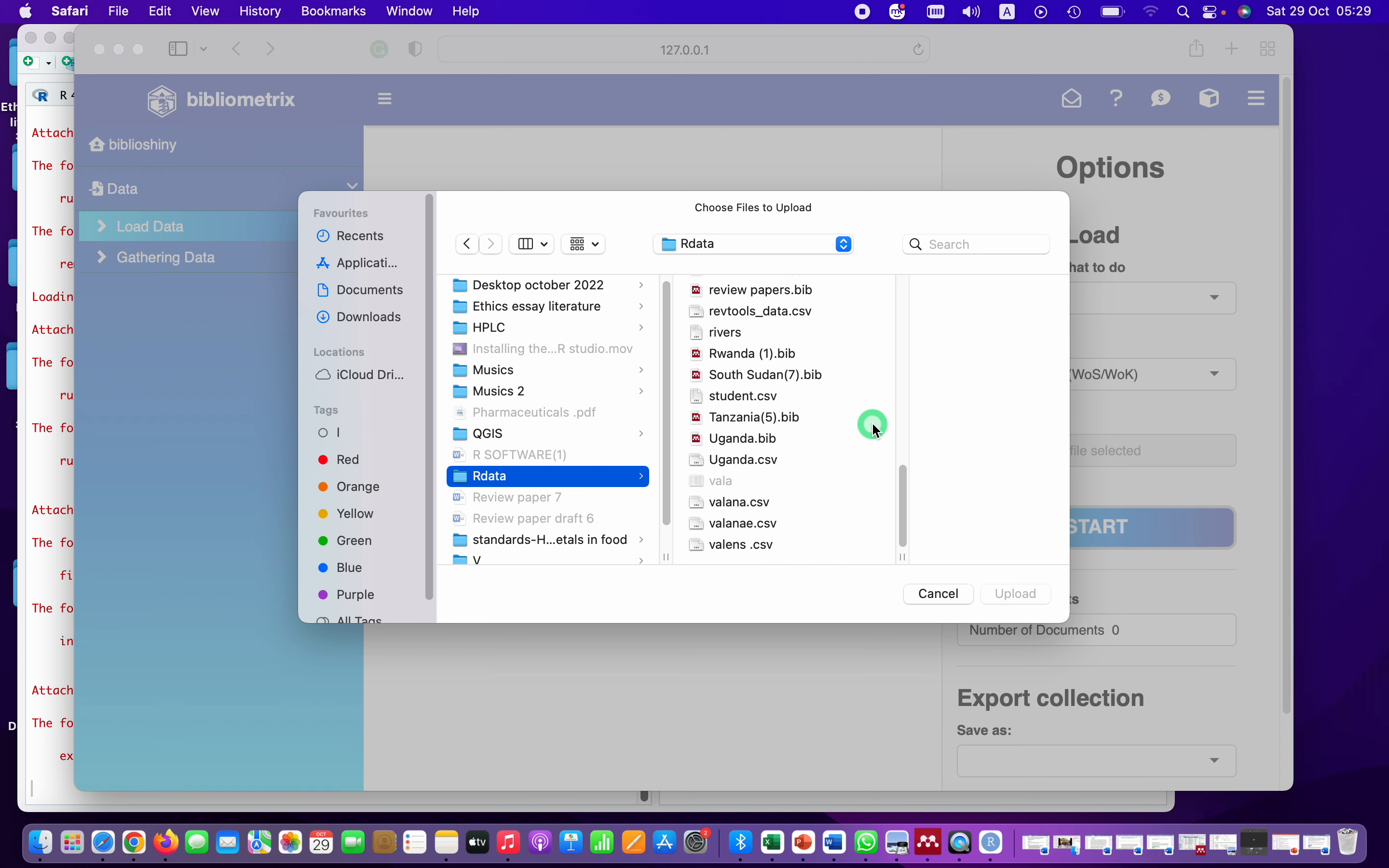
scroll(842, 440, up, 3)
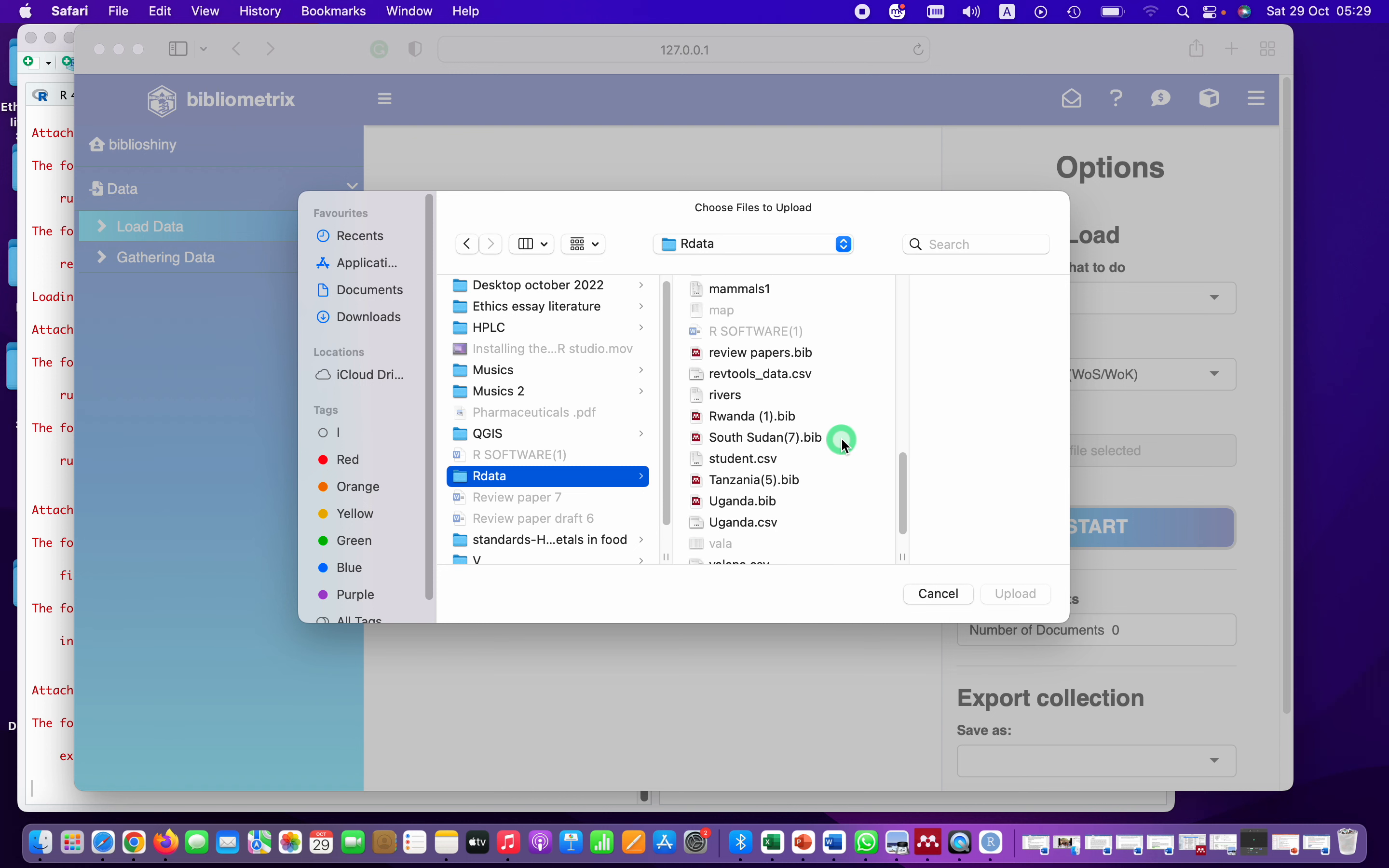
scroll(845, 445, down, 3)
scroll(845, 444, up, 10)
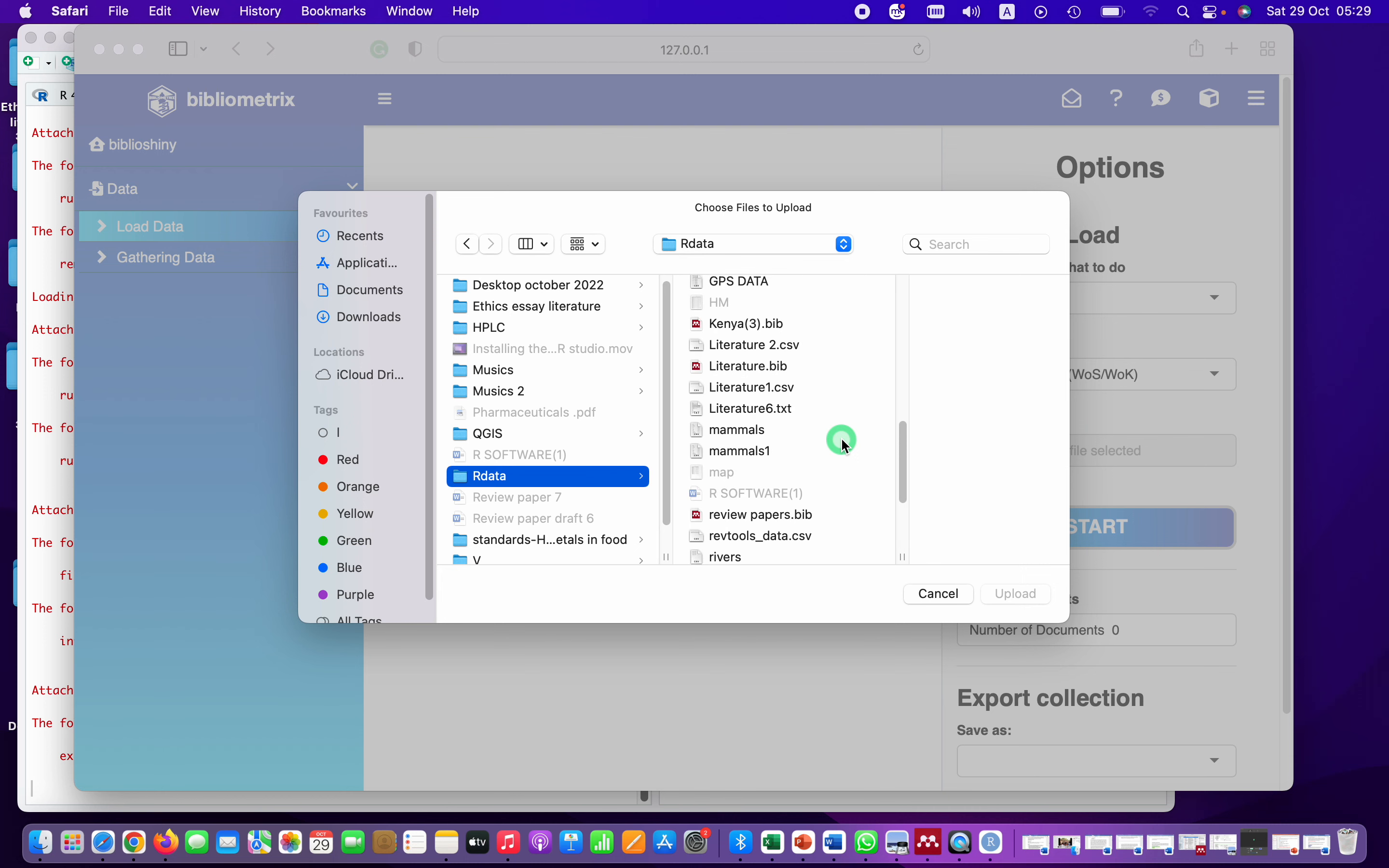
click(755, 409)
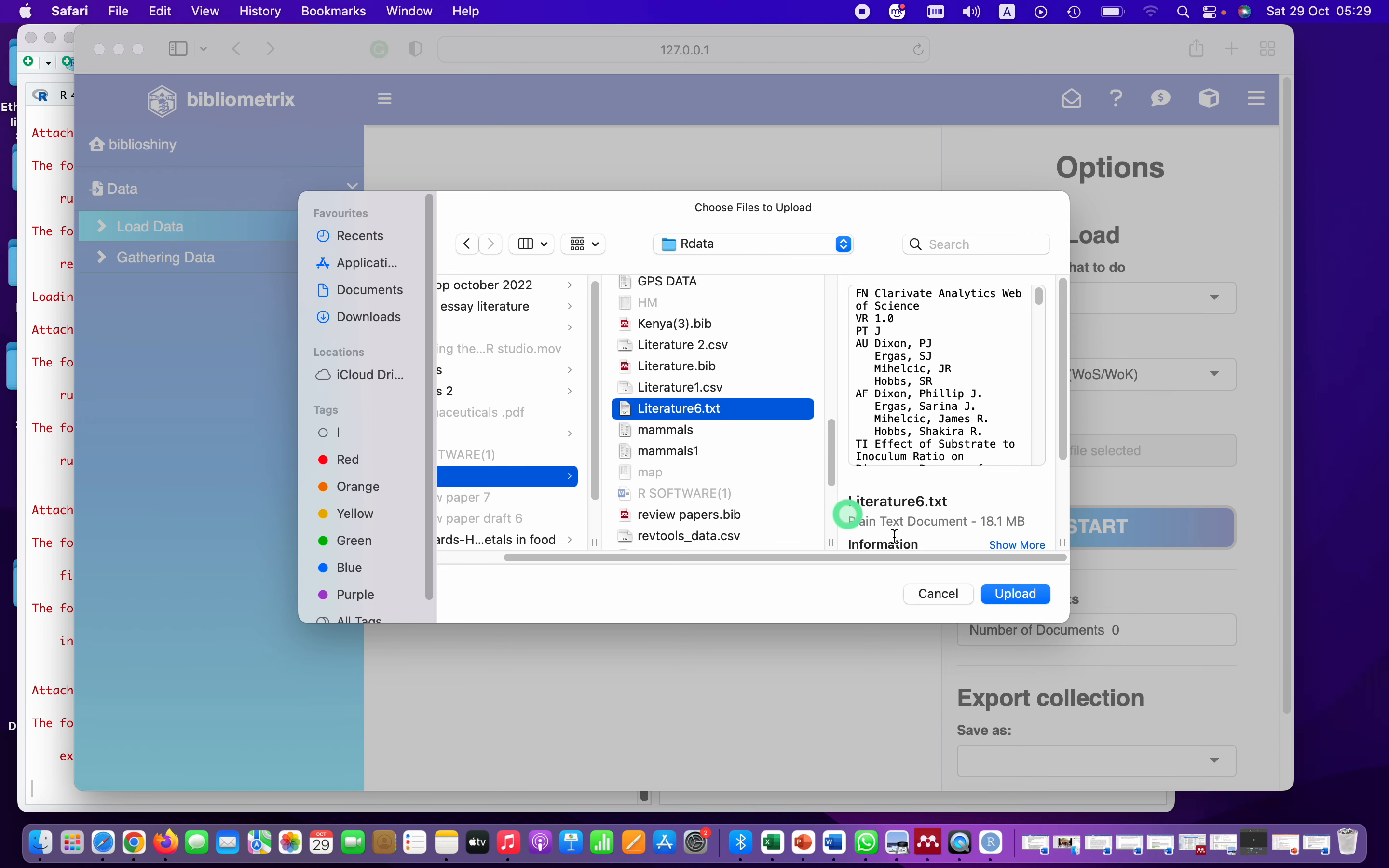
click(1013, 590)
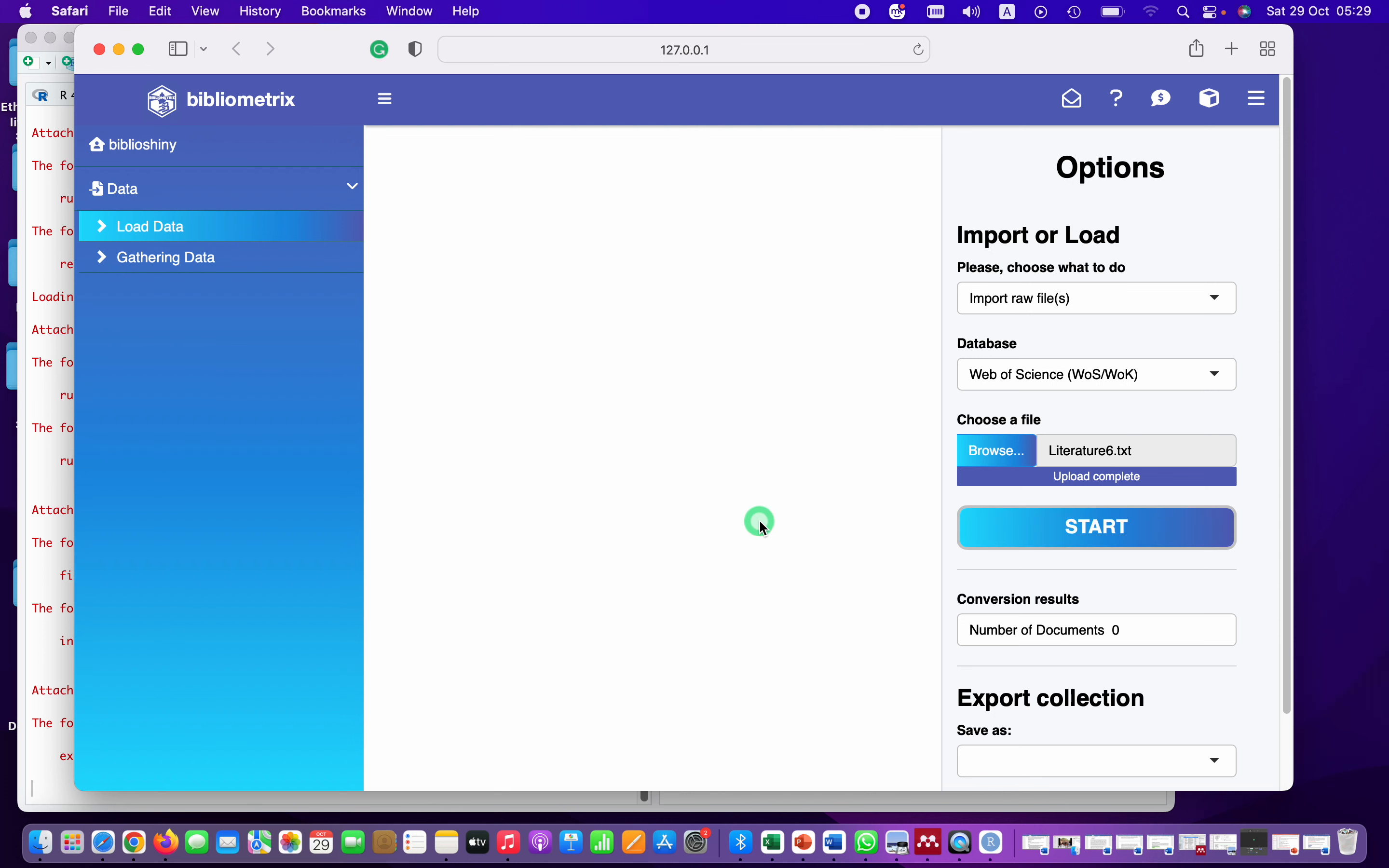
Start the conversion of the uploaded file and make the browser window full screen
click(1048, 533)
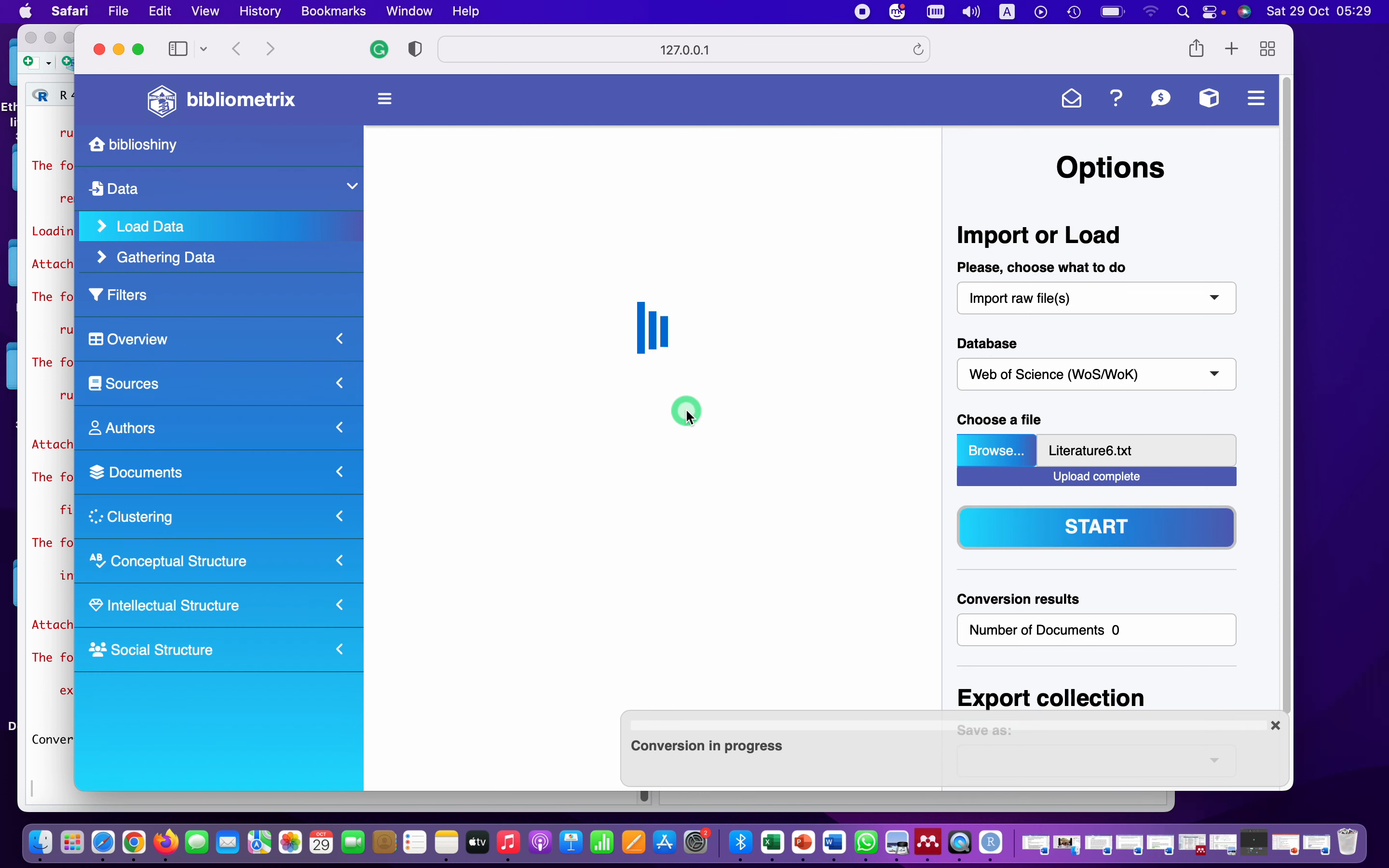
click(139, 51)
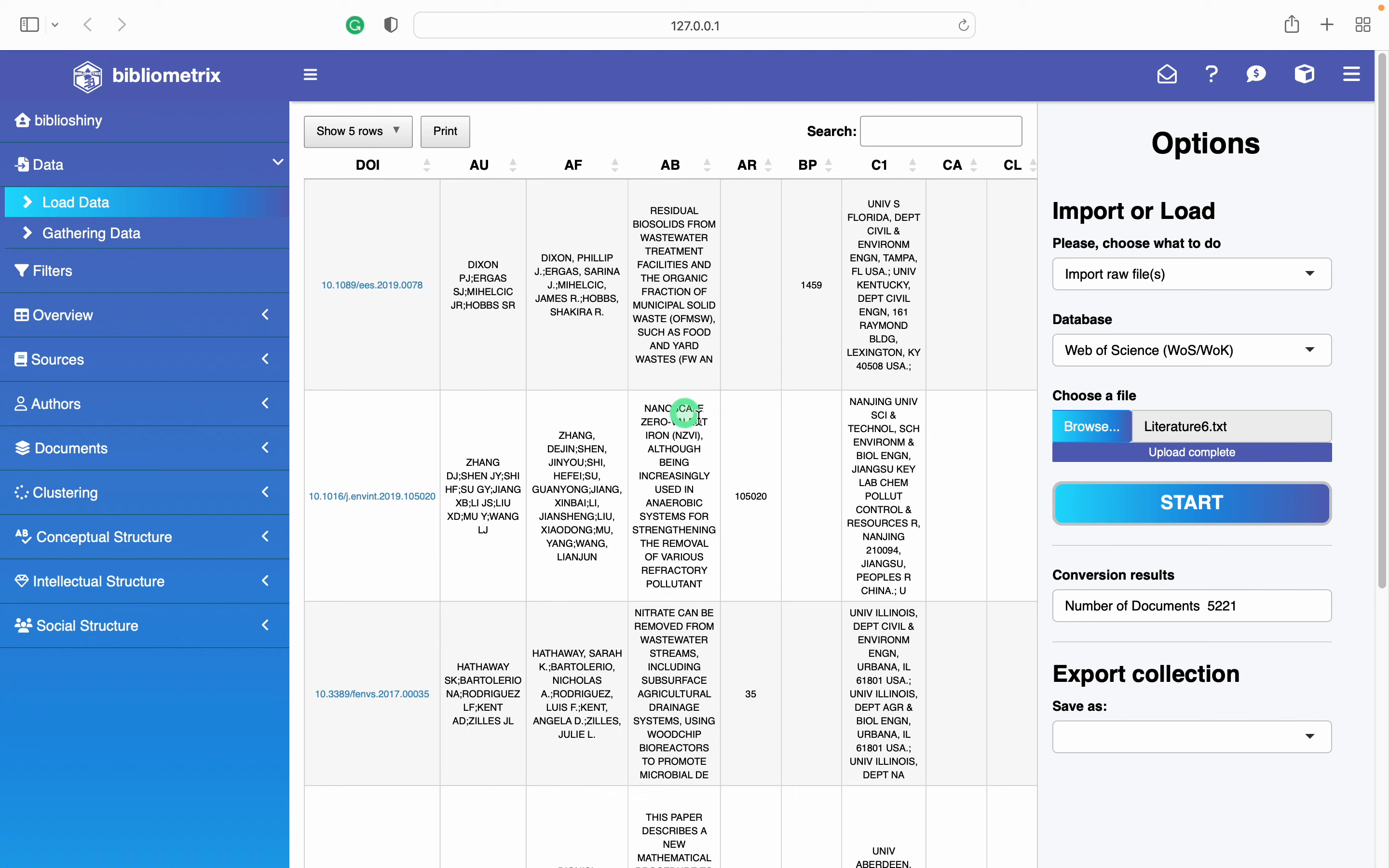
Try to run the Three-Field Plot of authors, references and keywords, and display the Average Citations per Year plot
click(55, 332)
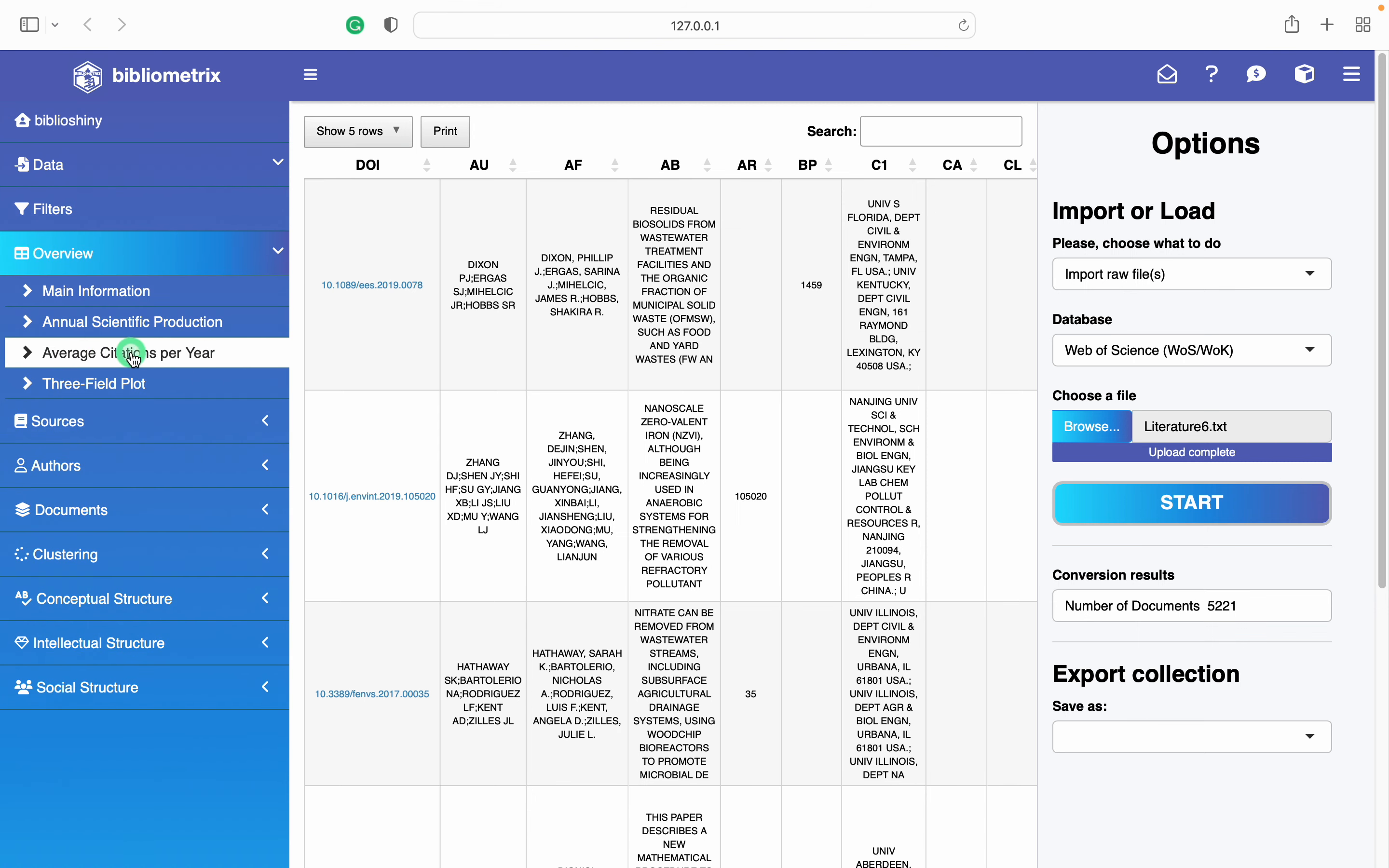
click(126, 393)
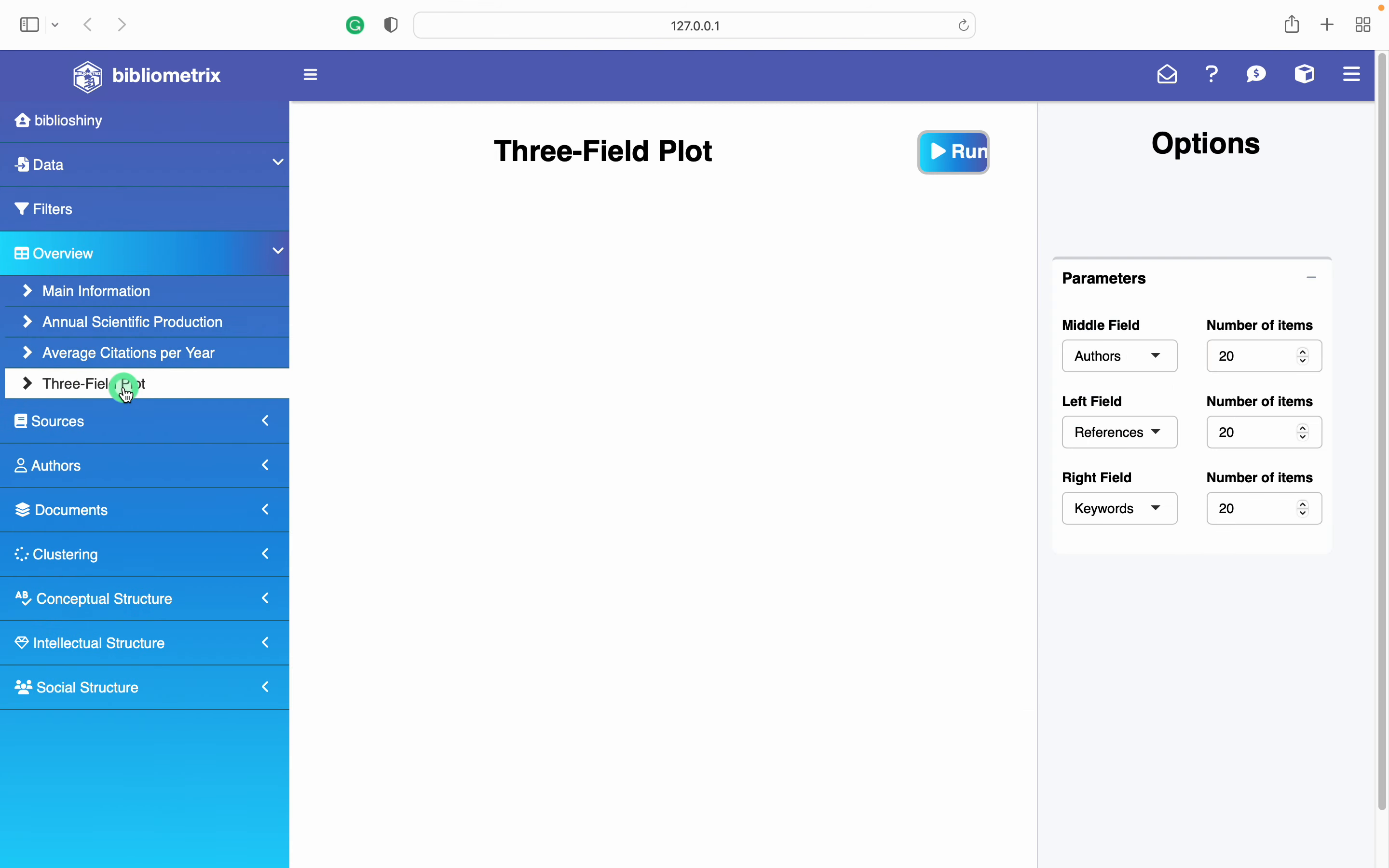
click(941, 155)
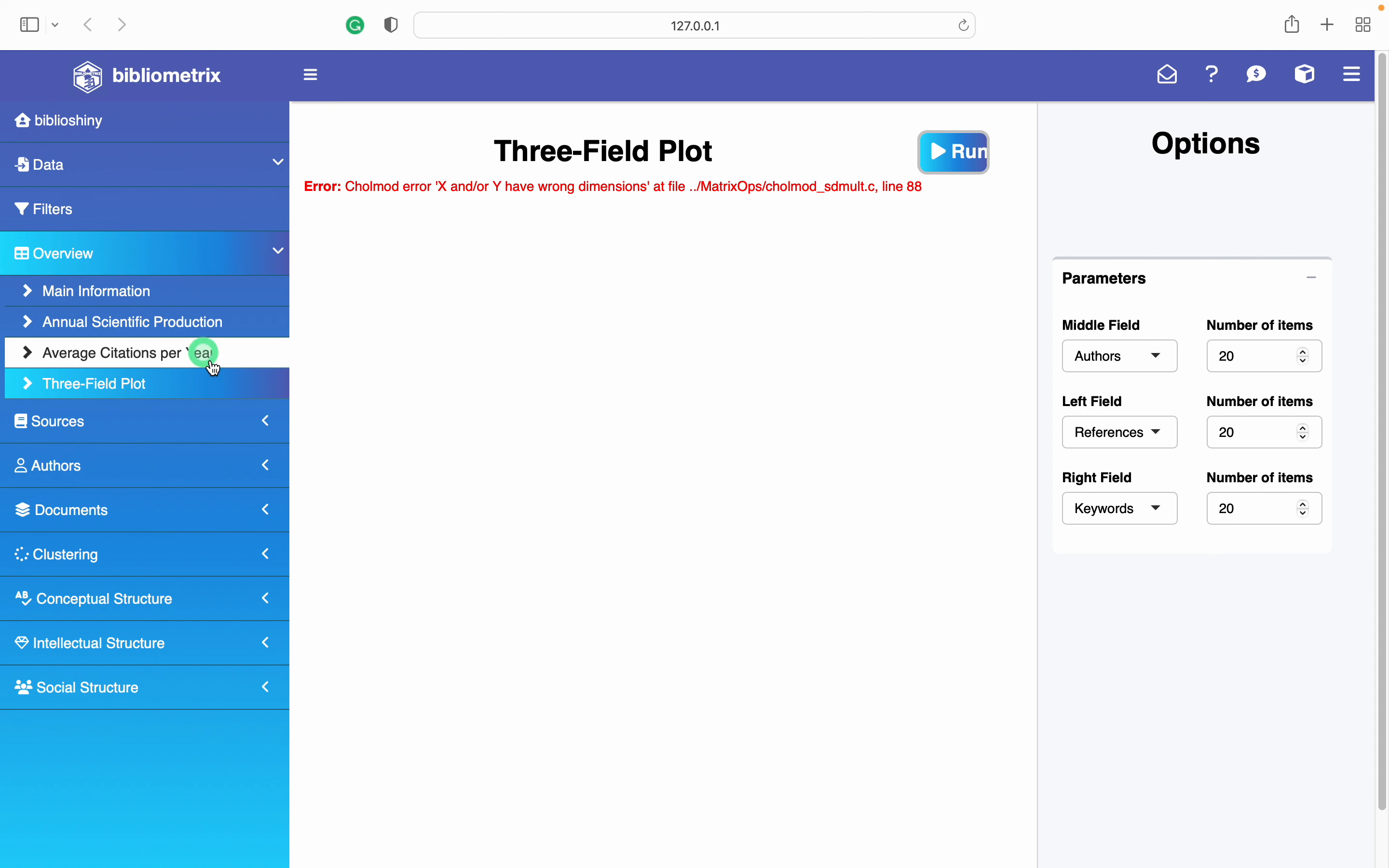
click(175, 355)
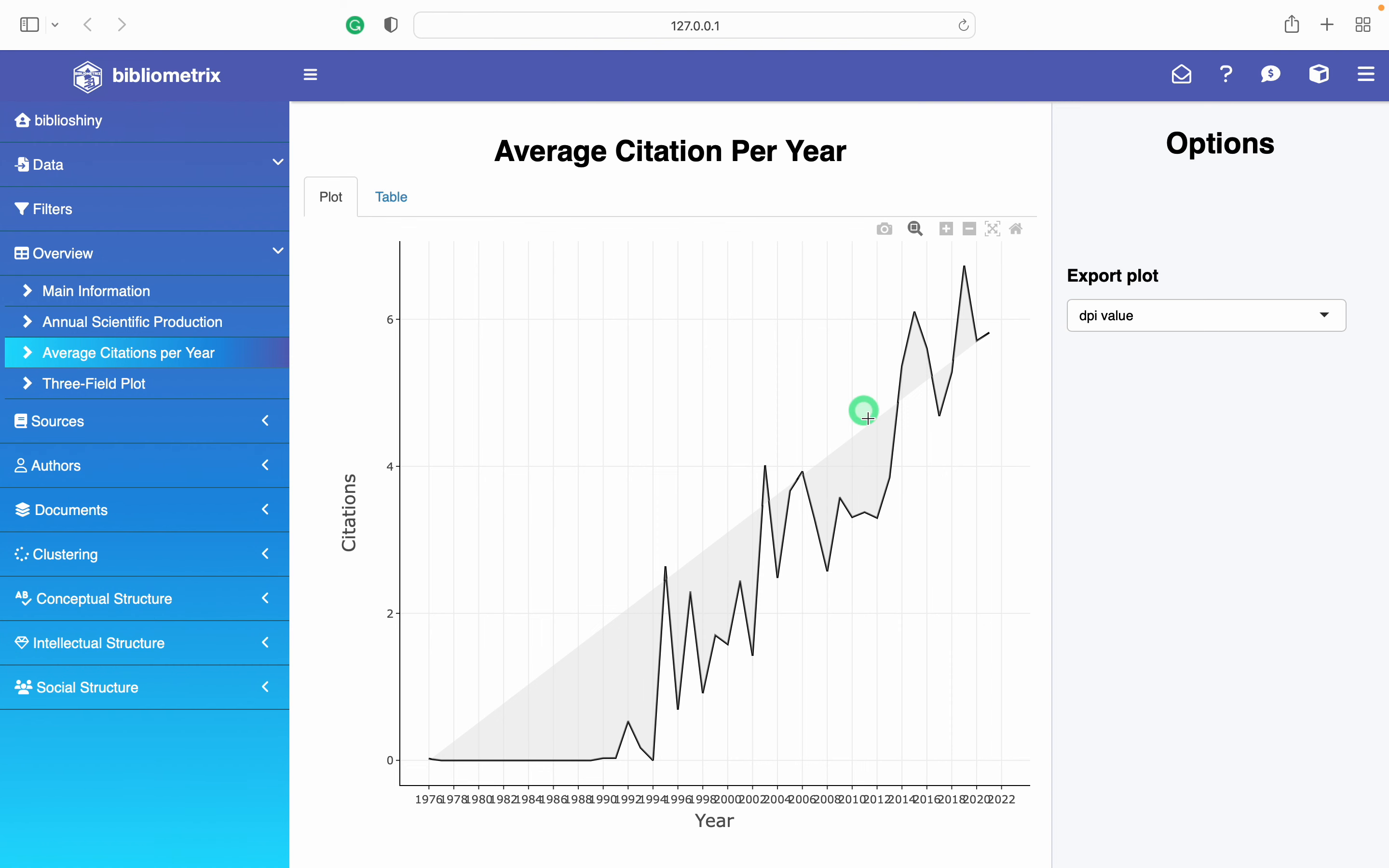
Display the Annual Scientific Production plot and the Main Information summary of the collection
mouse_move(418, 765)
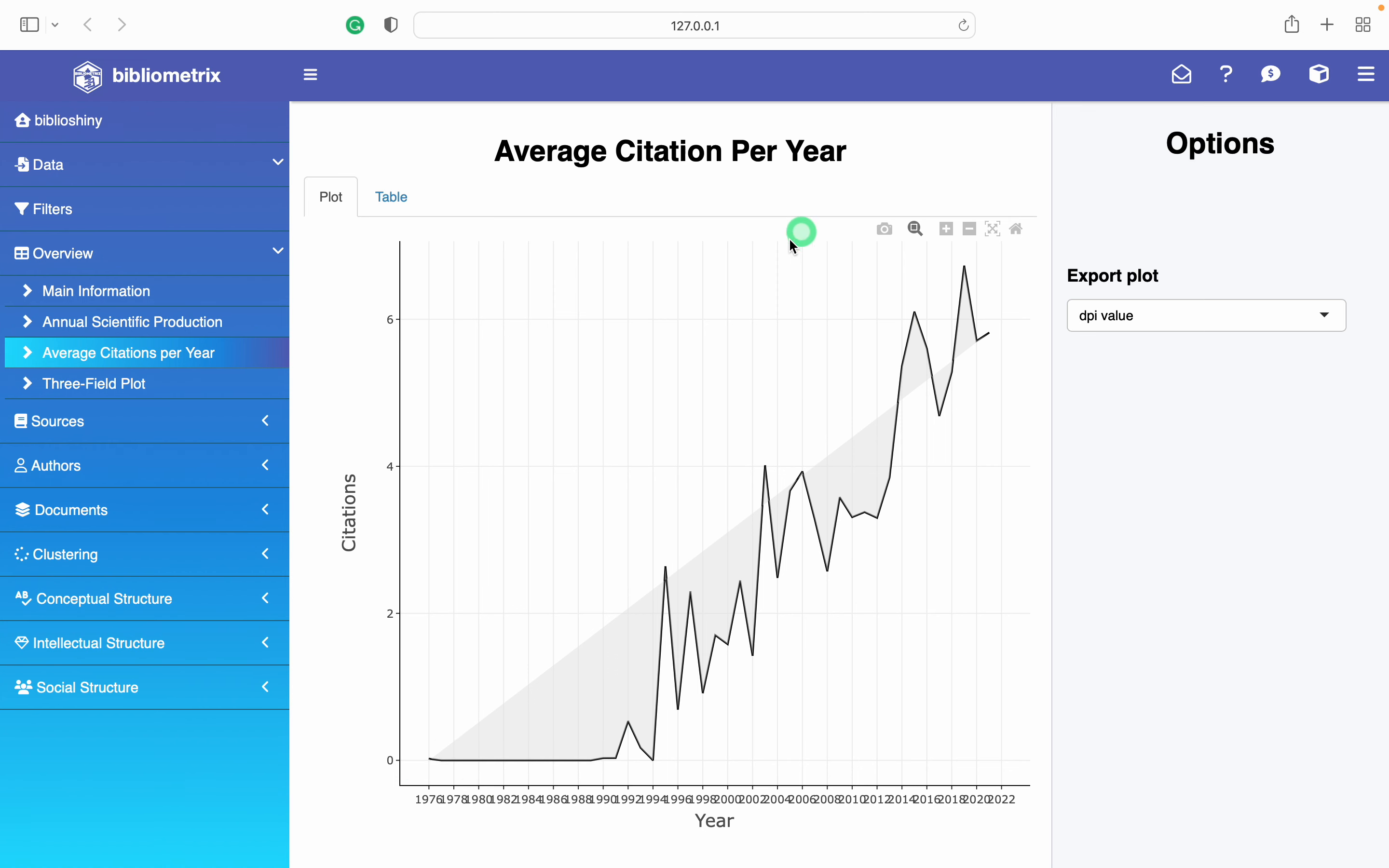
click(161, 334)
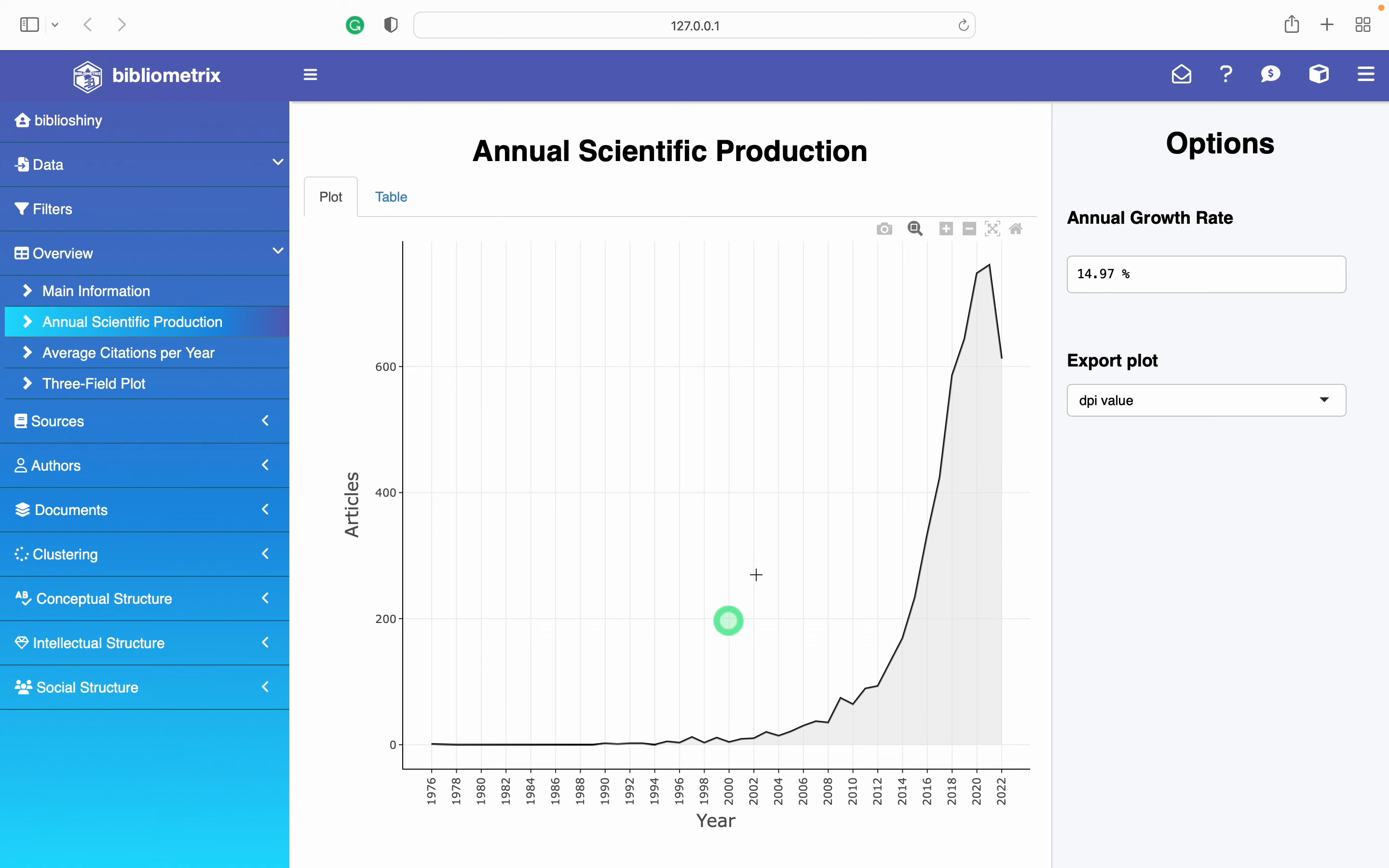
click(132, 293)
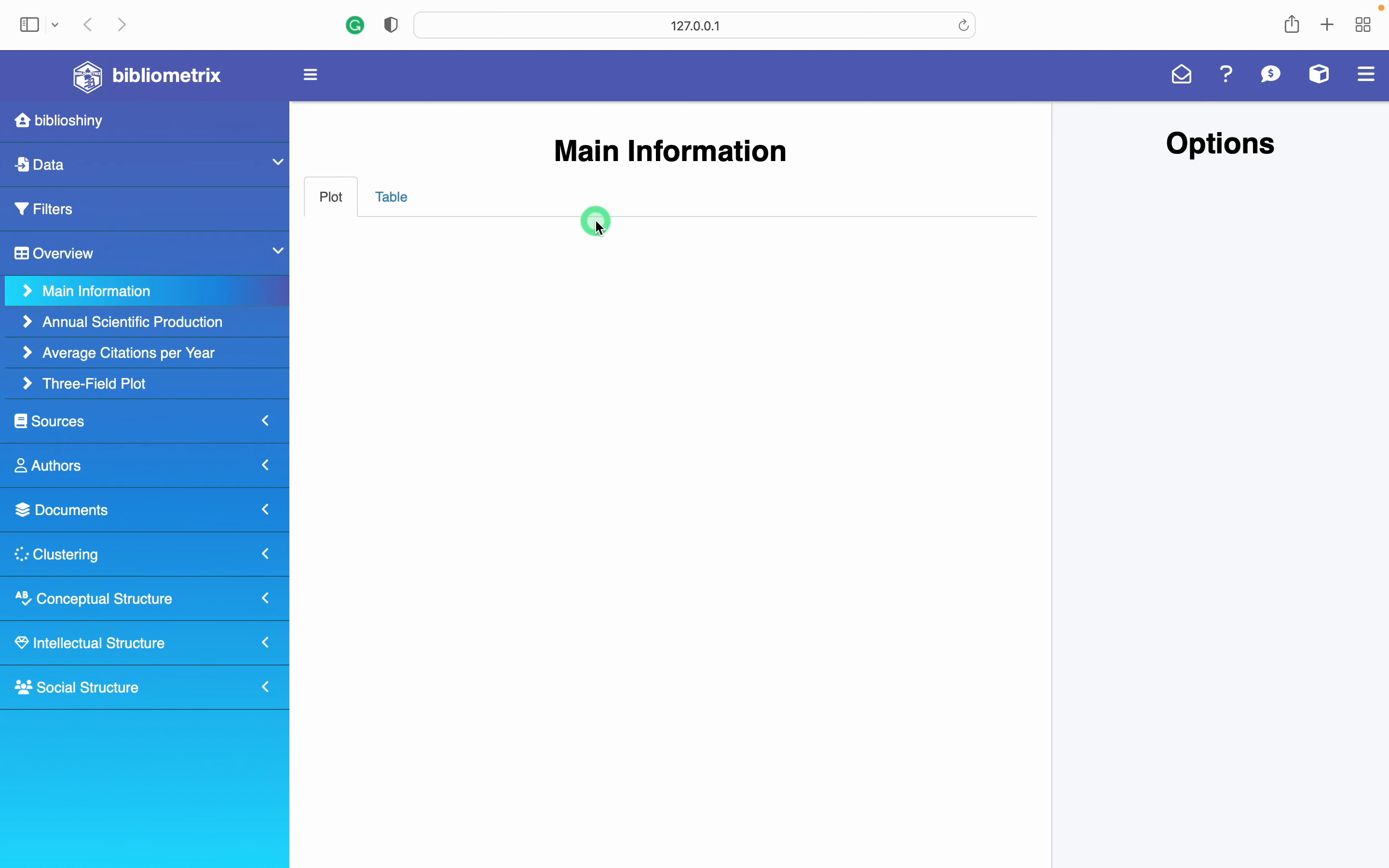
Run the Co-occurrence Network analysis of the conceptual structure with Keywords Plus as the field
click(101, 600)
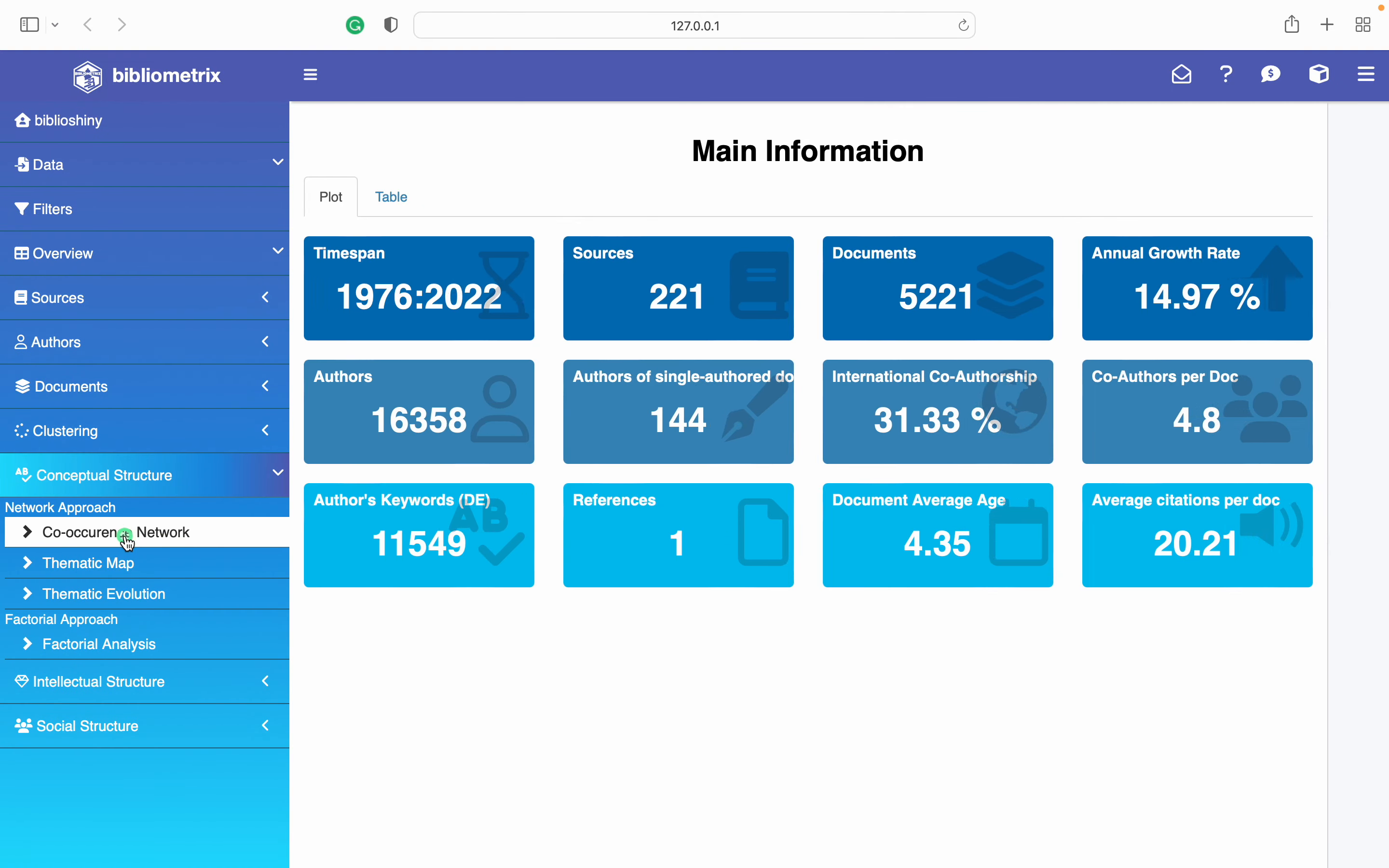
click(127, 536)
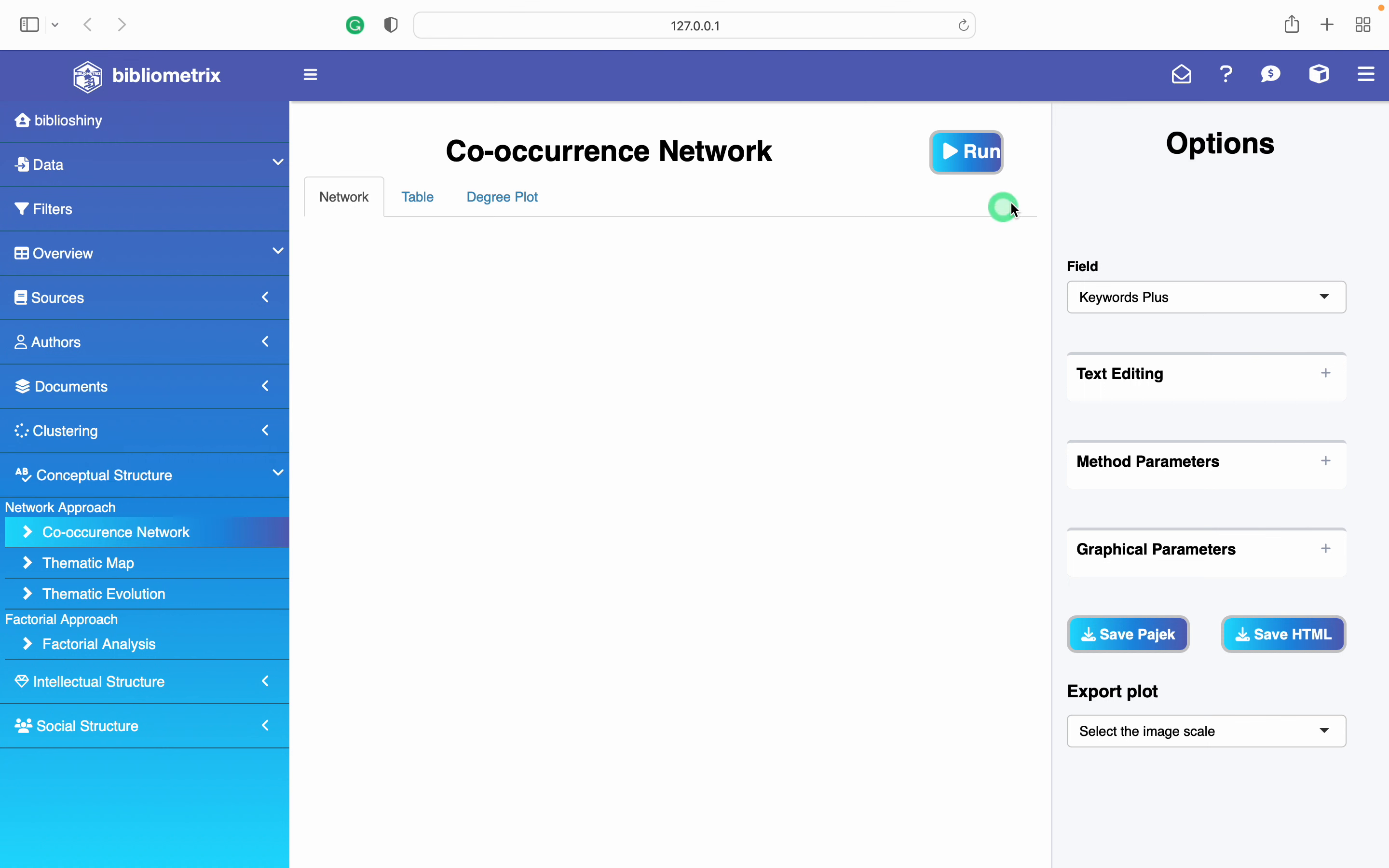
click(966, 161)
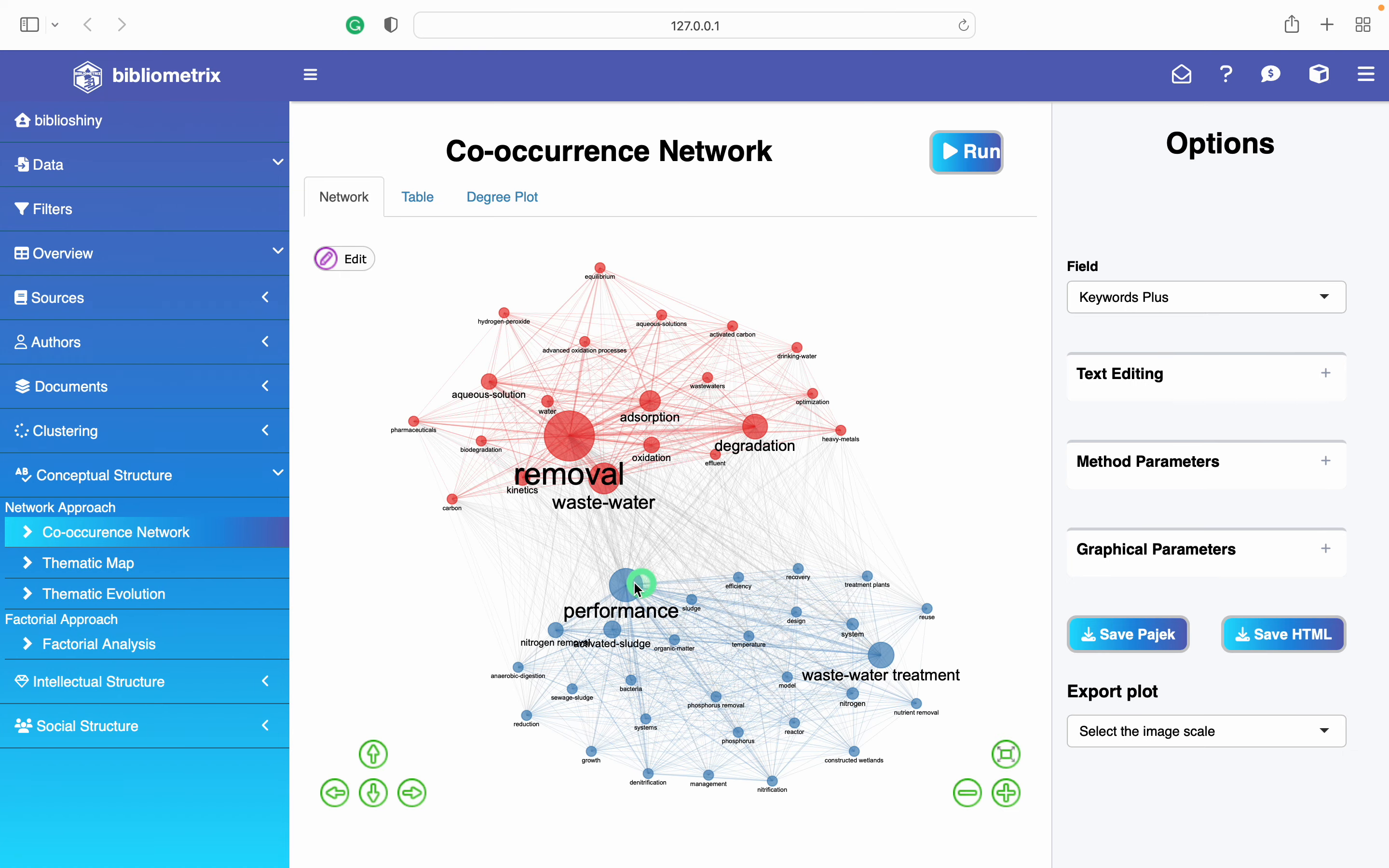
Run the Thematic Map with Keywords Plus as the field, and open the Thematic Evolution analysis
click(134, 562)
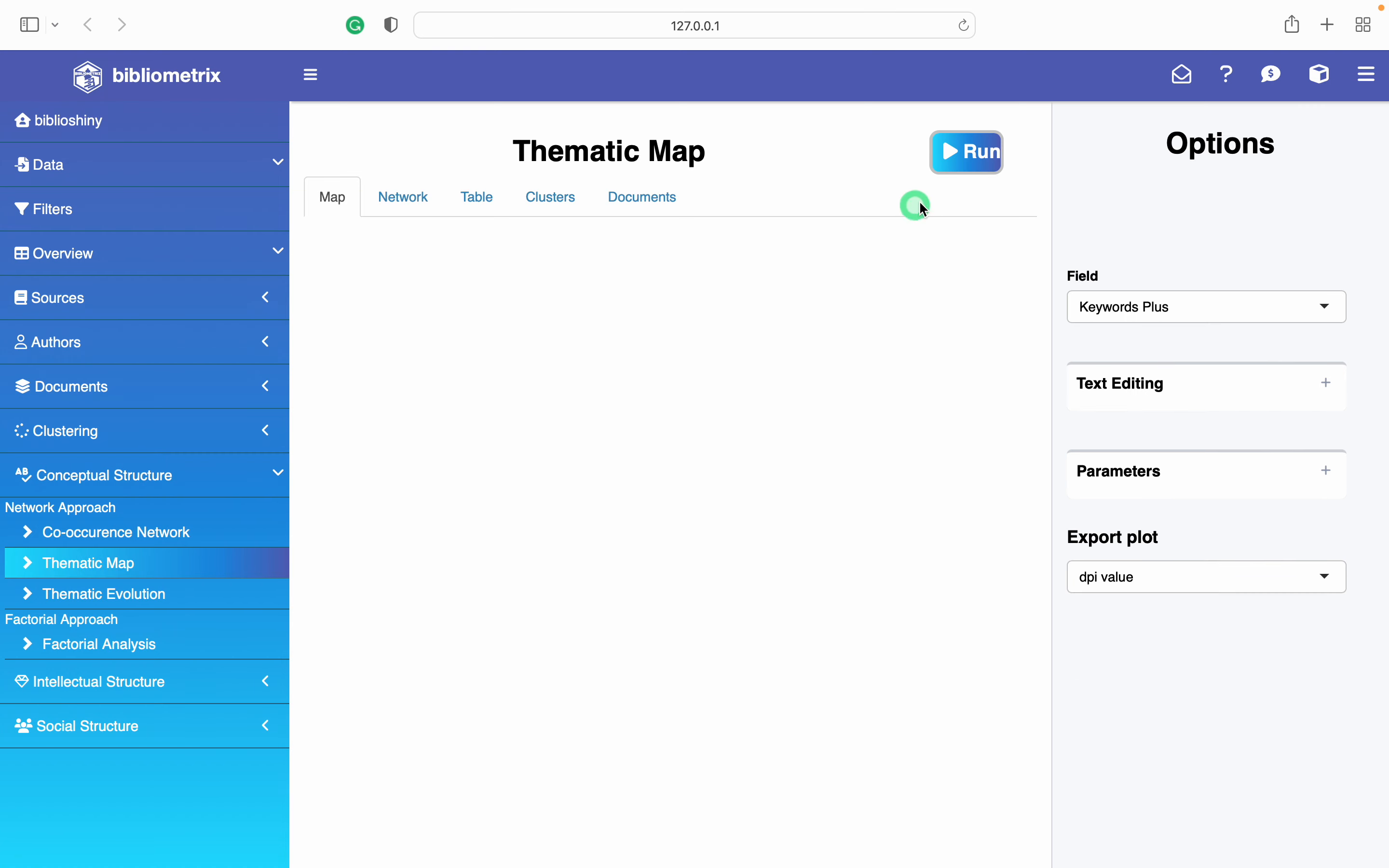
click(964, 154)
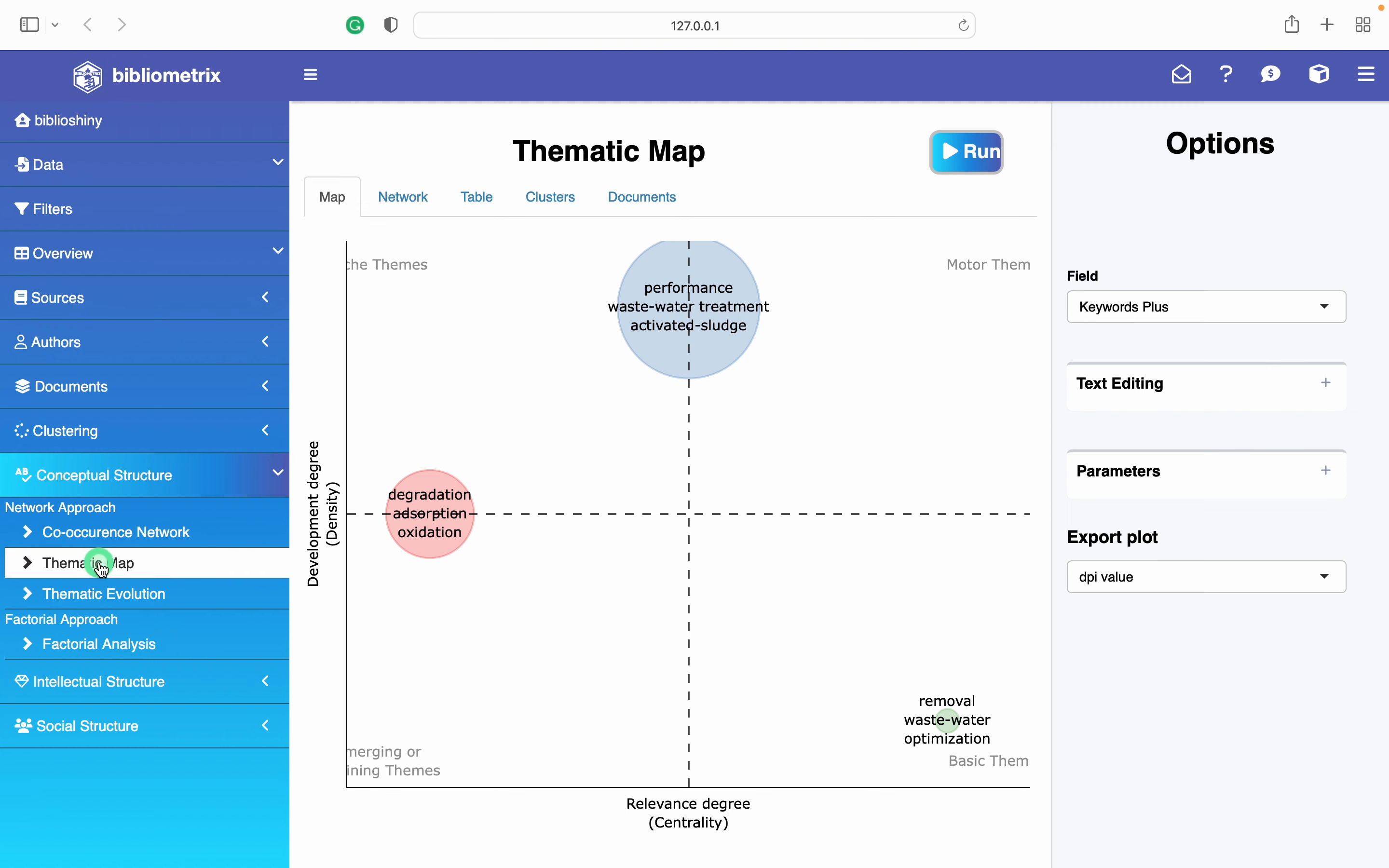
click(155, 594)
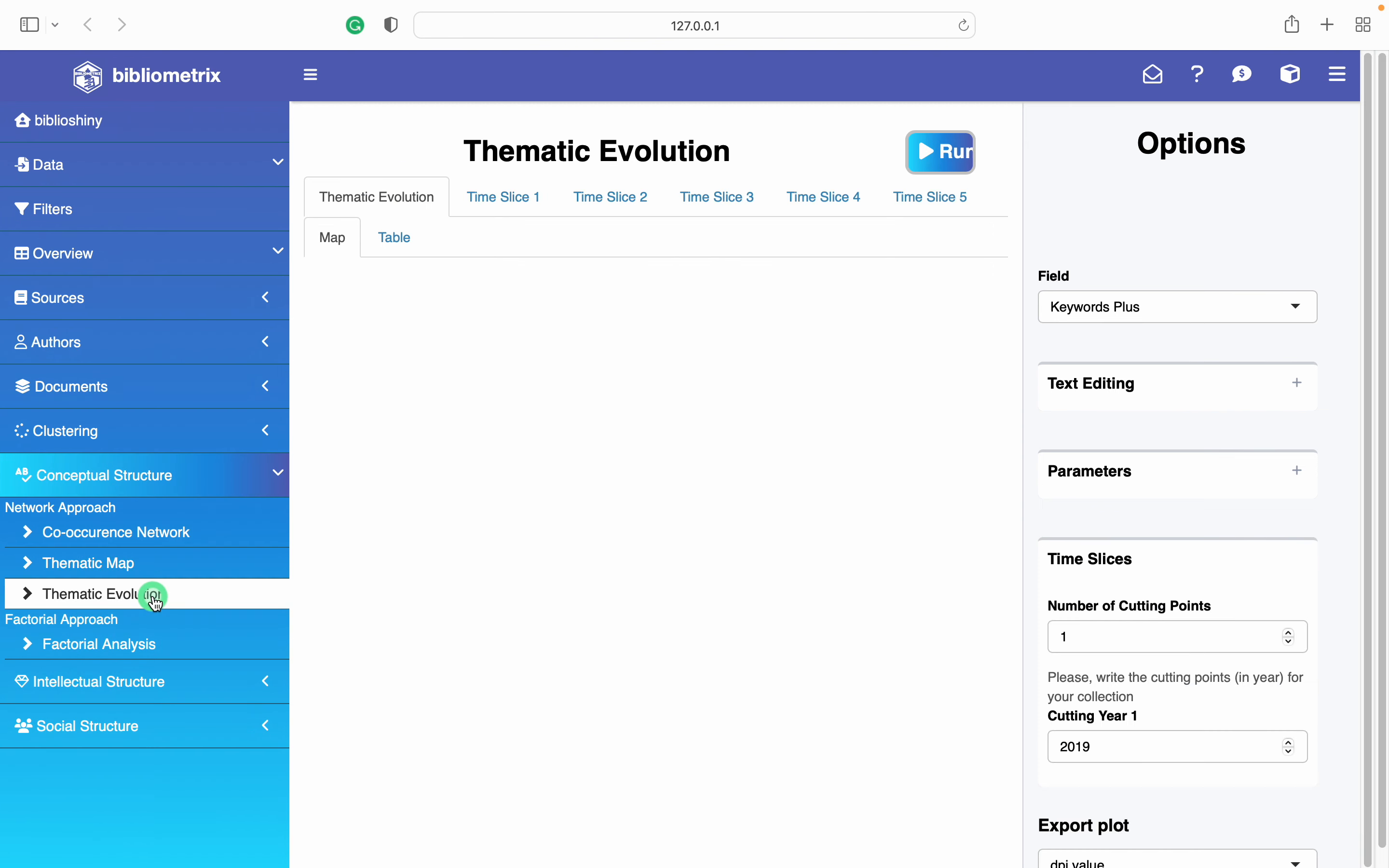